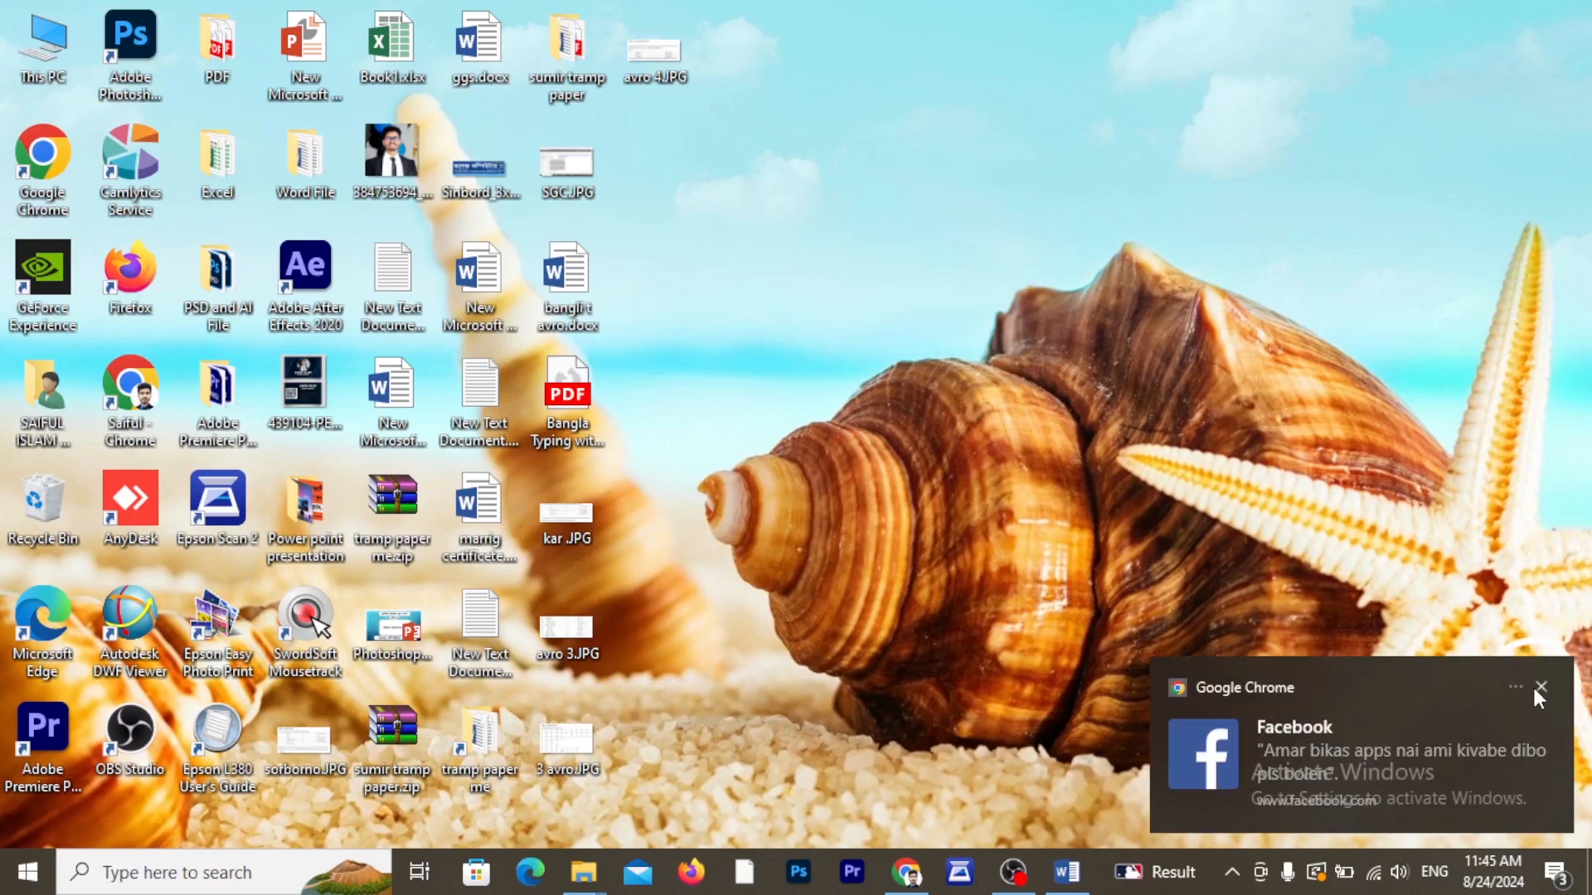
Dismiss the desktop notification, open Google Chrome in a maximized window and search for "avro keyboard".
{"action": "left_click", "coordinate": [1538, 685]}
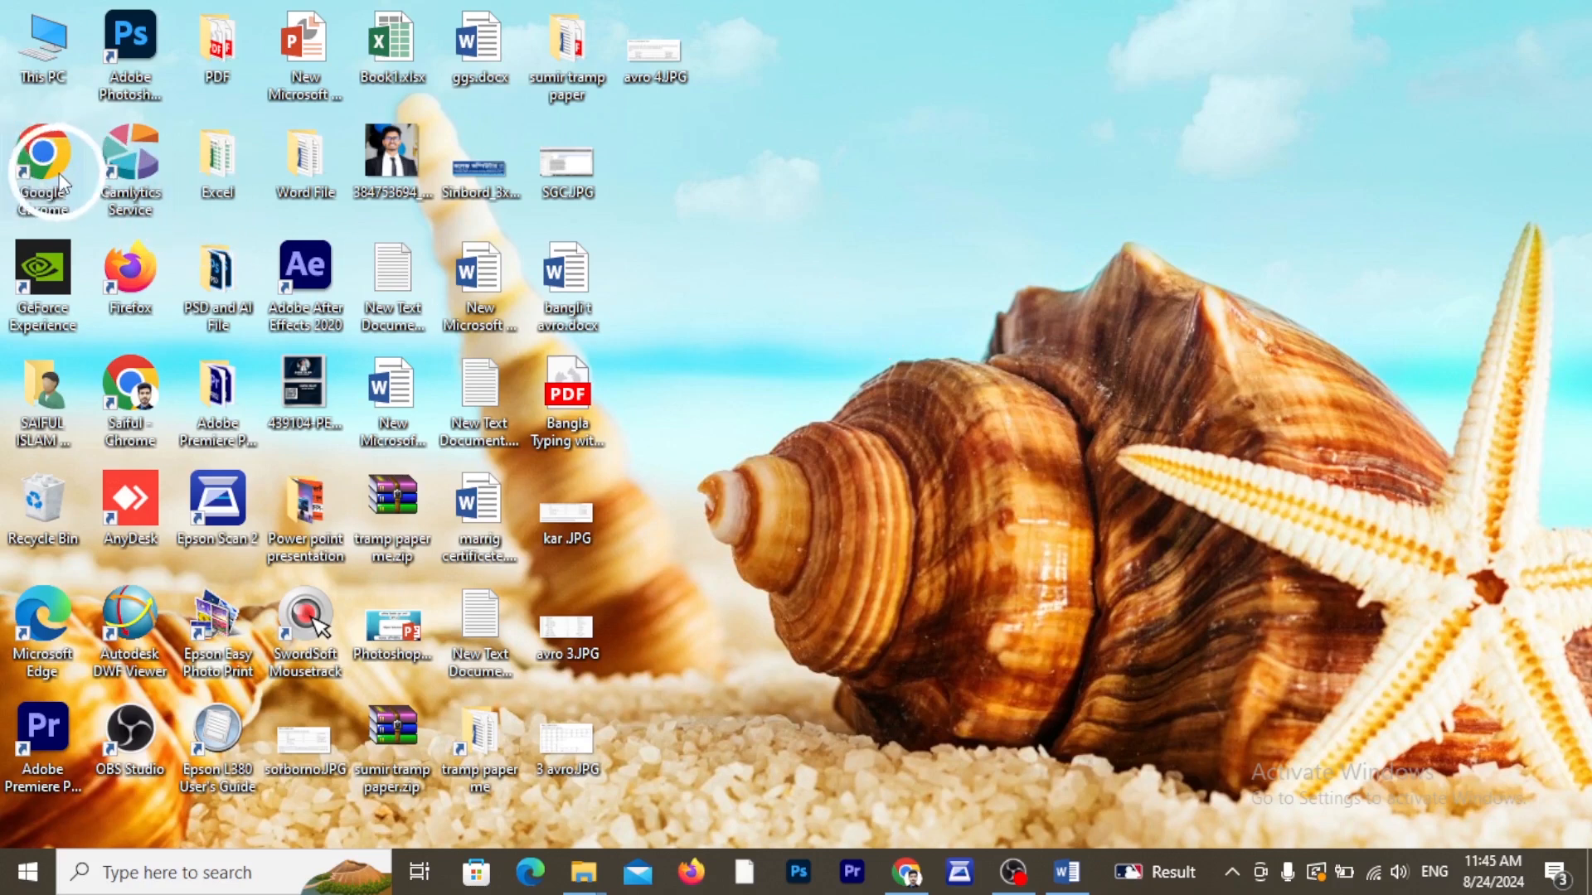
{"action": "double_click", "coordinate": [48, 144]}
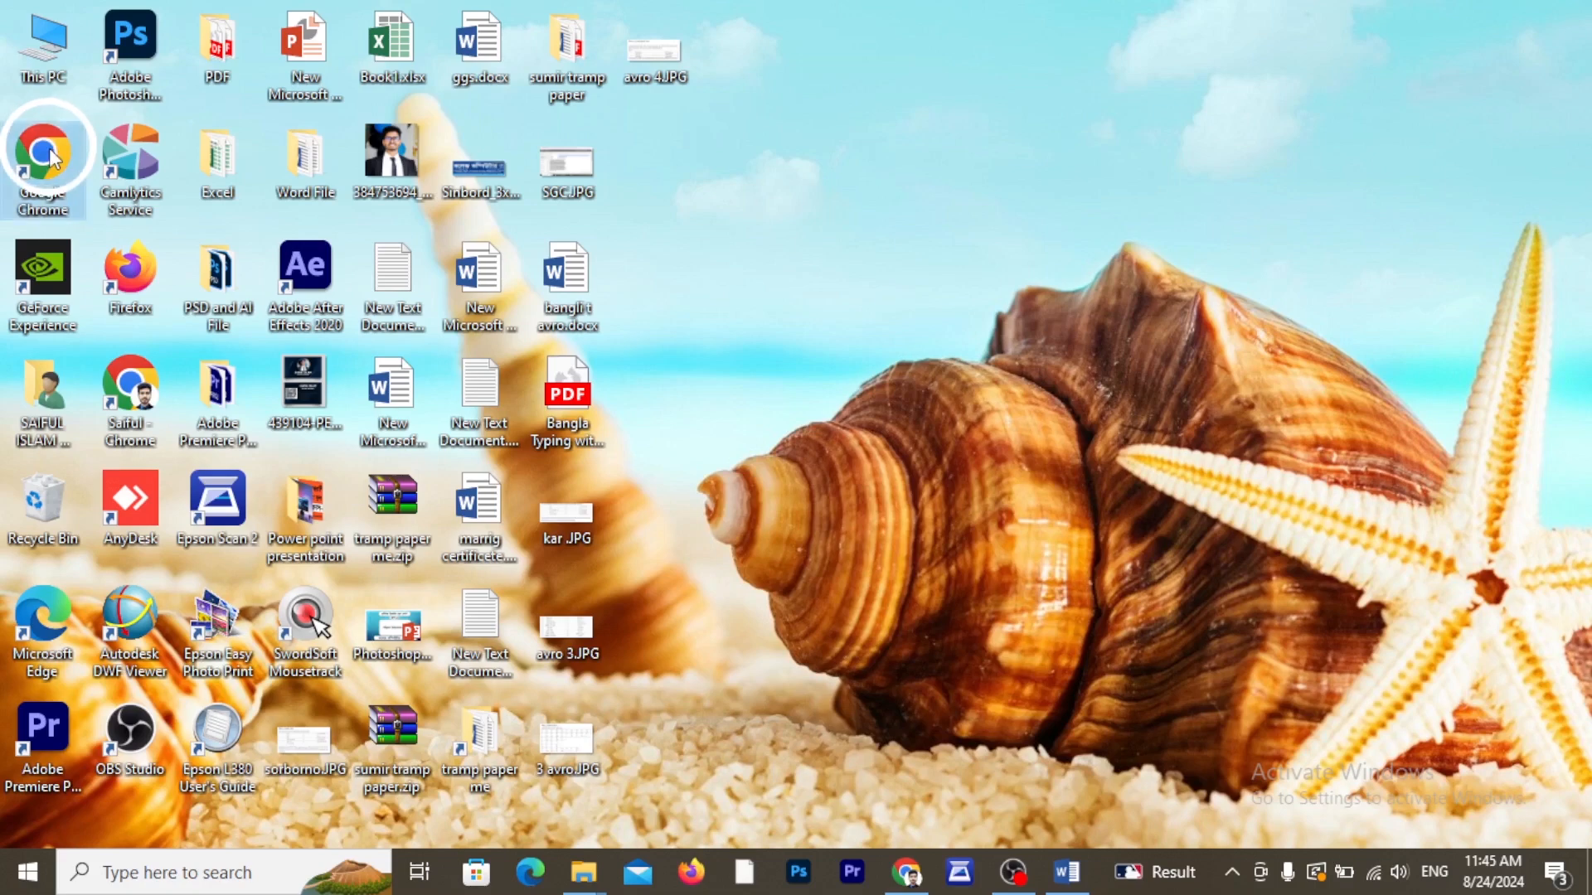
{"action": "left_click", "coordinate": [901, 502]}
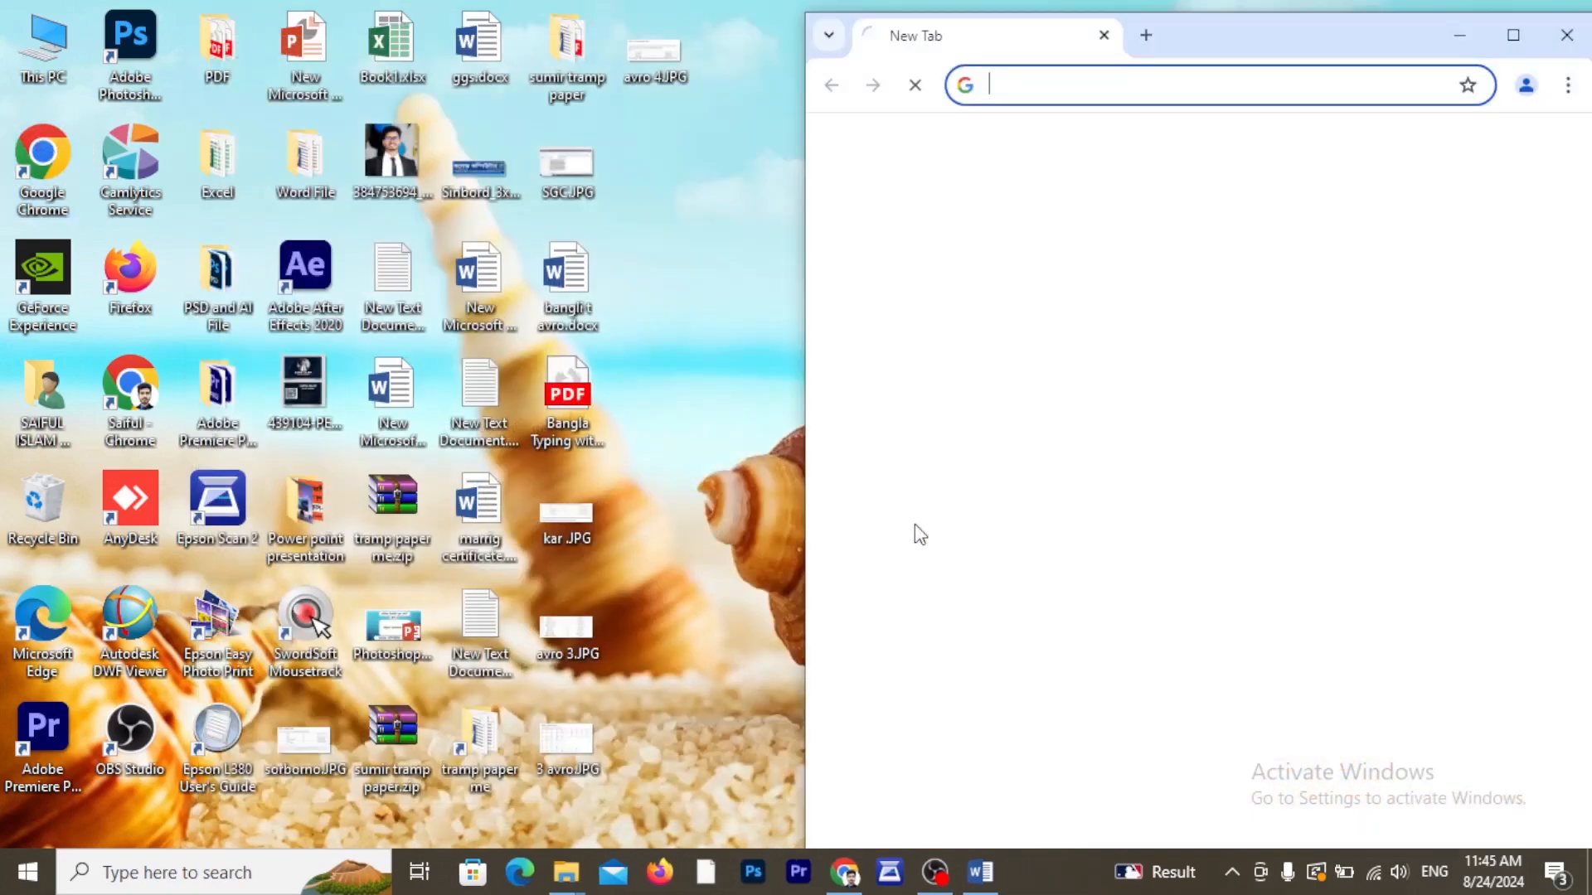
{"action": "left_click", "coordinate": [1516, 29]}
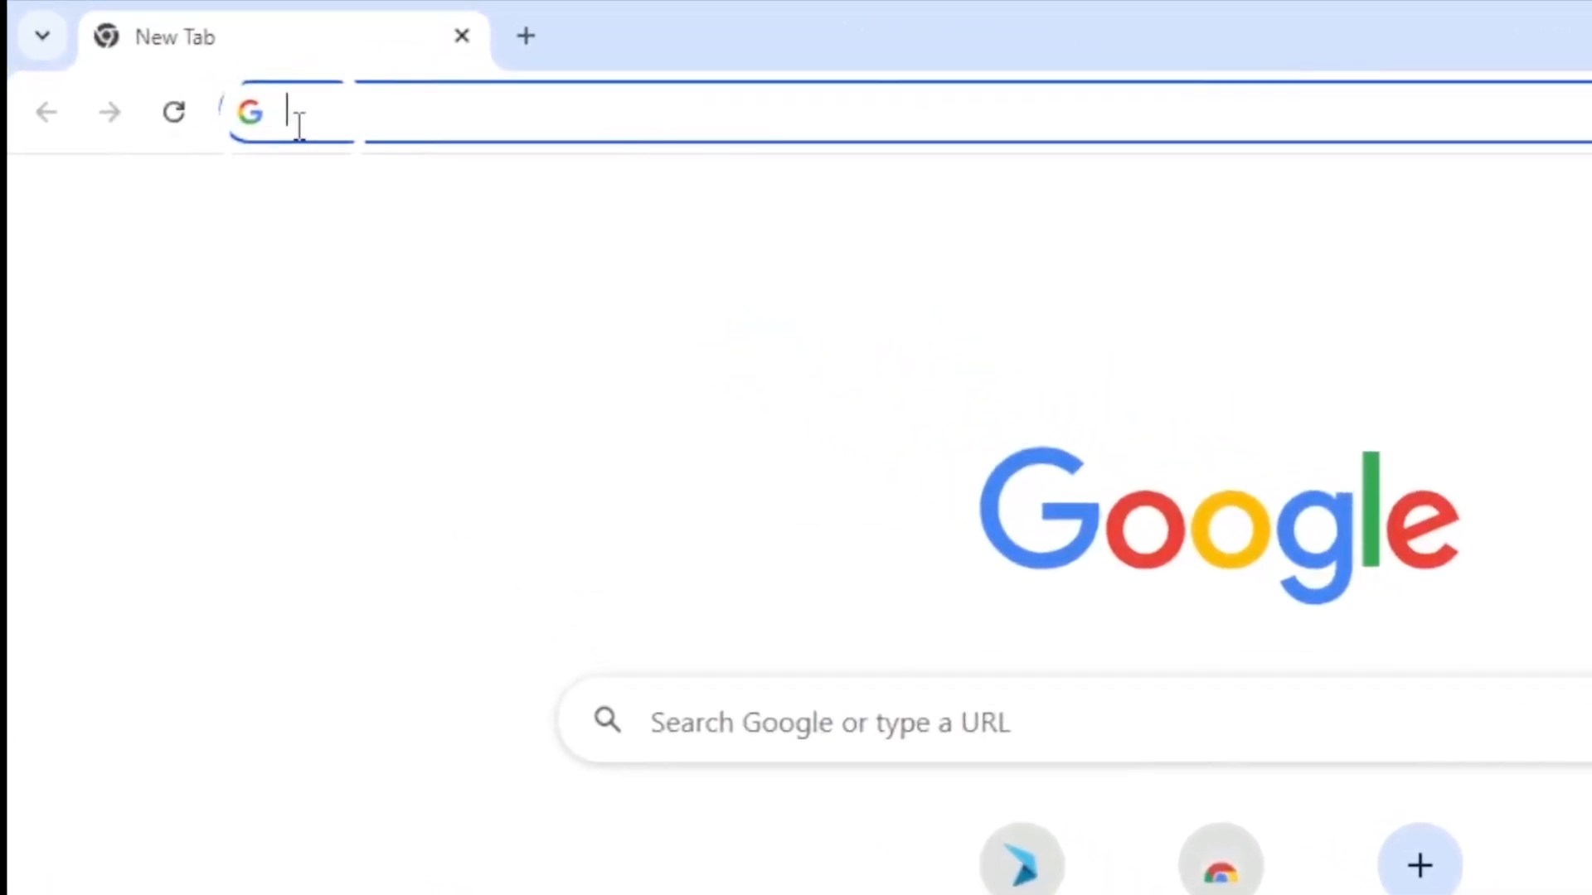
{"action": "type", "text": "avro keyboard"}
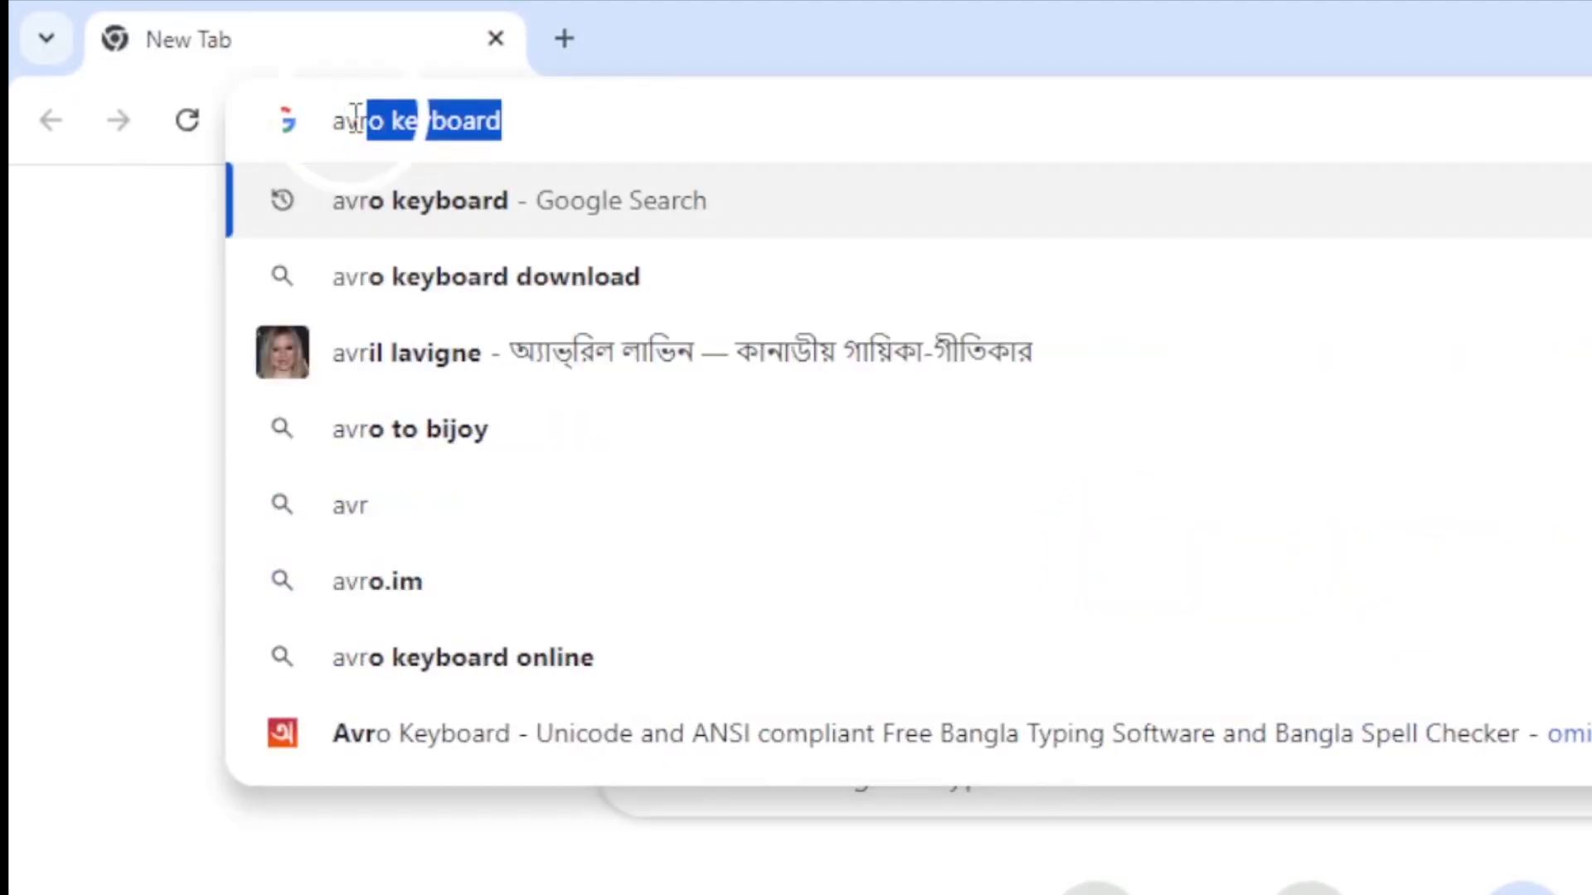
{"action": "key", "text": "Return"}
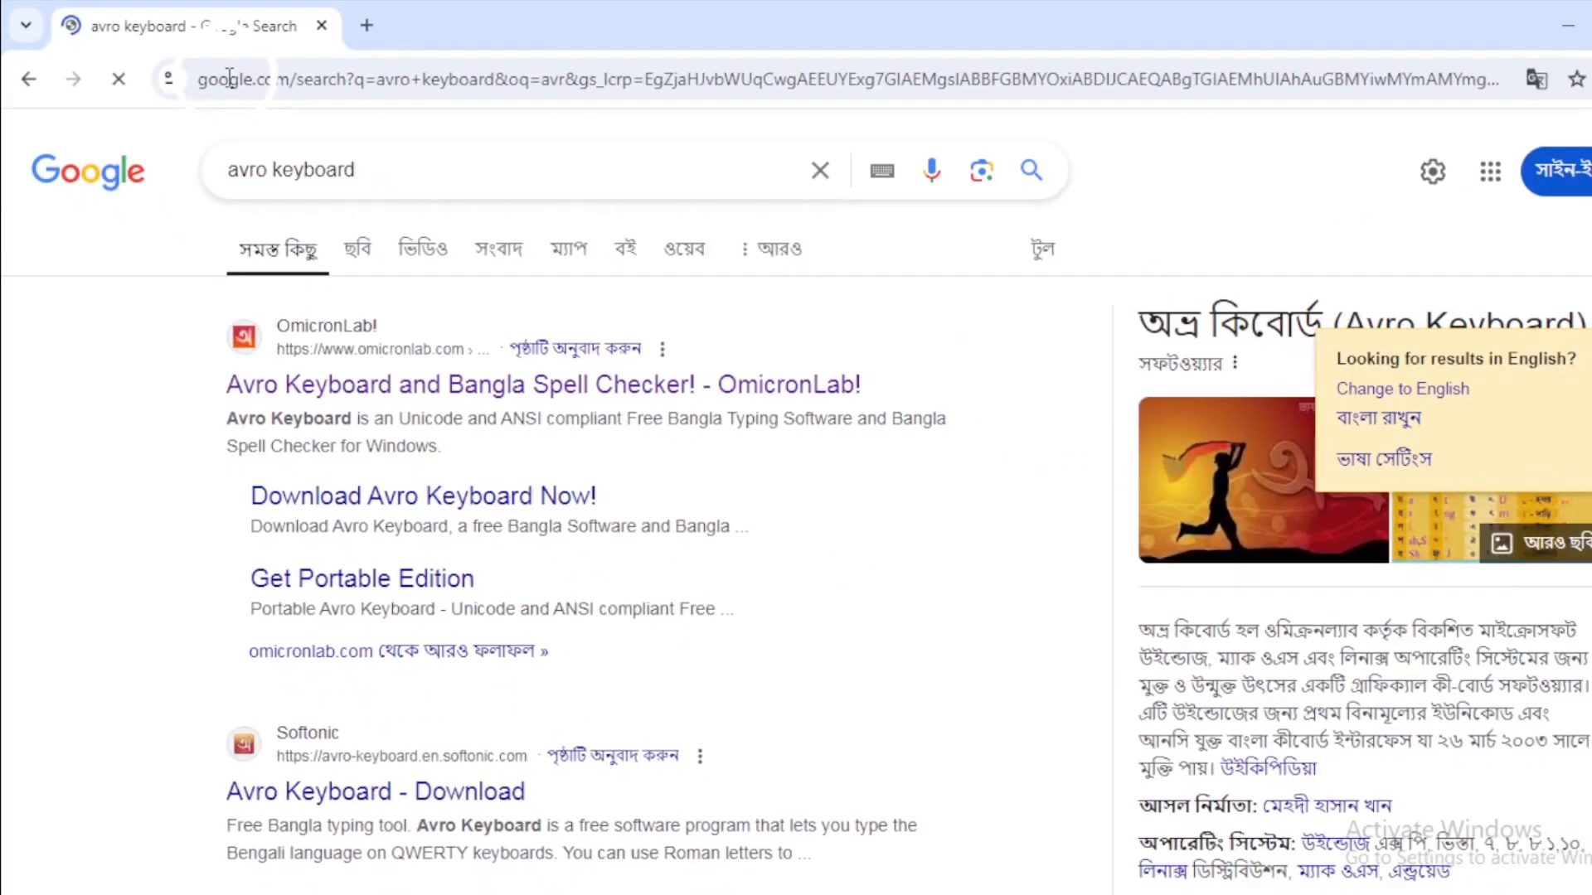
{"action": "key", "text": "ctrl+3"}
{"action": "left_click_drag", "start_coordinate": [254, 452], "coordinate": [1216, 638]}
{"action": "left_click_drag", "start_coordinate": [740, 390], "coordinate": [918, 422]}
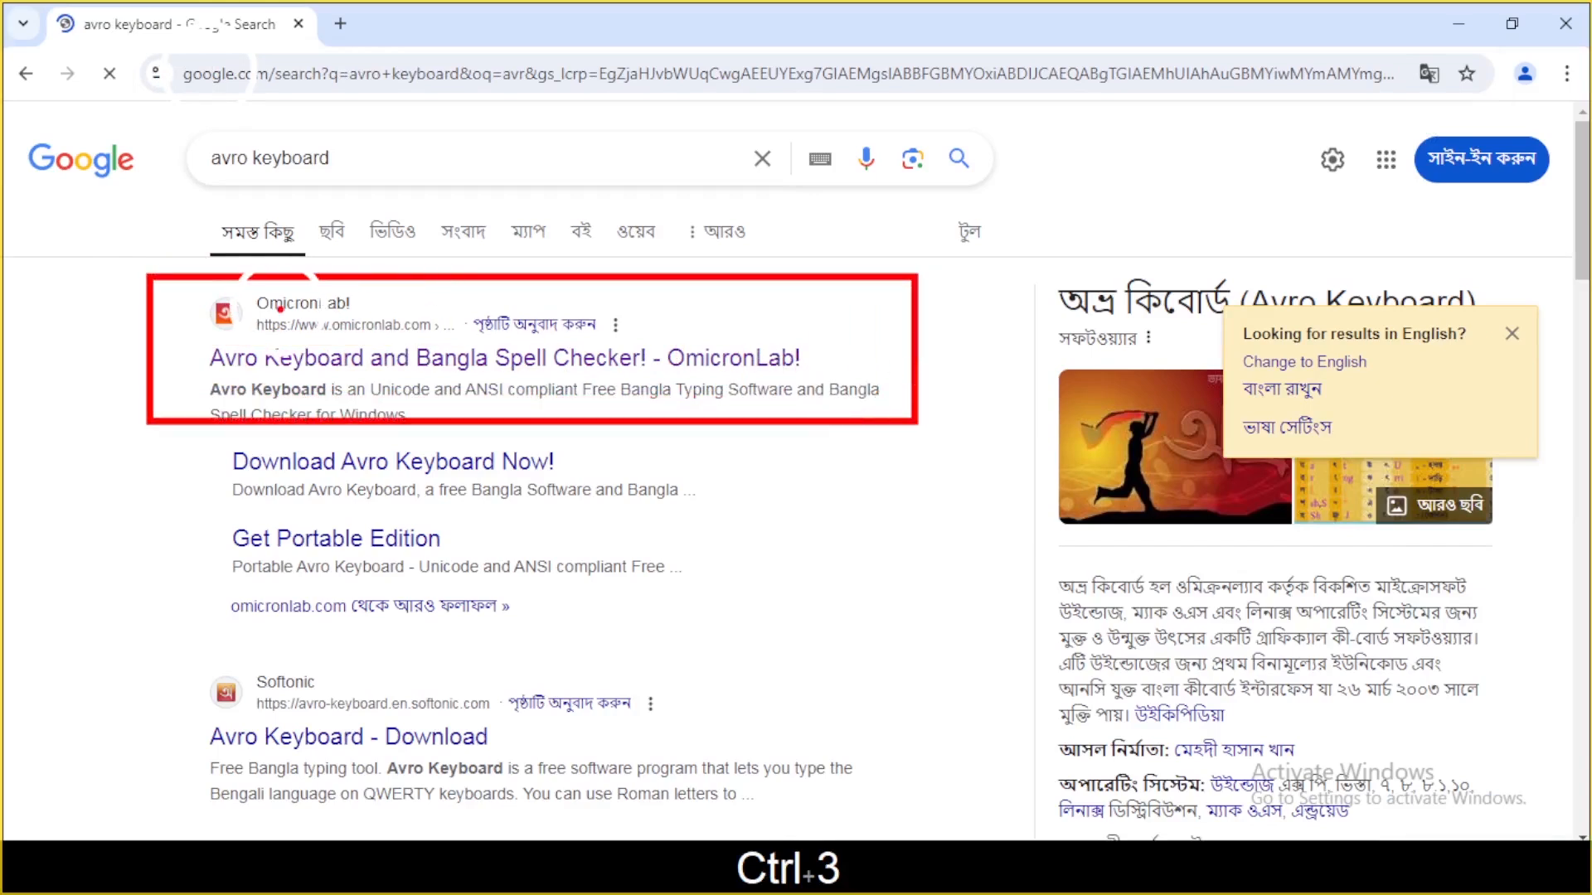
{"action": "key", "text": "Escape"}
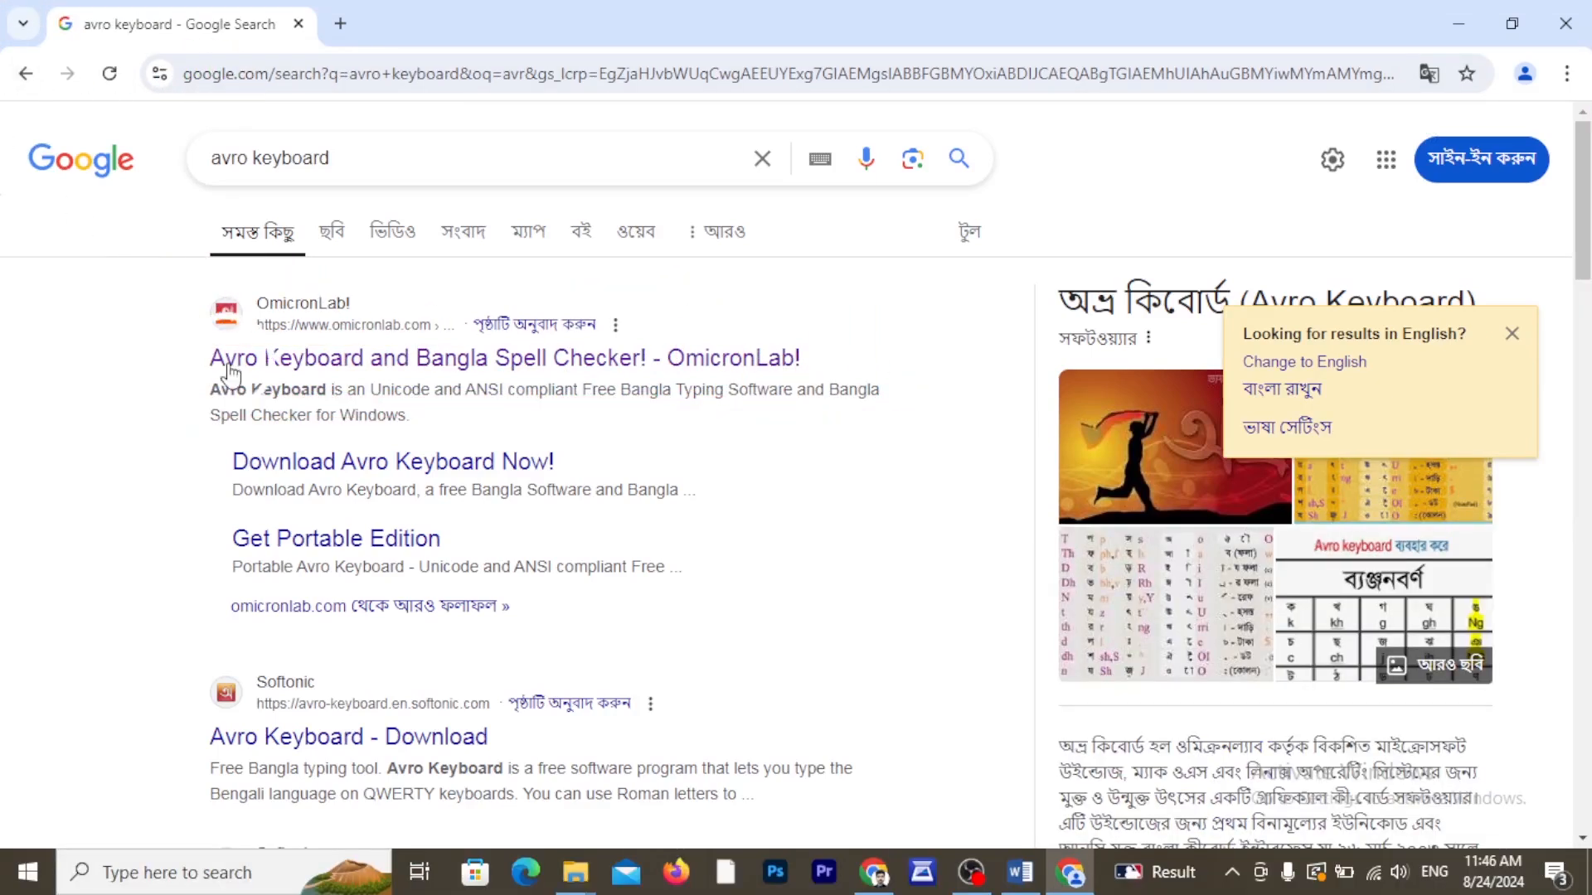
Open OmicronLab's Avro Keyboard site from the search results and go to its Avro Keyboard download page.
{"action": "left_click", "coordinate": [283, 357]}
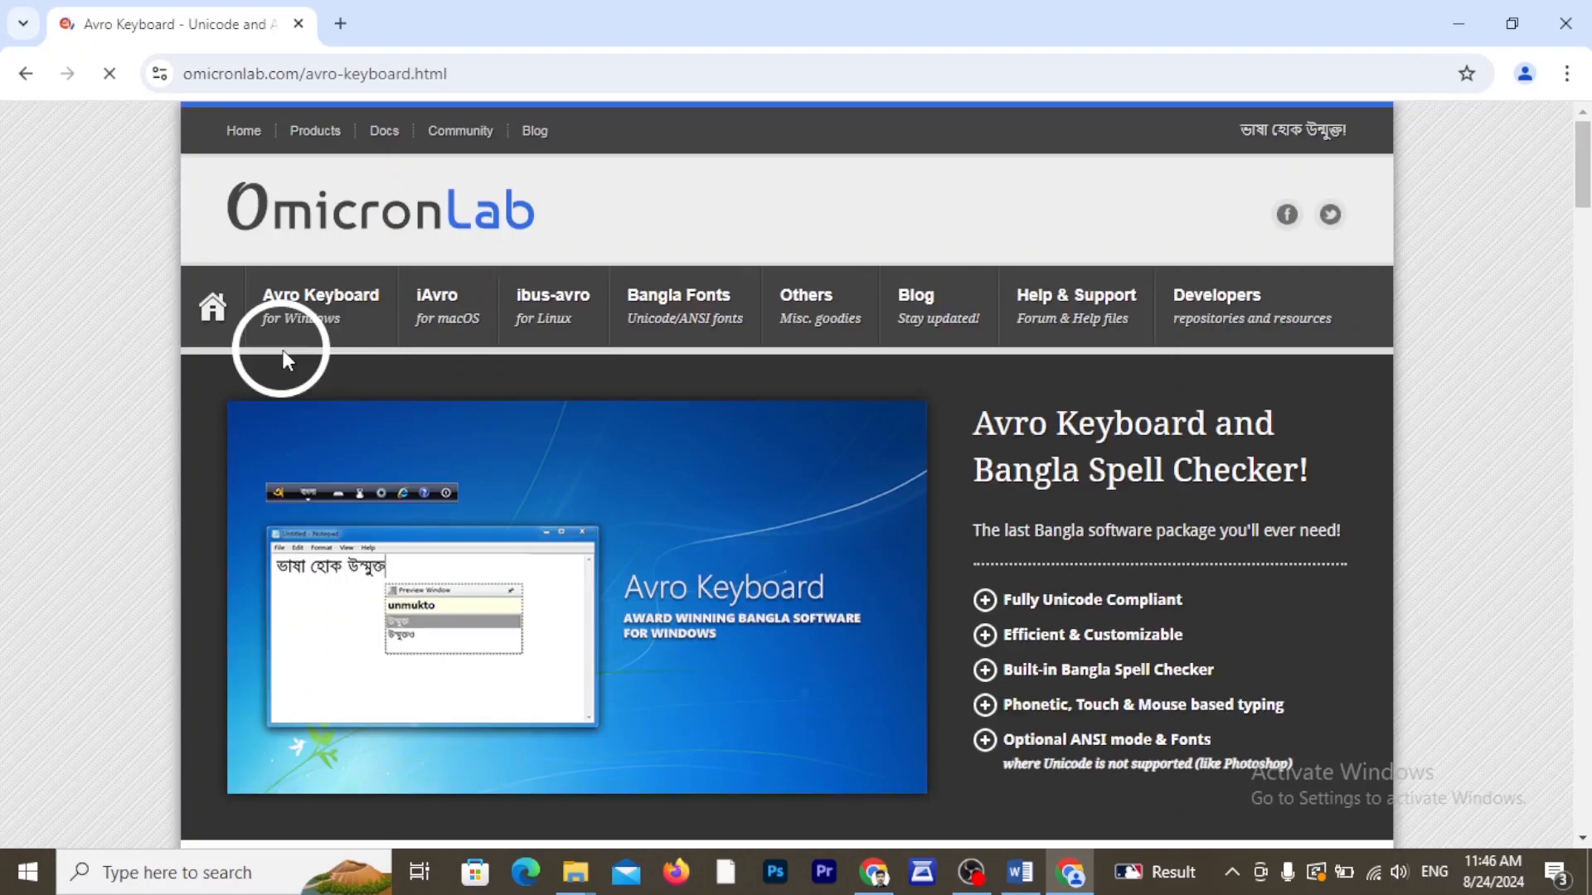
{"action": "scroll", "coordinate": [617, 526], "scroll_direction": "down", "scroll_amount": 5}
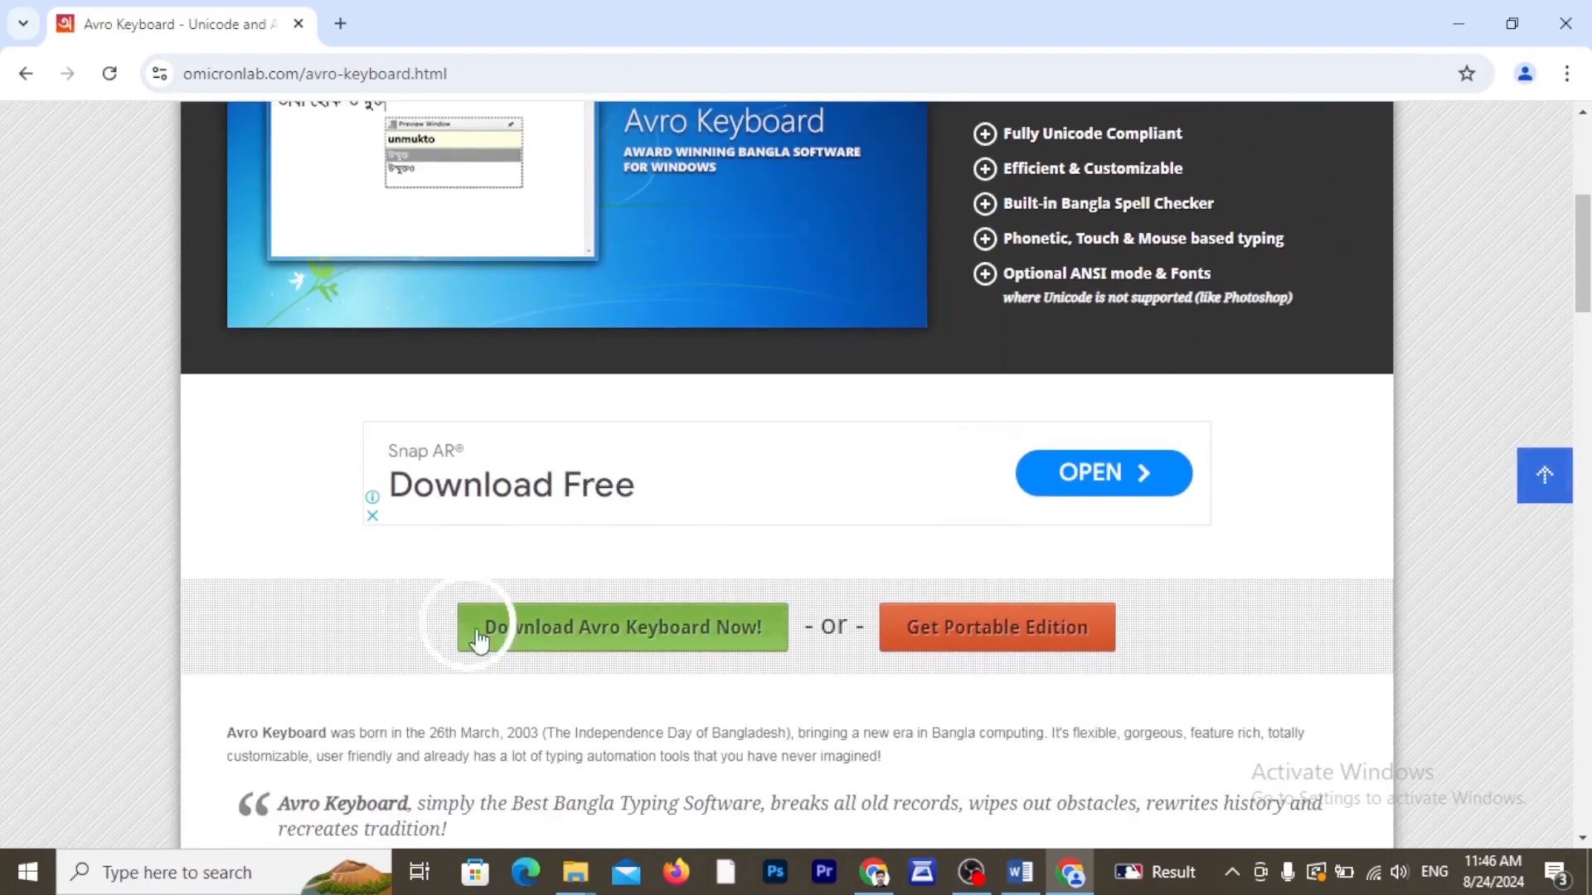
{"action": "left_click", "coordinate": [651, 635]}
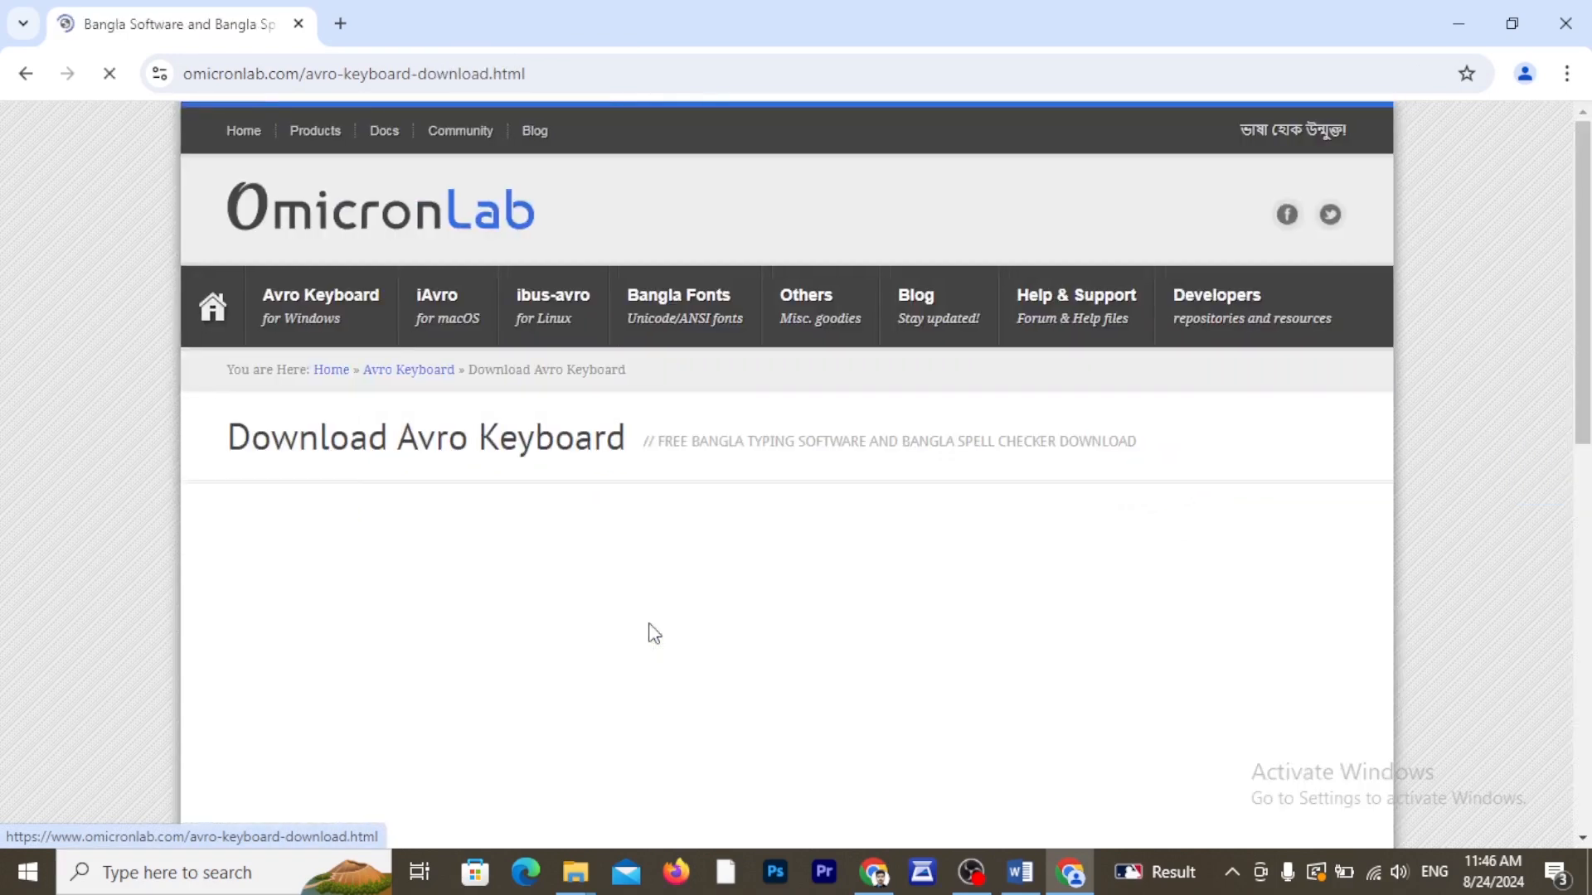
Download the Avro Keyboard 5.6.0 installer and check its progress in the recent download history.
{"action": "scroll", "coordinate": [643, 589], "scroll_direction": "down", "scroll_amount": 4}
{"action": "scroll", "coordinate": [507, 589], "scroll_direction": "up", "scroll_amount": 2}
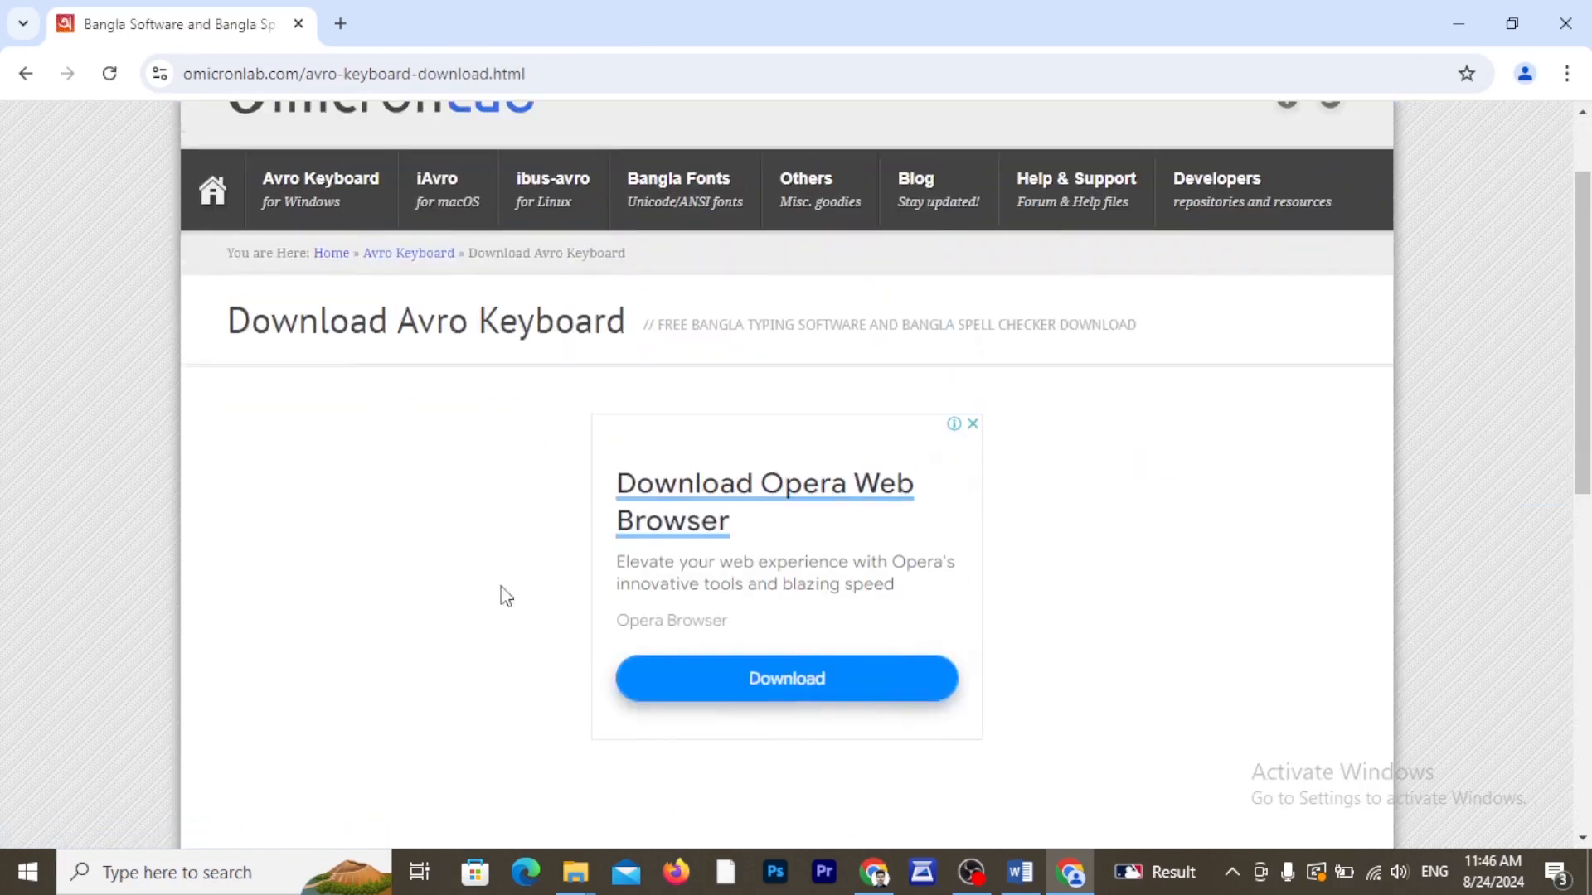
{"action": "scroll", "coordinate": [613, 605], "scroll_direction": "down", "scroll_amount": 3}
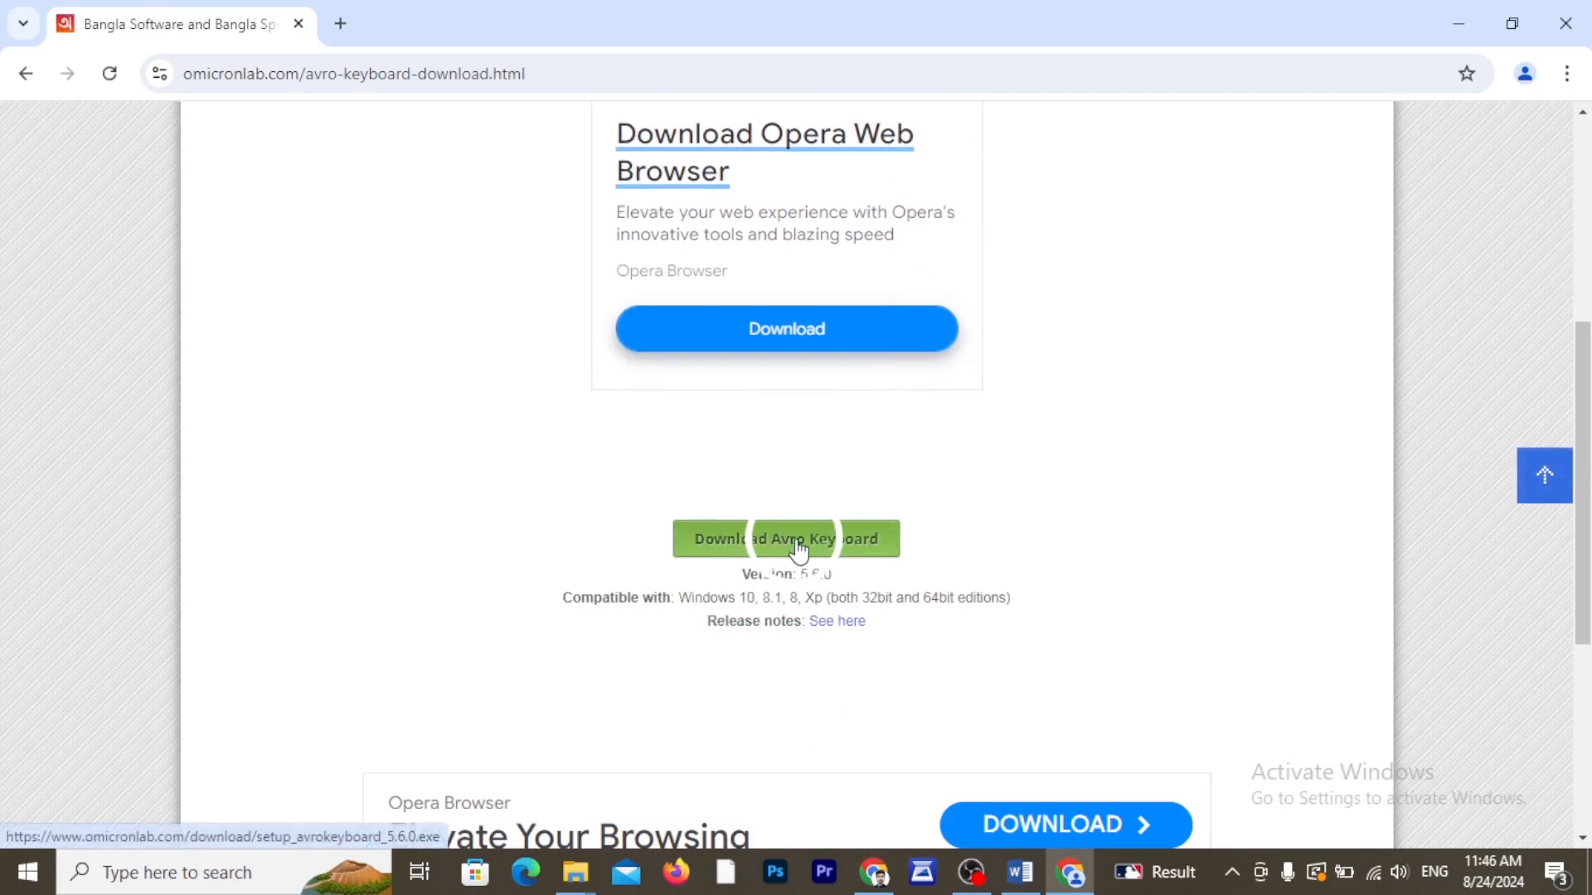
{"action": "left_click", "coordinate": [813, 535]}
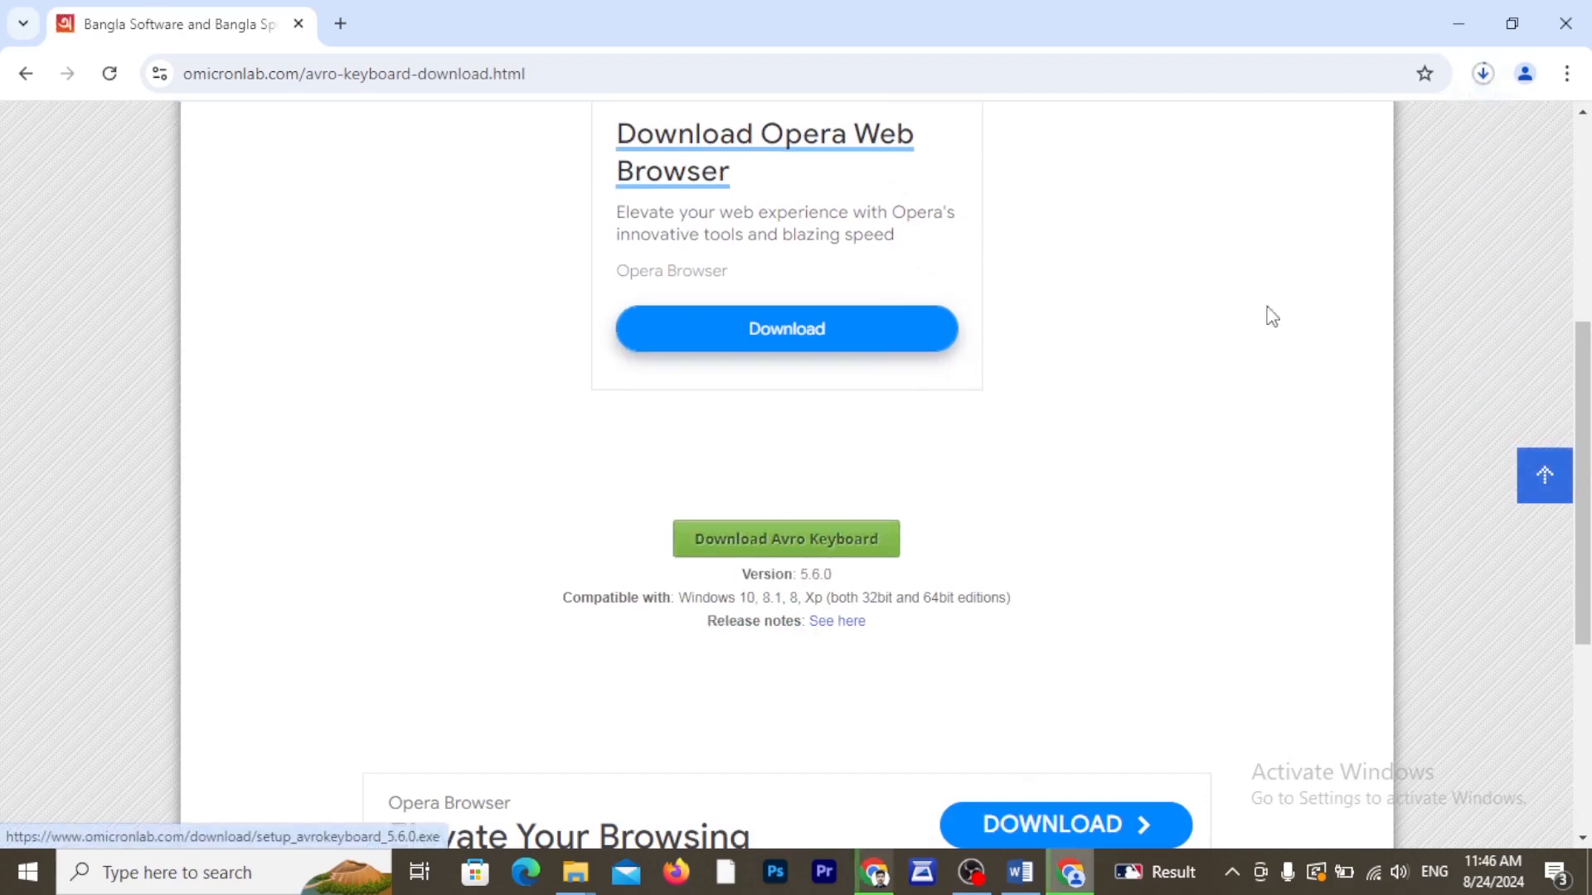
{"action": "left_click", "coordinate": [1484, 73]}
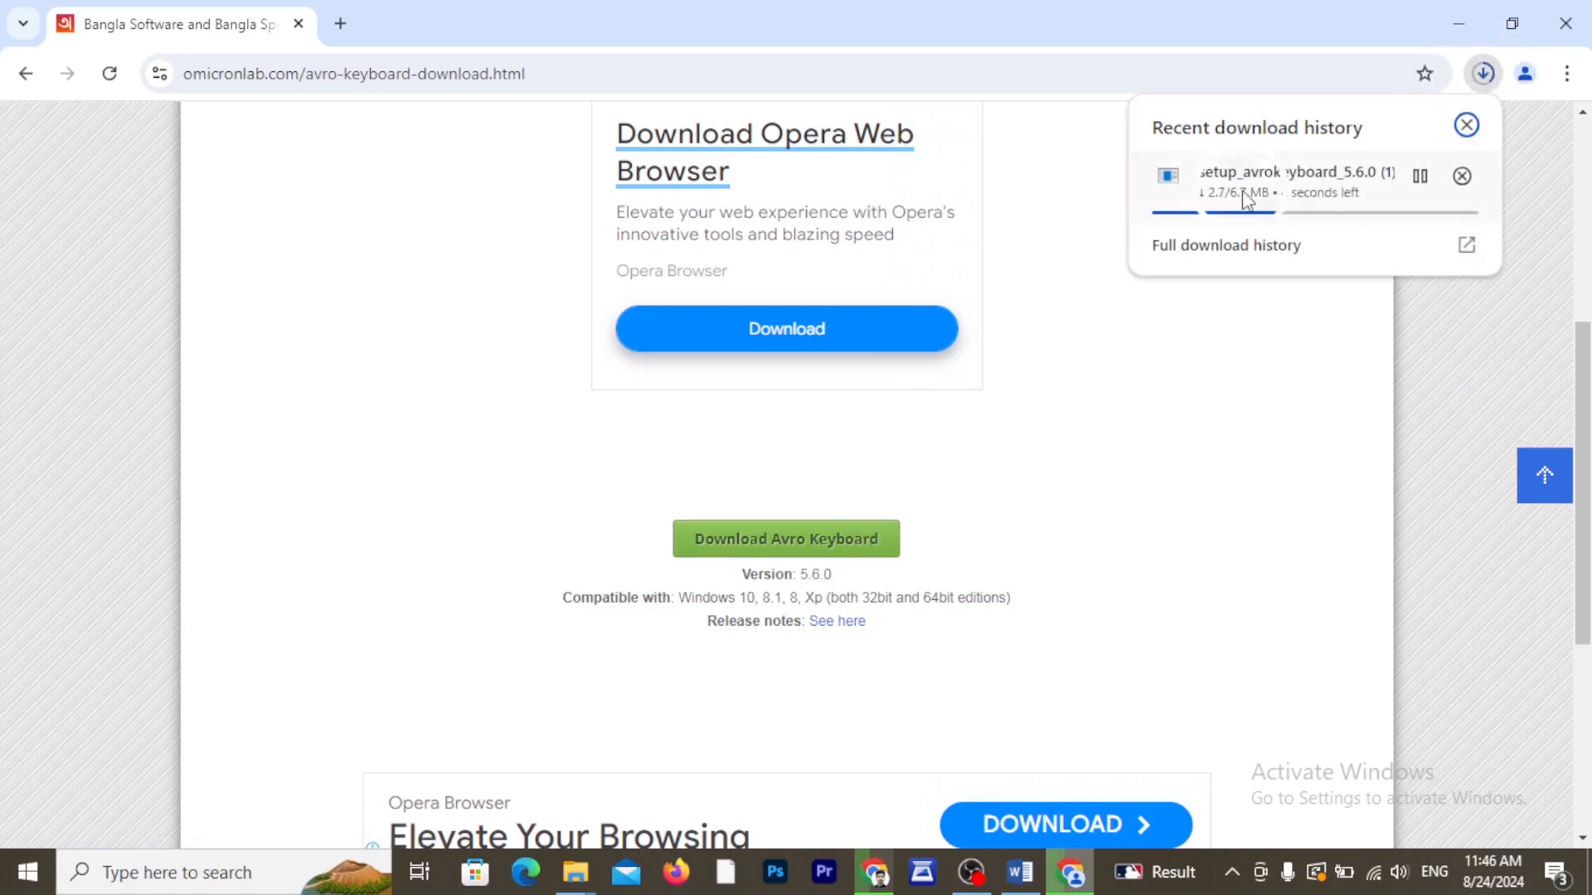
{"action": "scroll", "coordinate": [945, 631], "scroll_direction": "down", "scroll_amount": 4}
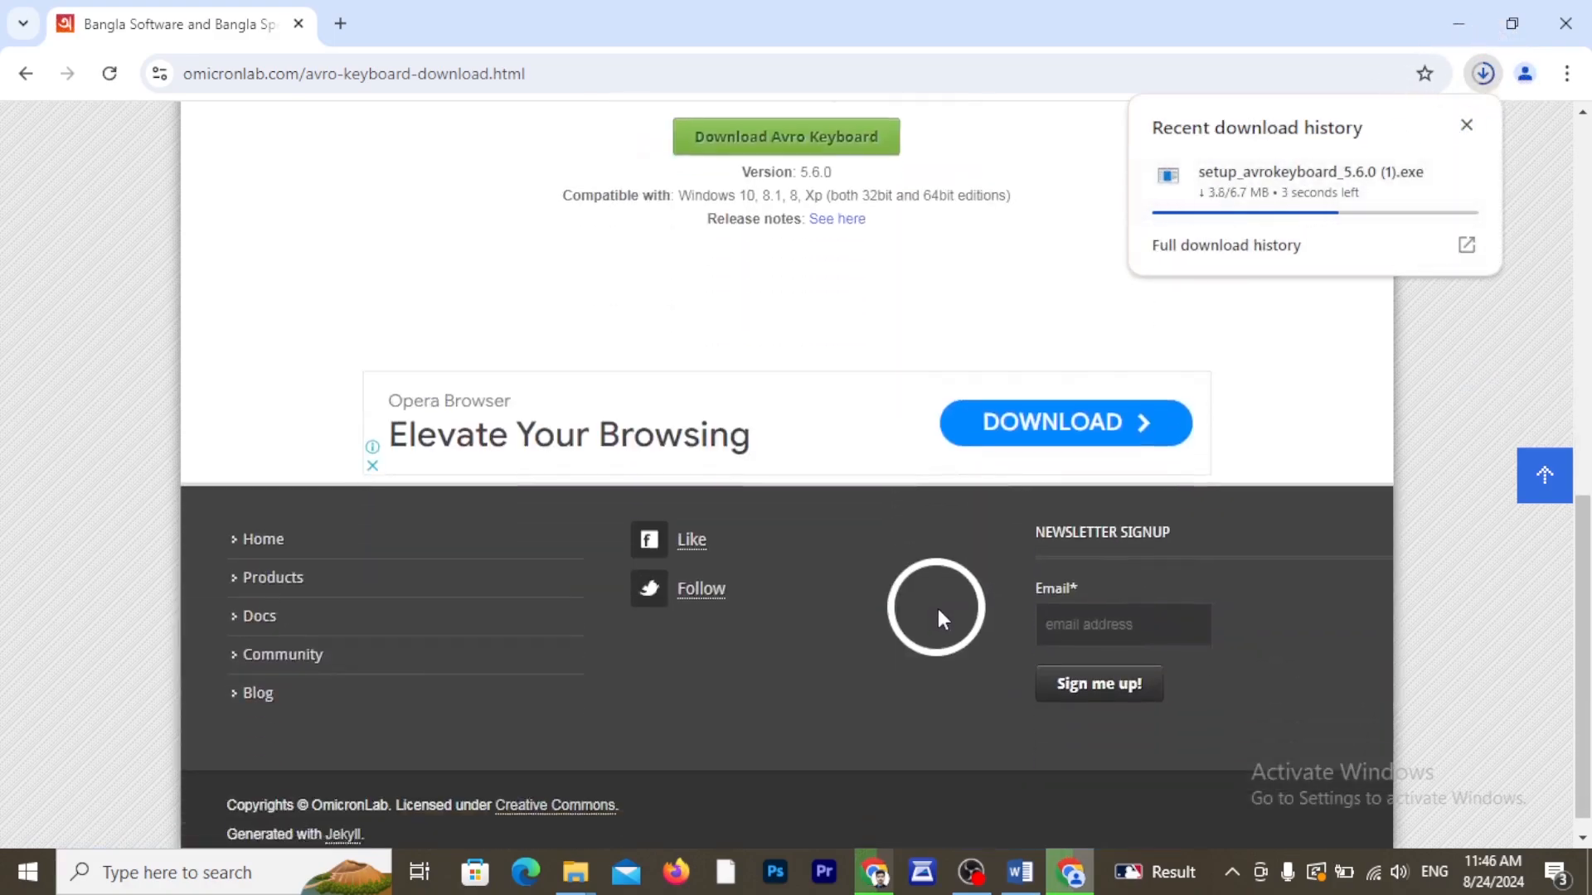
{"action": "scroll", "coordinate": [896, 615], "scroll_direction": "up", "scroll_amount": 6}
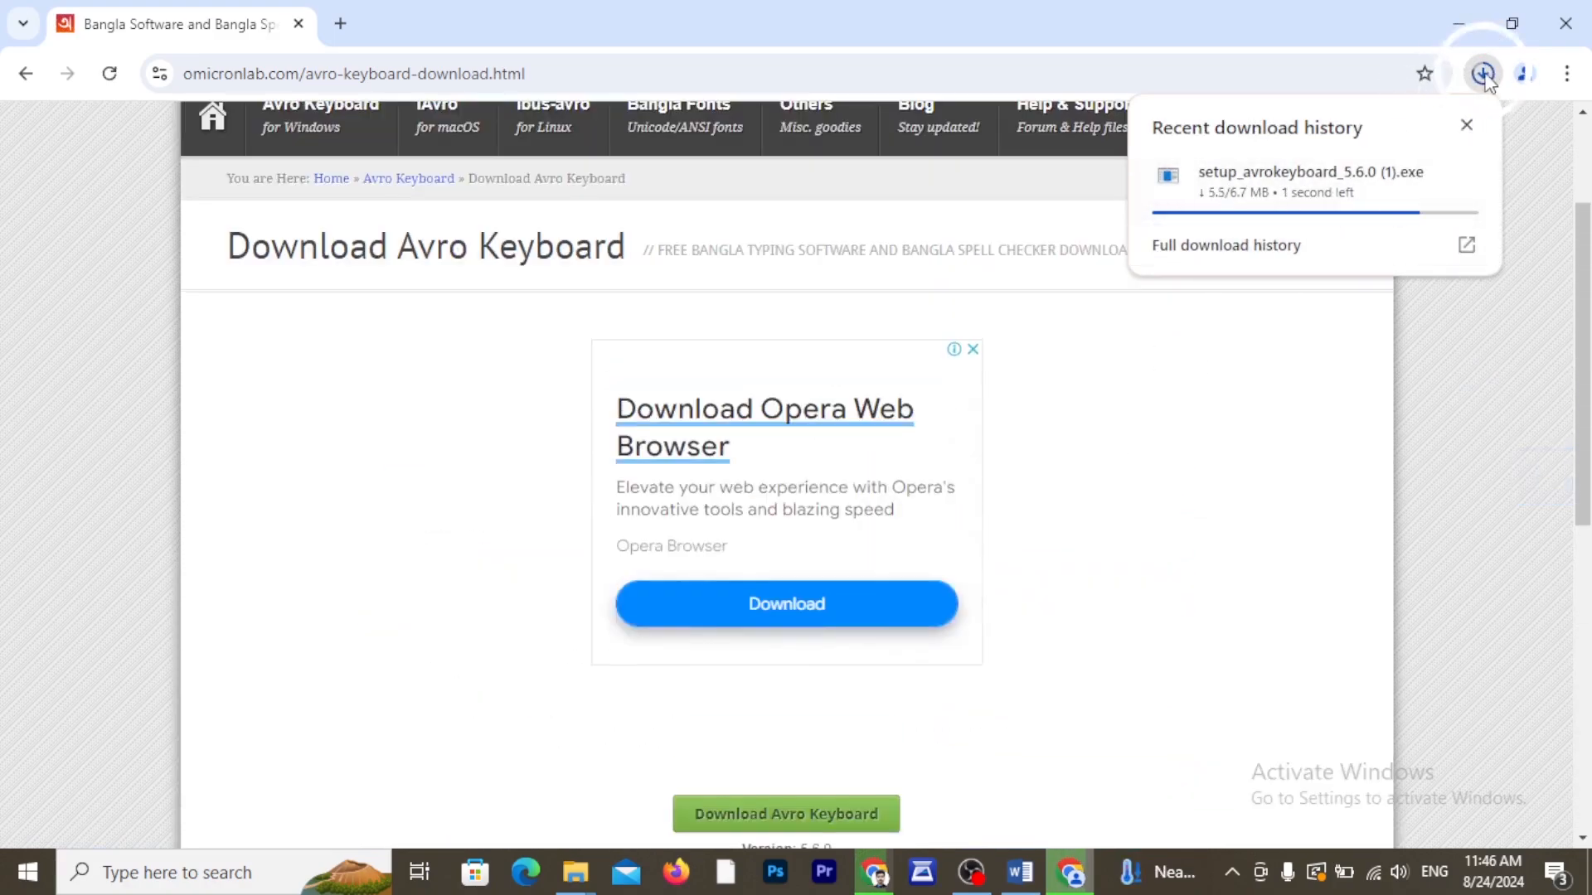
Minimize the browser and open the Downloads folder through This PC.
{"action": "left_click", "coordinate": [1460, 25]}
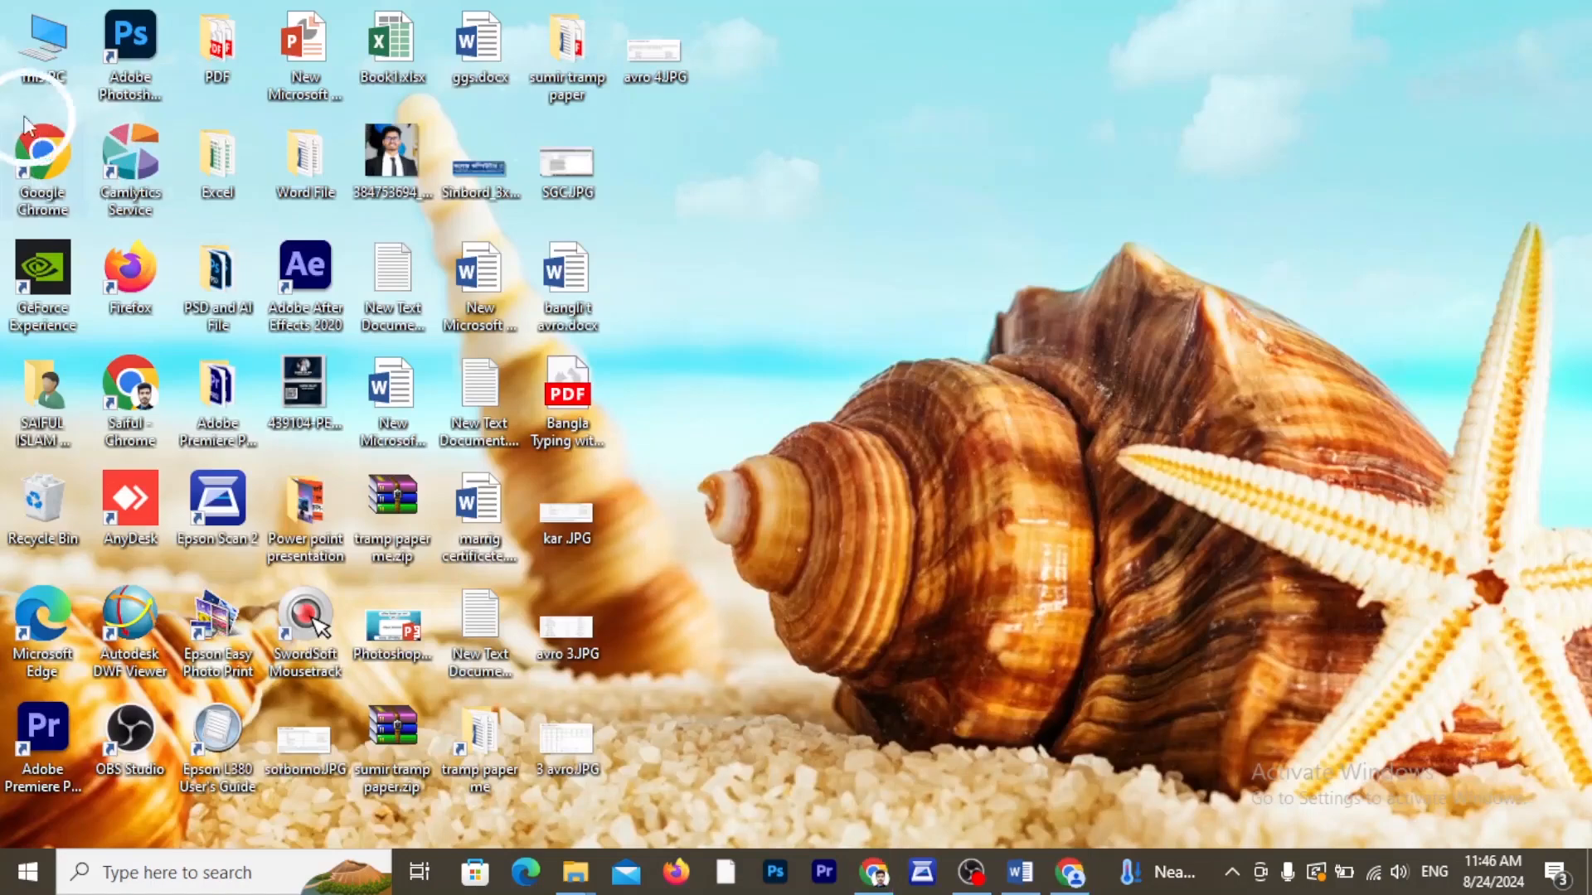
{"action": "left_click", "coordinate": [46, 63]}
{"action": "double_click", "coordinate": [45, 63]}
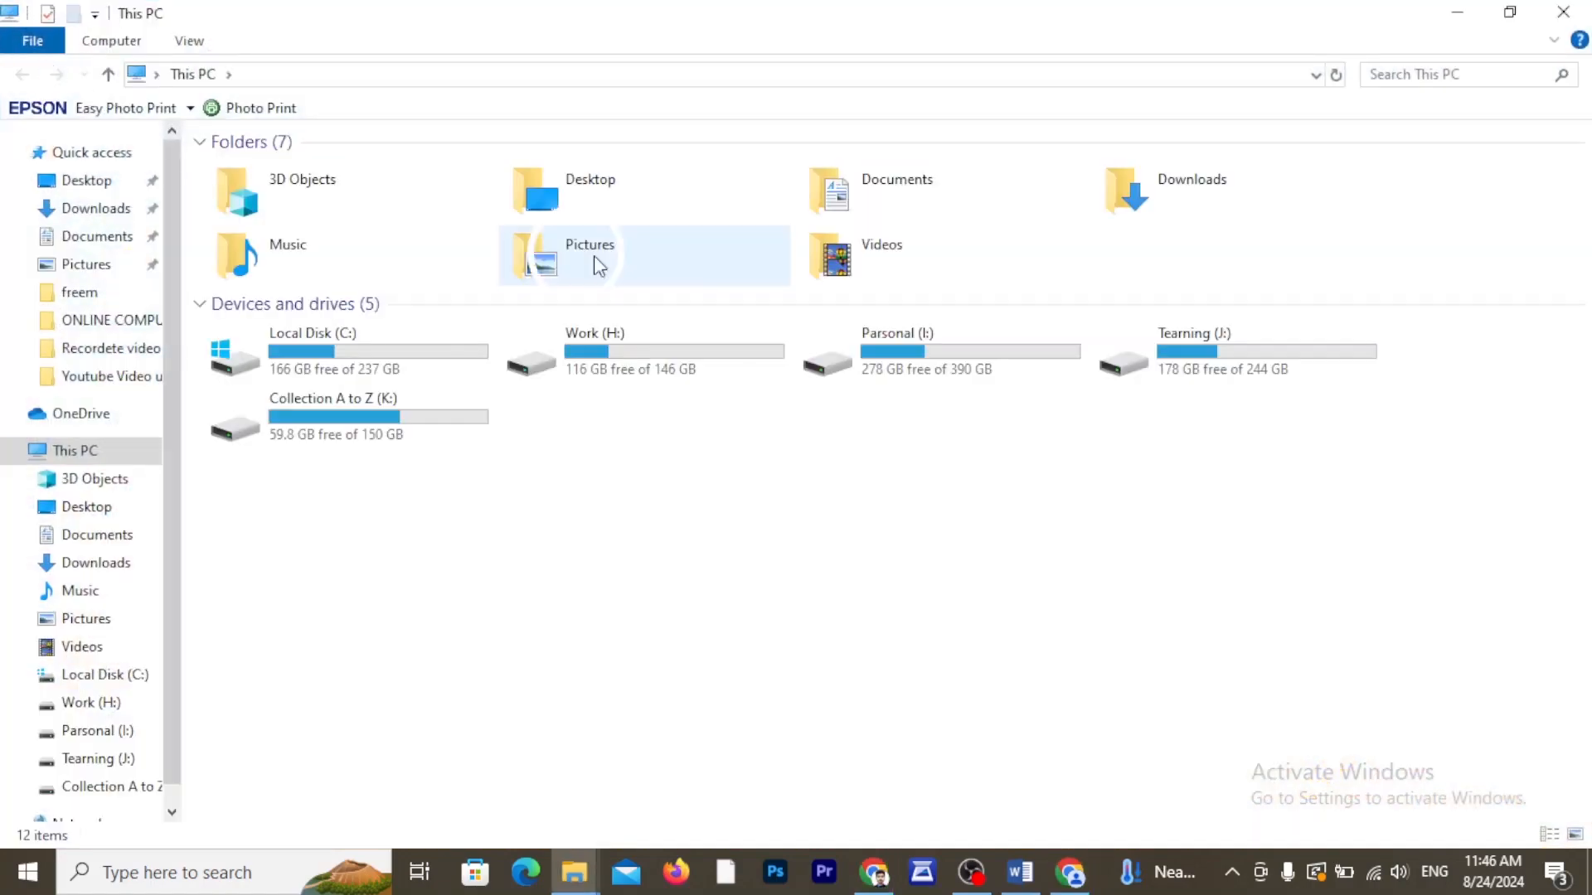
{"action": "left_click", "coordinate": [1200, 211]}
{"action": "double_click", "coordinate": [1200, 211]}
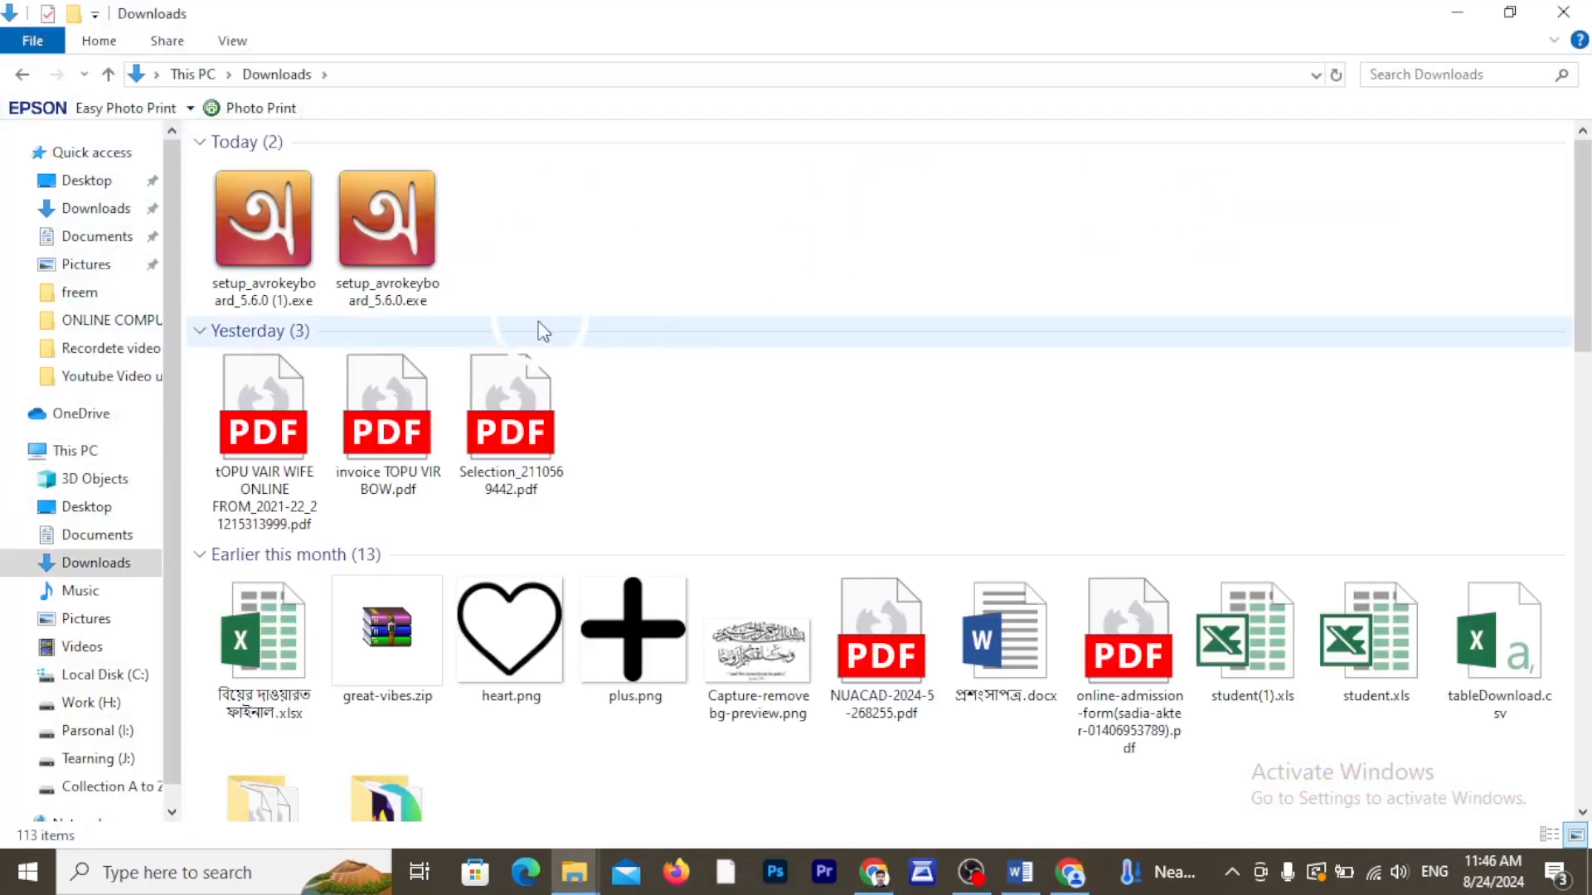
Run the installer setup_avrokeyboard_5.6.0 (1).exe and minimize the Downloads window to reveal the setup wizard.
{"action": "left_click", "coordinate": [270, 217]}
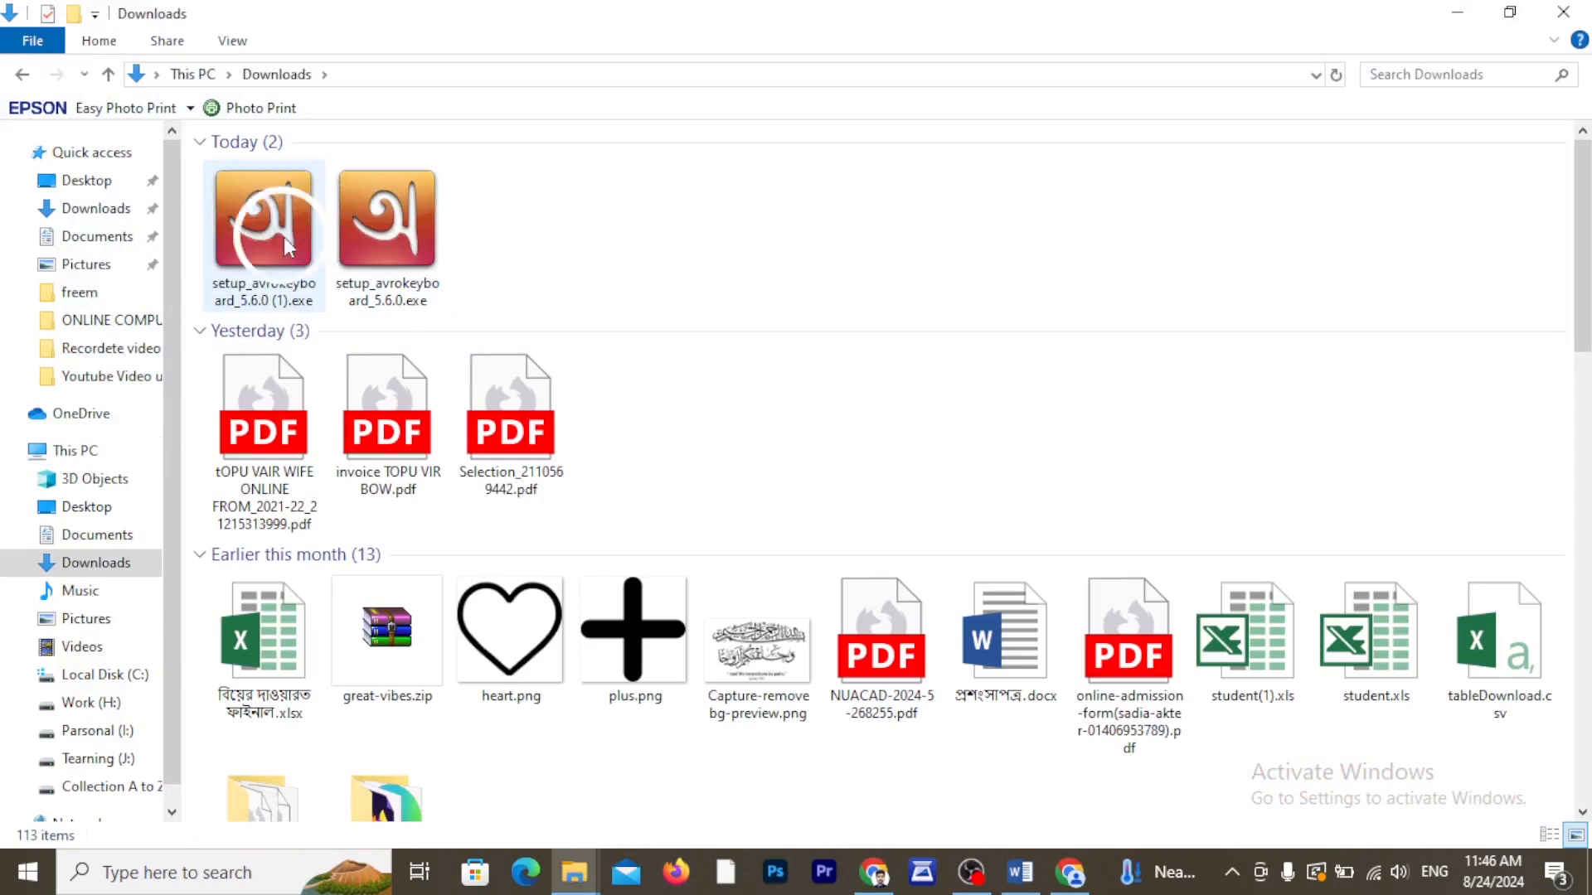
{"action": "double_click", "coordinate": [272, 237]}
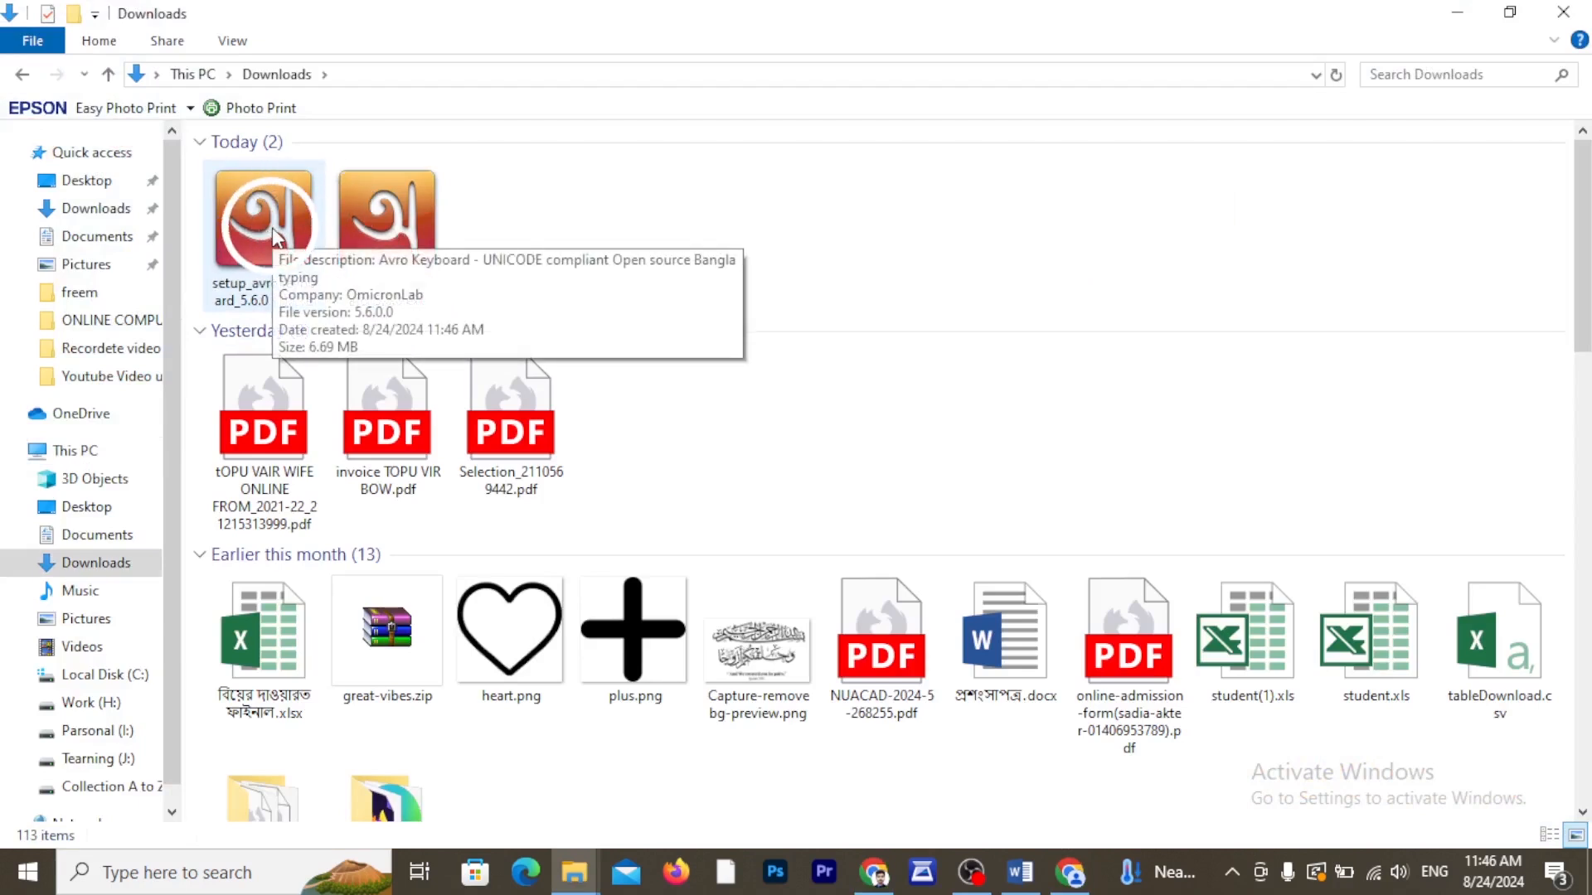
{"action": "double_click", "coordinate": [272, 227]}
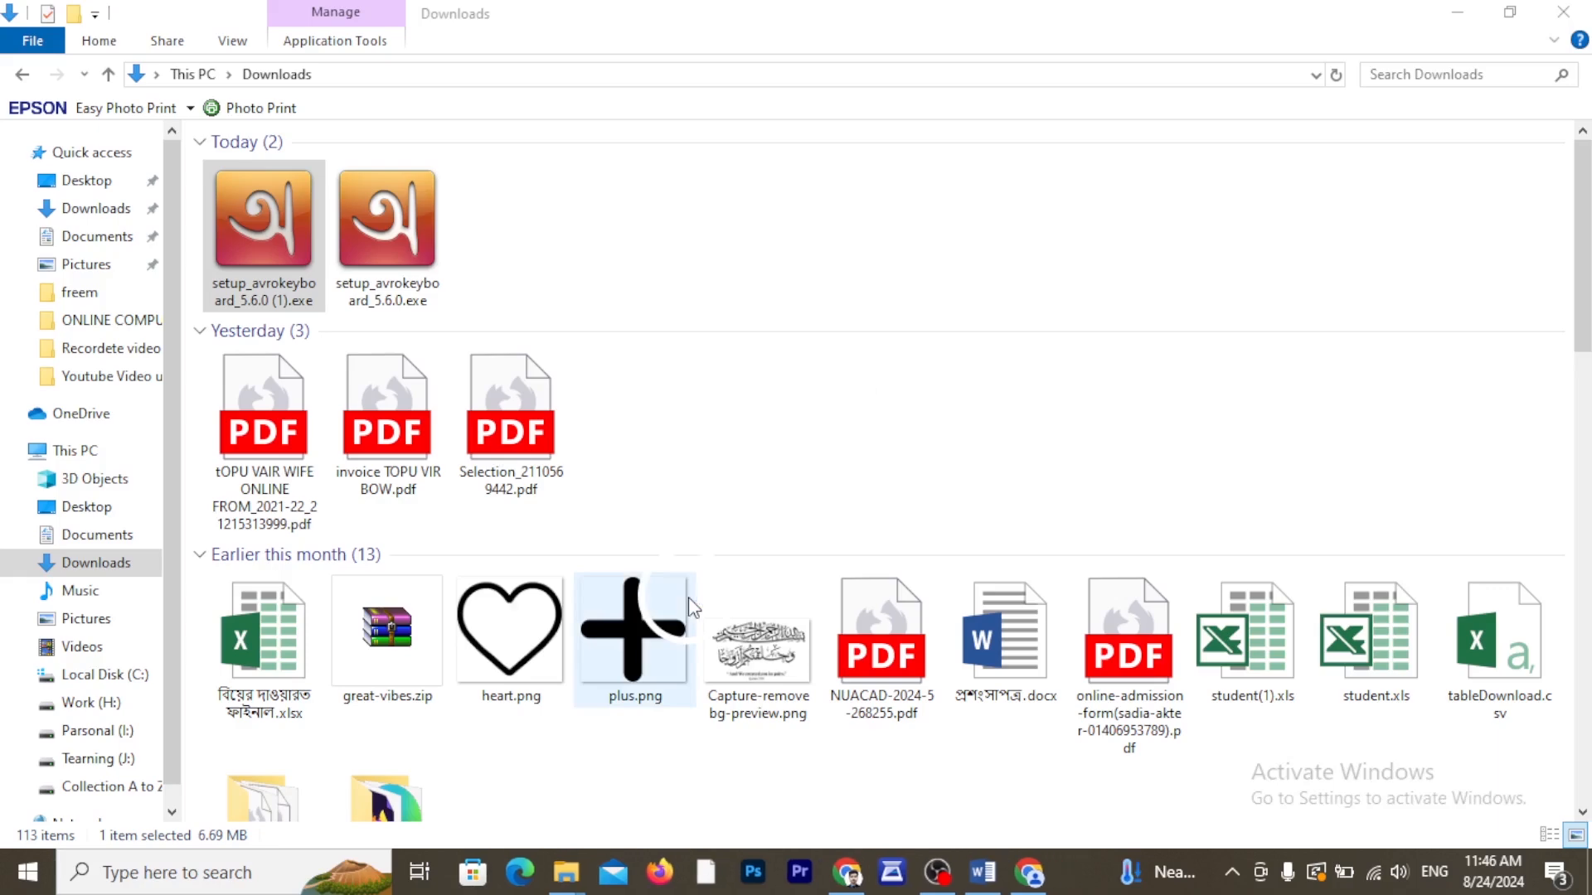
{"action": "left_click", "coordinate": [1457, 13]}
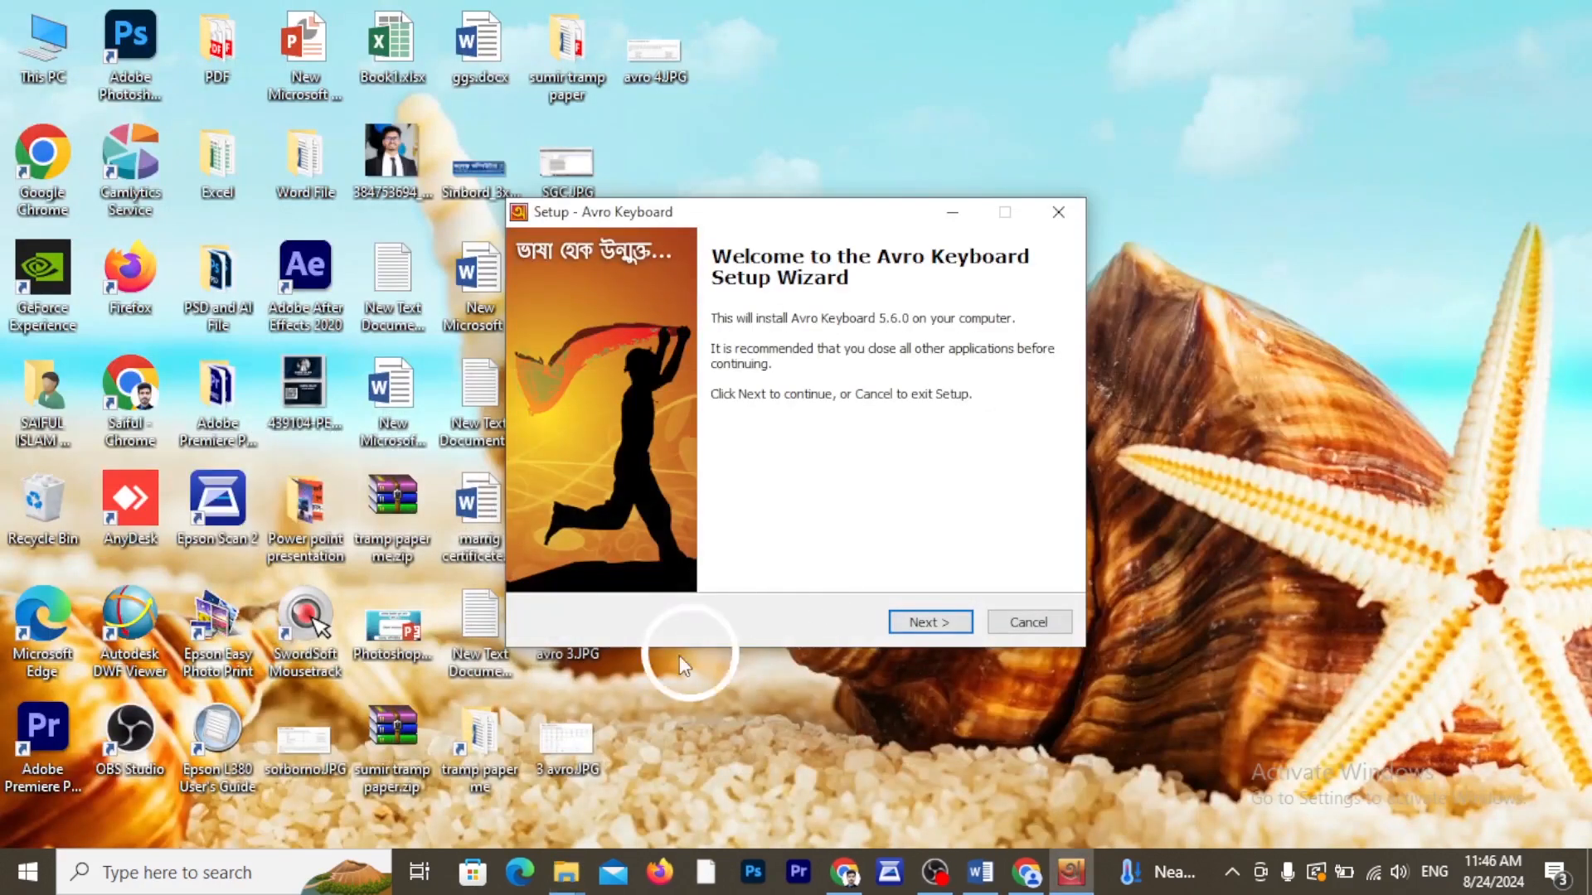
Accept the licence agreement, install Avro Keyboard with the default options and finish the setup wizard.
{"action": "left_click", "coordinate": [930, 629]}
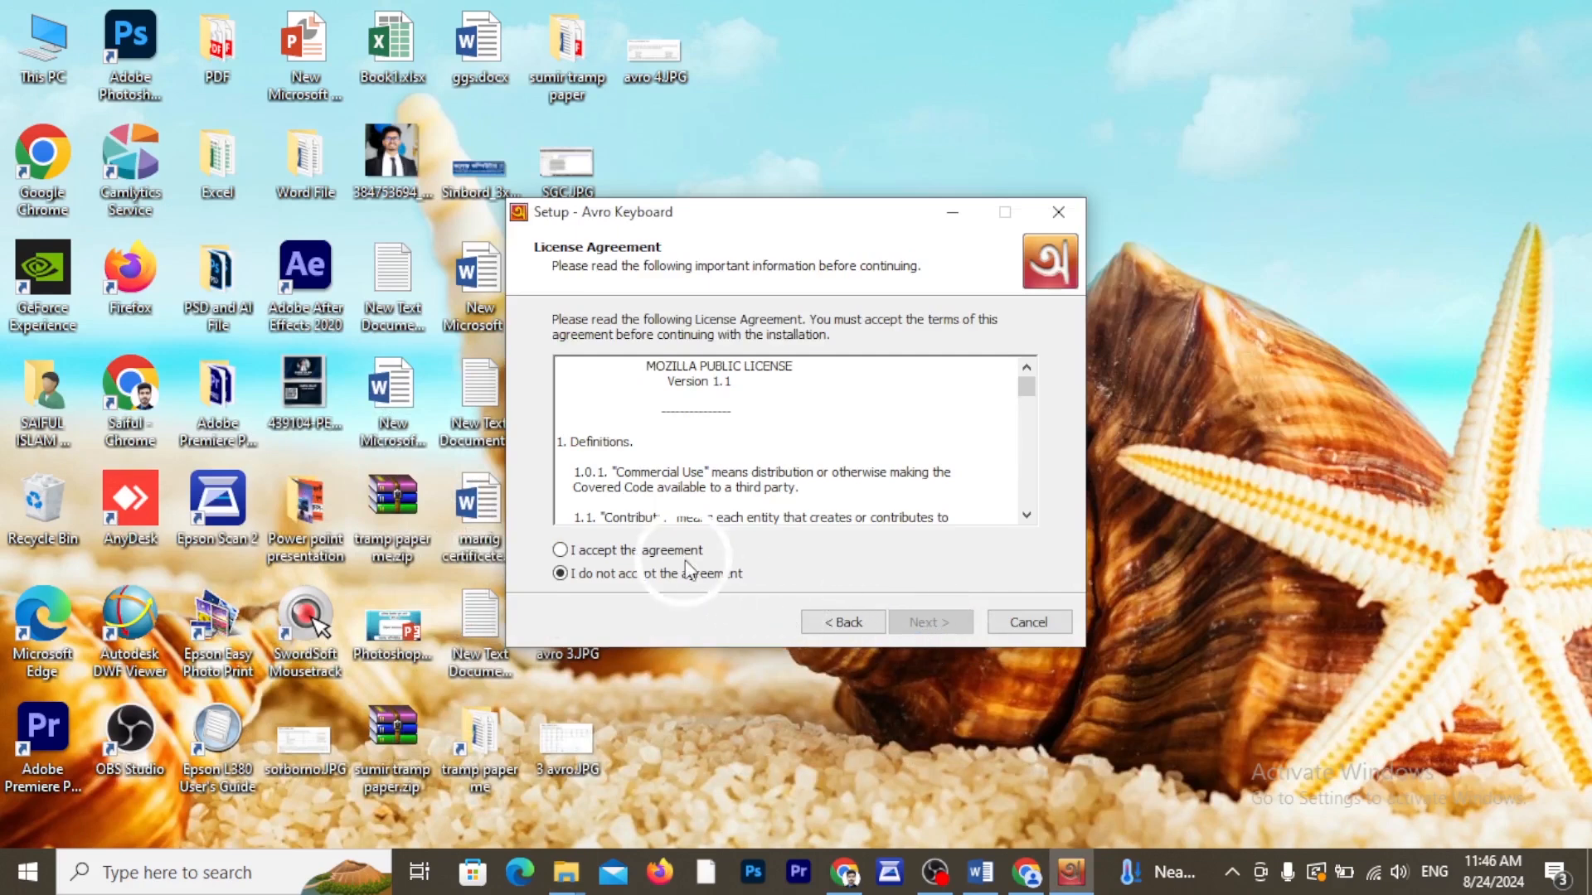
{"action": "left_click", "coordinate": [634, 552]}
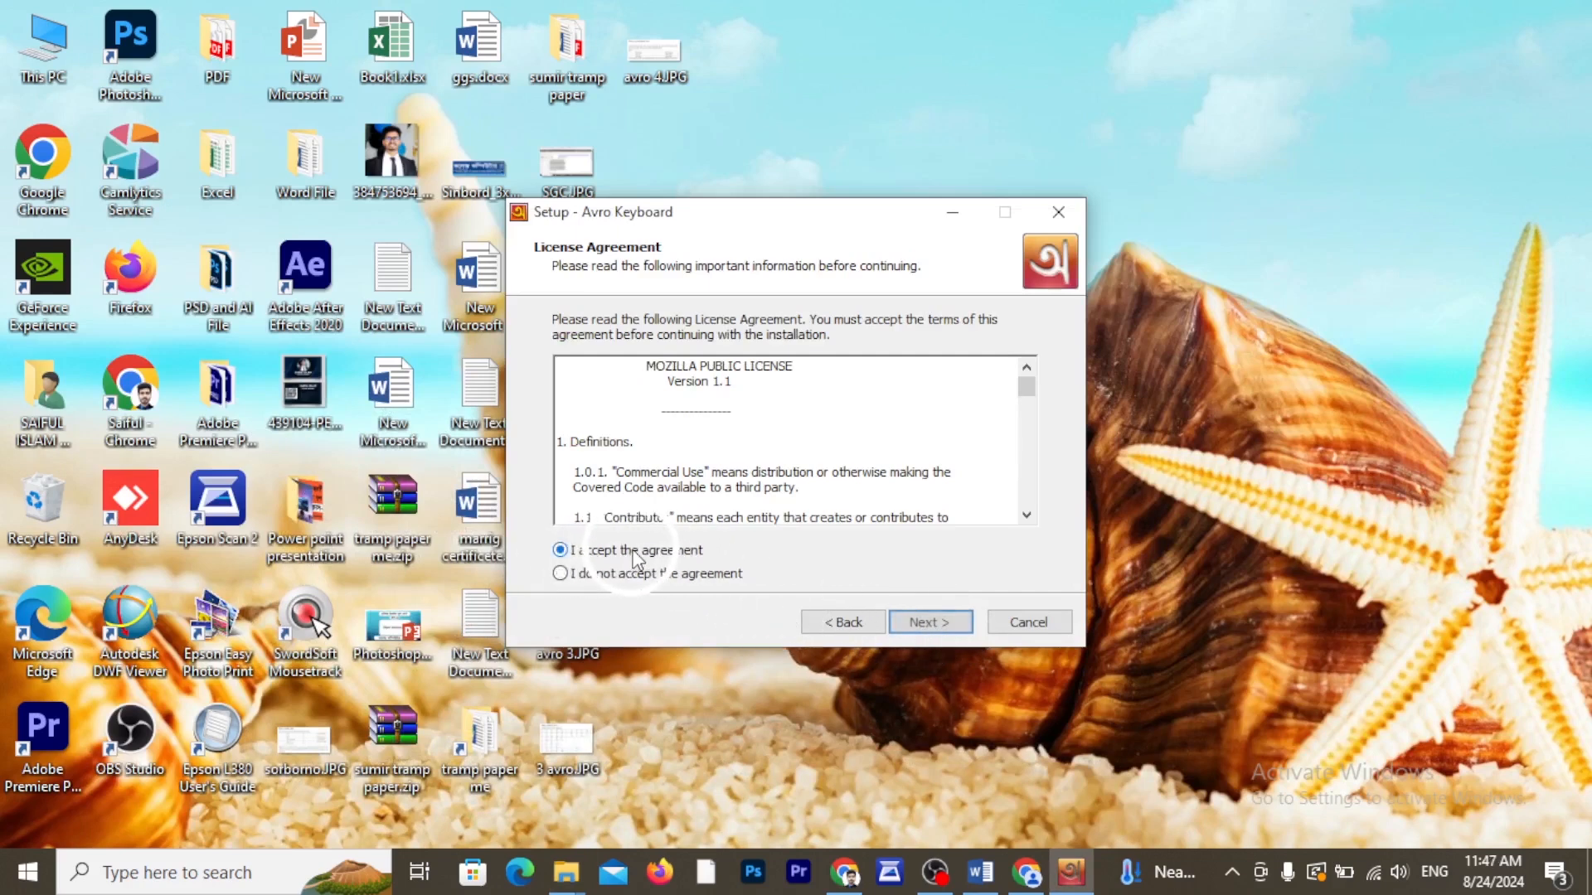
{"action": "left_click", "coordinate": [929, 623]}
{"action": "left_click", "coordinate": [928, 624]}
{"action": "left_click", "coordinate": [929, 623]}
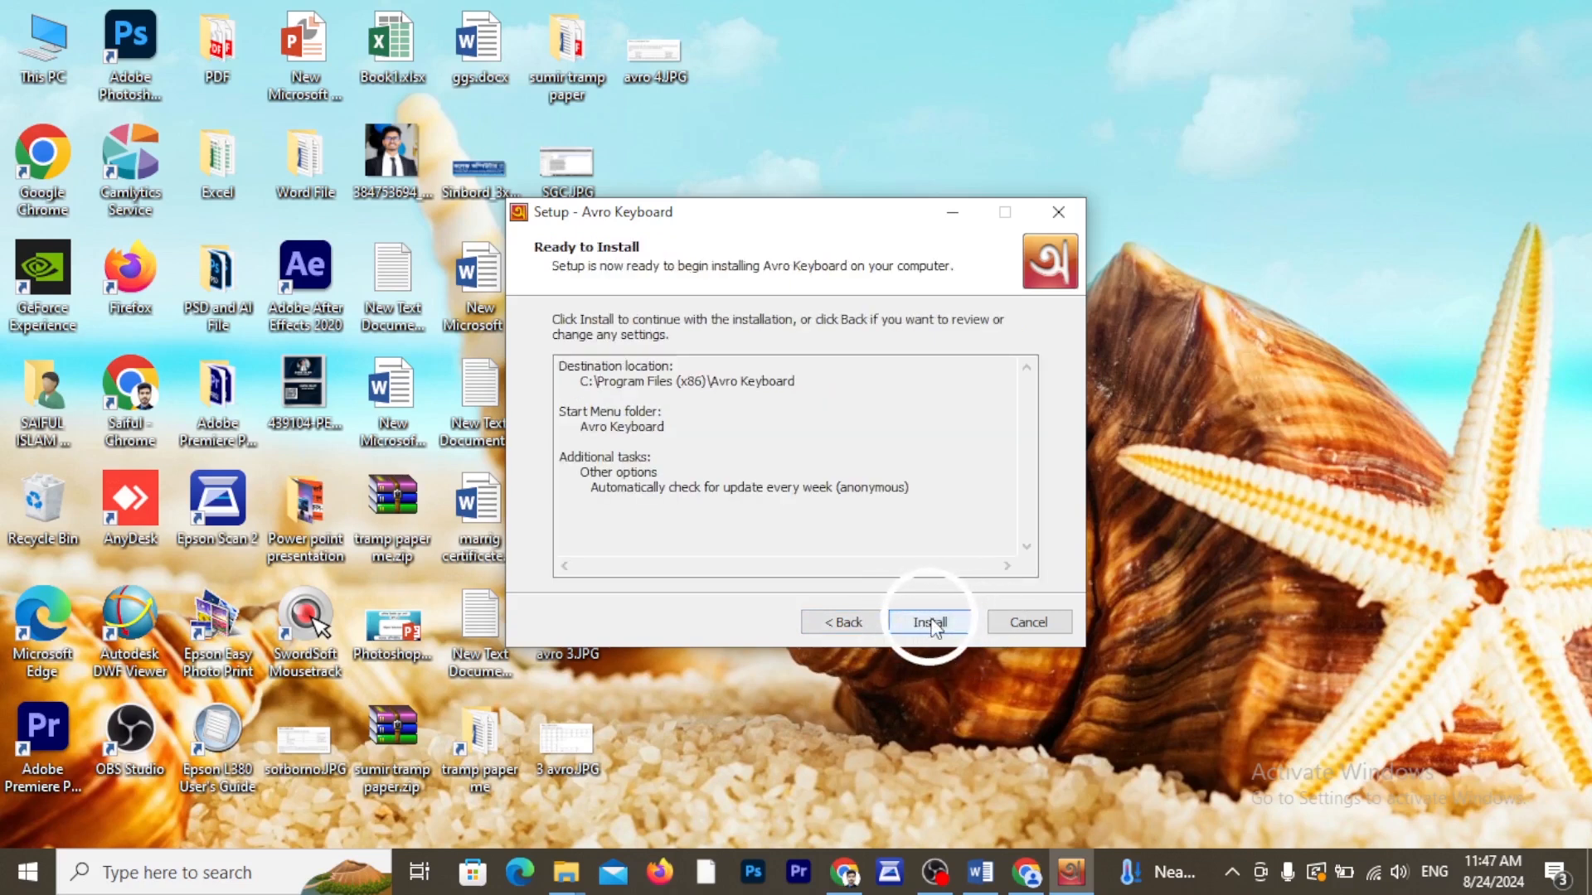
{"action": "left_click", "coordinate": [929, 623]}
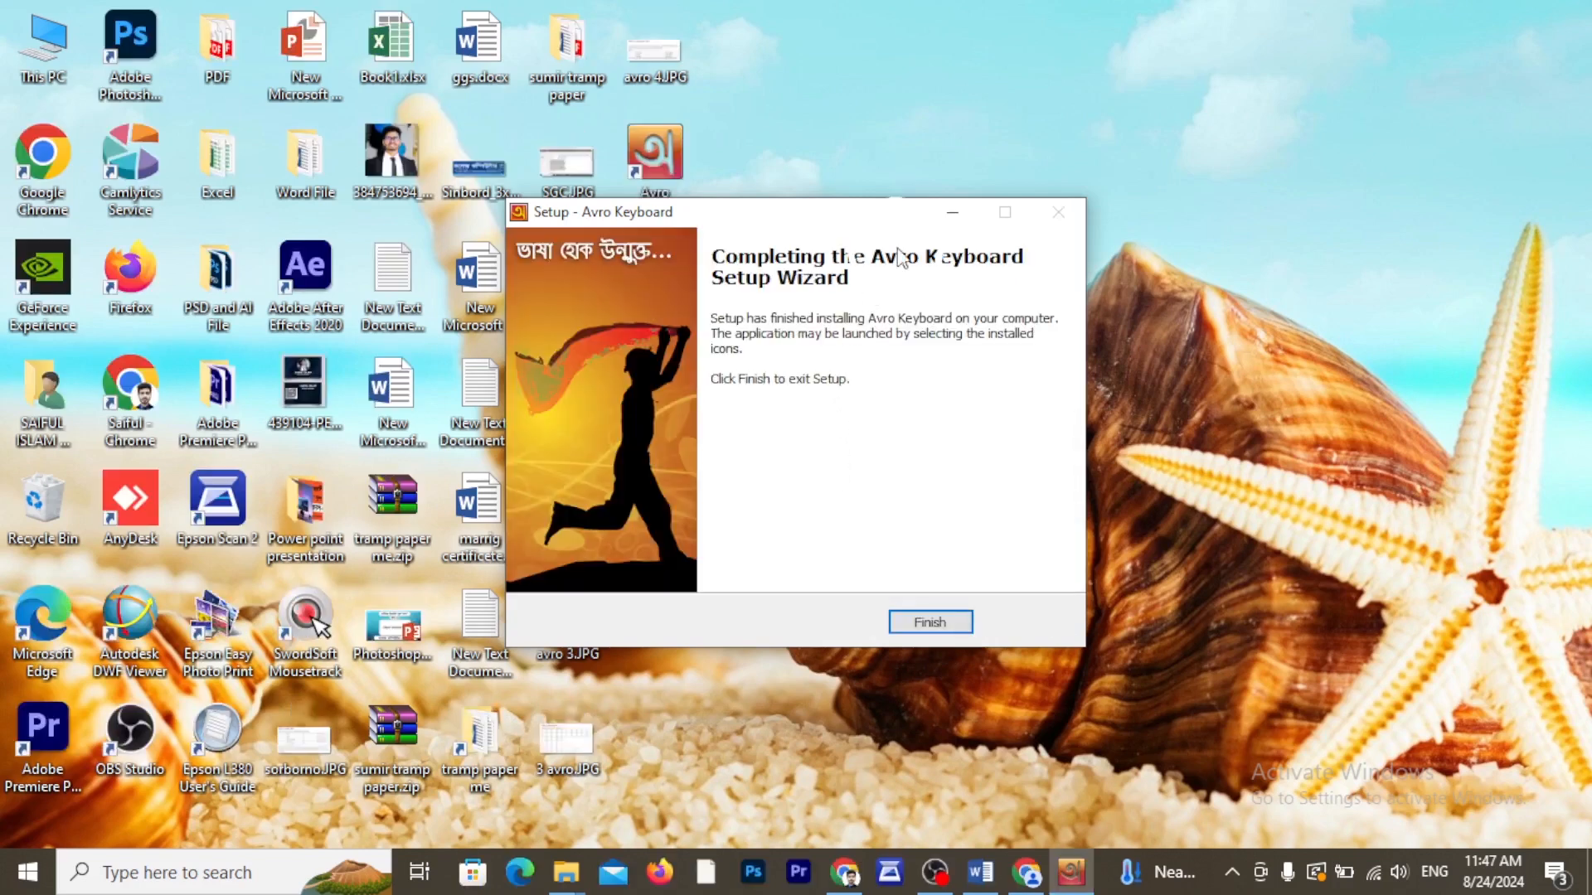
{"action": "left_click", "coordinate": [937, 622]}
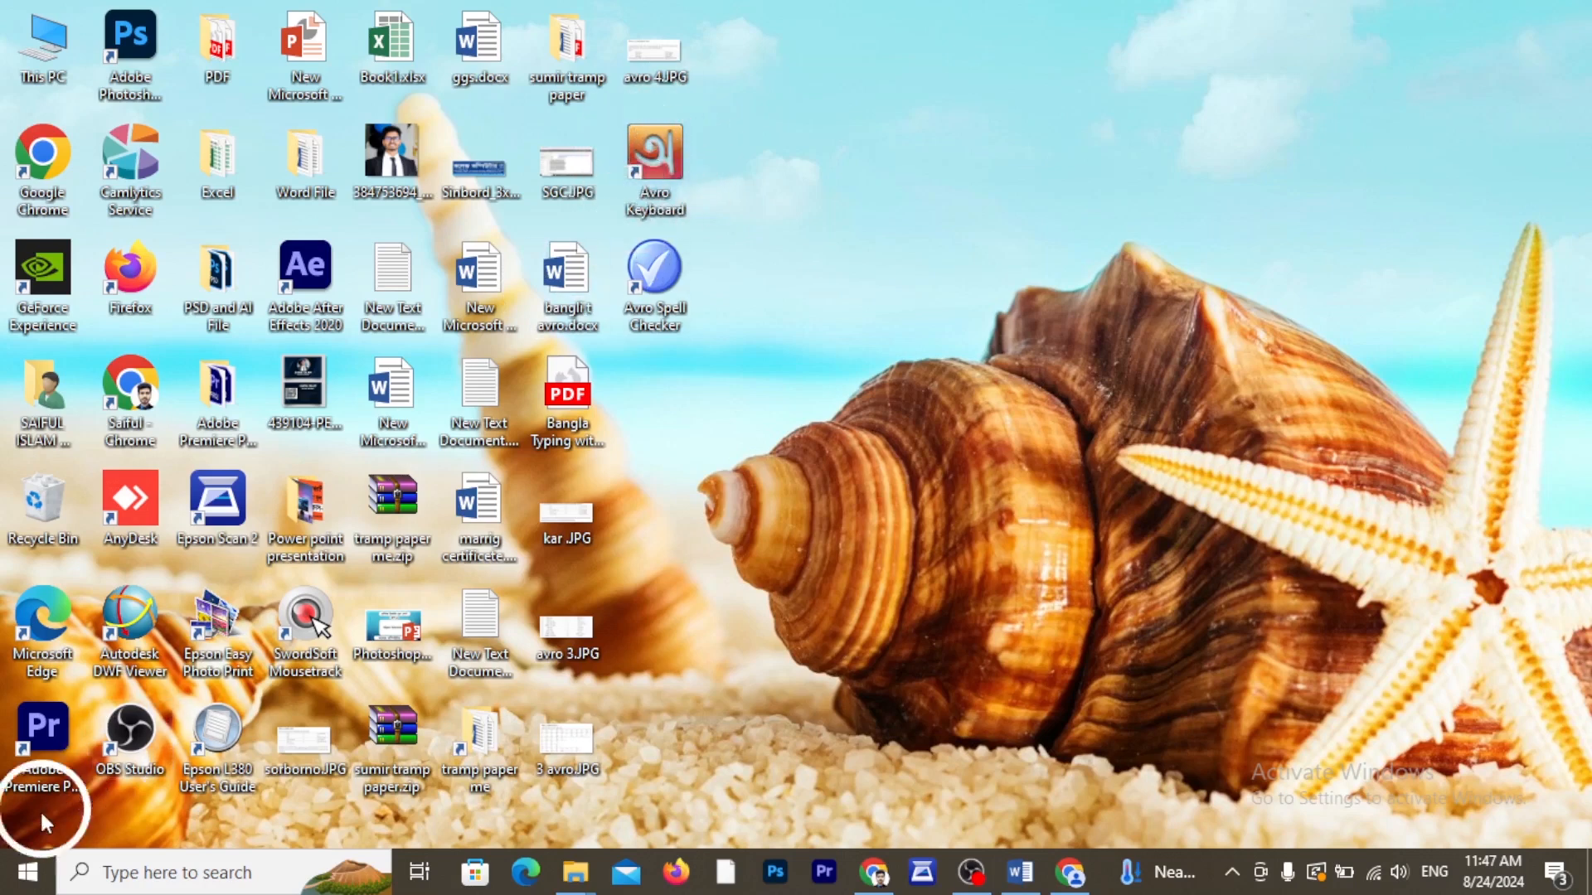
Launch the installed Avro Keyboard program from the Windows app list.
{"action": "left_click", "coordinate": [23, 883]}
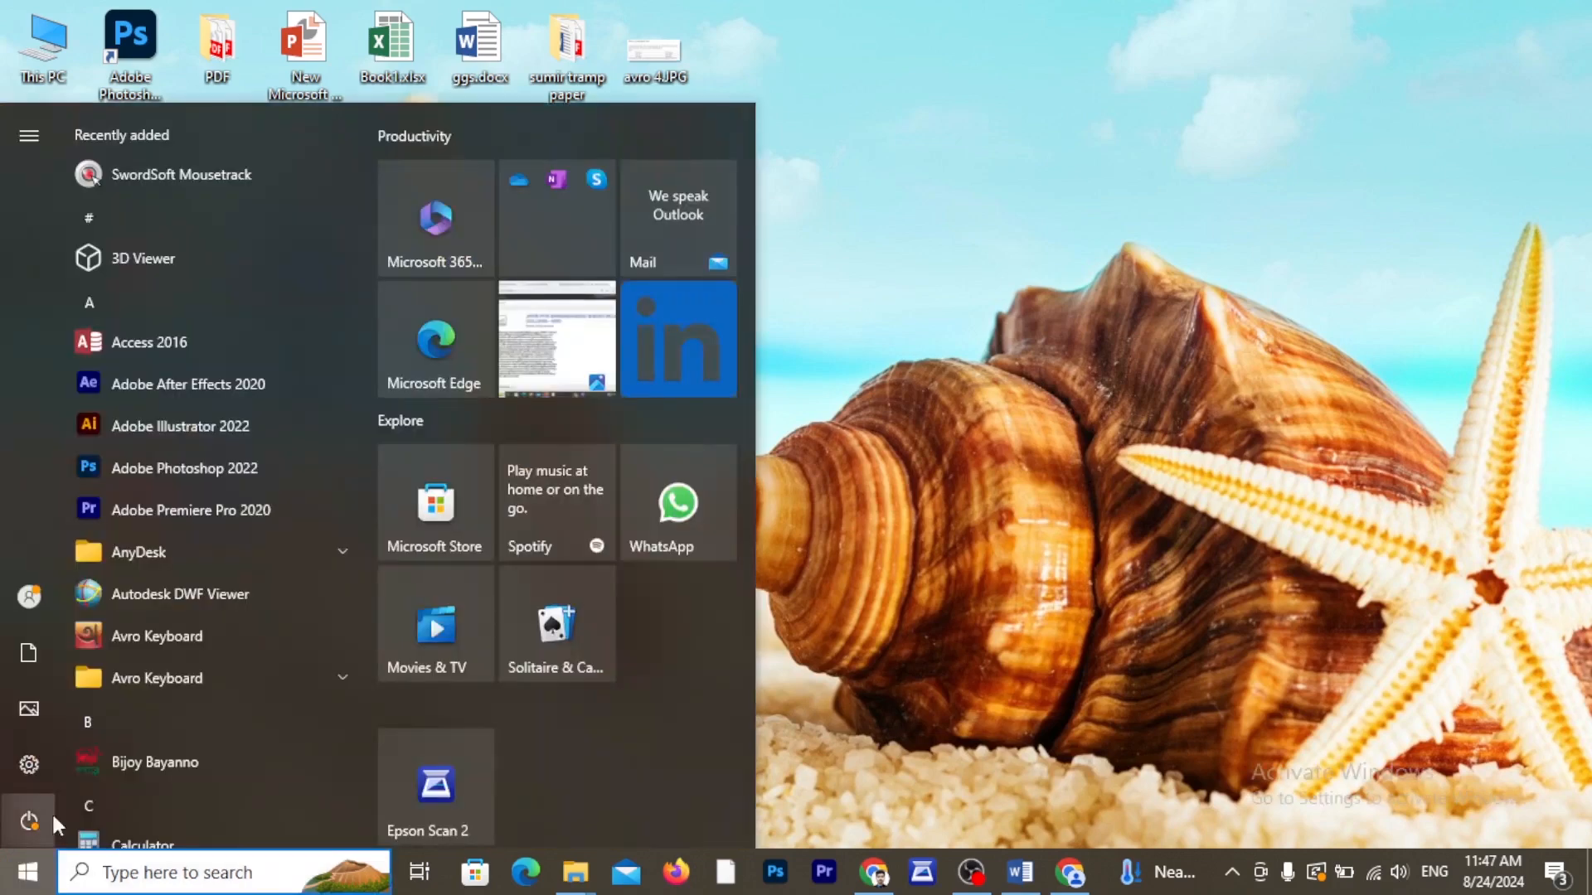
{"action": "left_click", "coordinate": [171, 636]}
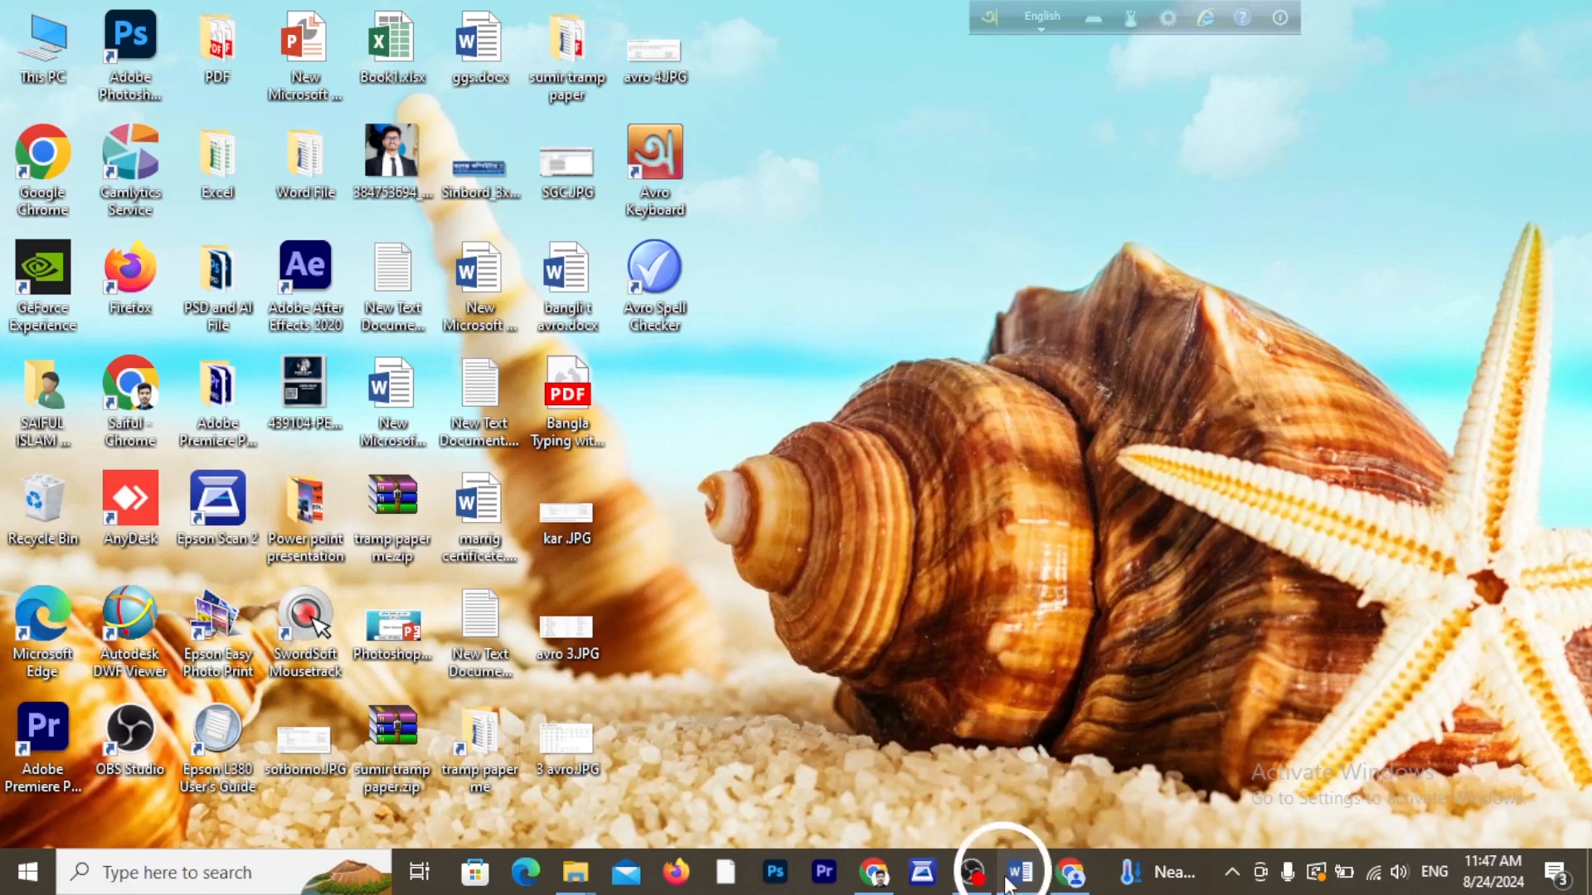
Switch to the Word document bangli t avro.docx and place the text cursor on the empty line below the vowel-rule note.
{"action": "left_click", "coordinate": [1032, 885]}
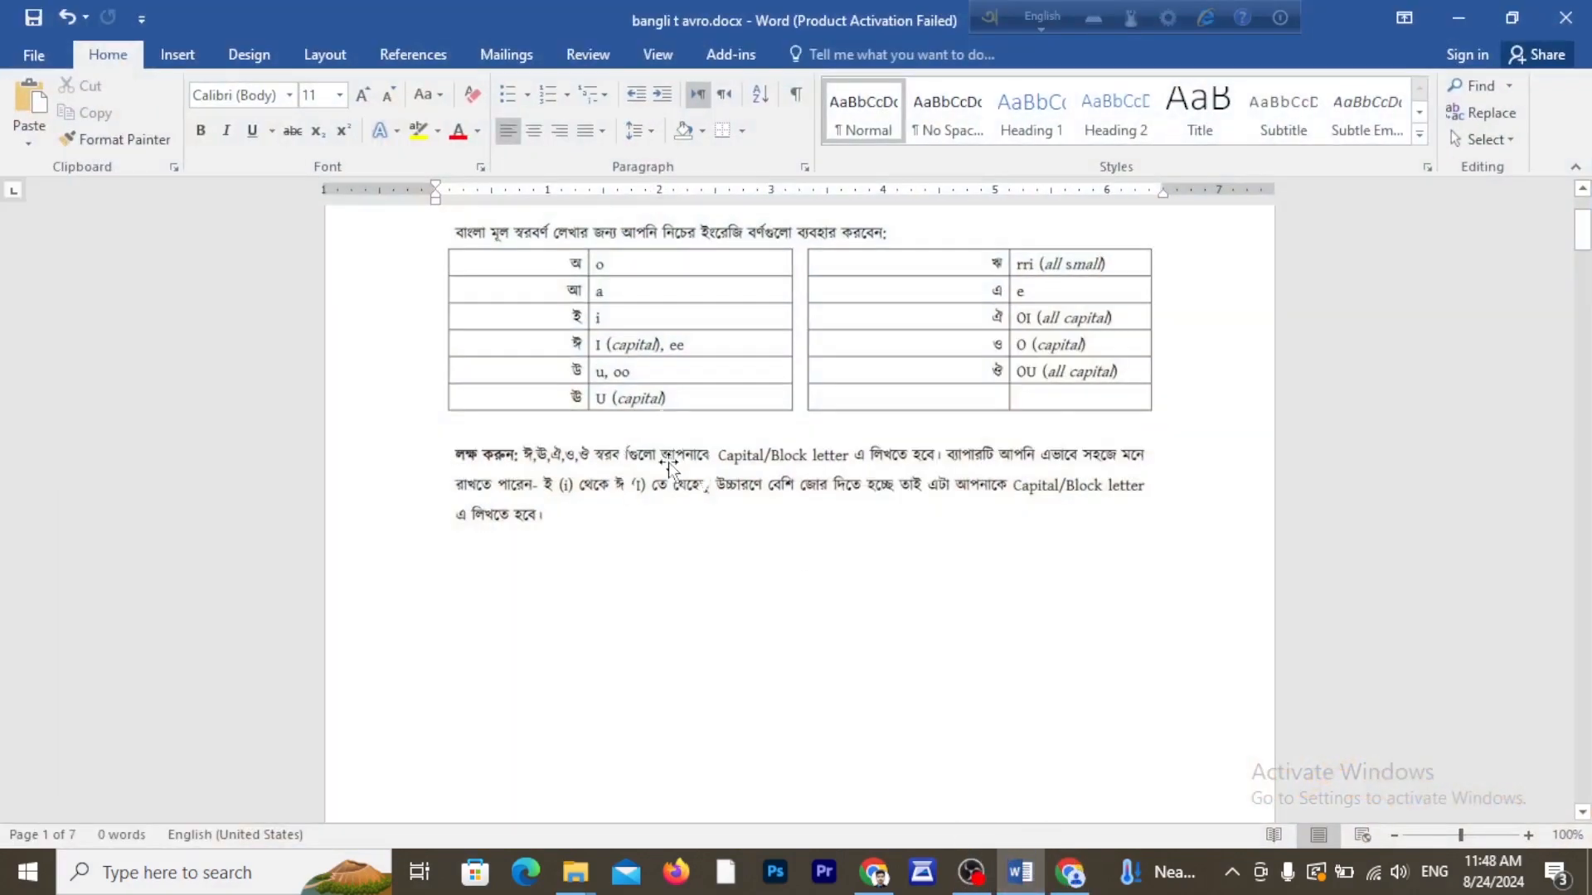
{"action": "scroll", "coordinate": [628, 580], "scroll_direction": "up", "scroll_amount": 2}
{"action": "scroll", "coordinate": [628, 585], "scroll_direction": "down", "scroll_amount": 2}
{"action": "scroll", "coordinate": [629, 585], "scroll_direction": "up", "scroll_amount": 1}
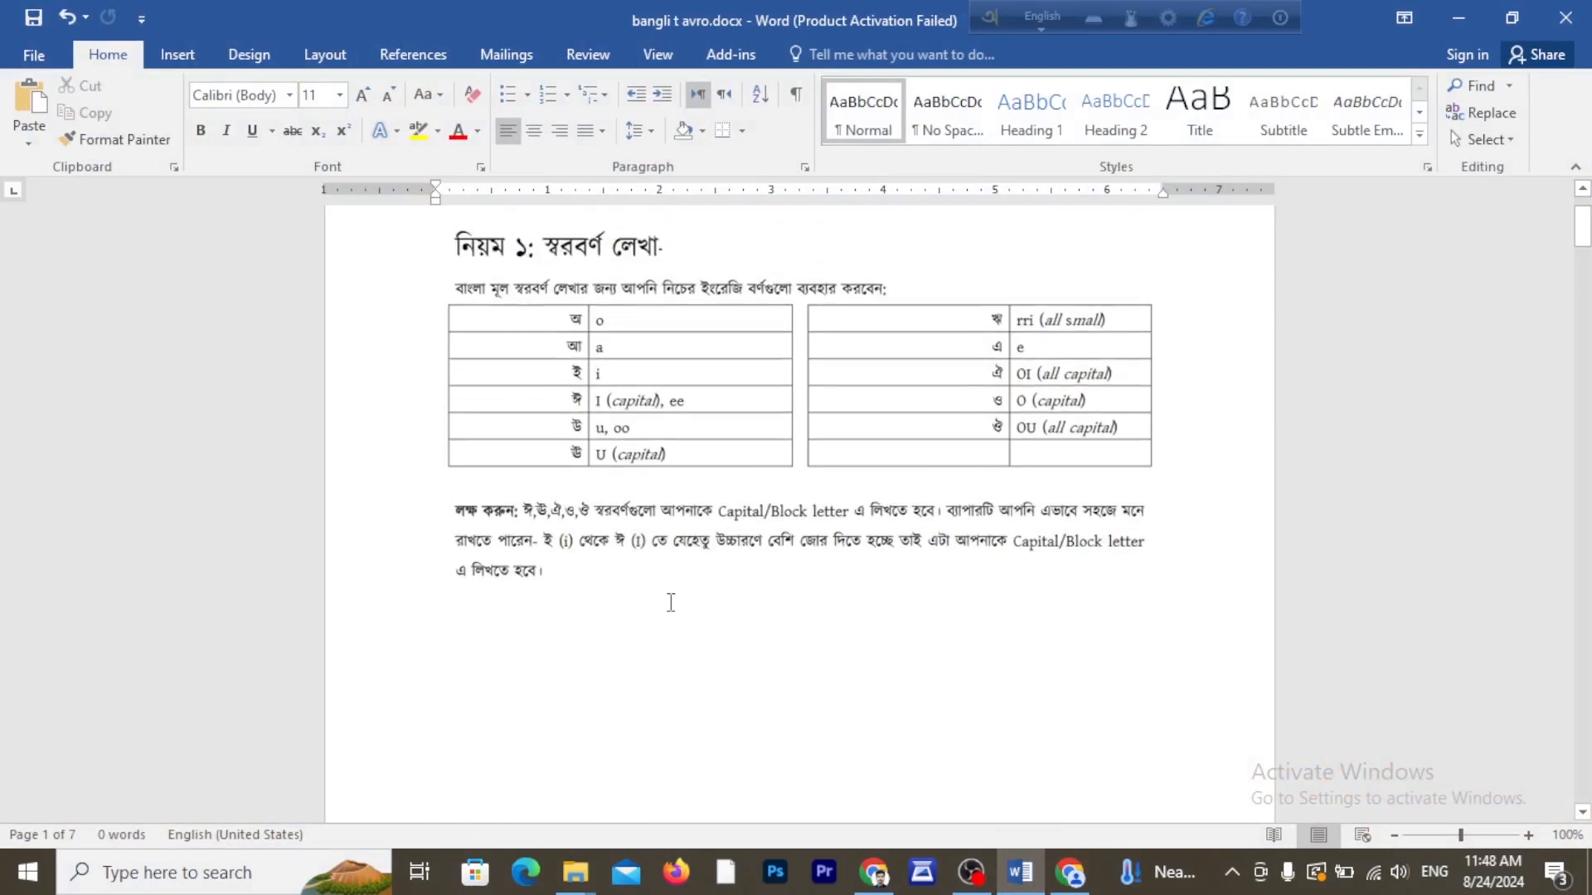
{"action": "left_click", "coordinate": [549, 624]}
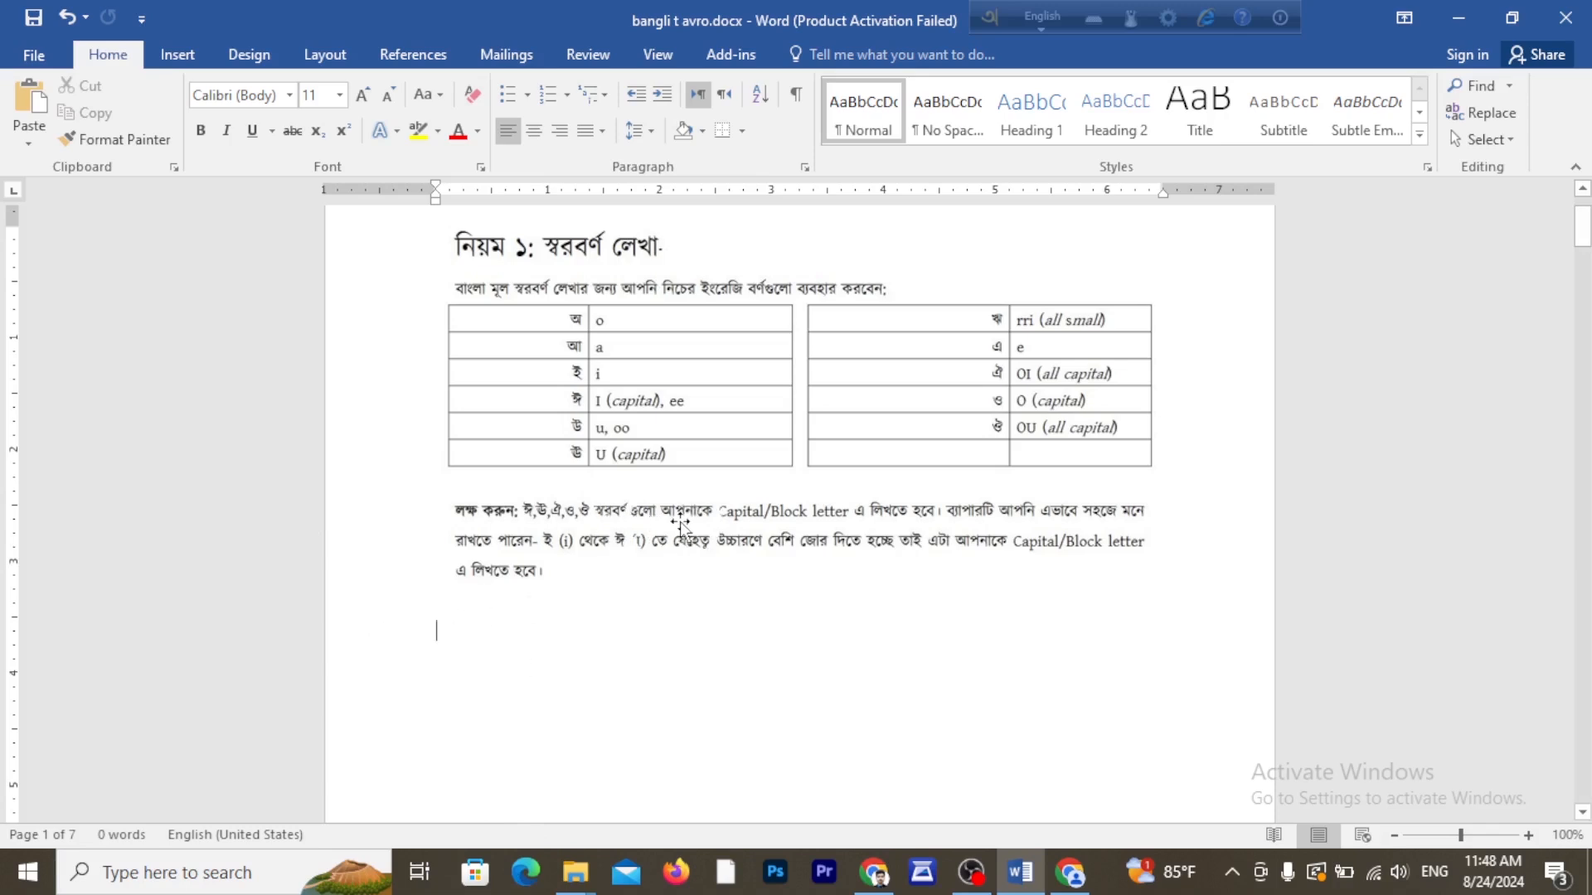
Switch Avro Keyboard to Bangla mode and set the font on the empty line below the vowel-rule note to Kalpurush.
{"action": "left_click", "coordinate": [1093, 20]}
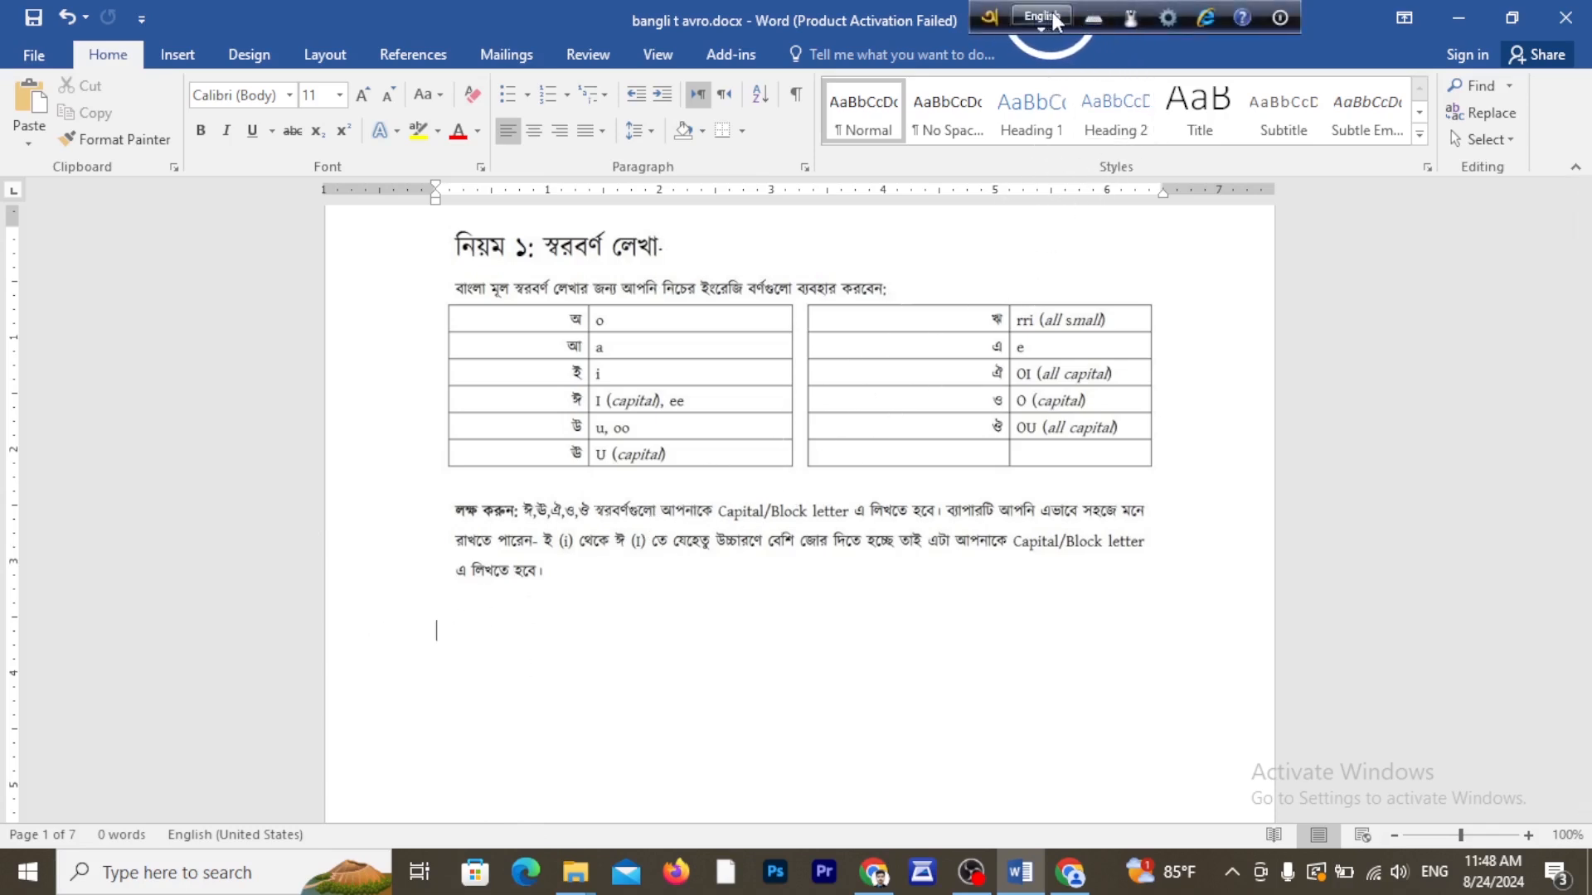
{"action": "left_click", "coordinate": [1043, 18]}
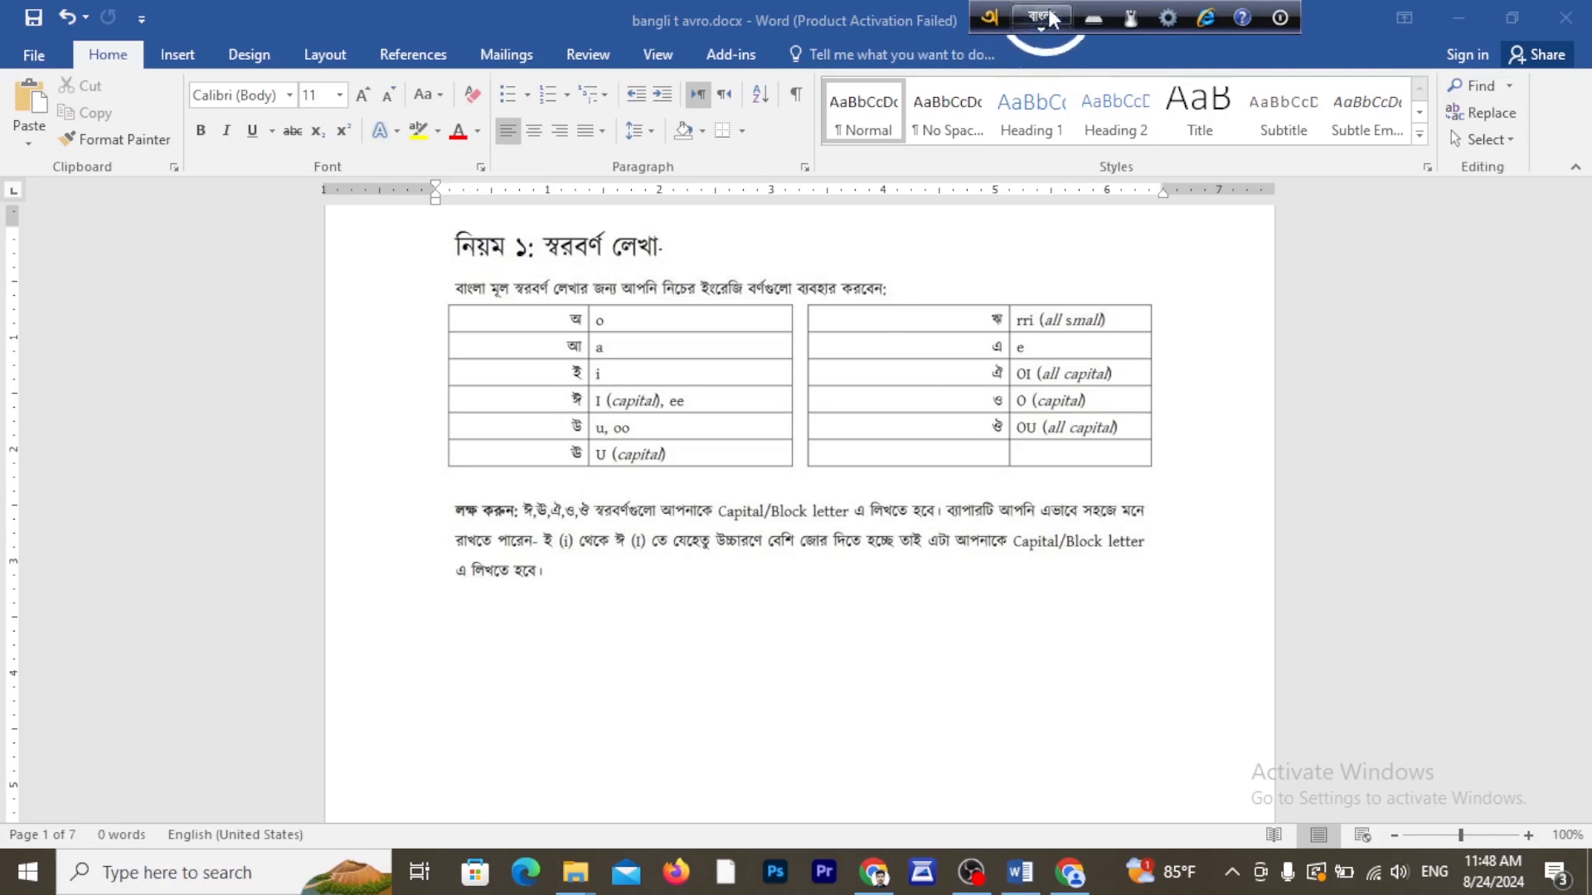
{"action": "left_click", "coordinate": [499, 638]}
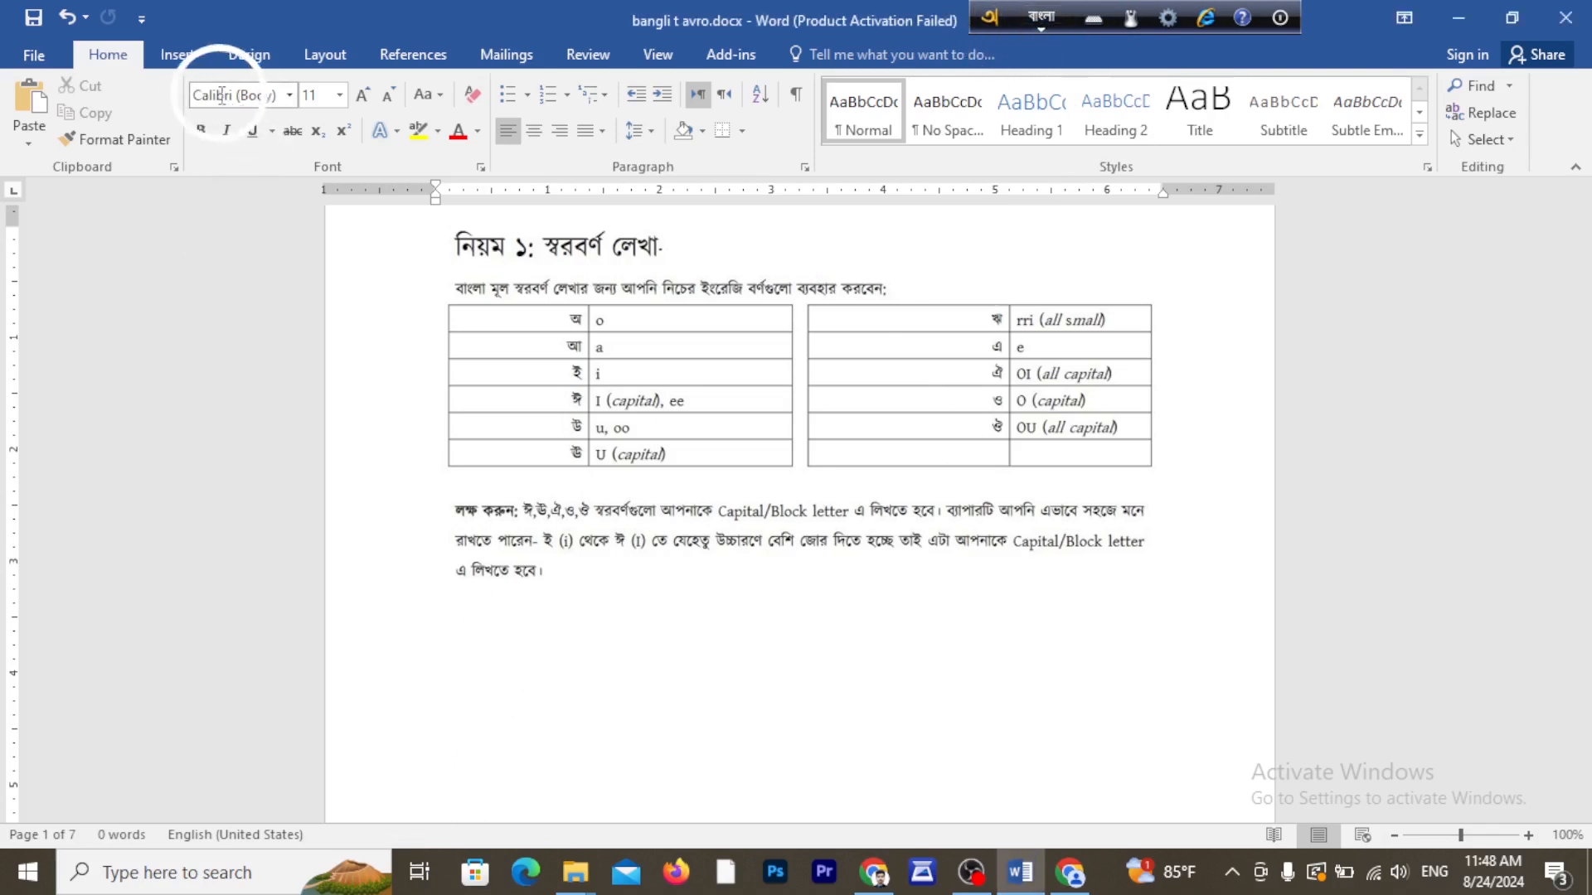
{"action": "left_click", "coordinate": [290, 95]}
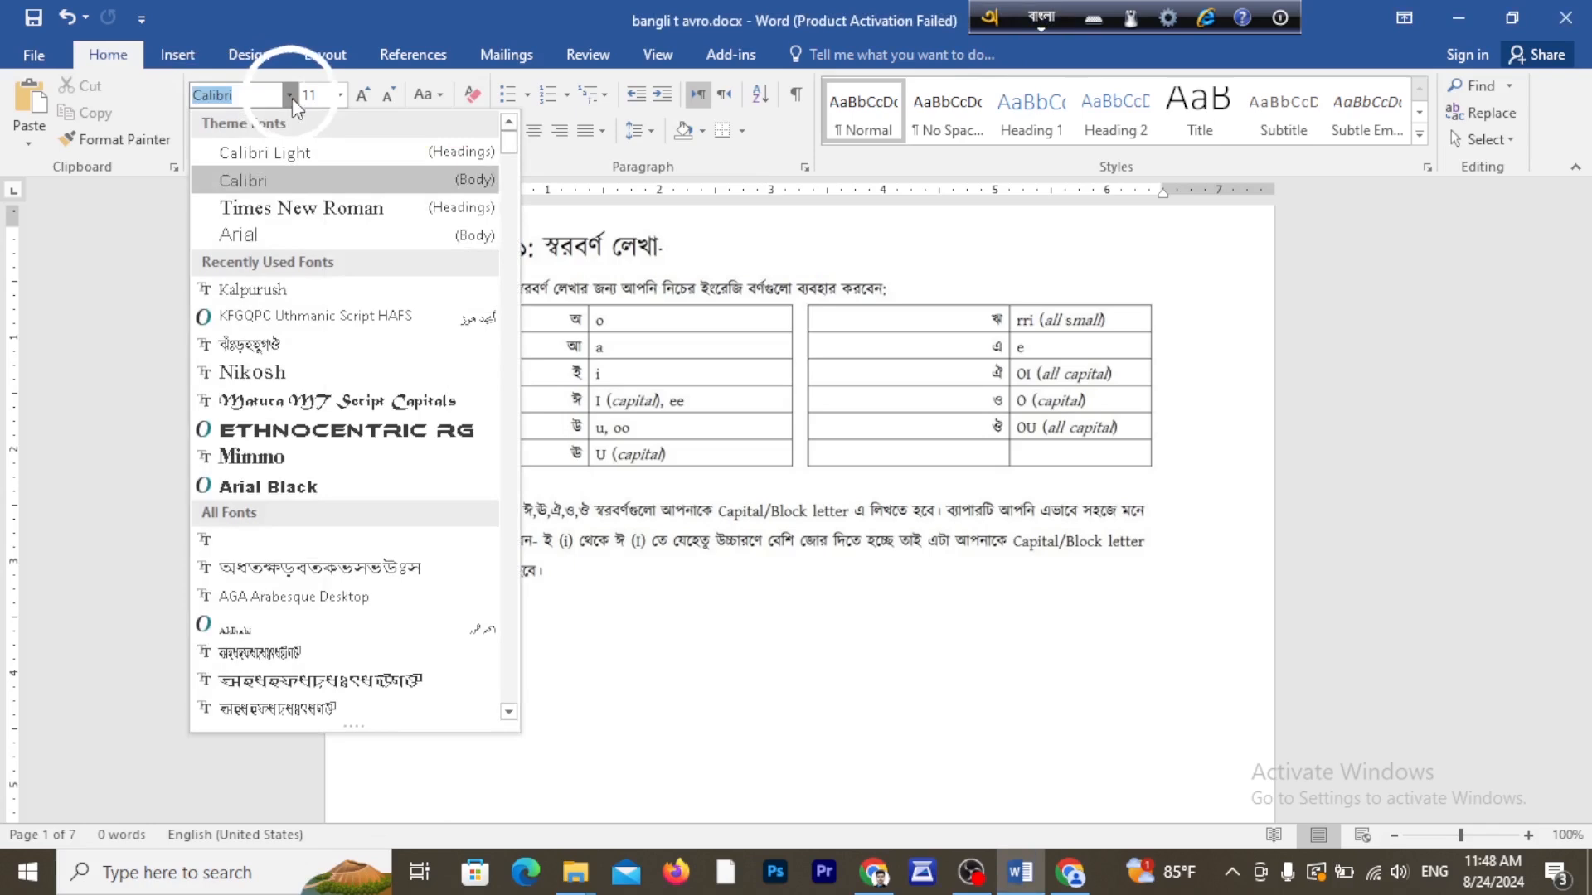
{"action": "left_click", "coordinate": [253, 287]}
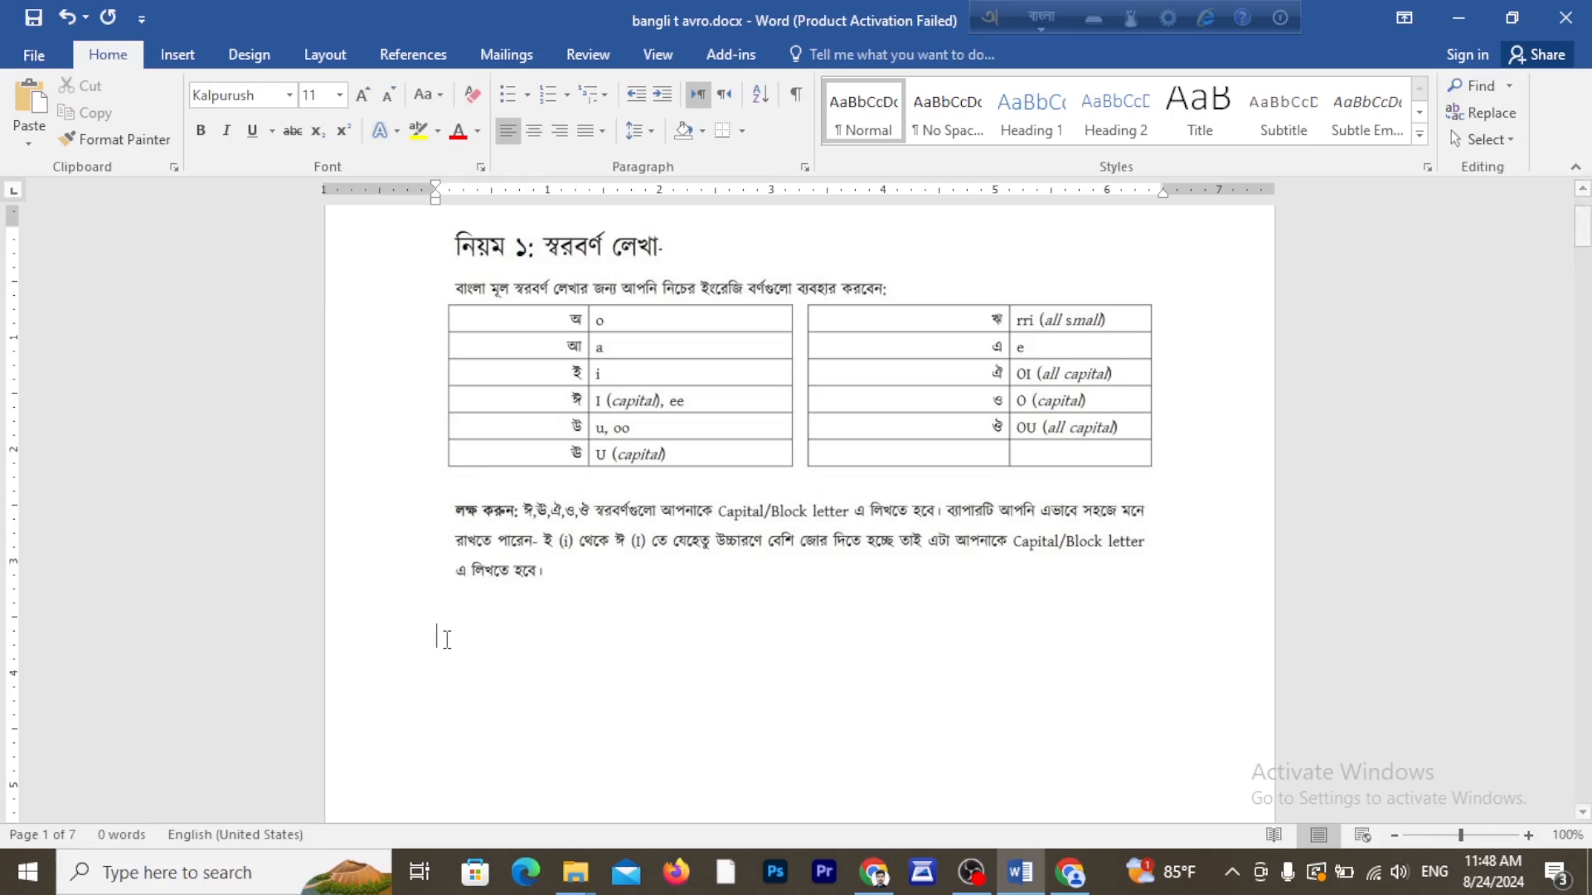
Try writing the Bangla word আমি as "ami" on the empty line, move the suggestion preview aside, and delete the word.
{"action": "type", "text": "ami"}
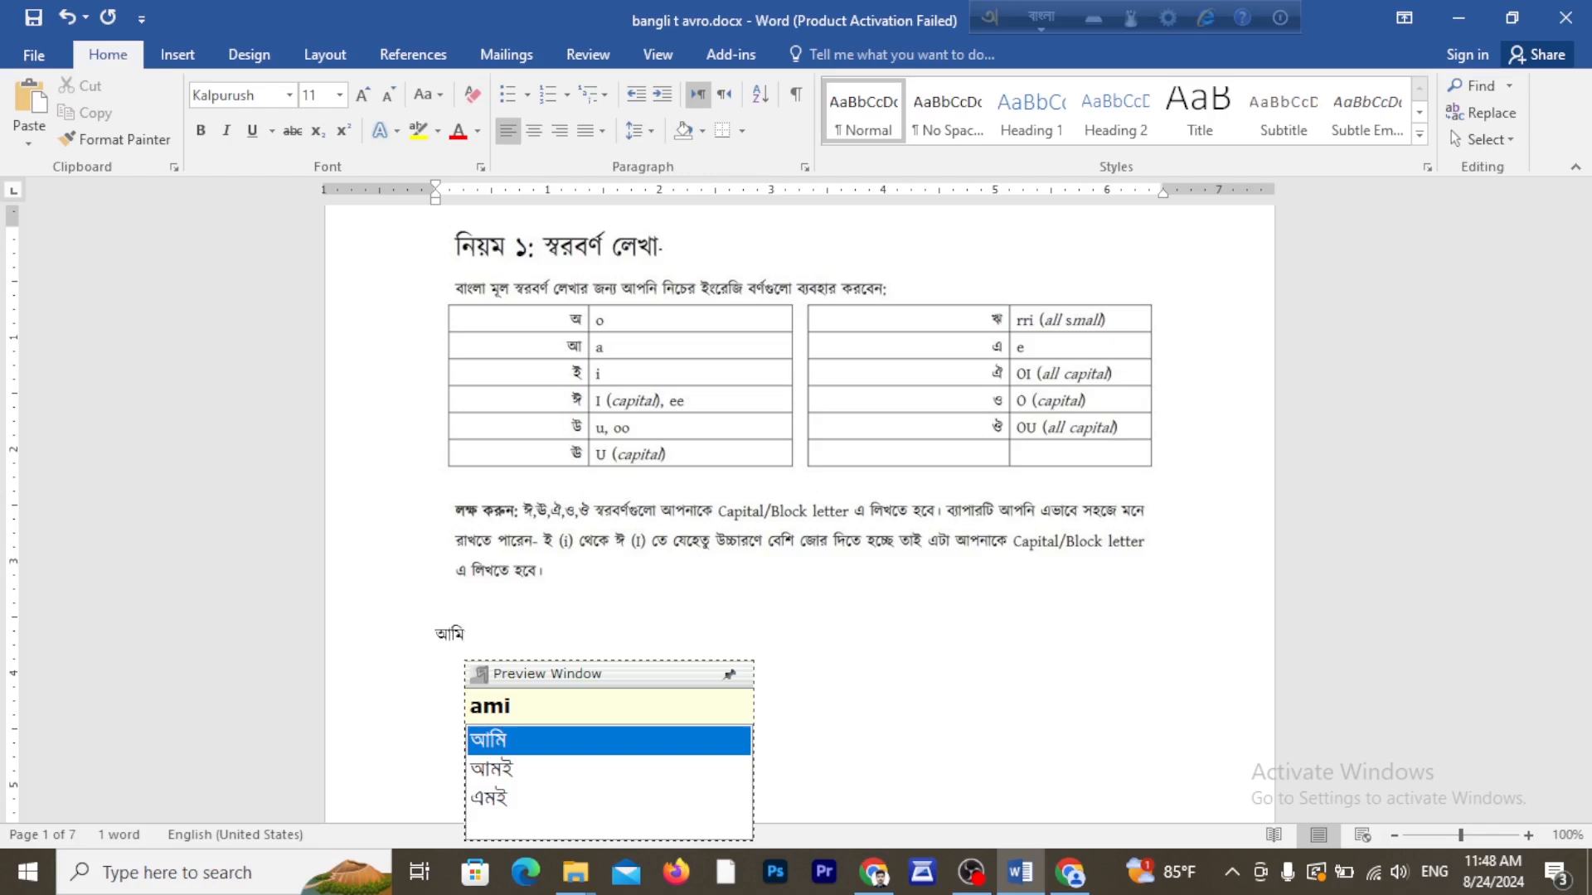
{"action": "left_click_drag", "start_coordinate": [588, 673], "coordinate": [708, 628]}
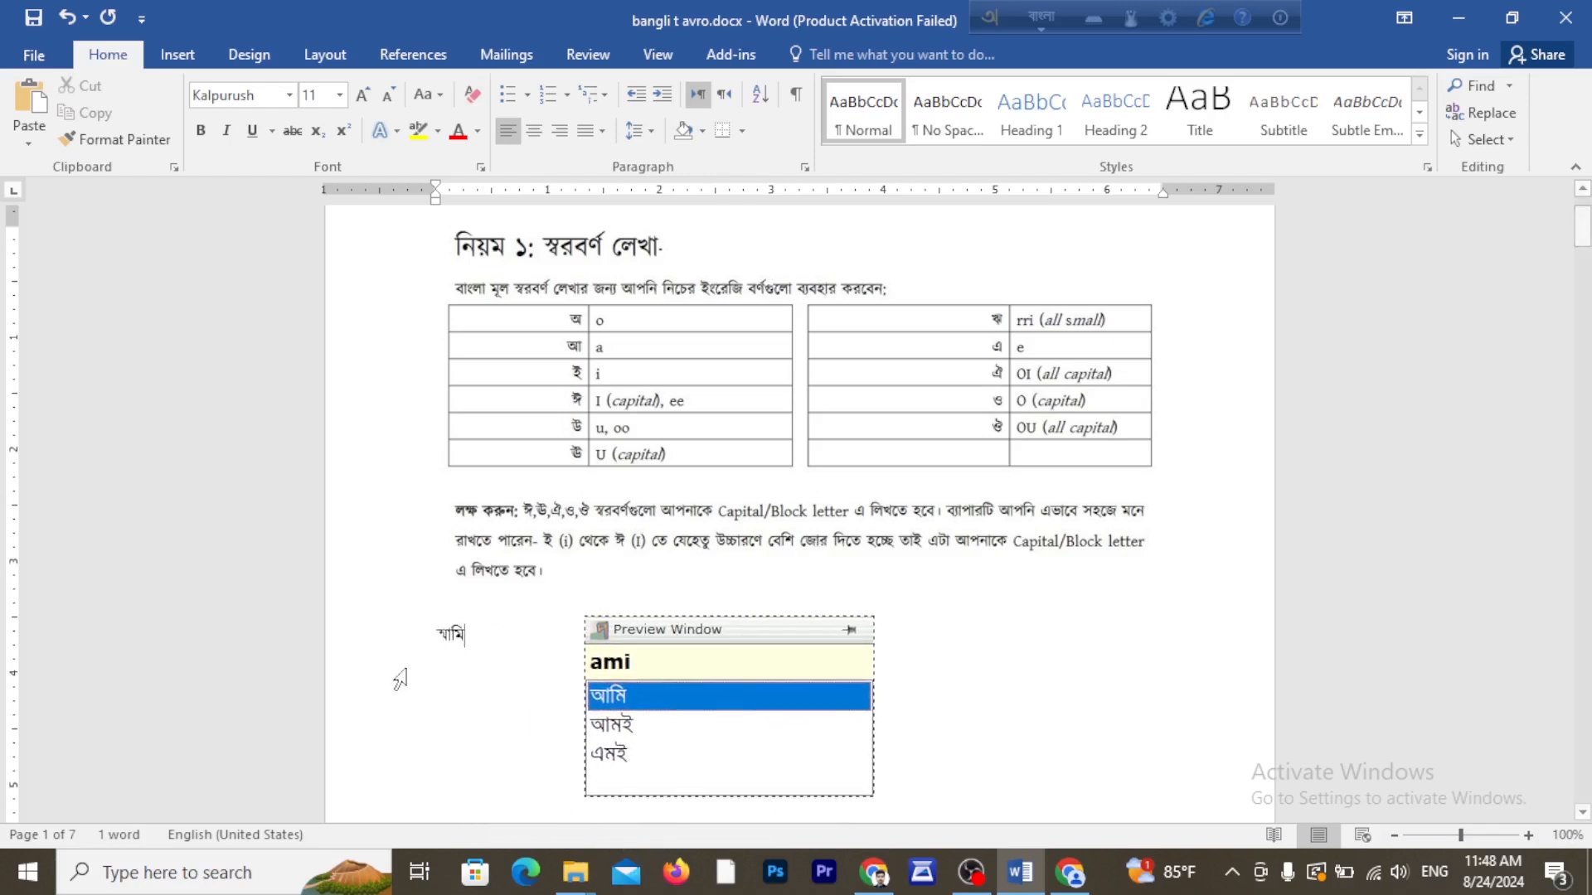
{"action": "double_click", "coordinate": [441, 638]}
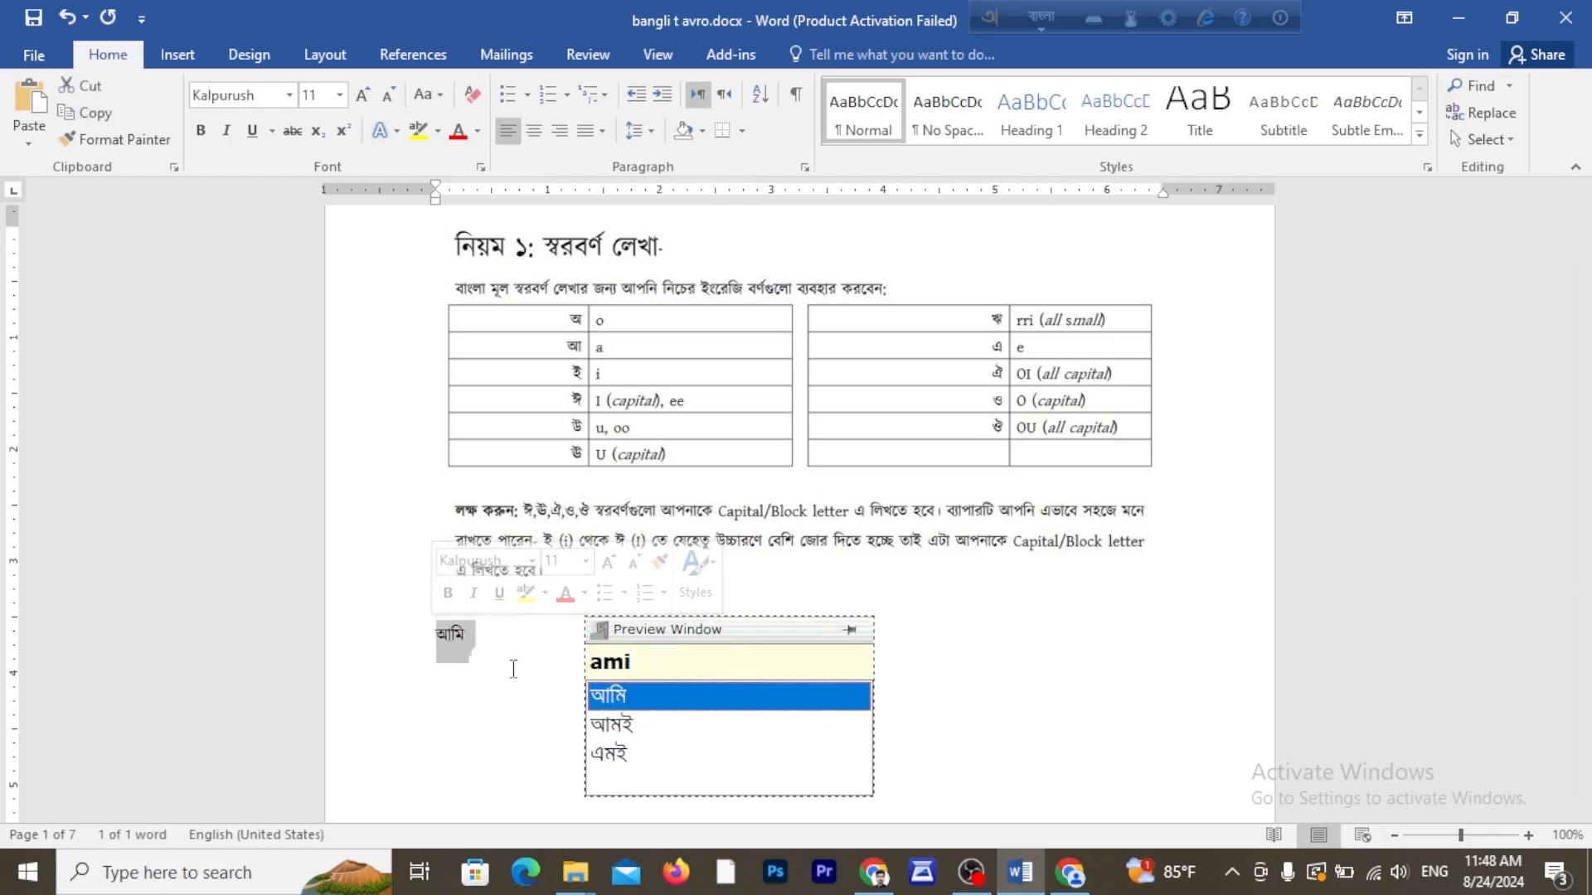
{"action": "left_click", "coordinate": [494, 643]}
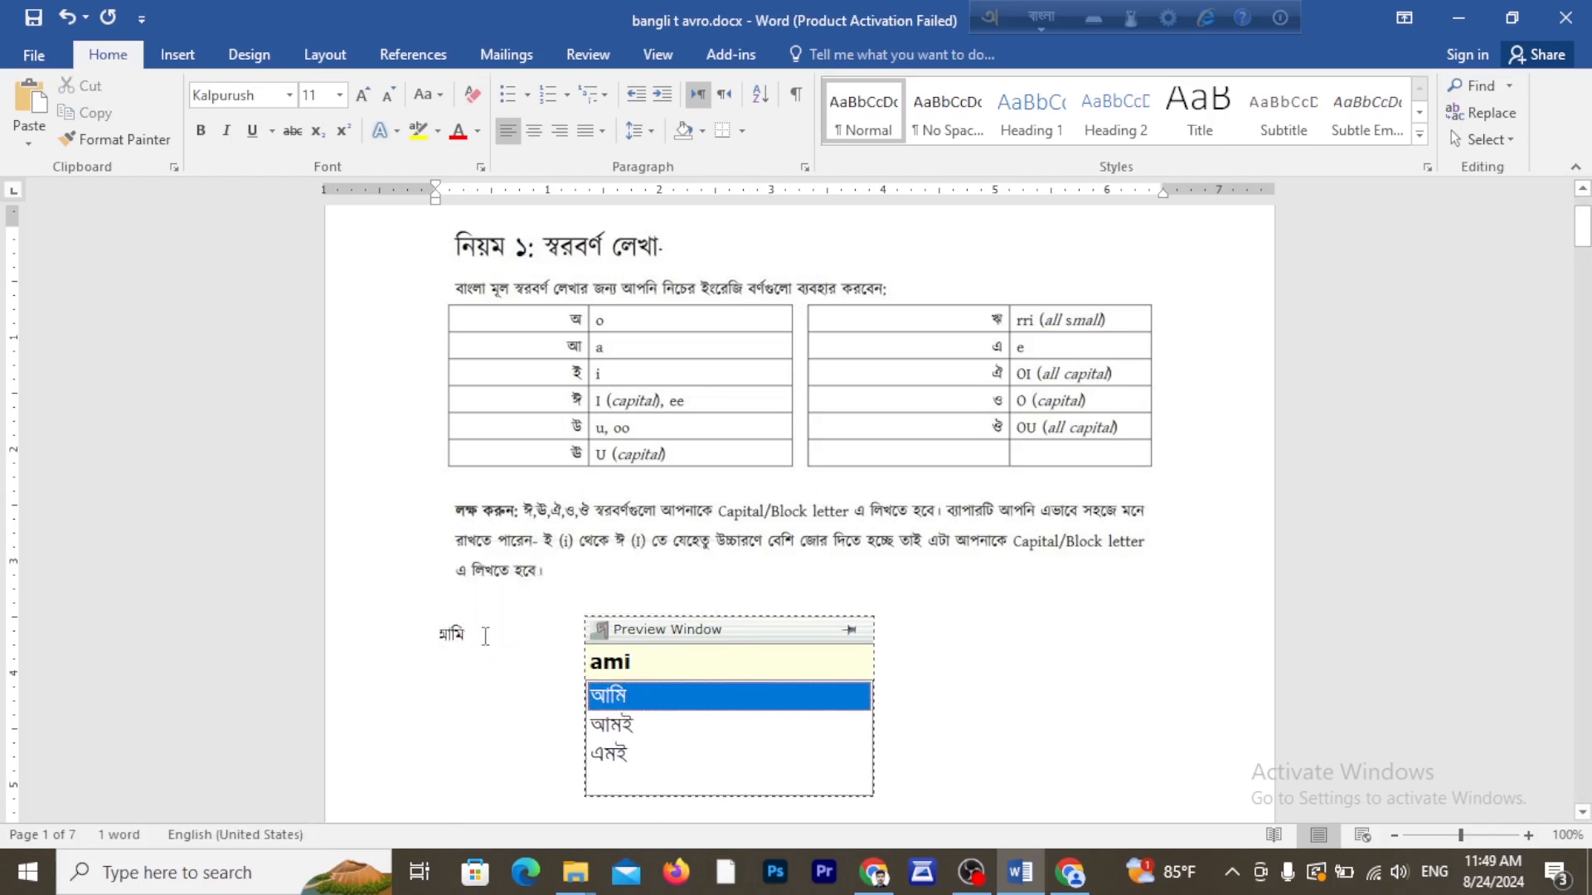
{"action": "key", "text": "Return"}
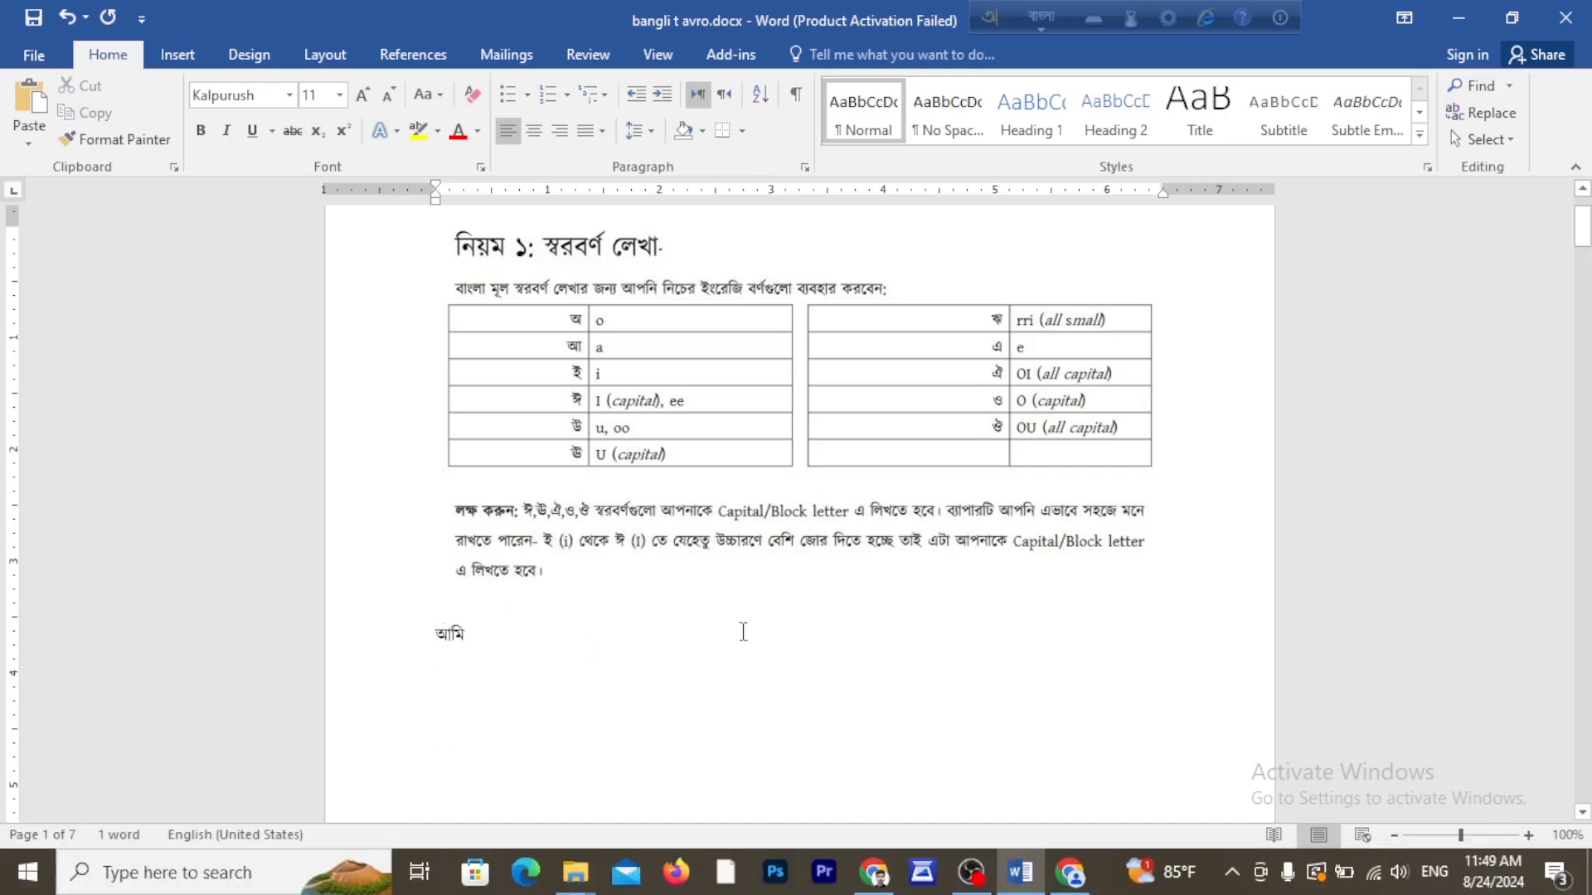
{"action": "double_click", "coordinate": [459, 643]}
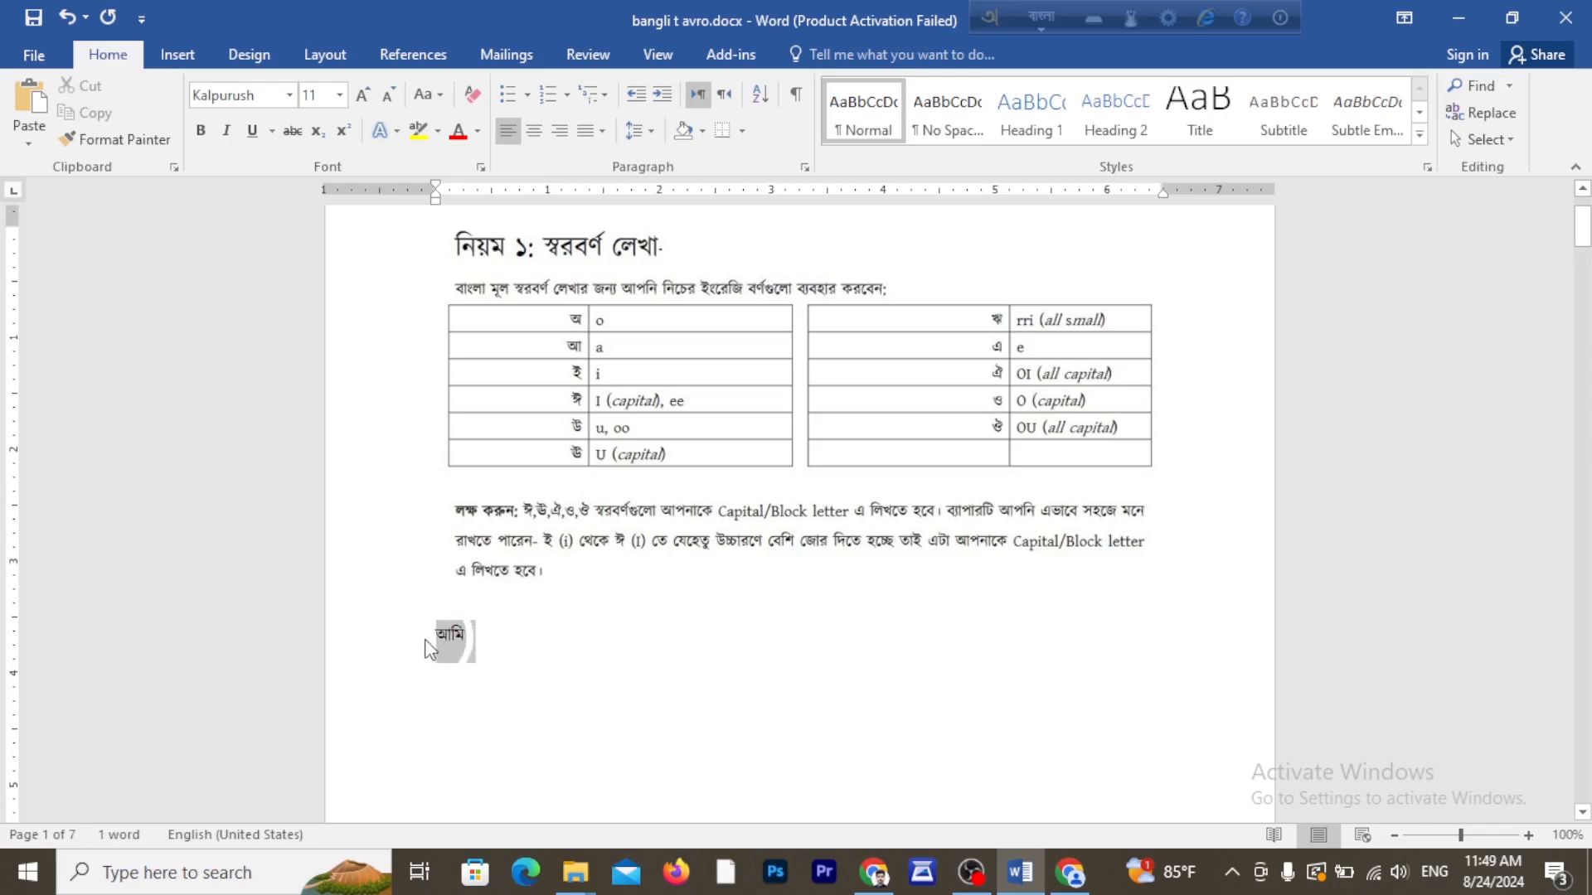
{"action": "key", "text": "BackSpace"}
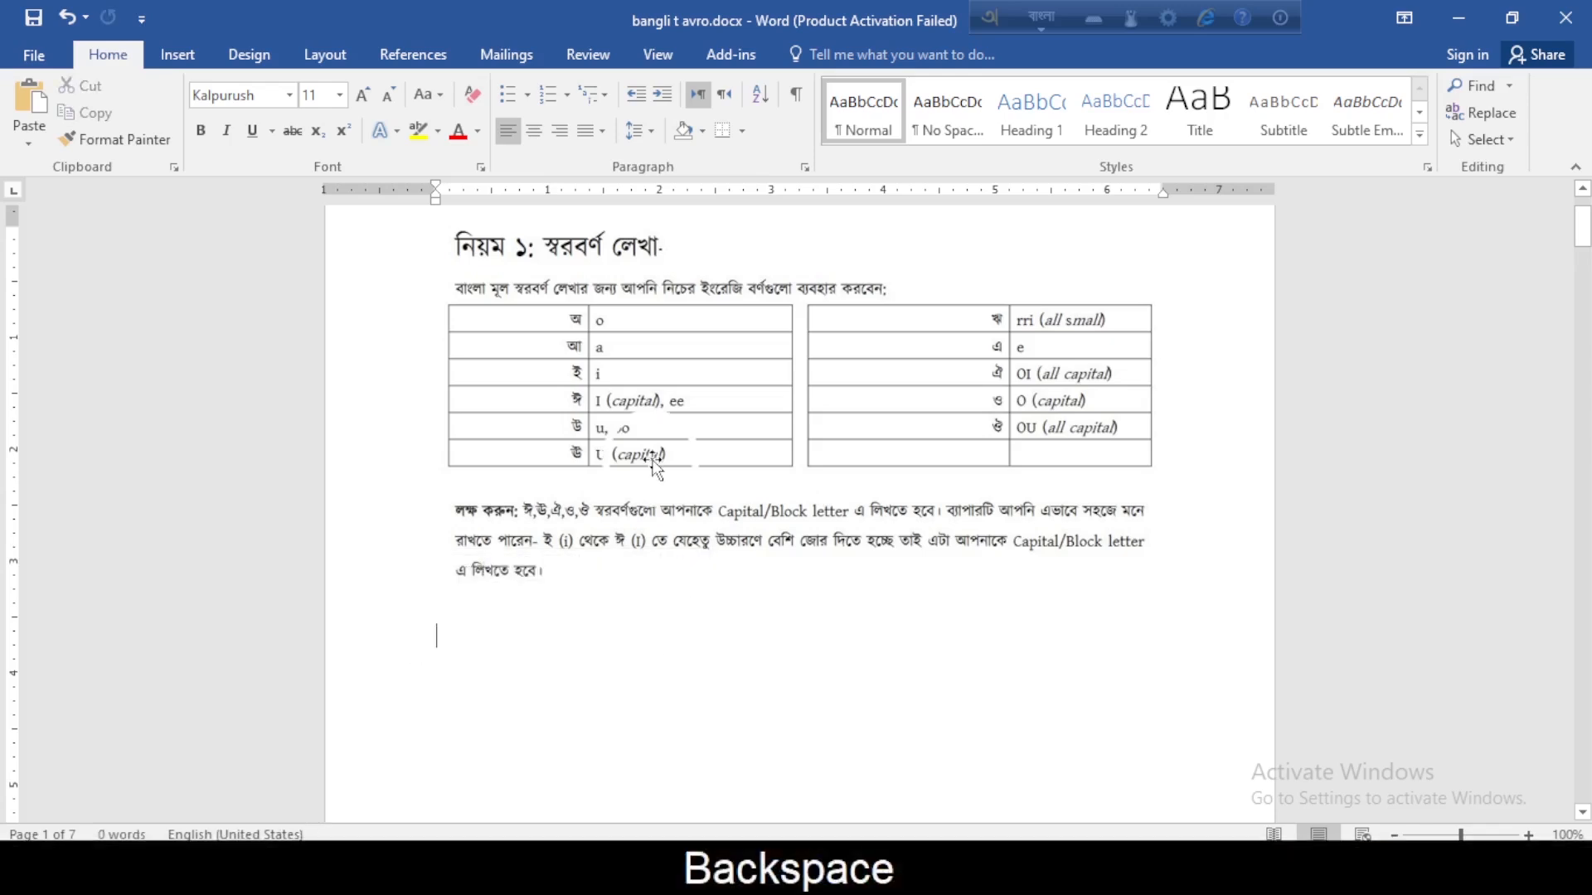
Write the vowel অ as "o" on the empty line below the note and set its font size to 26.
{"action": "scroll", "coordinate": [609, 352], "scroll_direction": "up", "scroll_amount": 3, "text": "ctrl"}
{"action": "scroll", "coordinate": [609, 353], "scroll_direction": "down", "scroll_amount": 2, "text": "ctrl"}
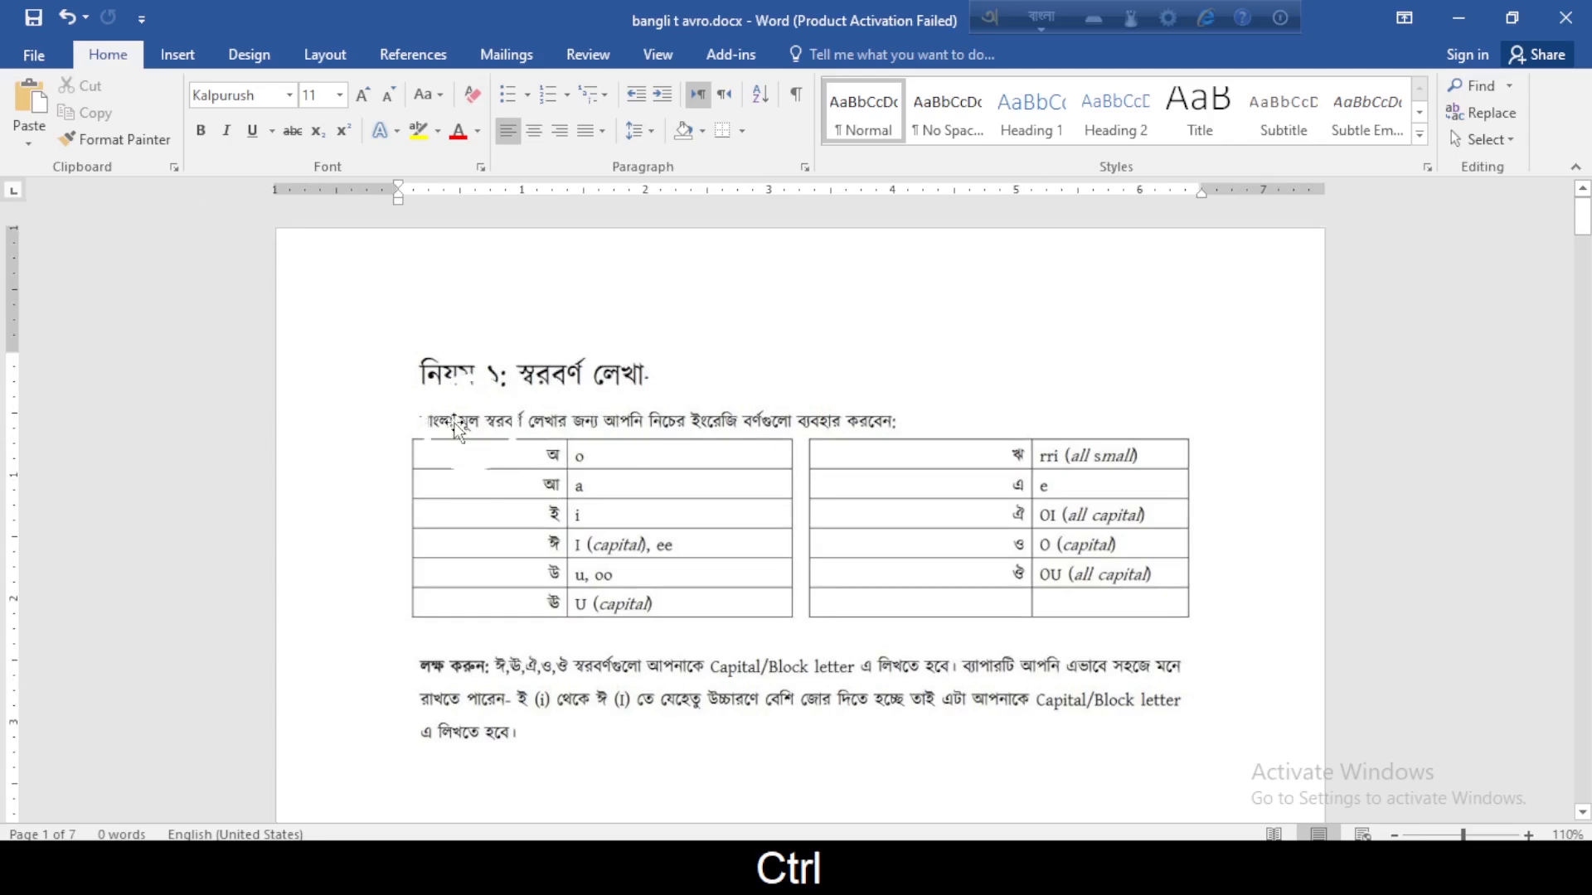
{"action": "scroll", "coordinate": [551, 406], "scroll_direction": "down", "scroll_amount": 4}
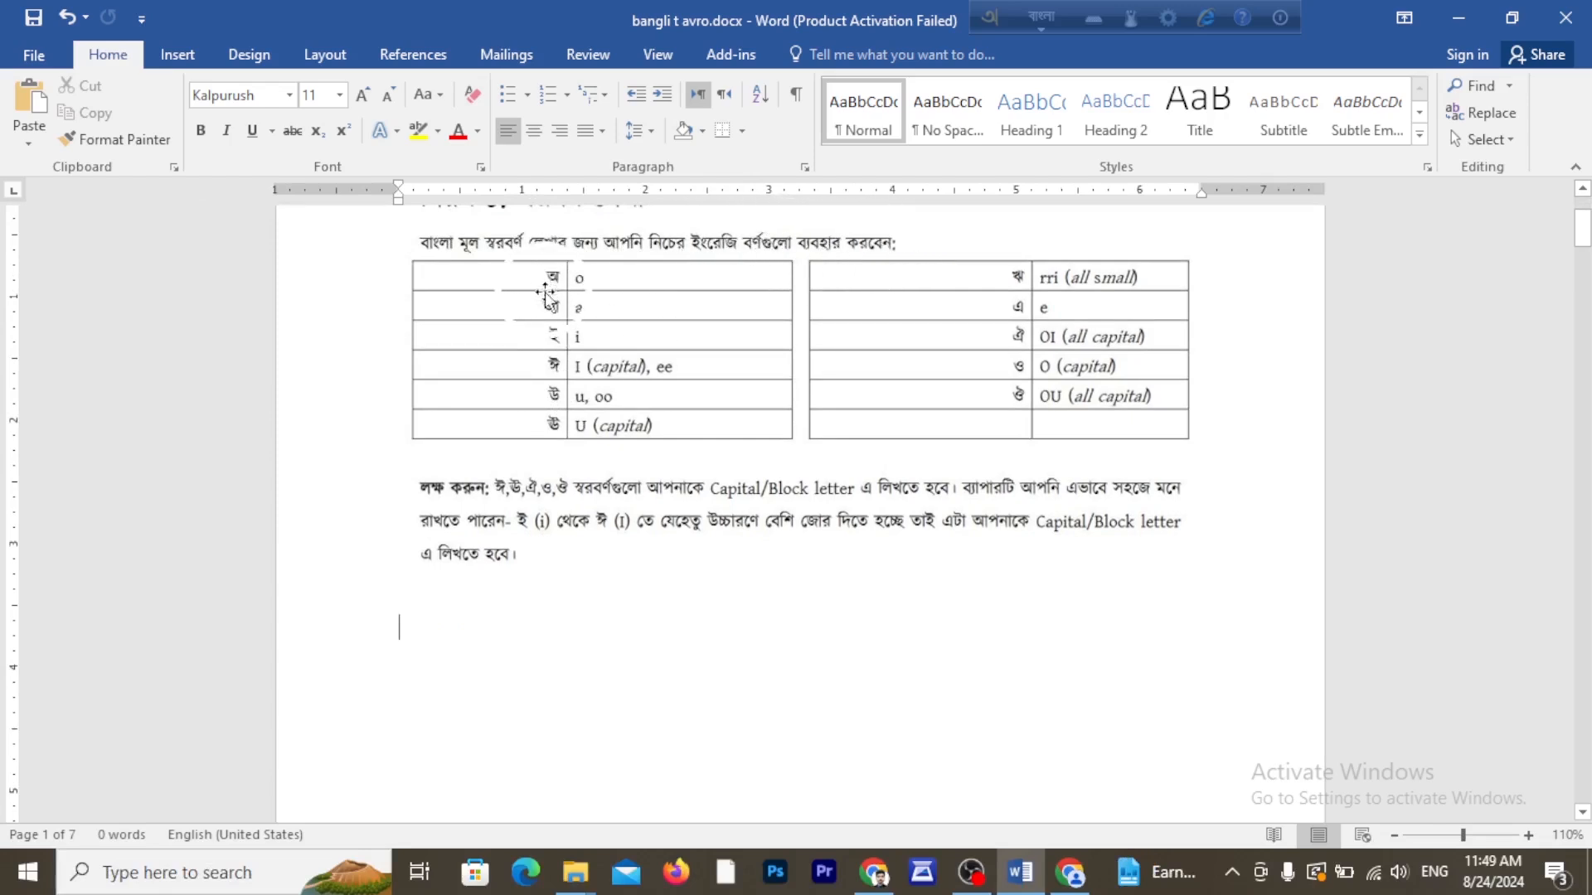
{"action": "left_click", "coordinate": [403, 624]}
{"action": "type", "text": "o"}
{"action": "double_click", "coordinate": [409, 628]}
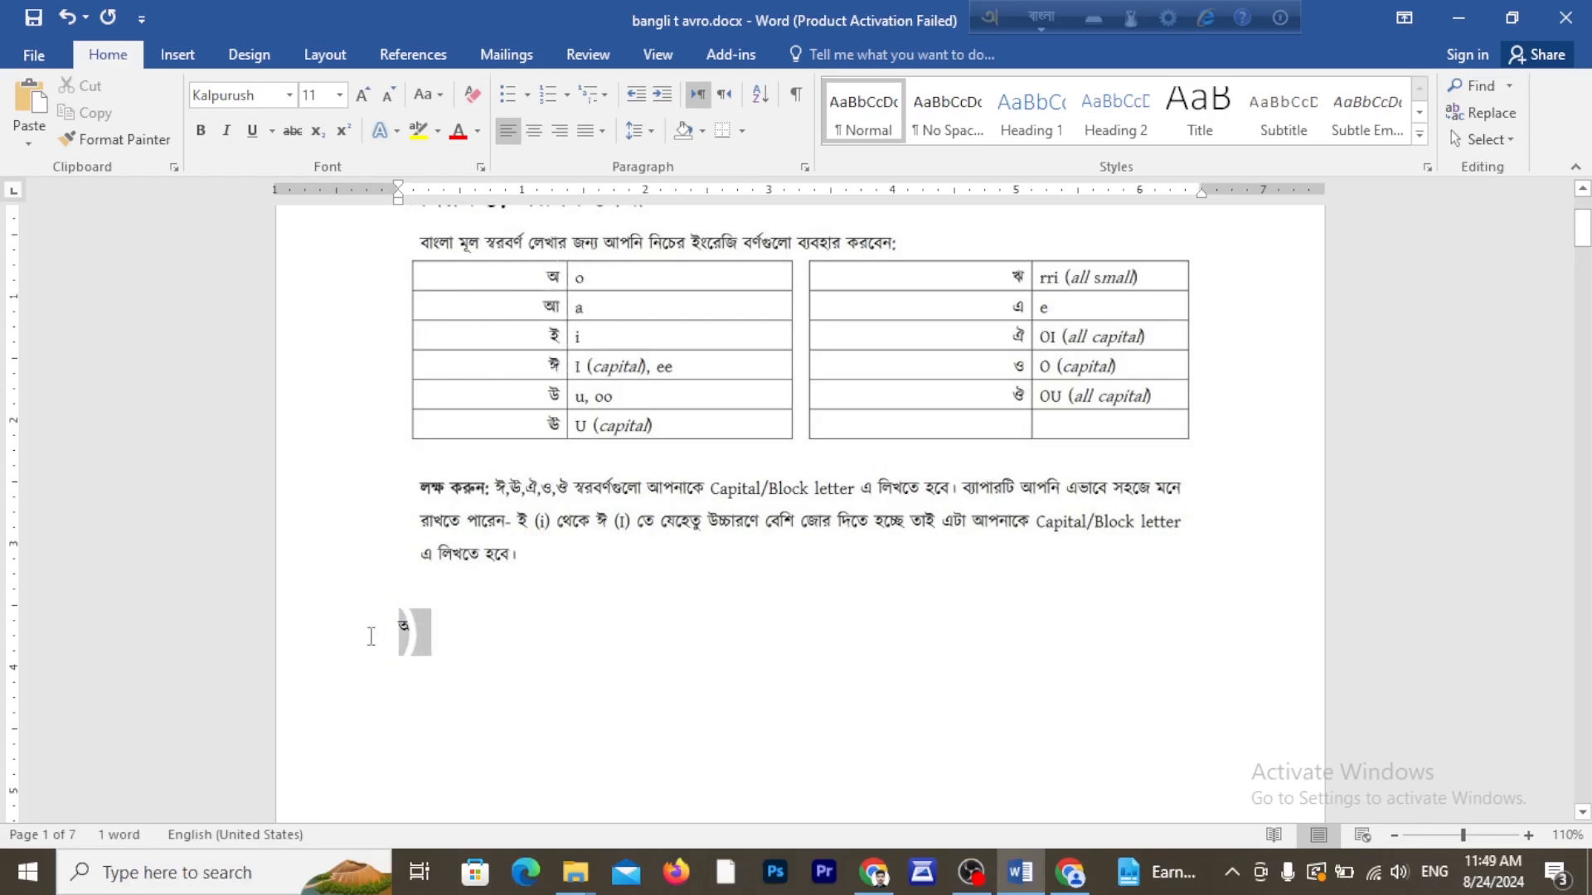
{"action": "left_click", "coordinate": [347, 96]}
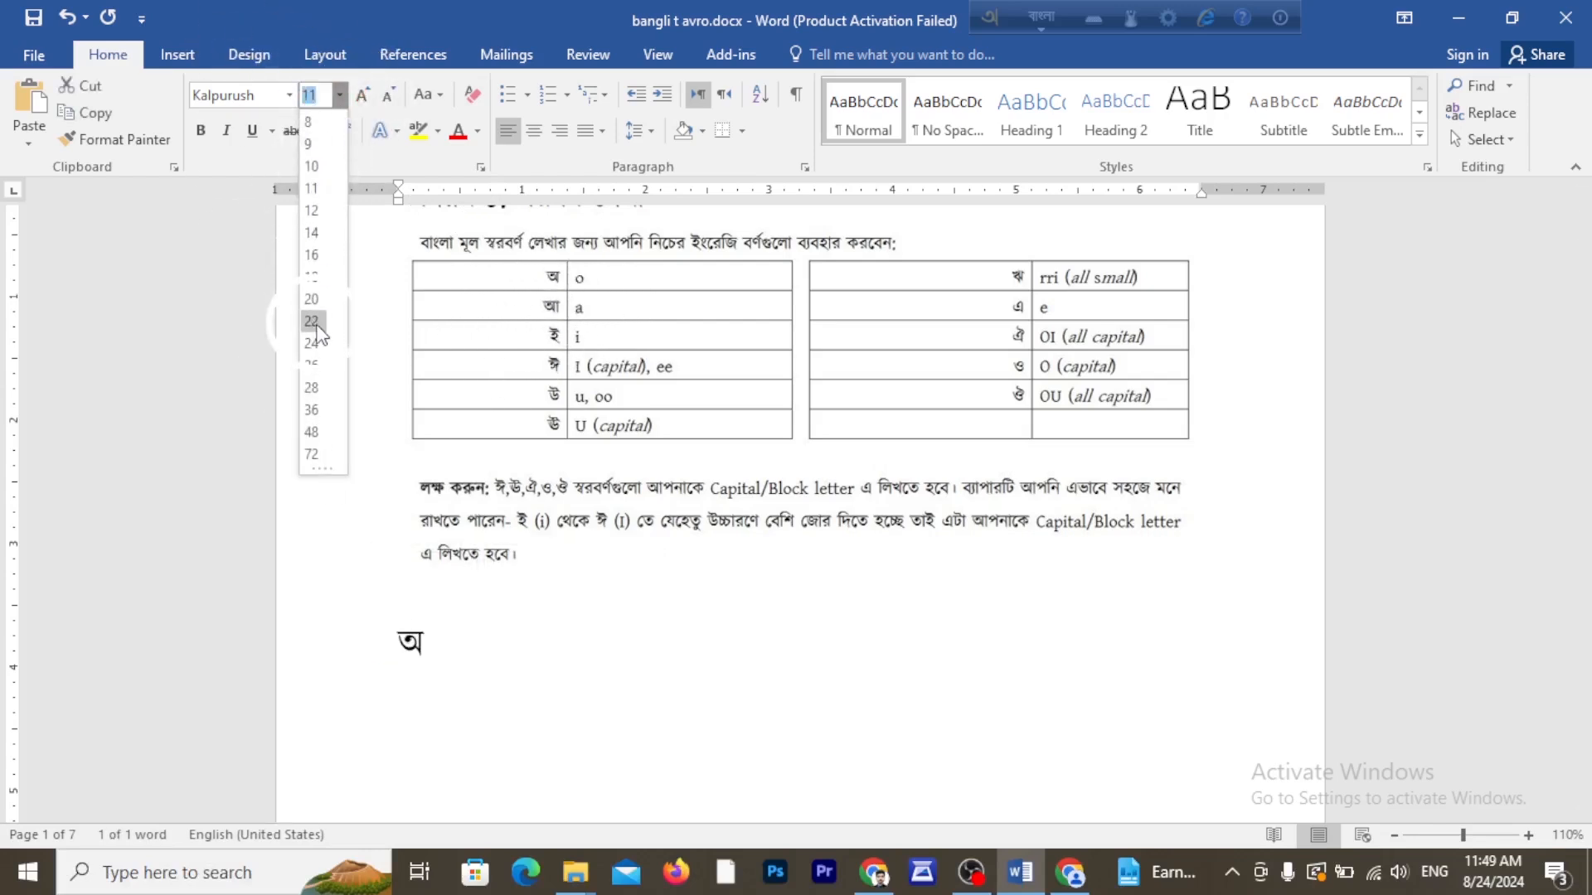
{"action": "left_click", "coordinate": [313, 365]}
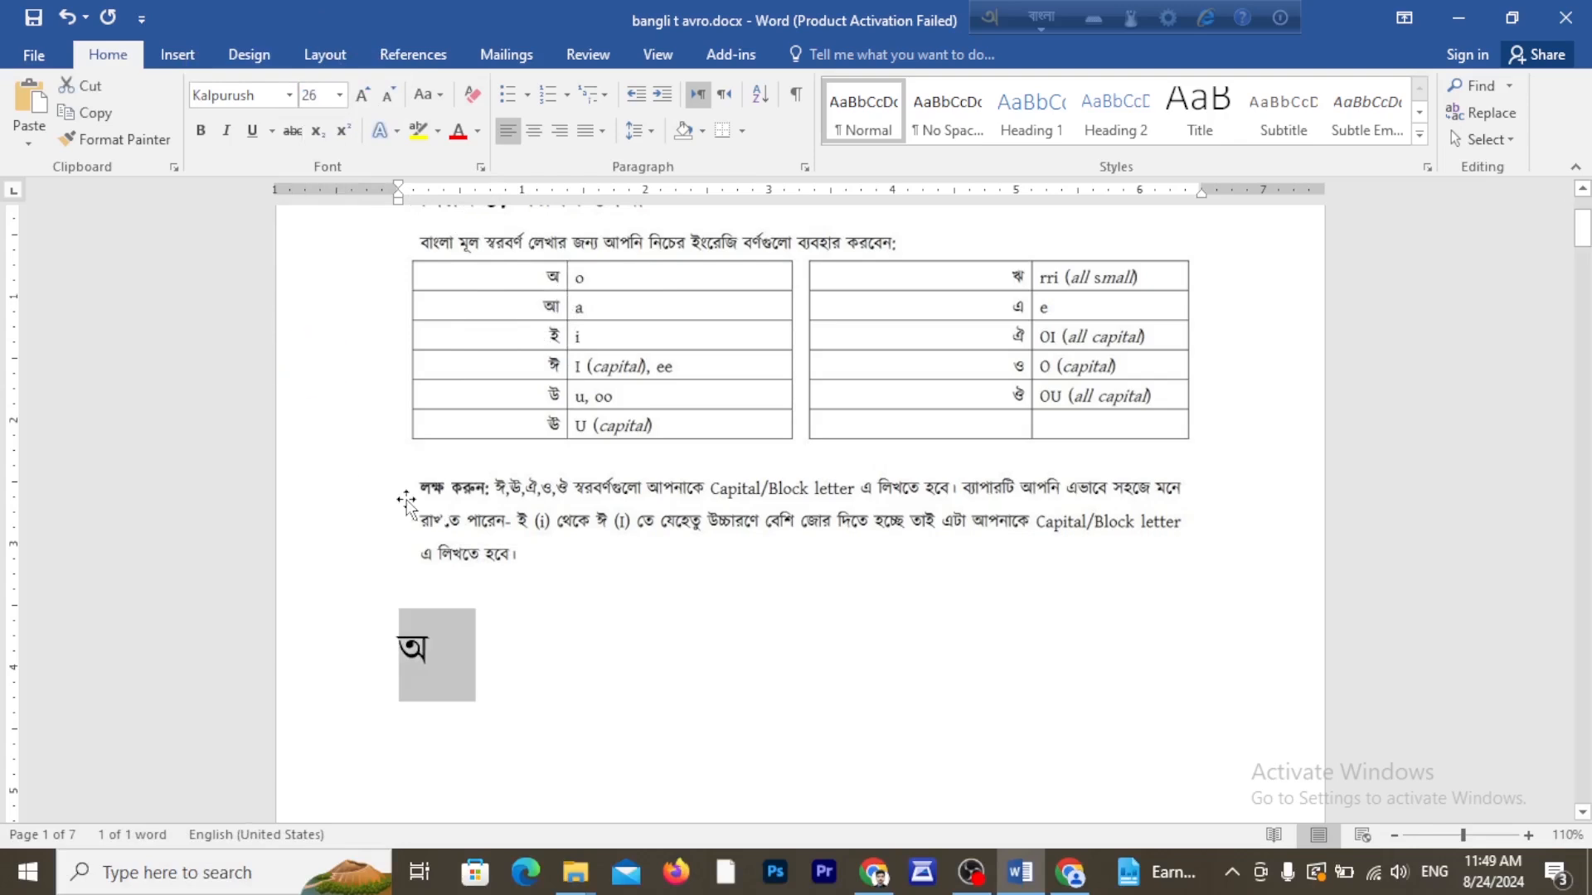
{"action": "left_click", "coordinate": [430, 654]}
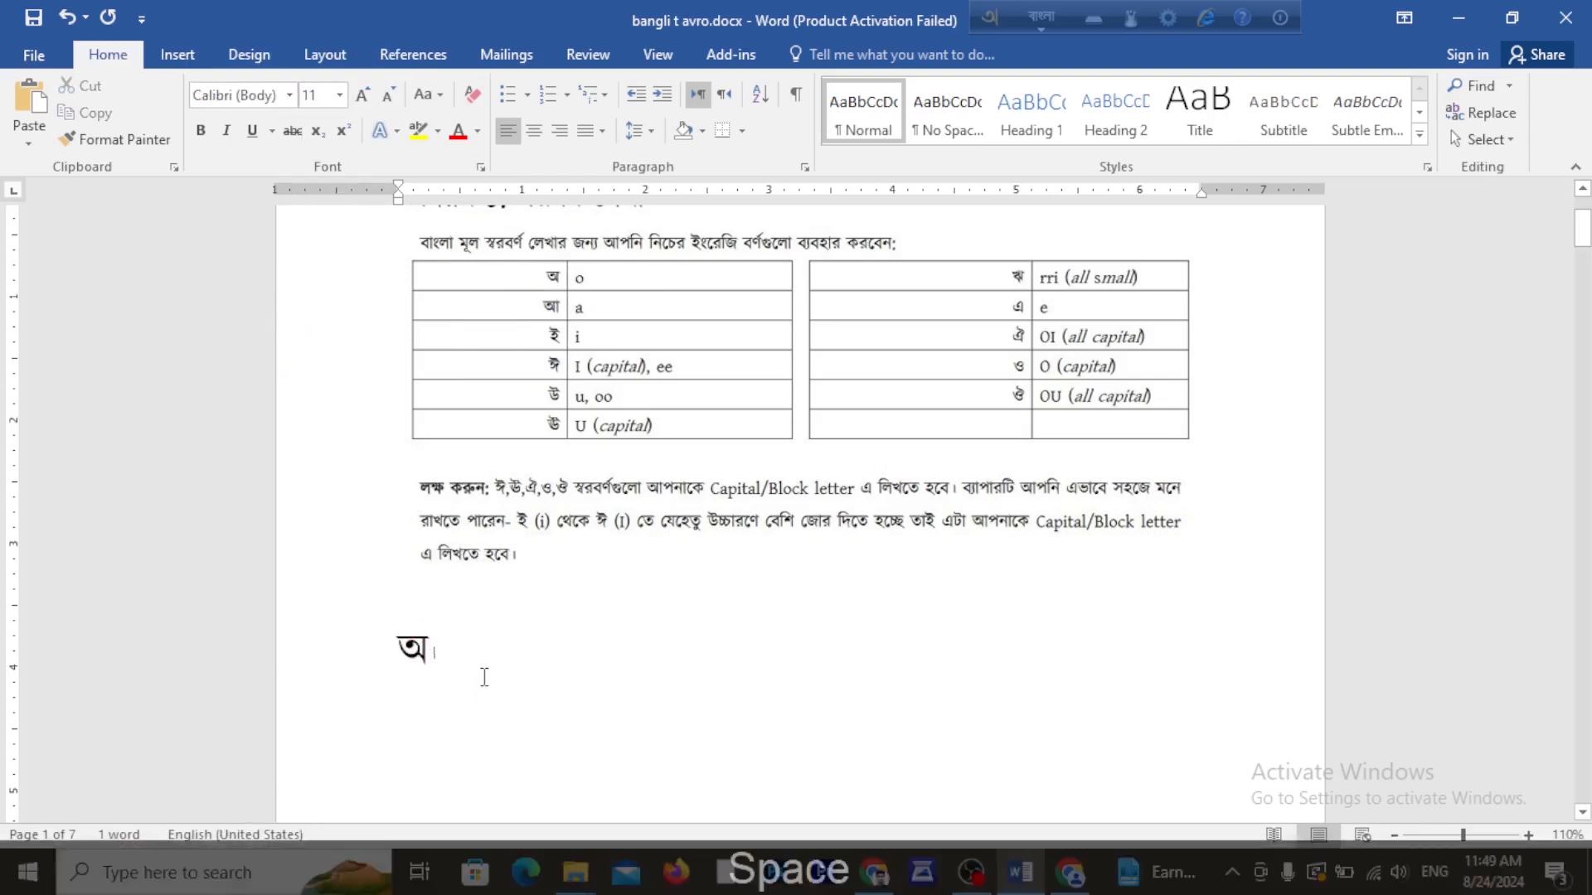
Add the vowels আ, ই and ঈ after অ, separated by spaces, using "a", "i" and capital "I".
{"action": "left_click", "coordinate": [429, 641]}
{"action": "type", "text": "a"}
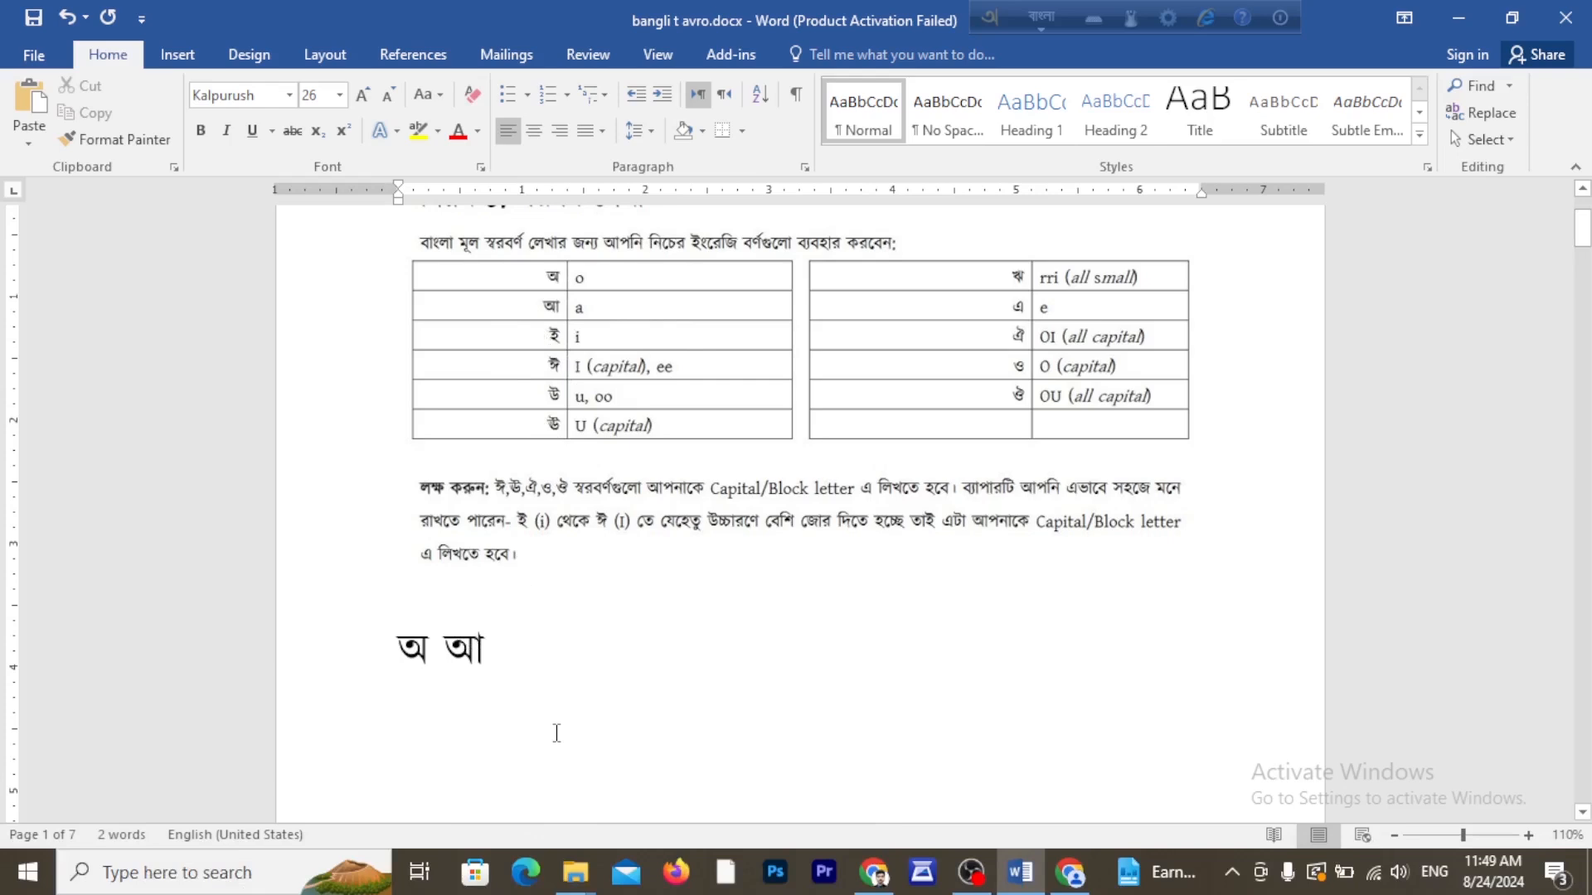
{"action": "type", "text": " i"}
{"action": "key", "text": "shift"}
{"action": "key", "text": "shift"}
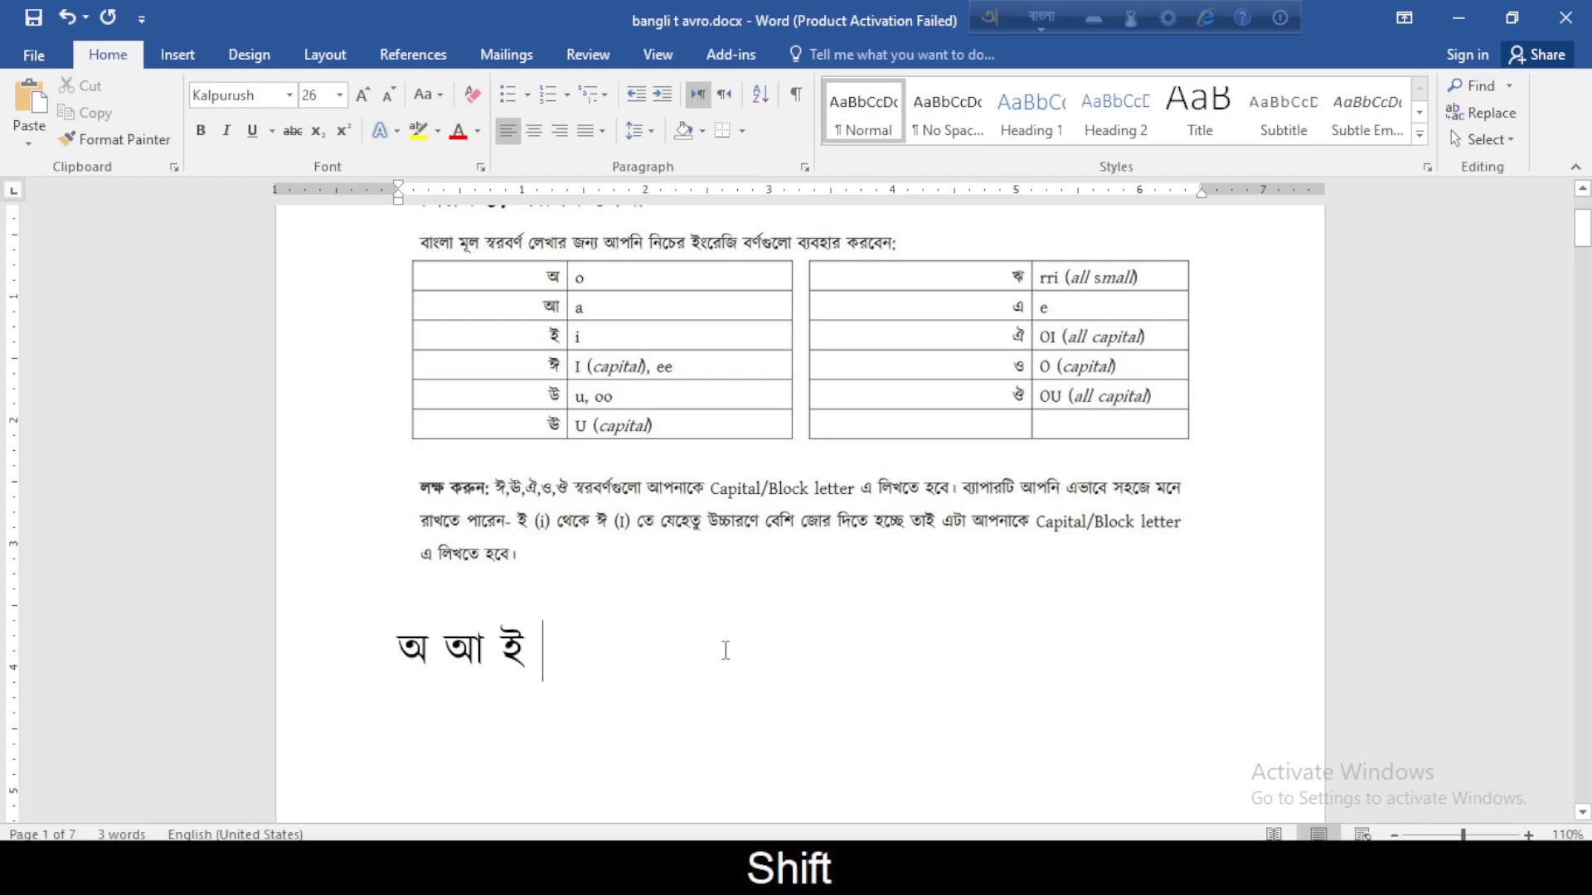
{"action": "type", "text": "I"}
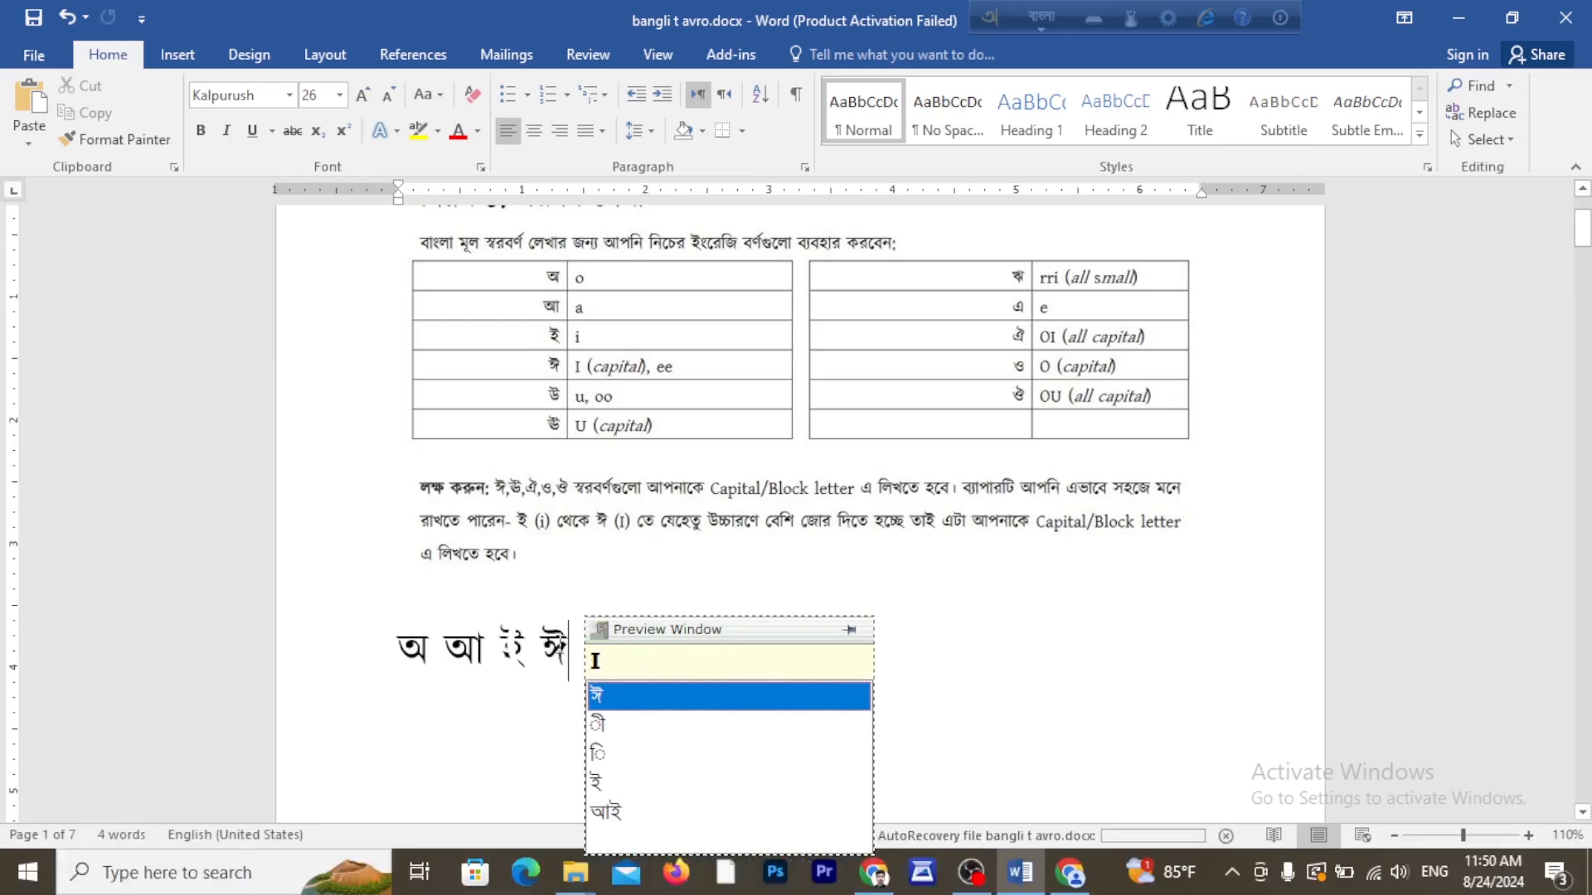
{"action": "key", "text": "space"}
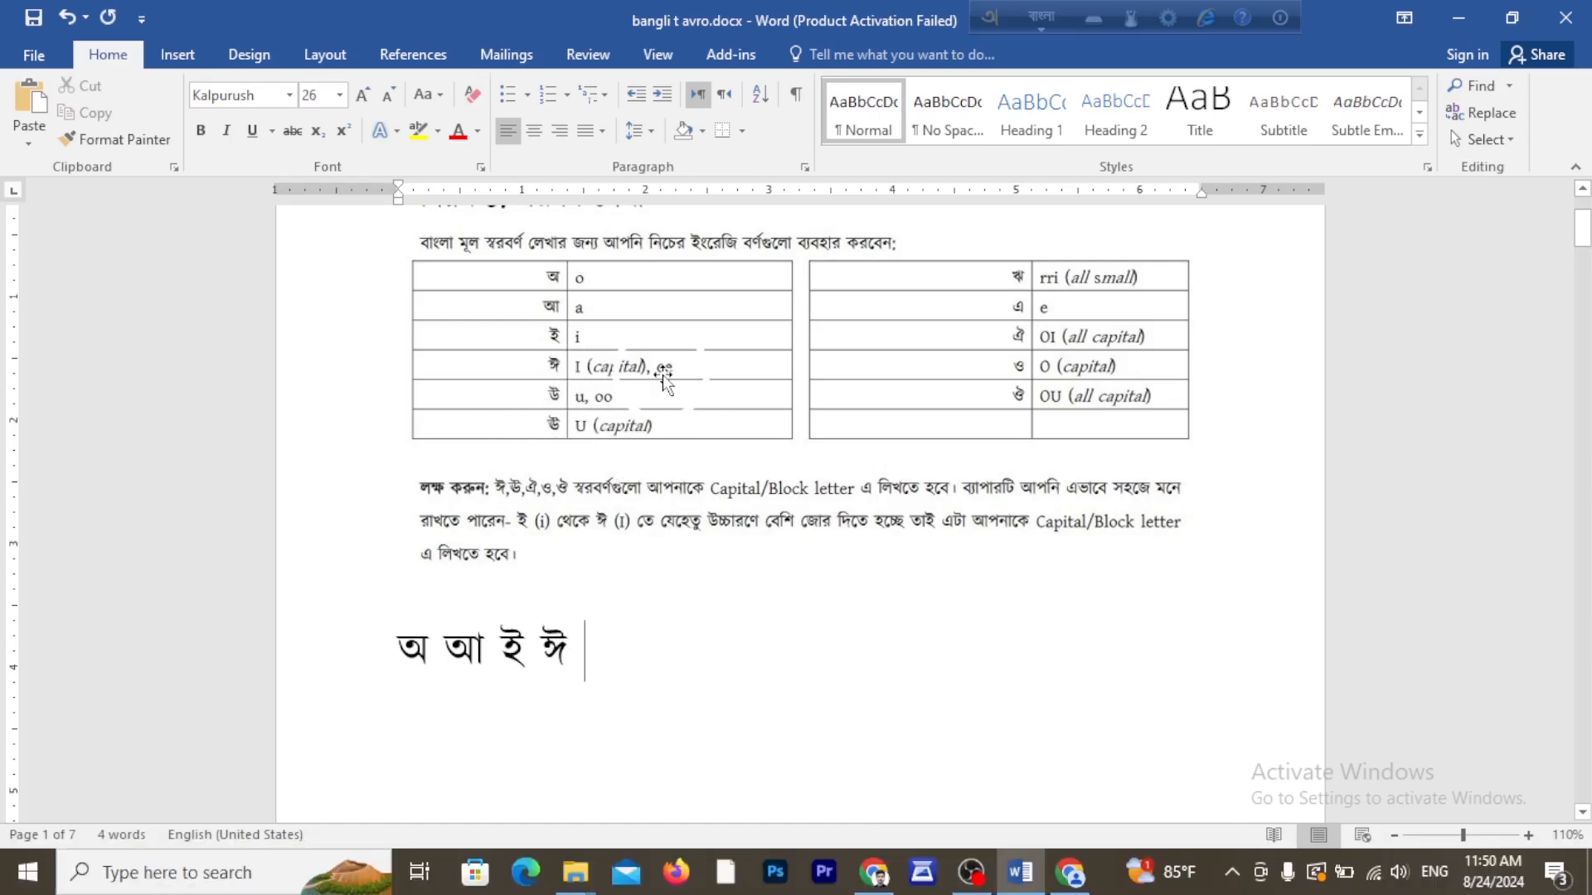
Continue the vowel line with ঈ, উ, উ and ঊ using "ee", "u", "oo" and capital "U", moving the suggestion preview clear of the text.
{"action": "type", "text": "ee"}
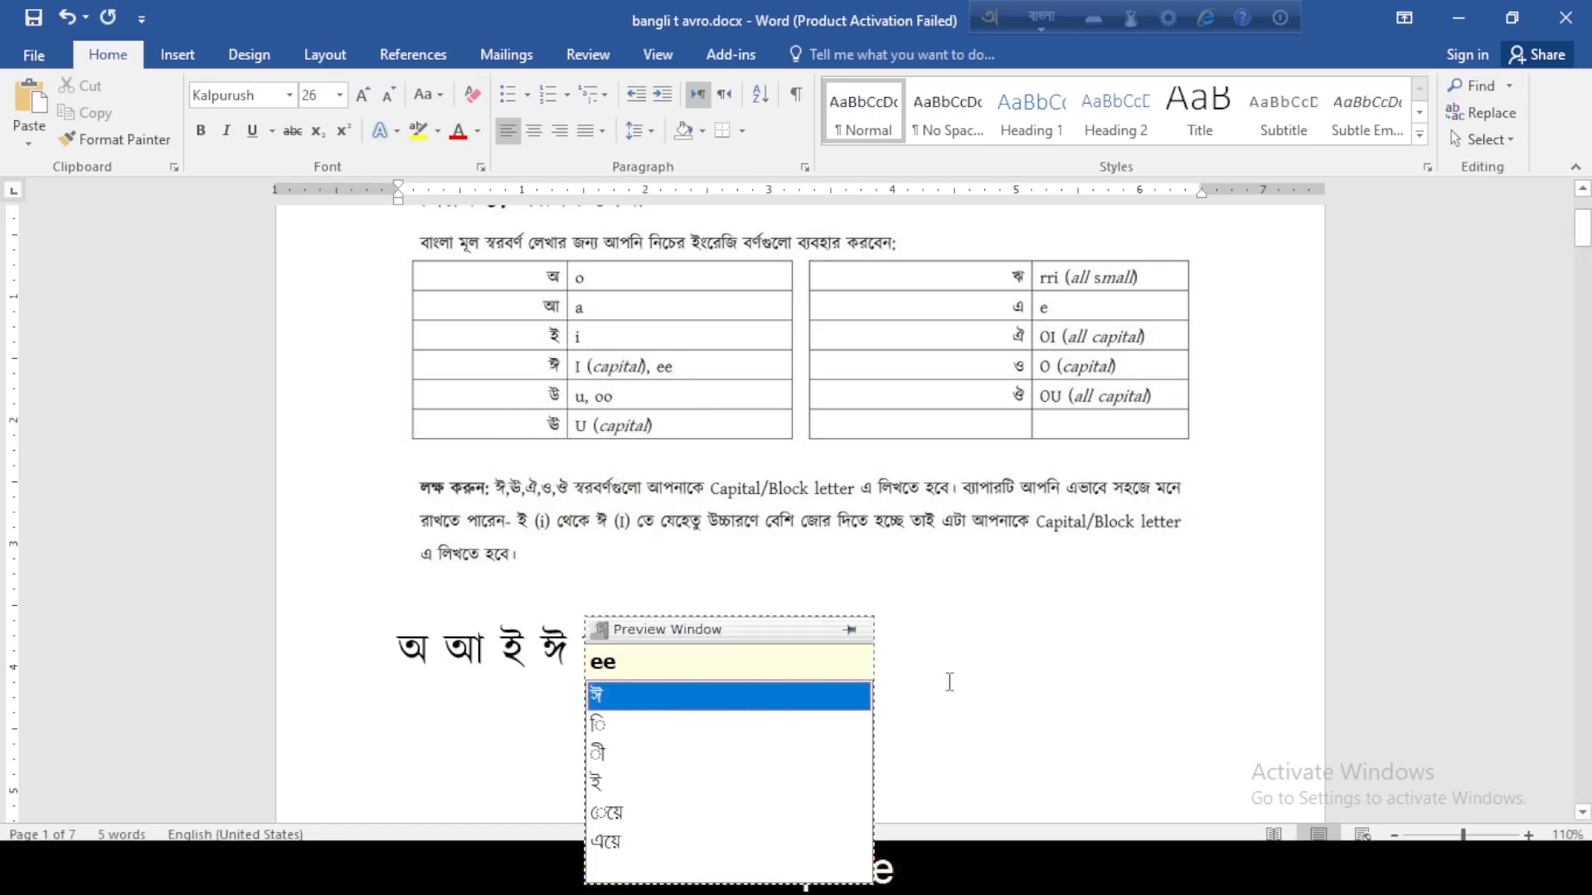
{"action": "left_click_drag", "start_coordinate": [692, 637], "coordinate": [1395, 501]}
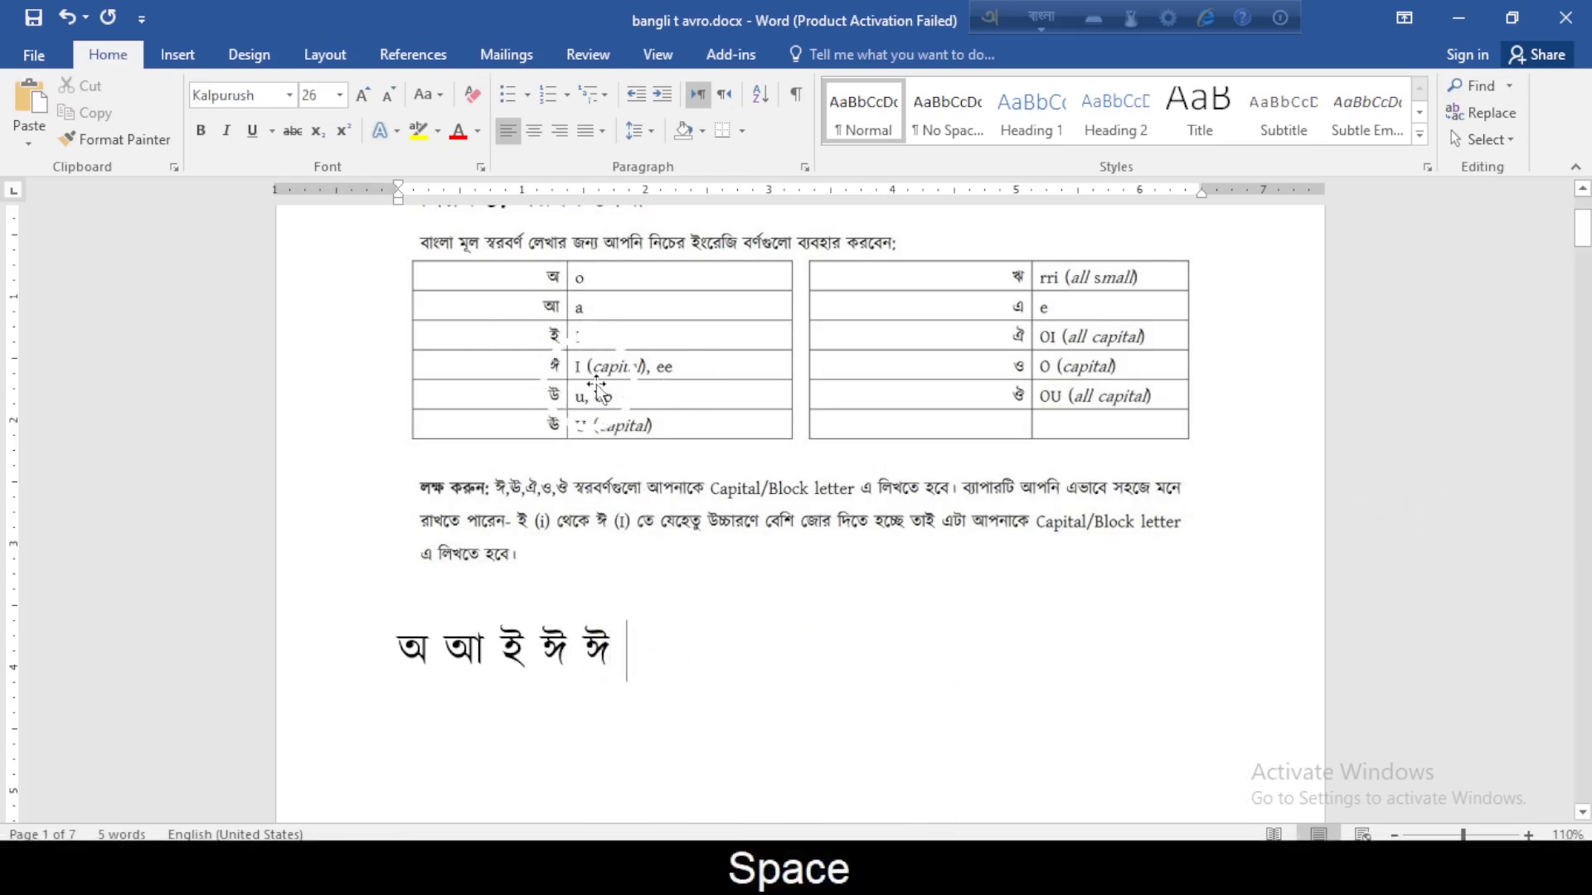
{"action": "type", "text": "u"}
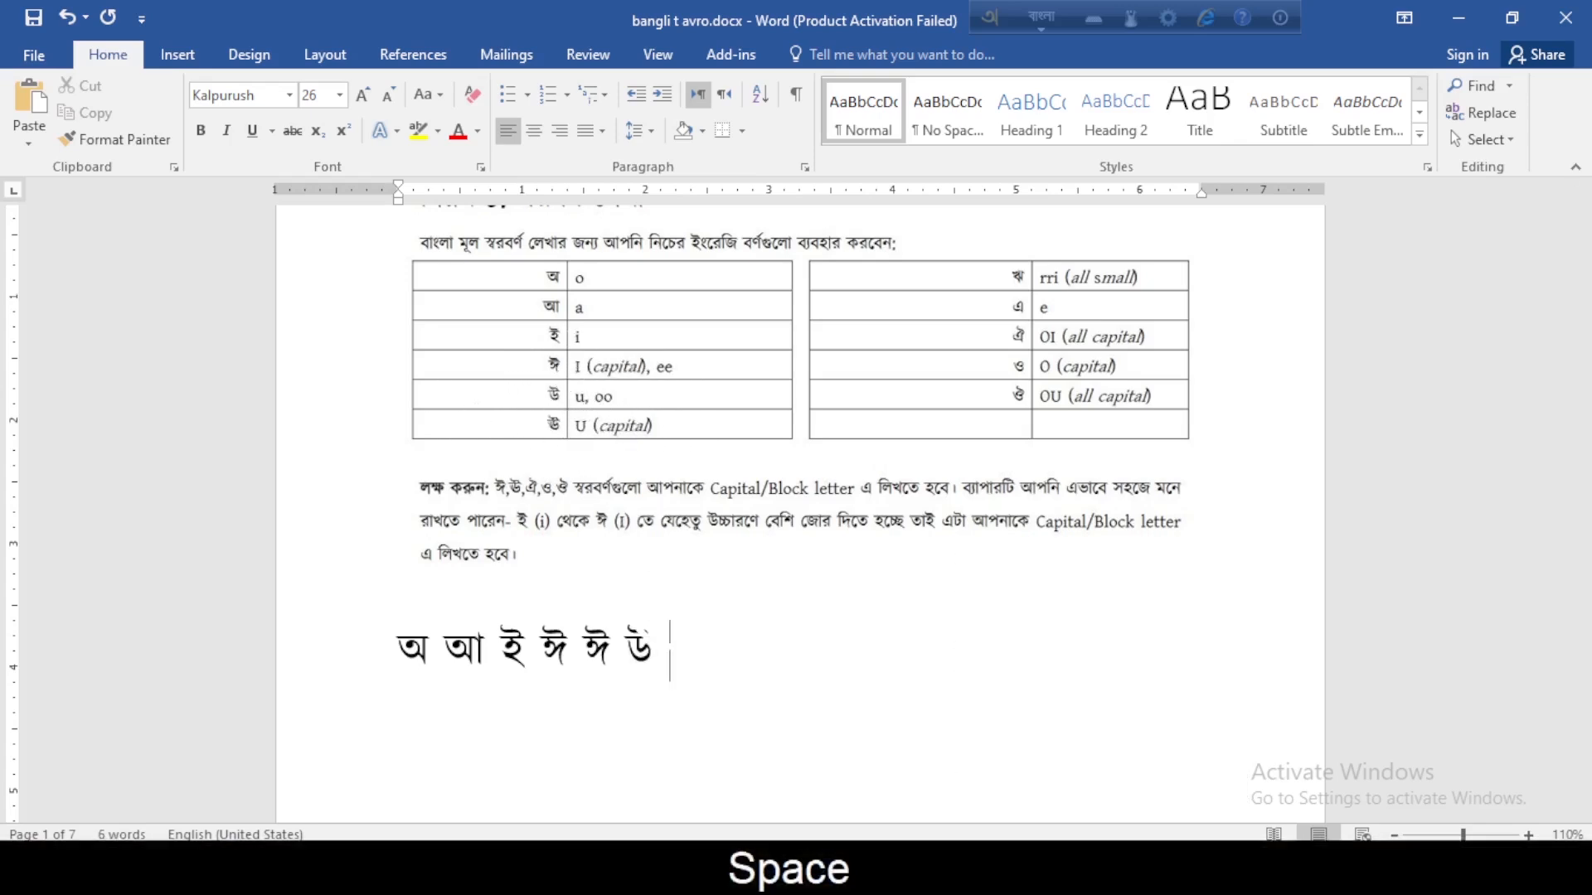
{"action": "type", "text": " oo"}
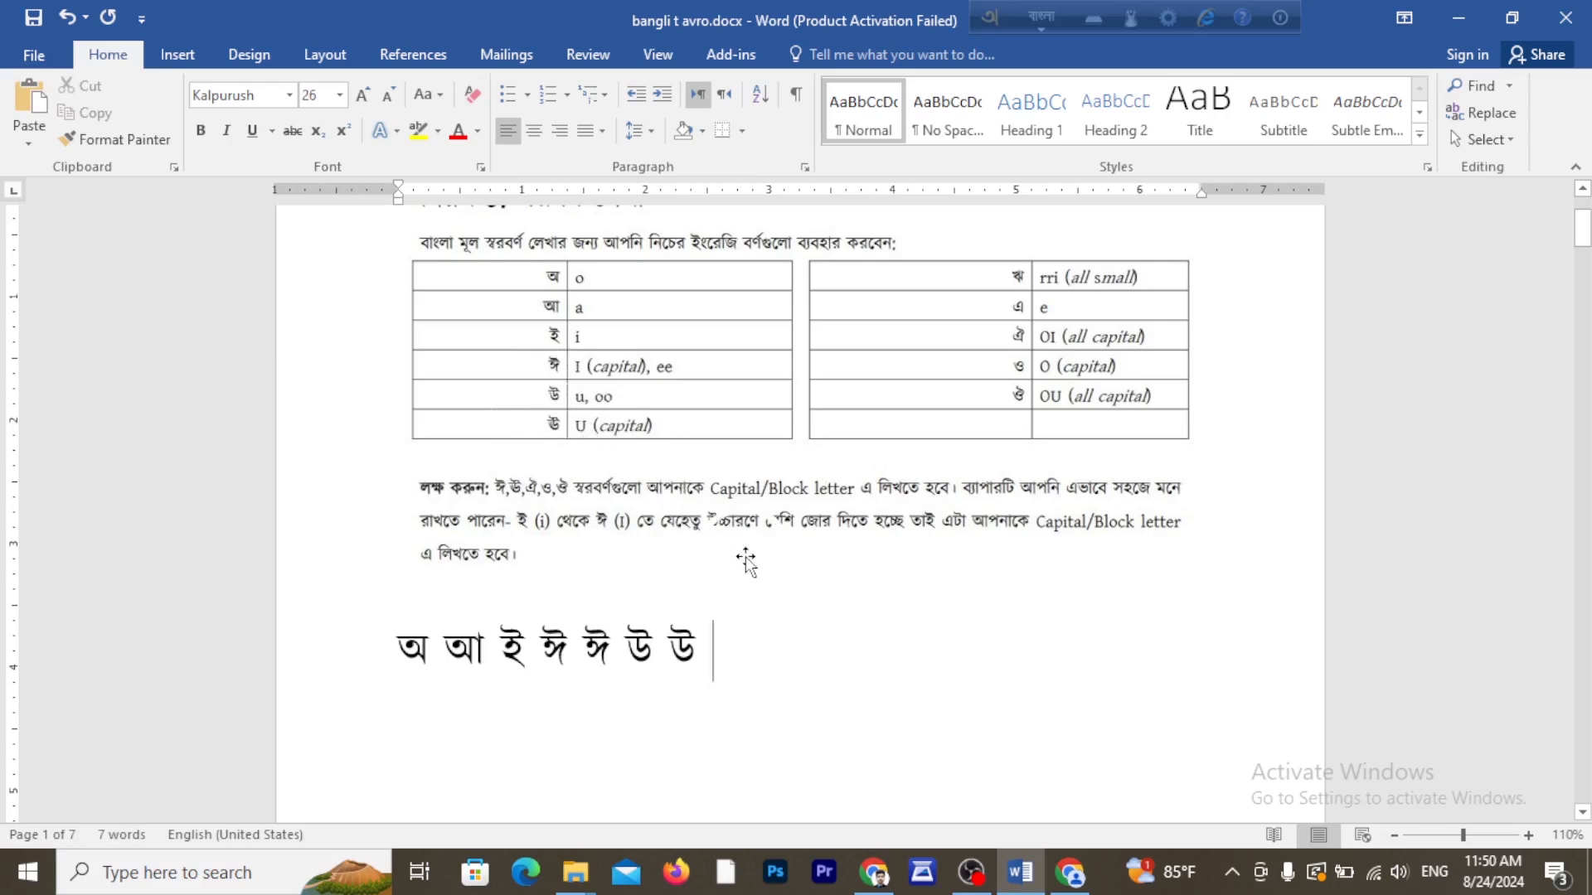
{"action": "type", "text": "U"}
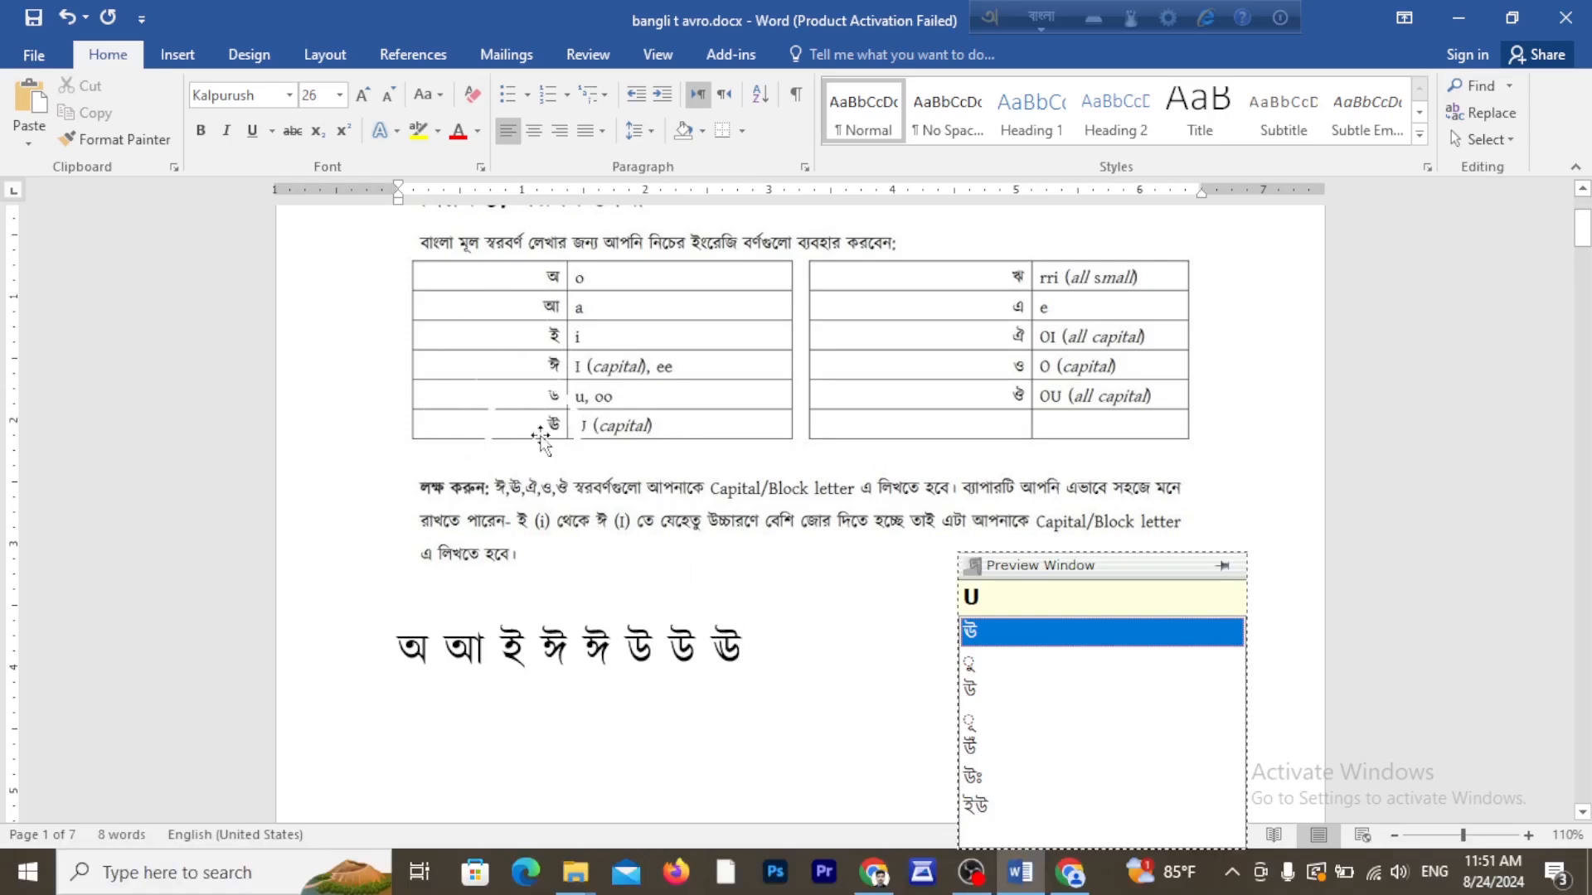
{"action": "left_click", "coordinate": [794, 653]}
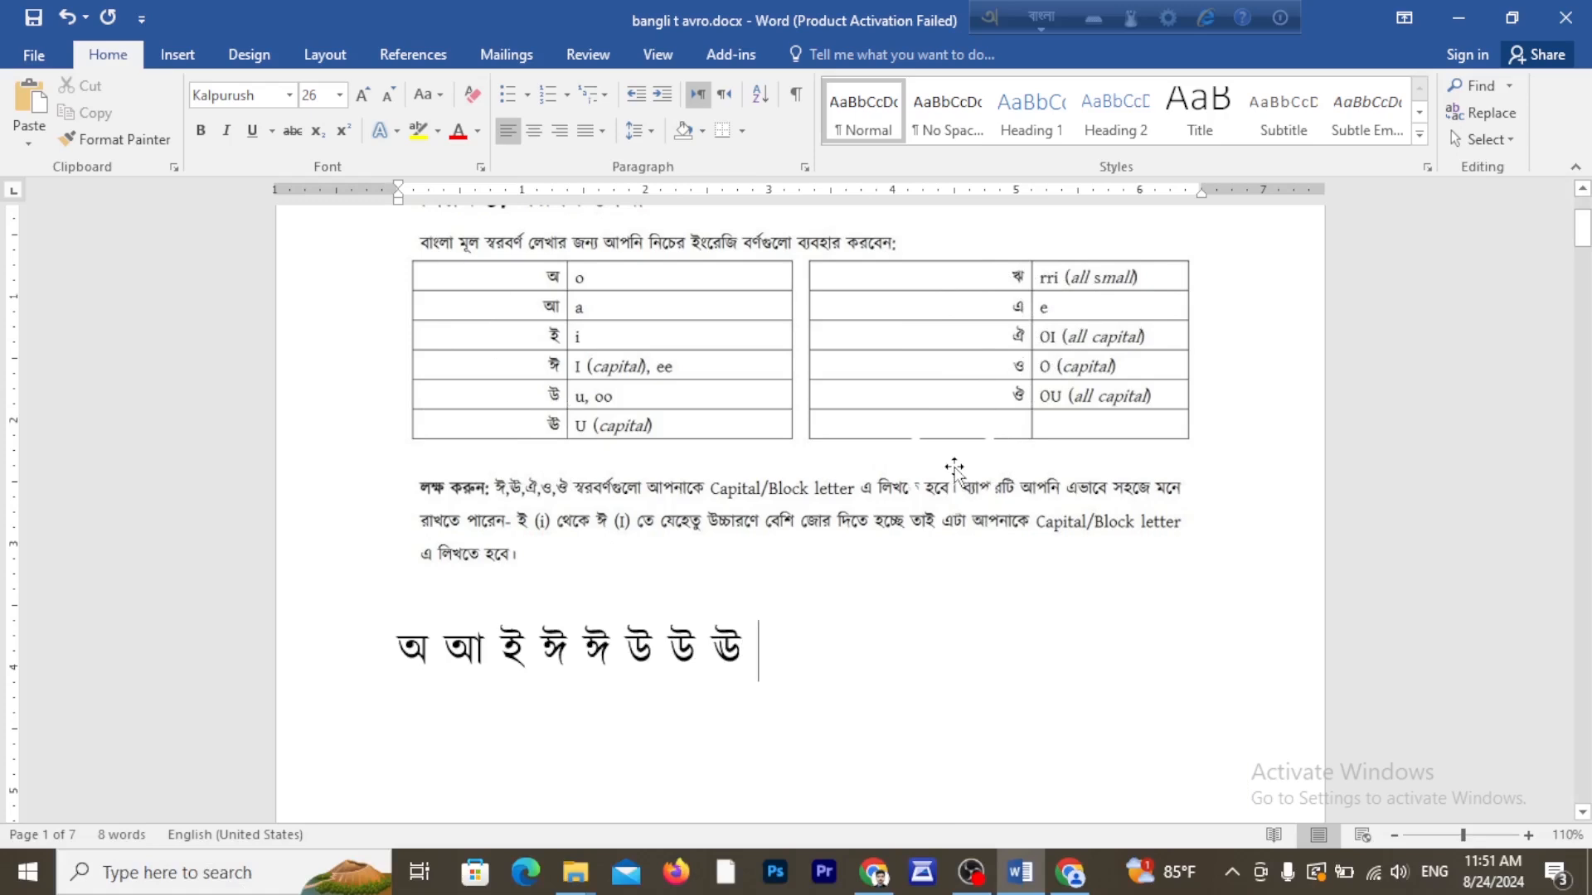
Continue the vowel line with ঋ, এ and ঐ, separated by spaces, using "rri", "e" and capital "OI".
{"action": "type", "text": "rri"}
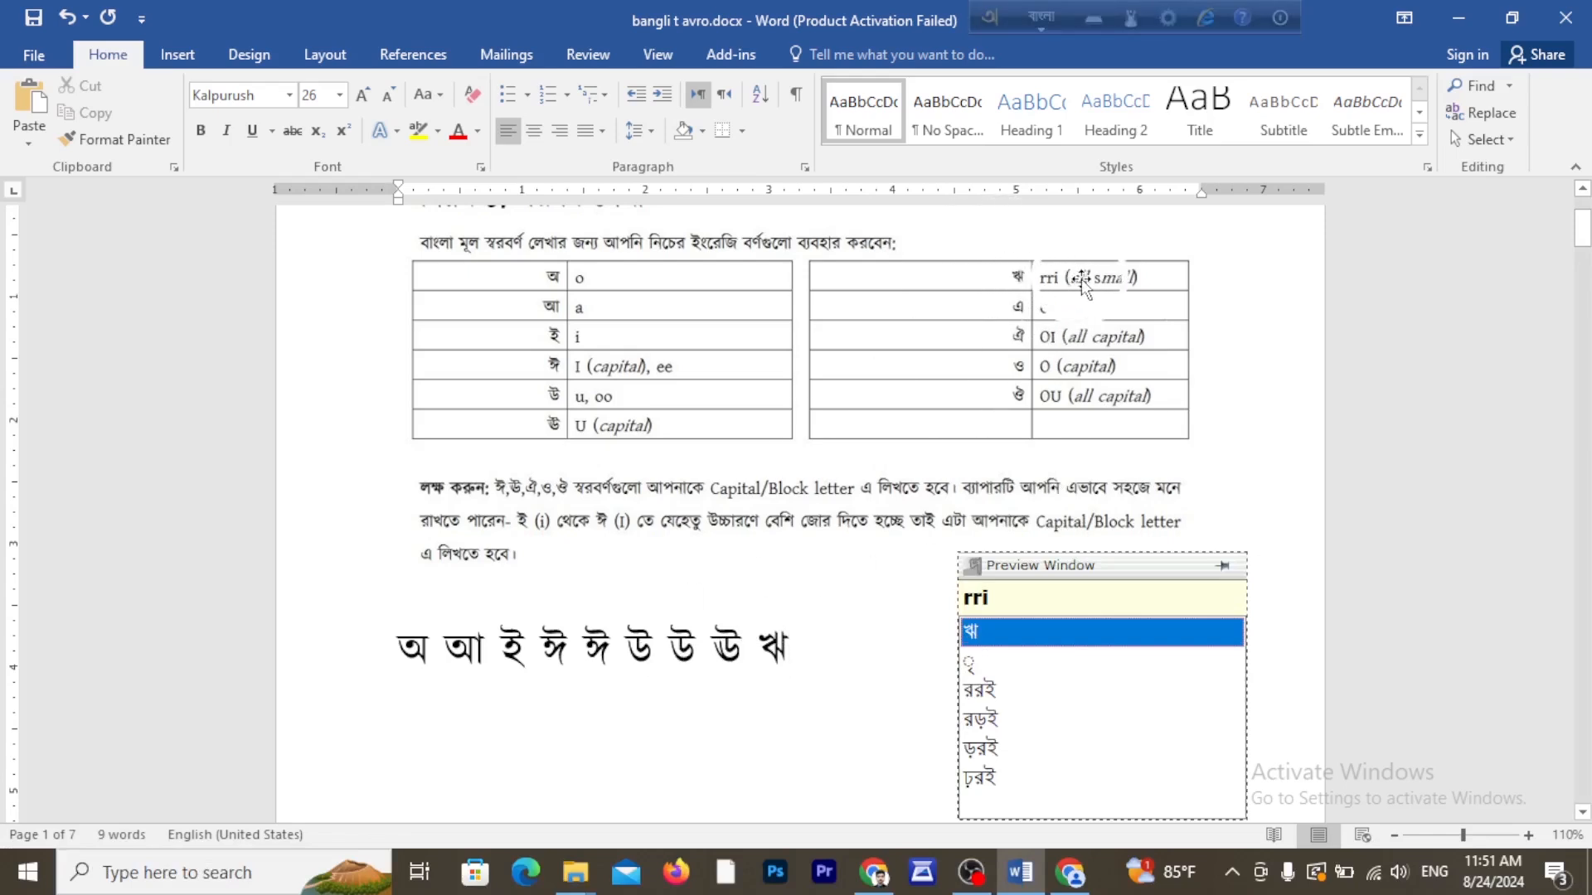
{"action": "key", "text": "space"}
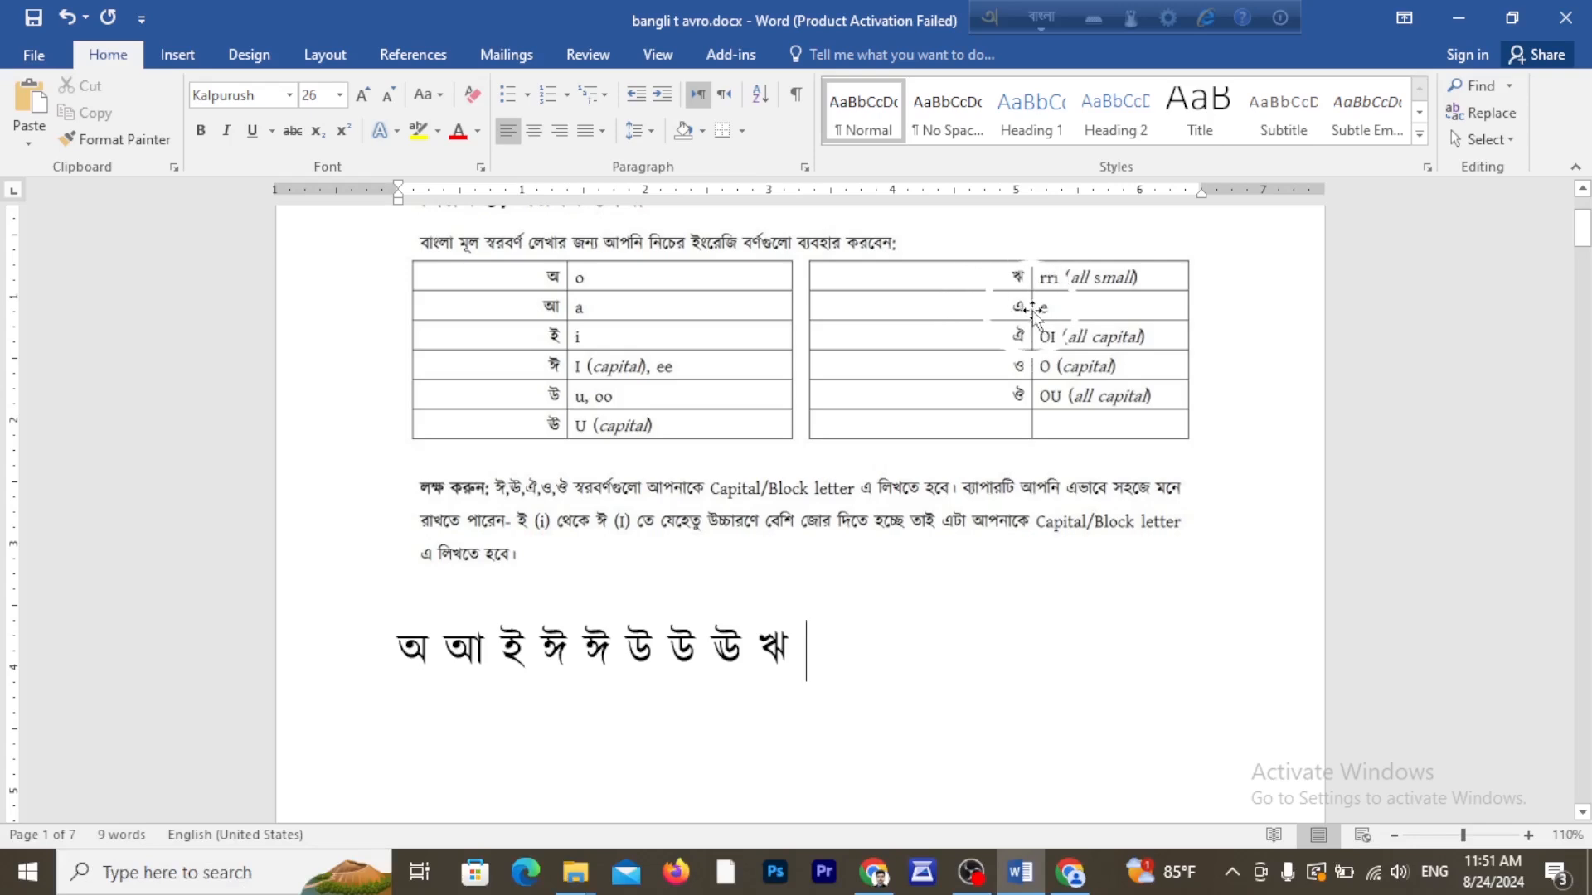
{"action": "type", "text": "e"}
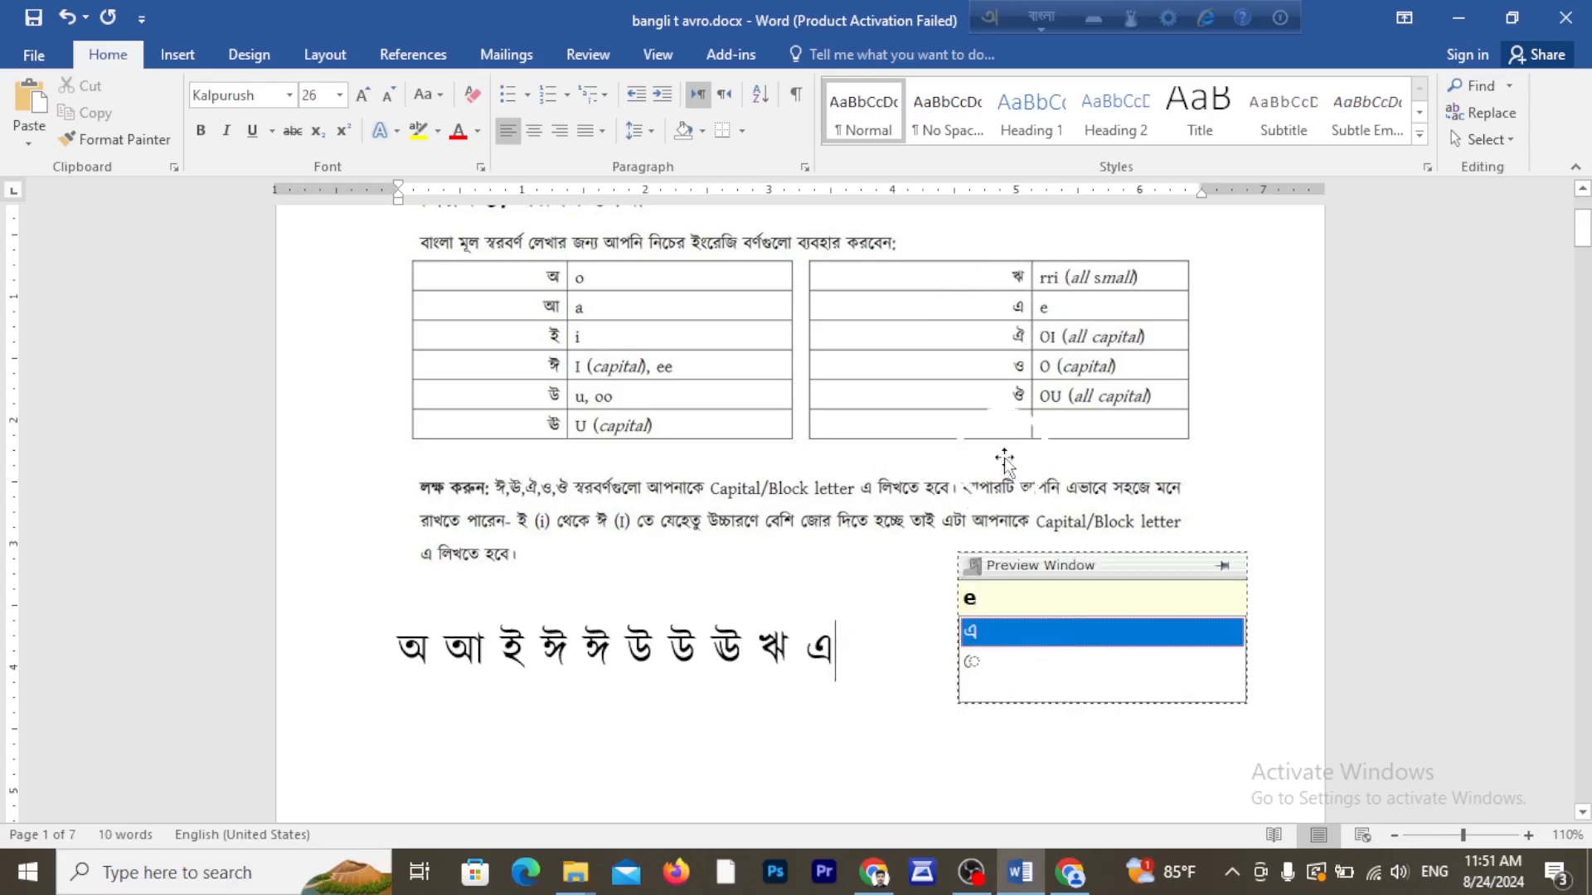
{"action": "key", "text": "space"}
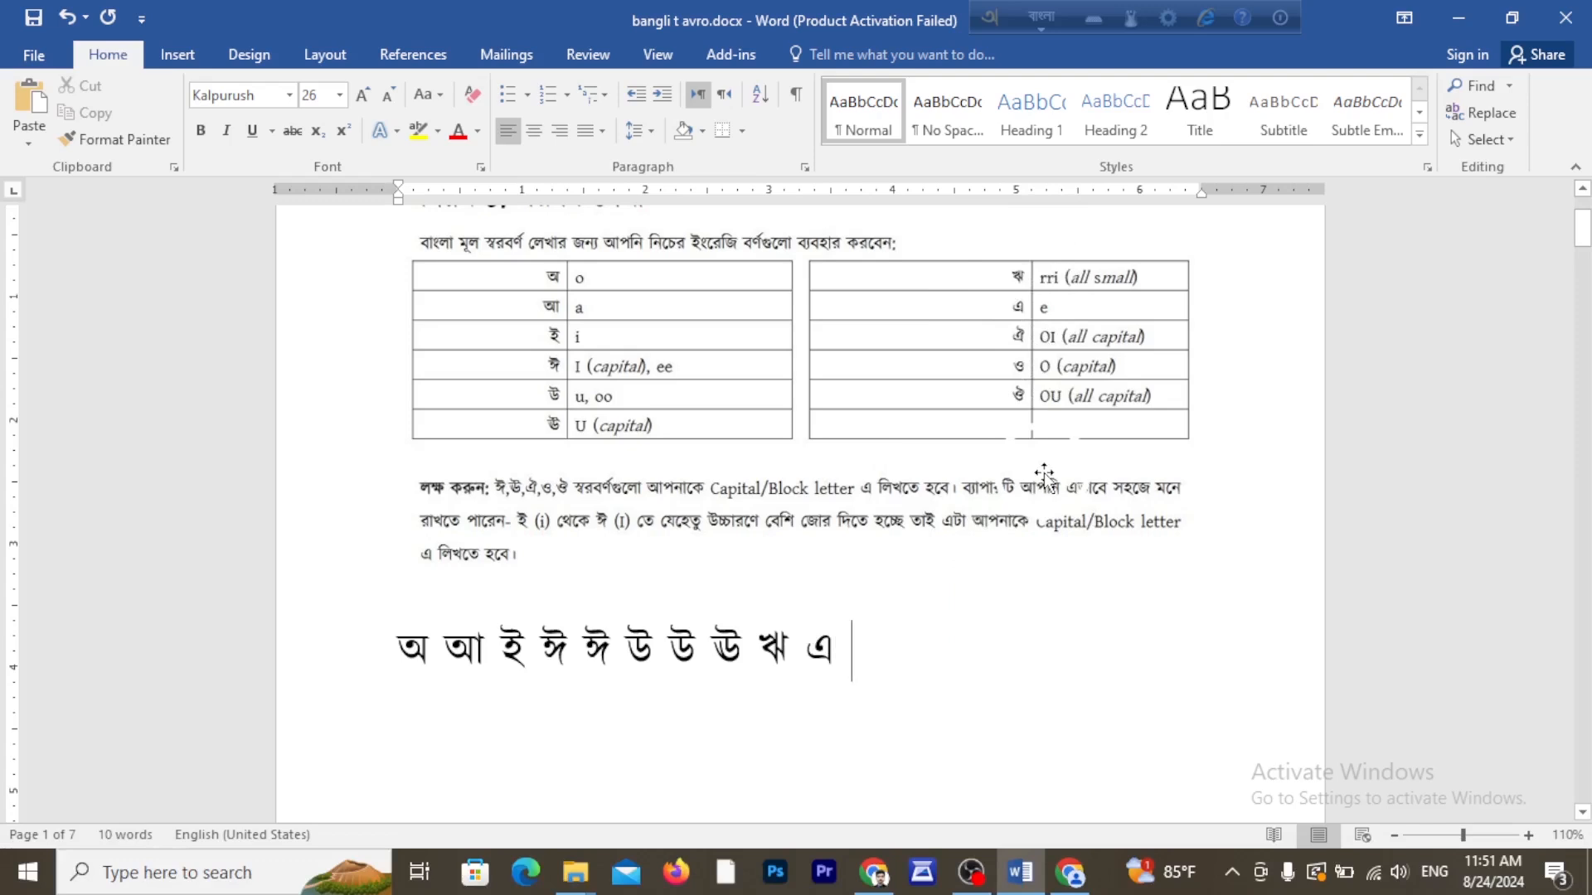
{"action": "type", "text": "OI"}
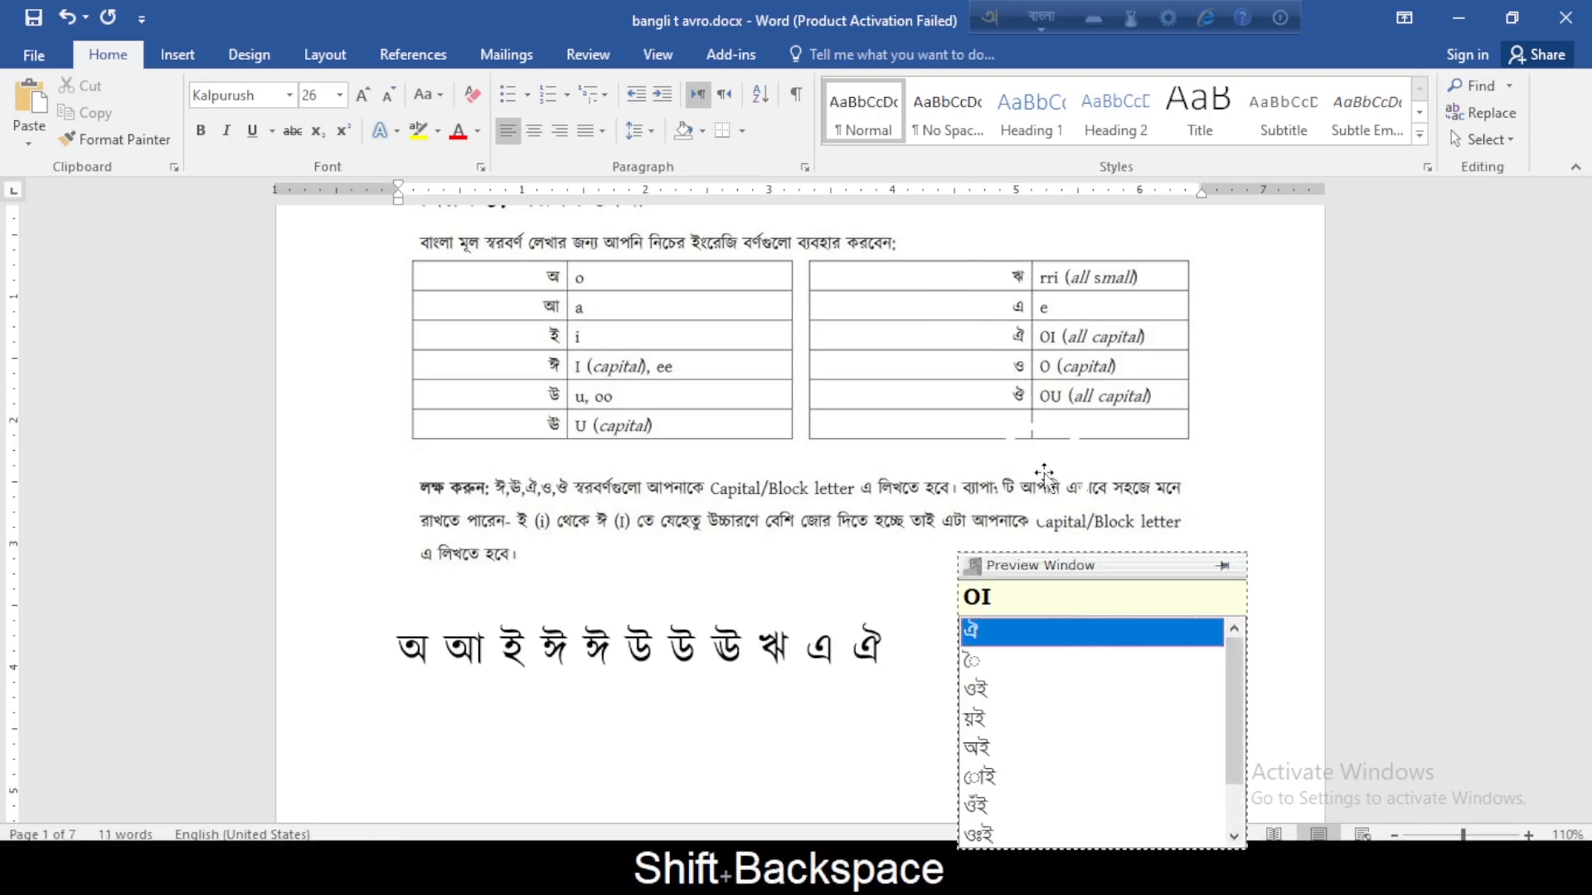
{"action": "key", "text": "space"}
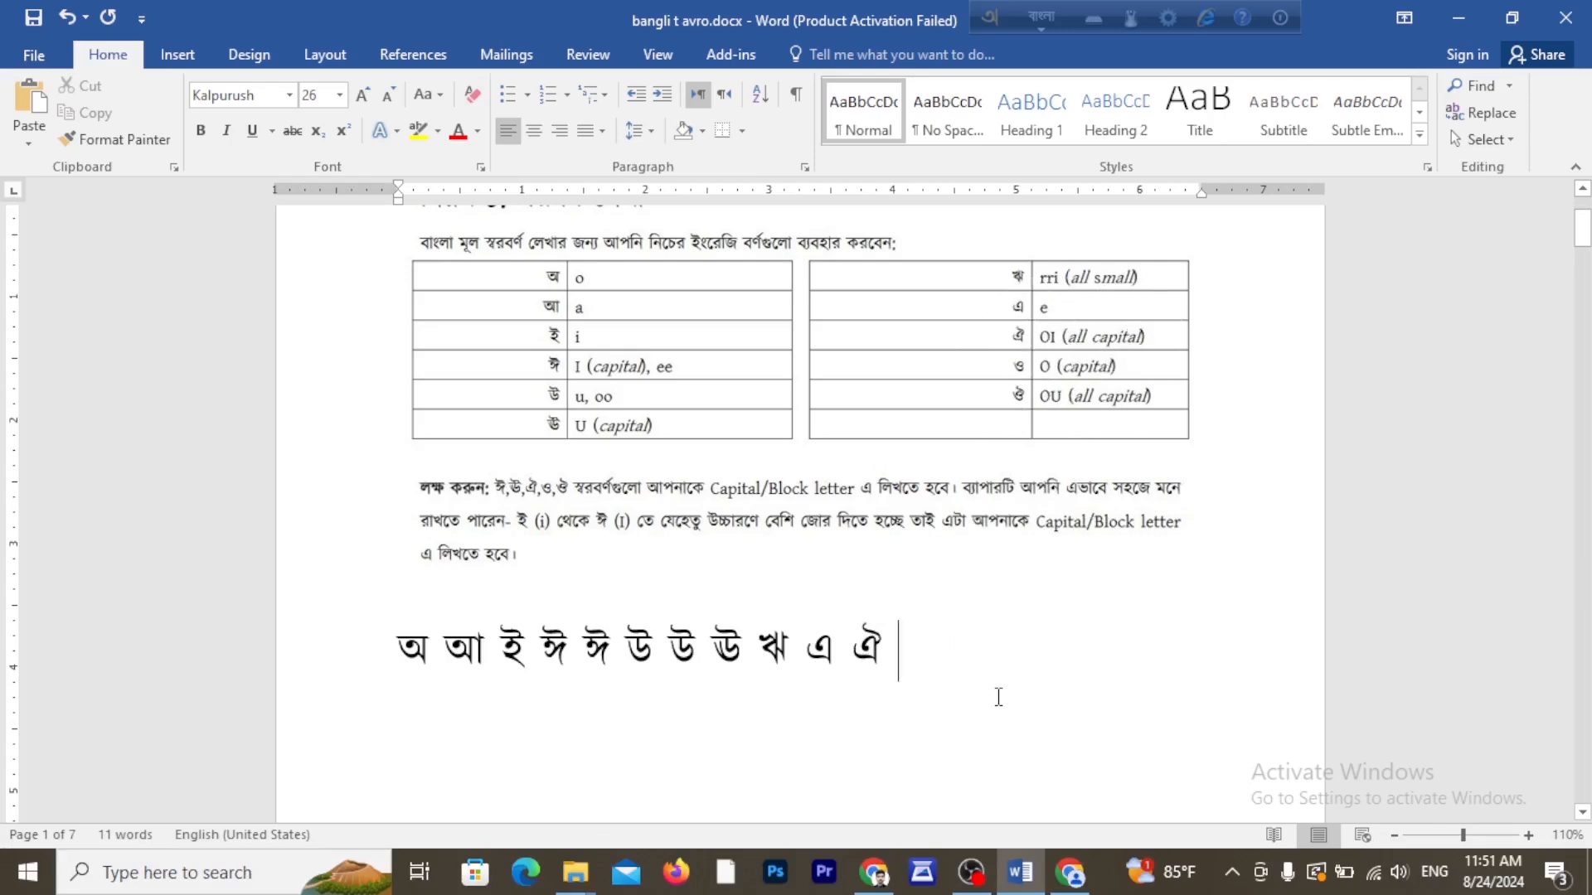
Complete the vowel line with ও and ঔ using capital "O" and capital "OU", removing the mistaken lowercase "o".
{"action": "type", "text": "o"}
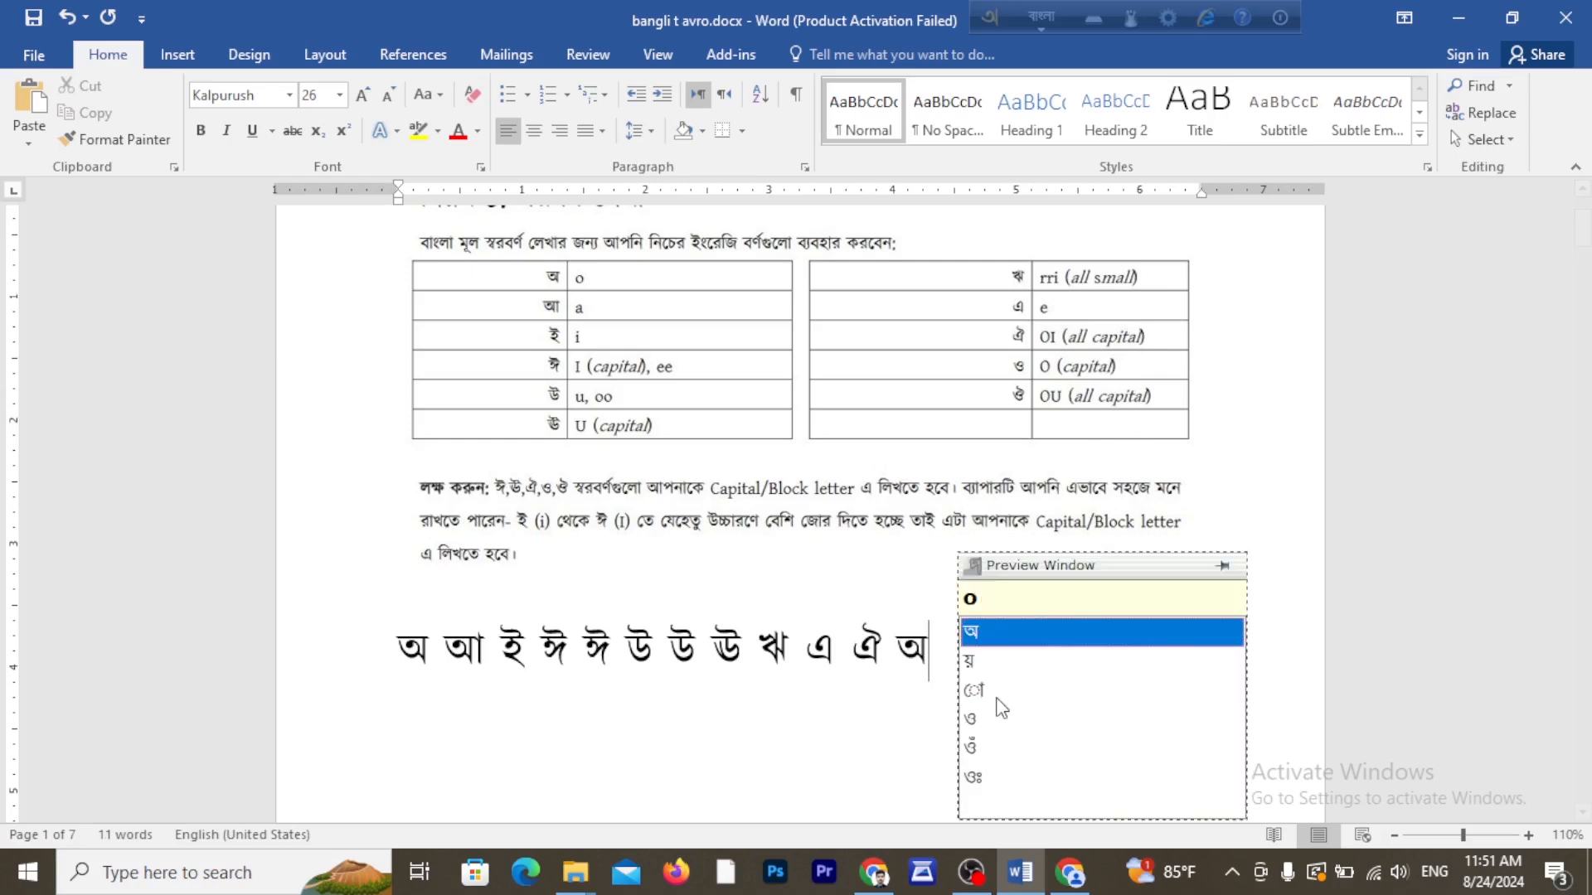
{"action": "key", "text": "BackSpace"}
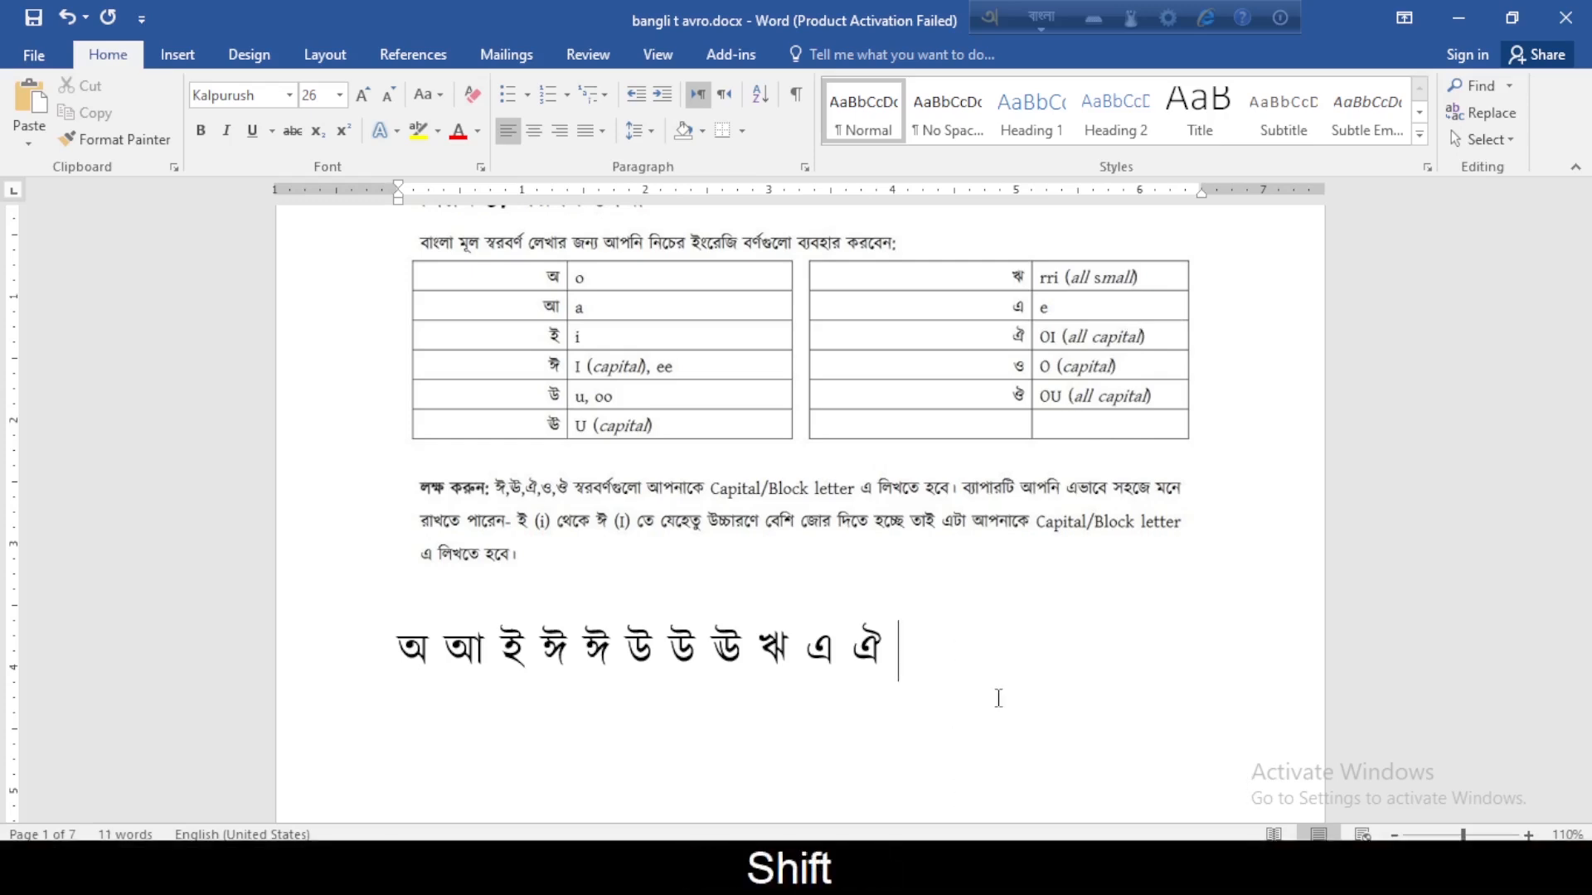
{"action": "type", "text": "O OU"}
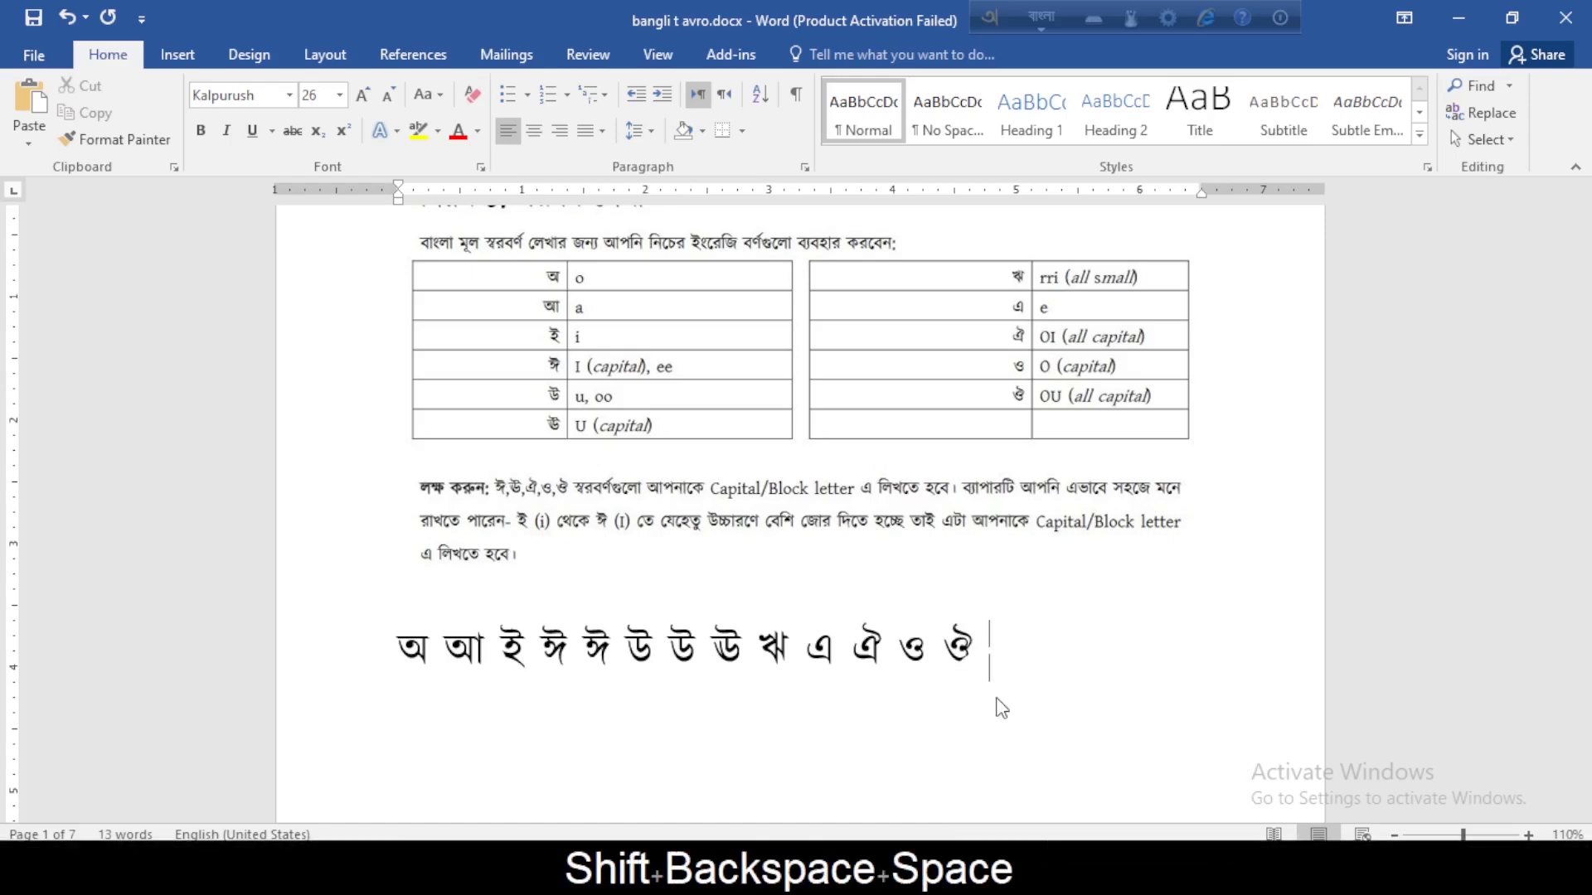
Select the completed vowel line and review the note about capital letters below the vowel table.
{"action": "left_click_drag", "start_coordinate": [996, 644], "coordinate": [348, 697]}
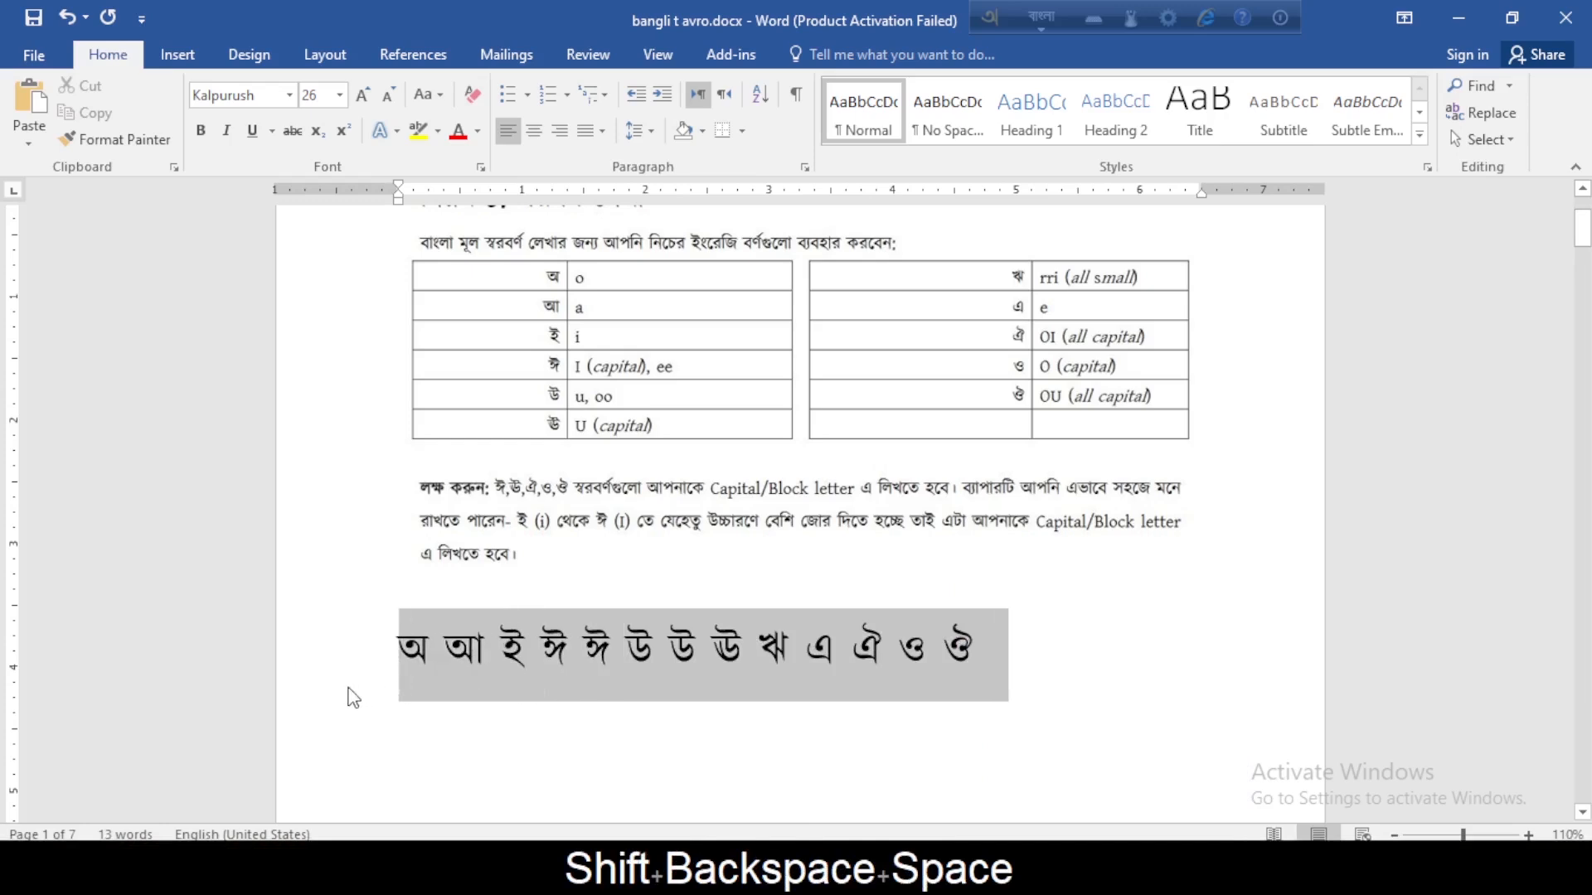
{"action": "scroll", "coordinate": [708, 629], "scroll_direction": "up", "scroll_amount": 2}
{"action": "scroll", "coordinate": [741, 634], "scroll_direction": "down", "scroll_amount": 2}
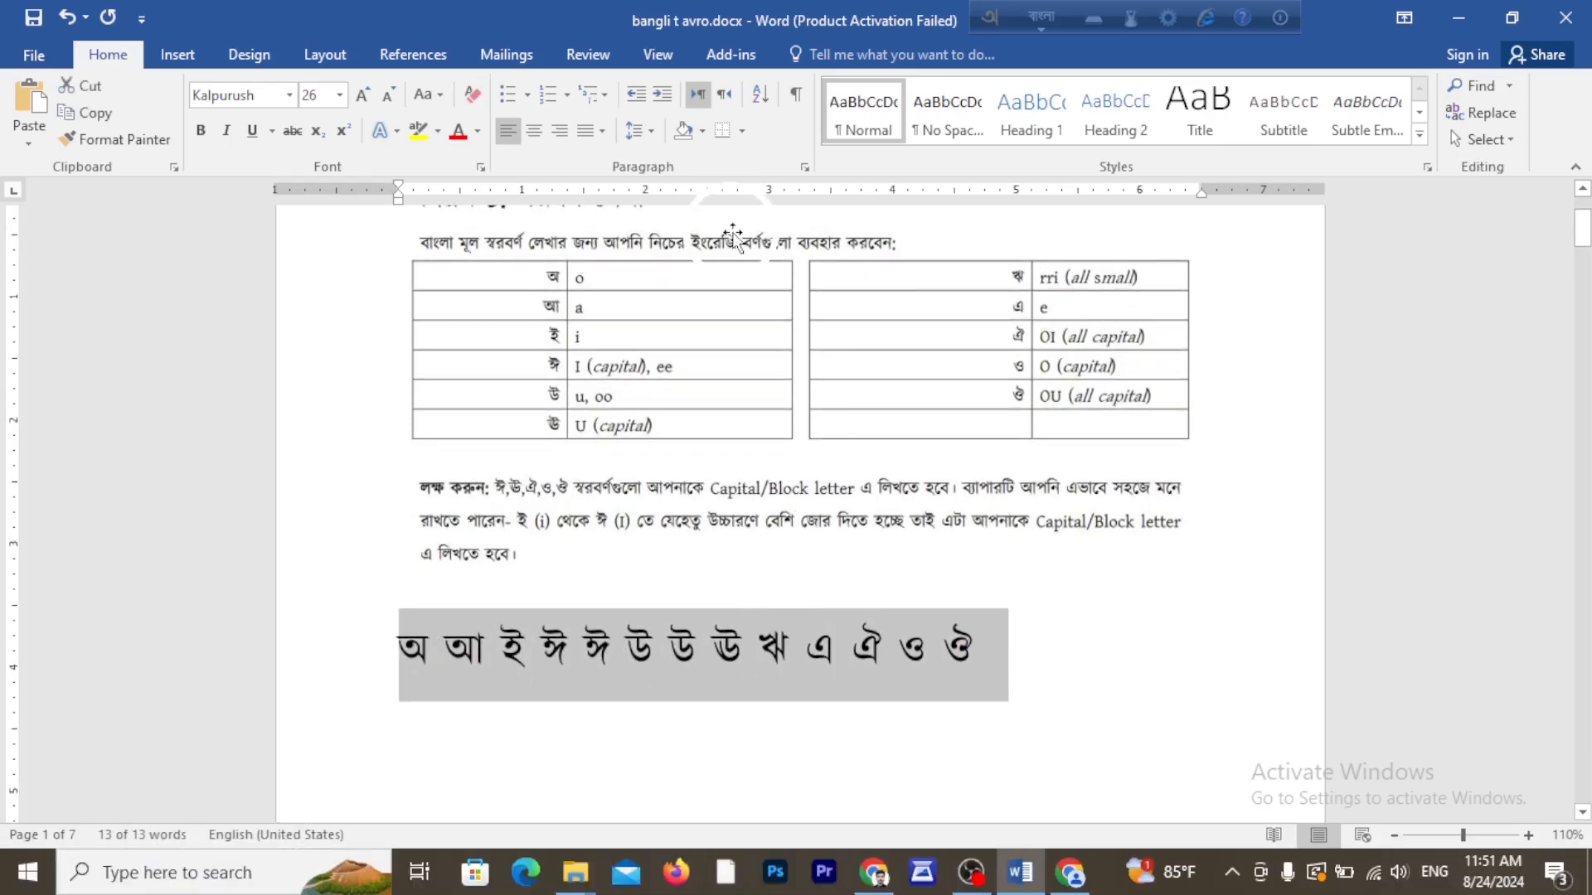
{"action": "key", "text": "ctrl+3"}
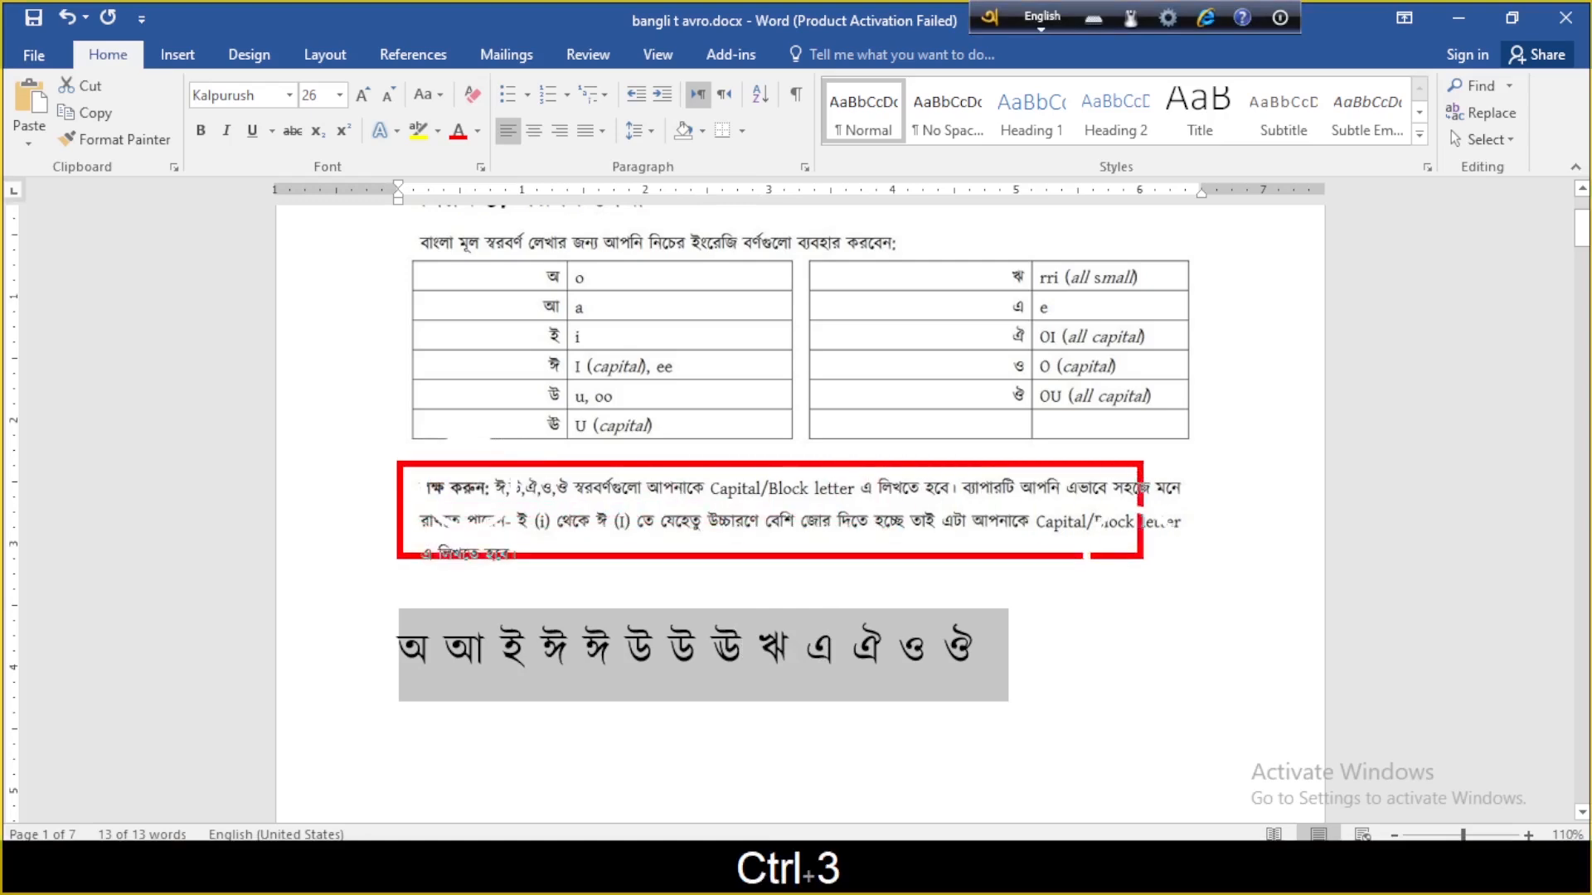
{"action": "left_click", "coordinate": [464, 485]}
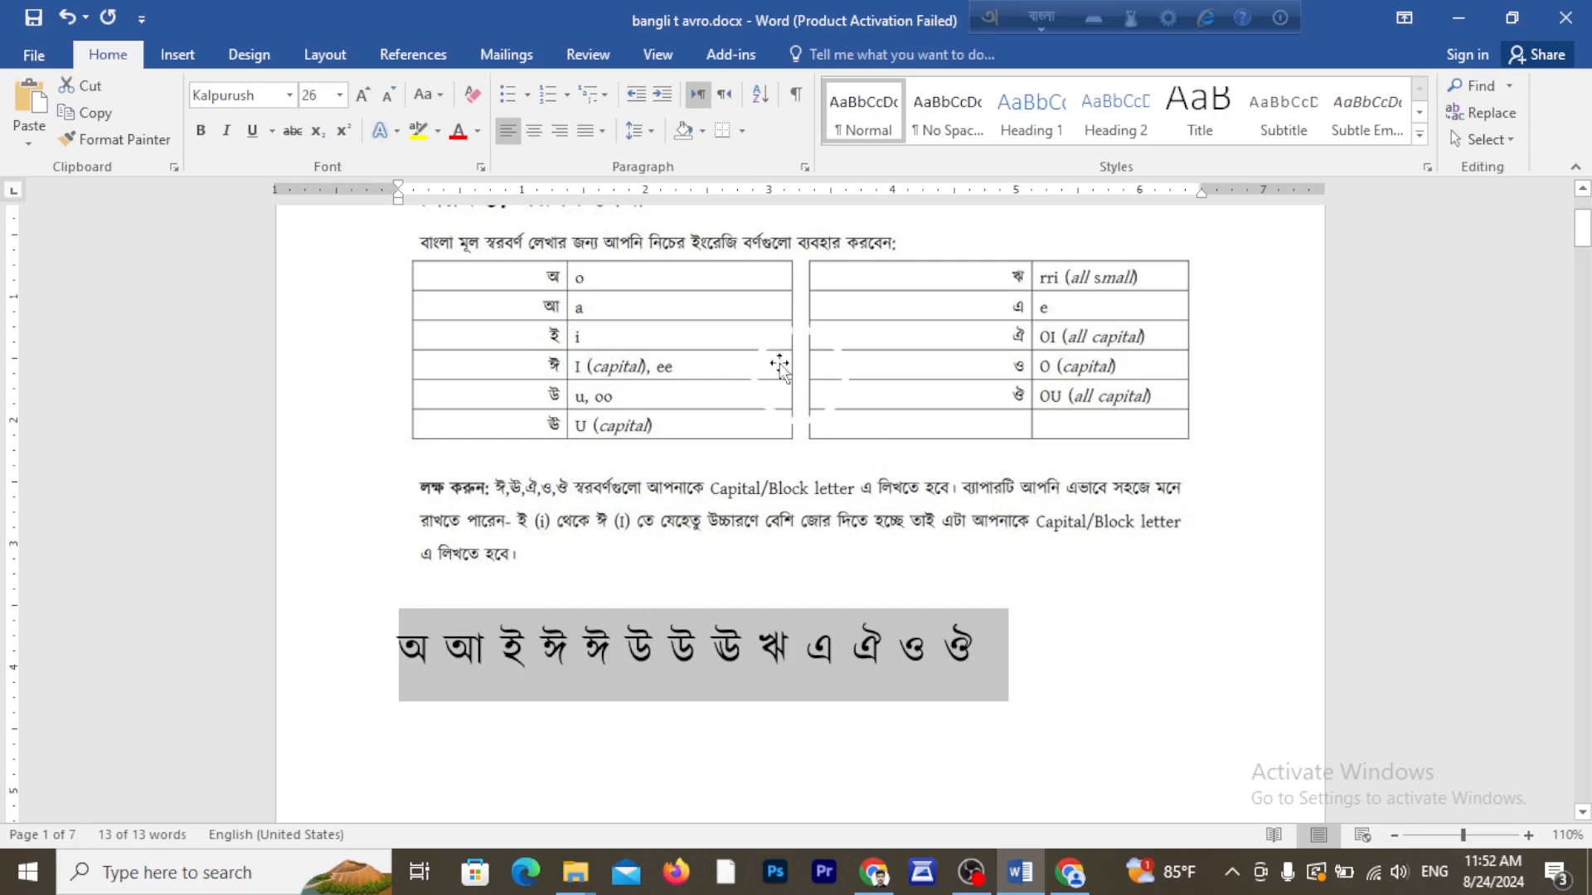
Try writing আ as "a" on the empty line below the vowel-sign note on page 2, and delete it.
{"action": "scroll", "coordinate": [551, 519], "scroll_direction": "down", "scroll_amount": 6}
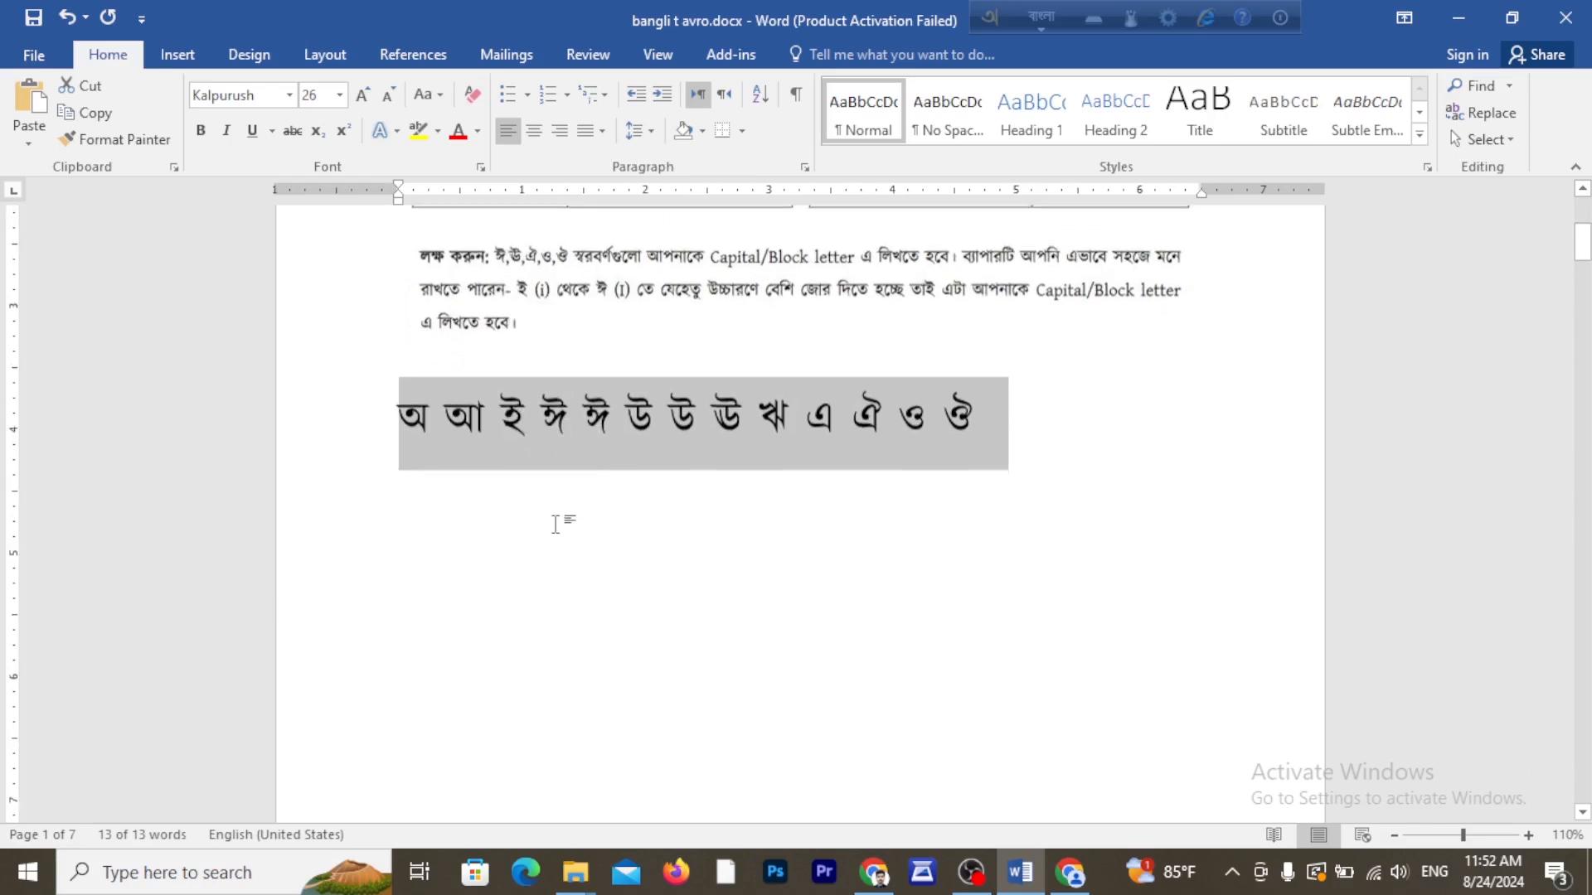
{"action": "scroll", "coordinate": [555, 524], "scroll_direction": "down", "scroll_amount": 9}
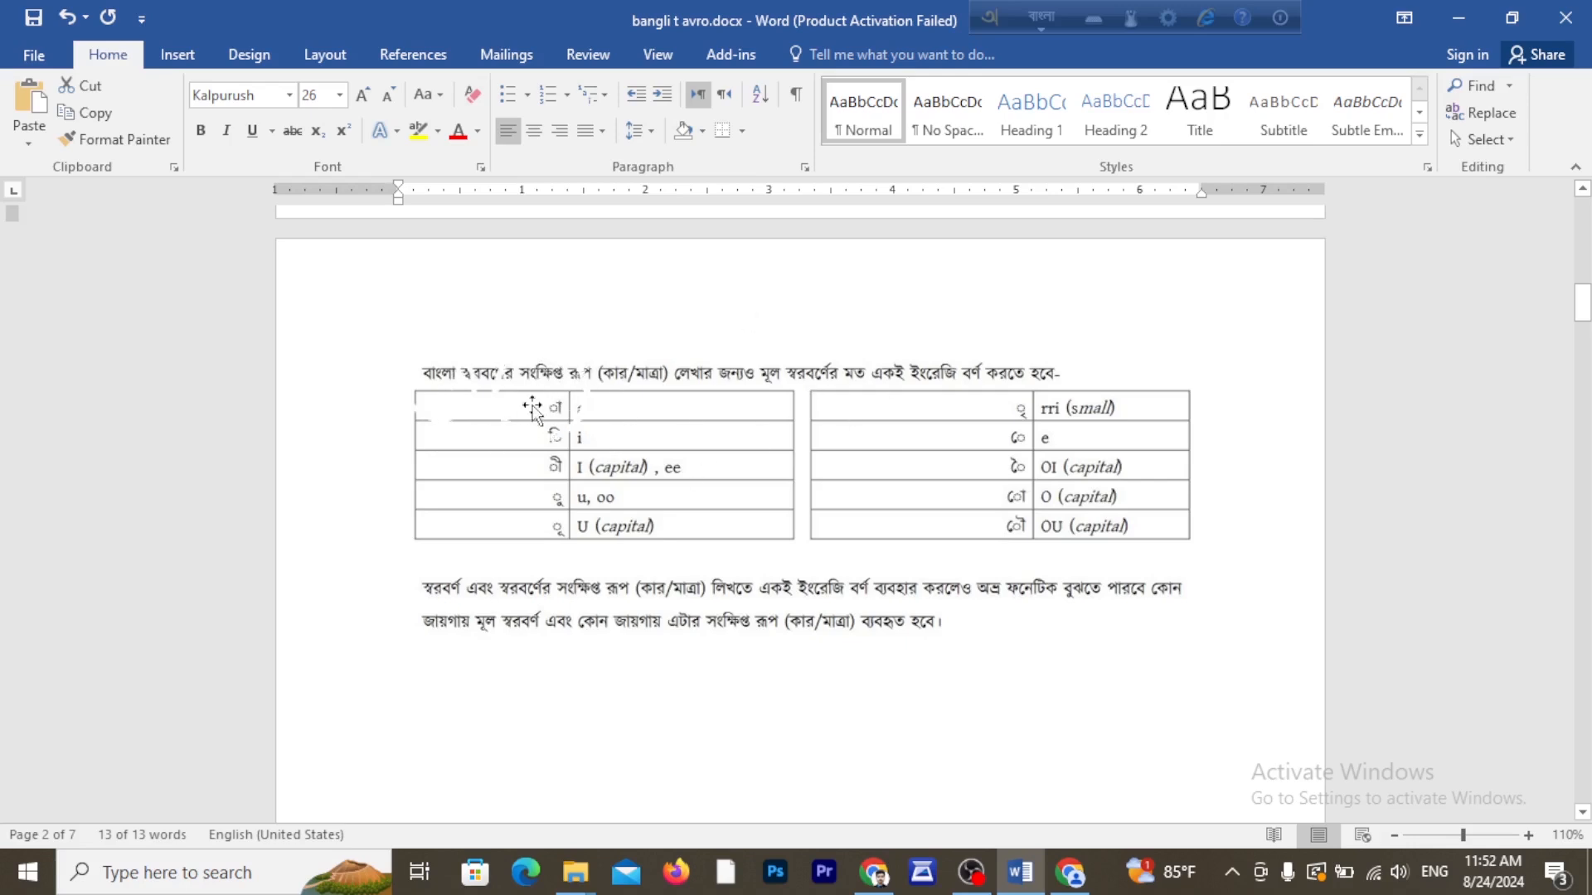
{"action": "scroll", "coordinate": [697, 640], "scroll_direction": "down", "scroll_amount": 2}
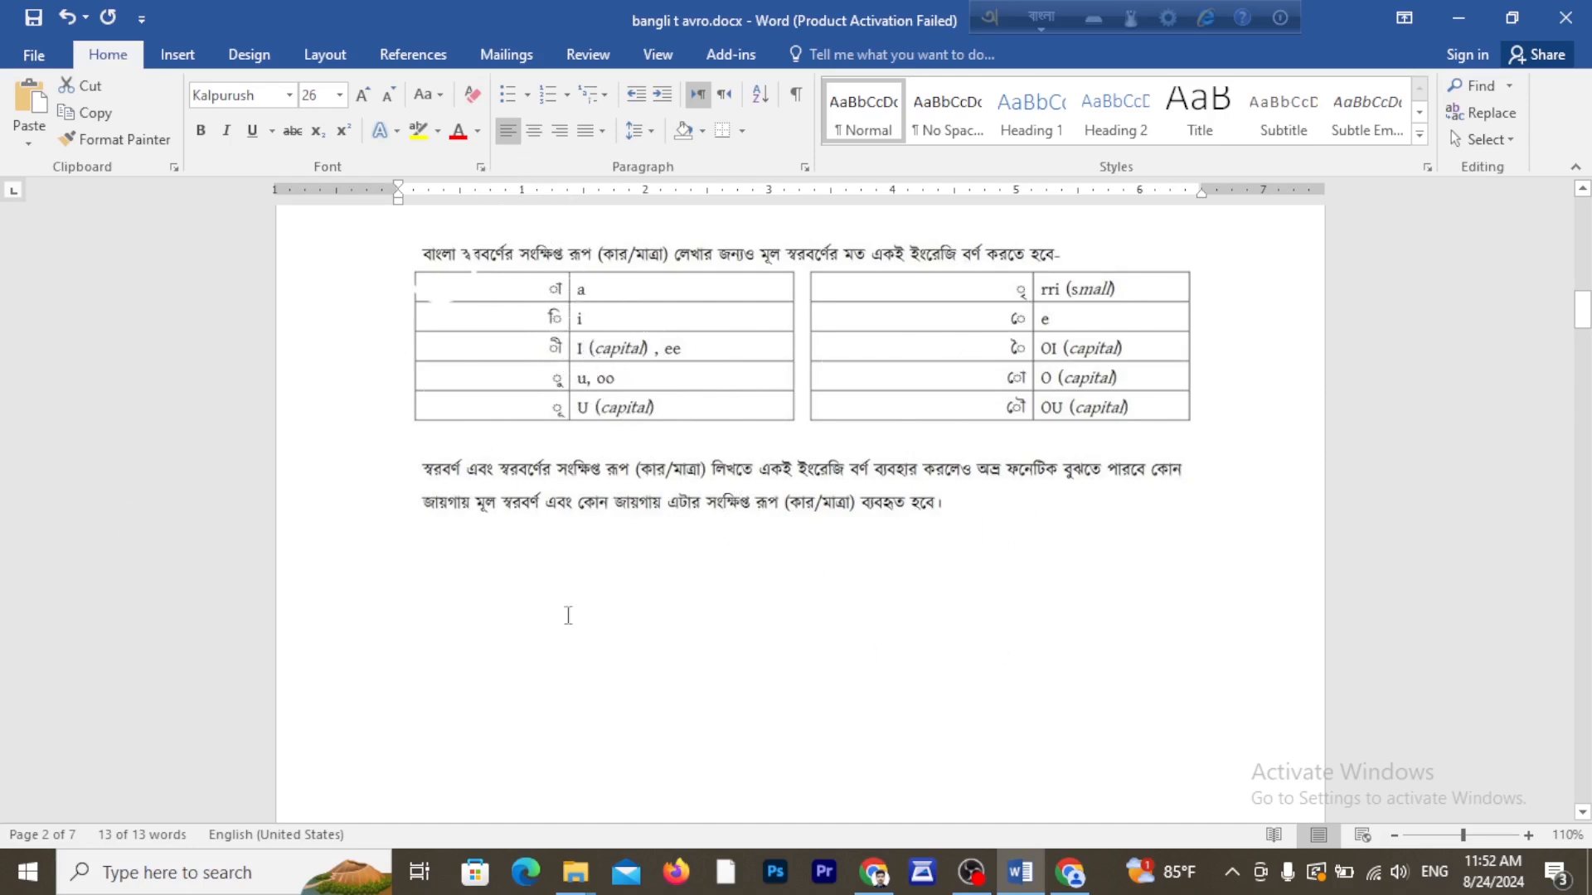
{"action": "scroll", "coordinate": [821, 575], "scroll_direction": "down", "scroll_amount": 1}
{"action": "left_click", "coordinate": [526, 511]}
{"action": "type", "text": "a"}
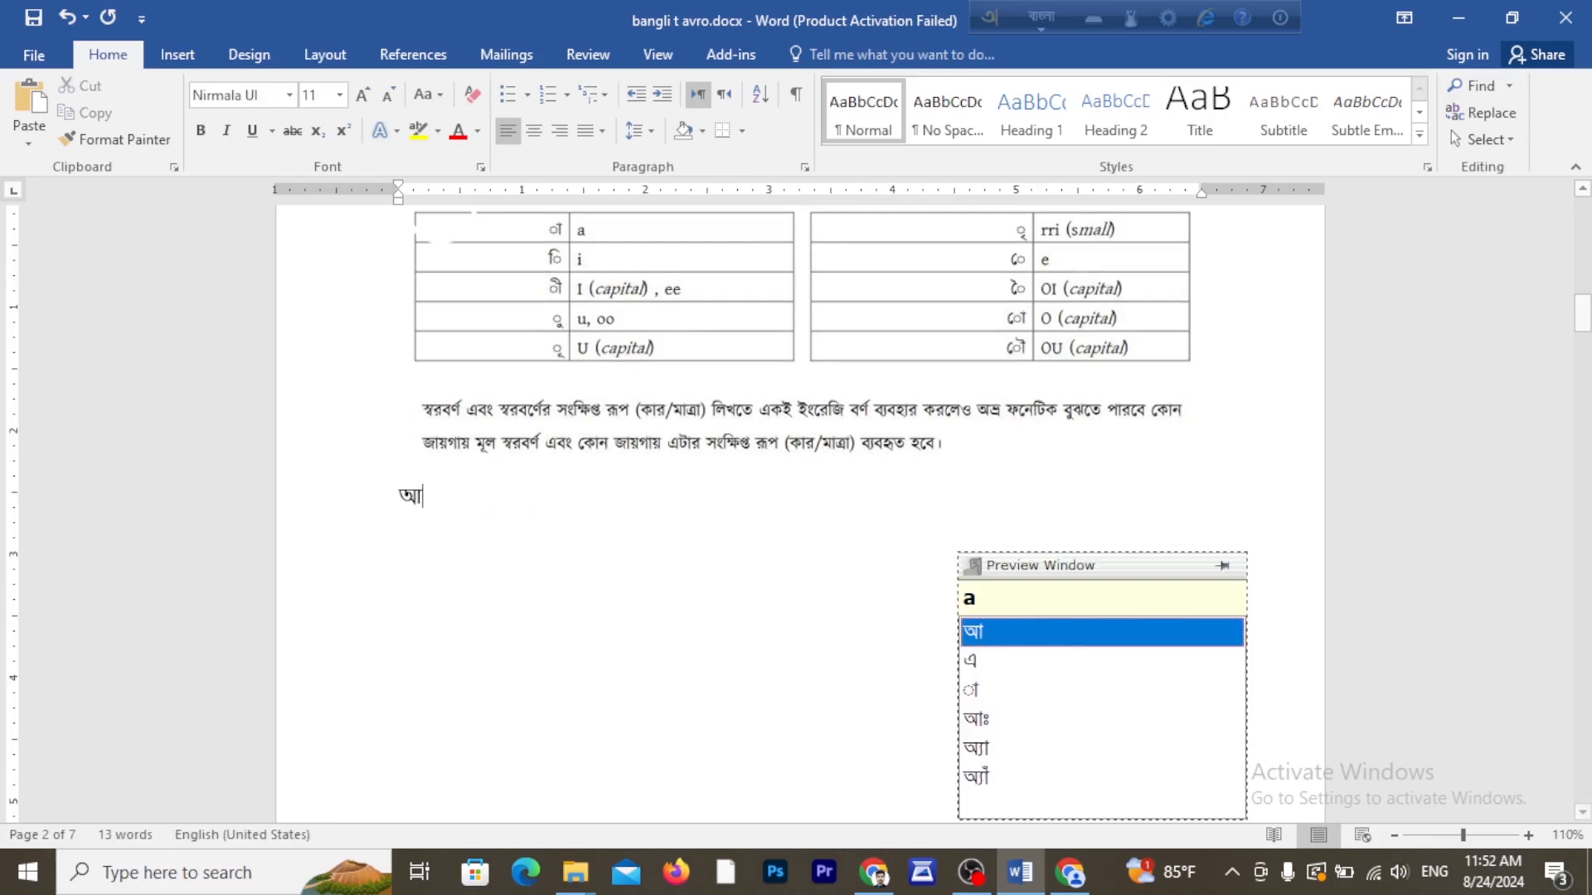
{"action": "key", "text": "BackSpace"}
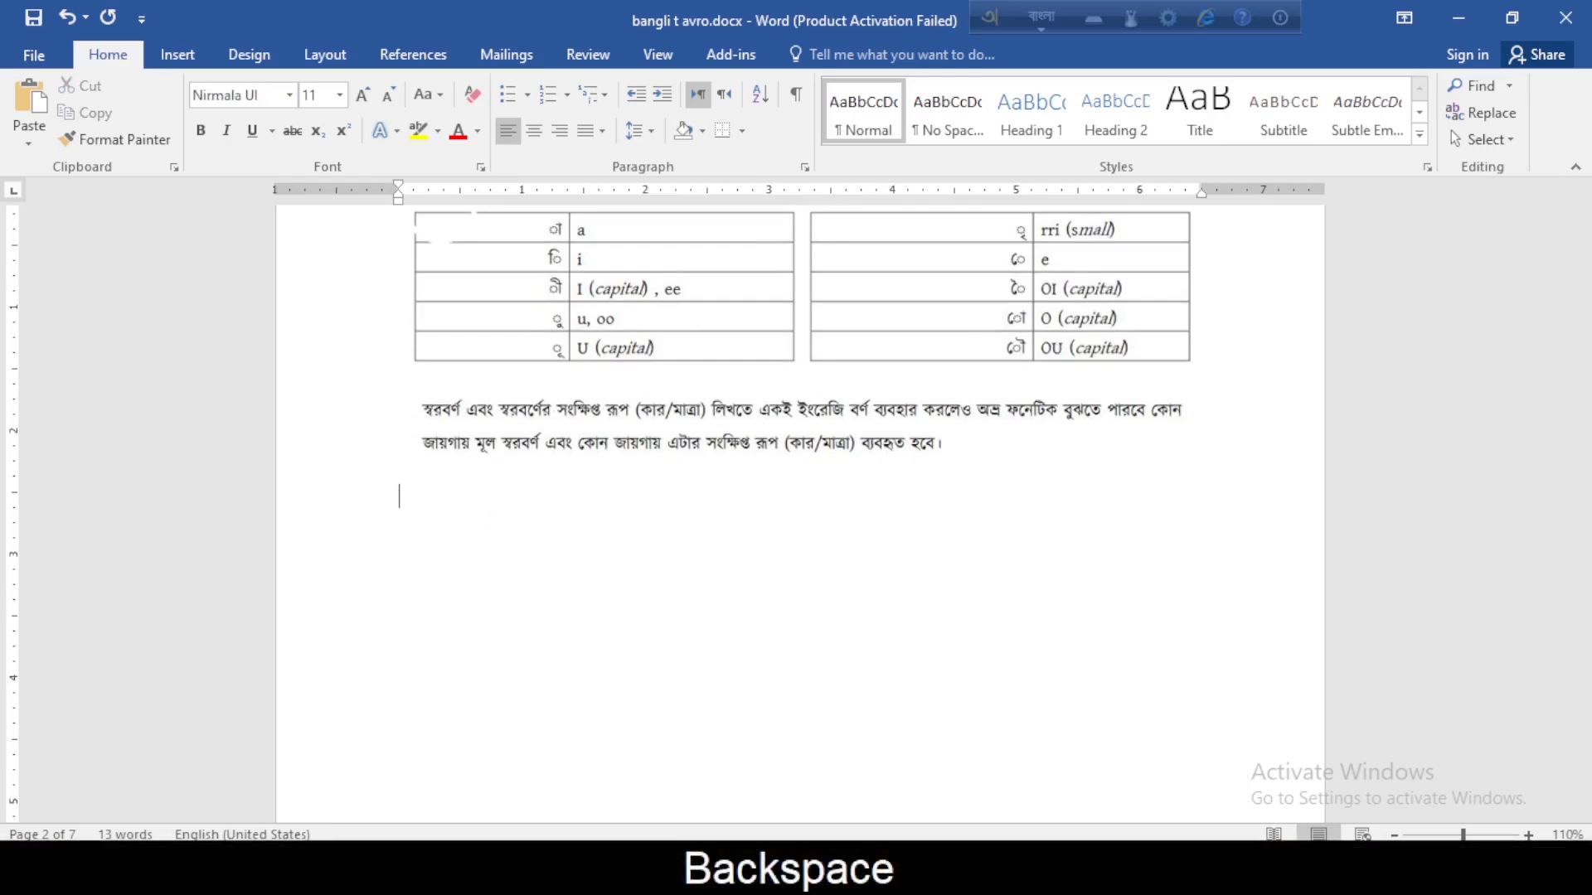
Write ই as "i" on the empty line, set its font to Kalpurush, and delete the letter.
{"action": "type", "text": "i"}
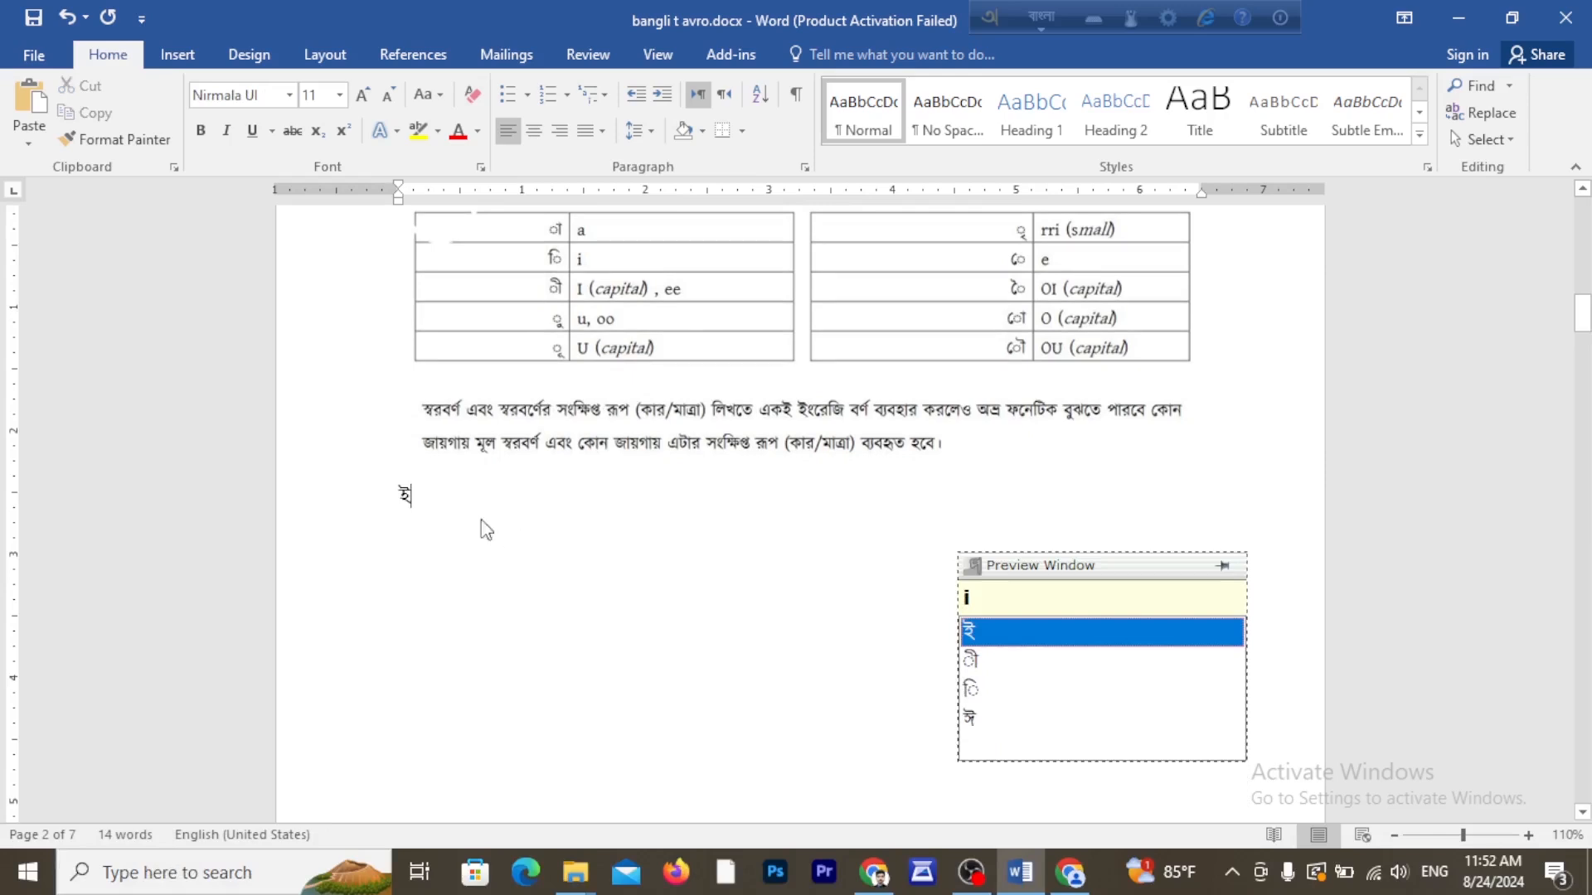
{"action": "double_click", "coordinate": [403, 492]}
{"action": "left_click", "coordinate": [289, 96]}
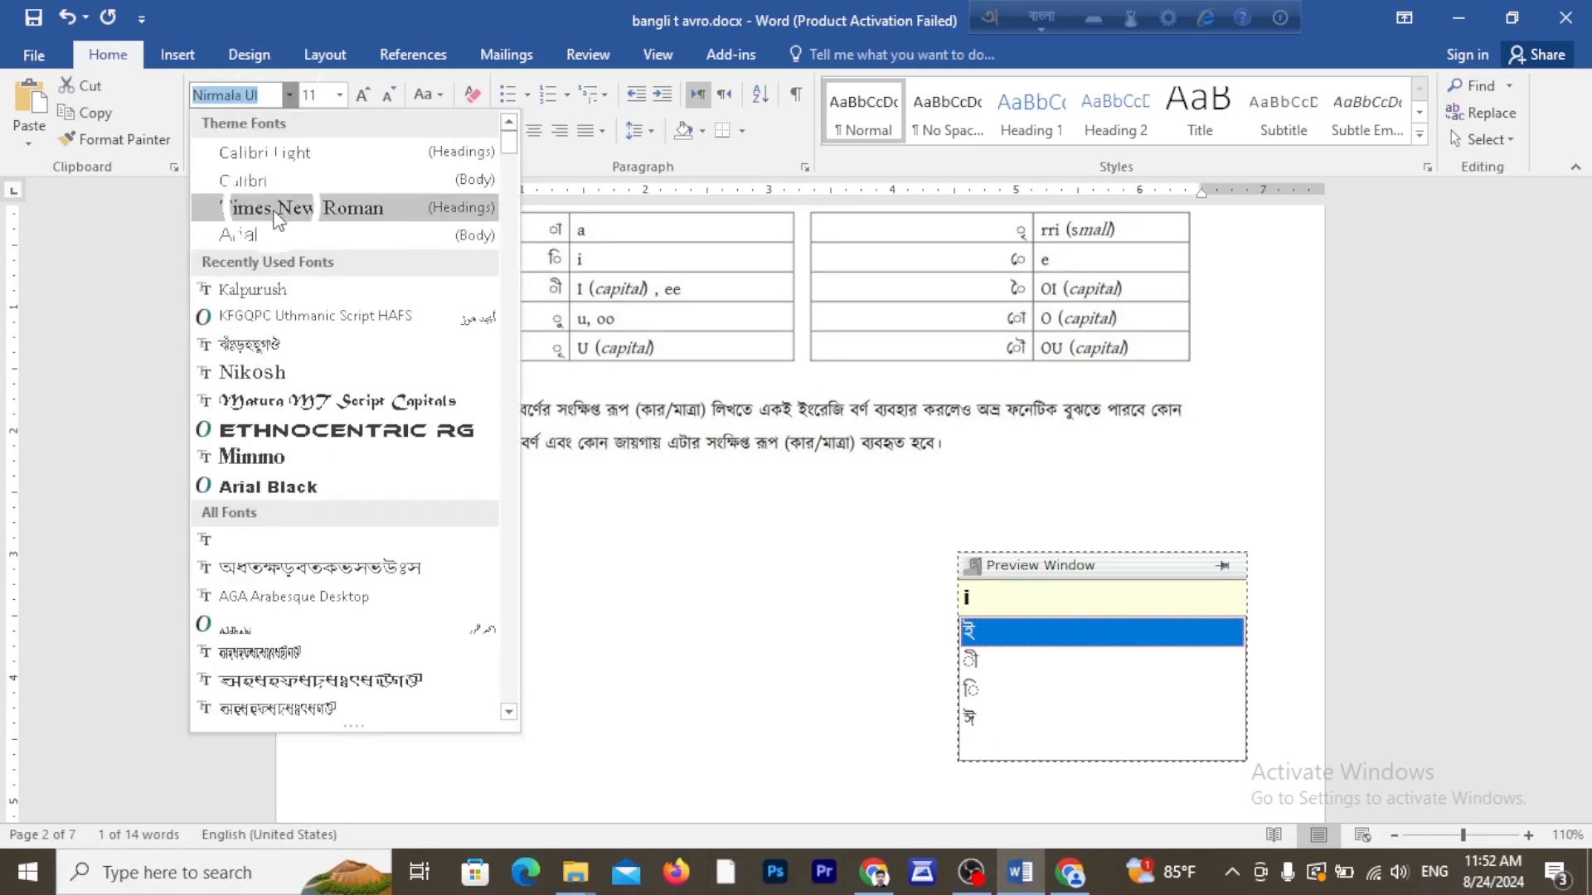
{"action": "left_click", "coordinate": [234, 291]}
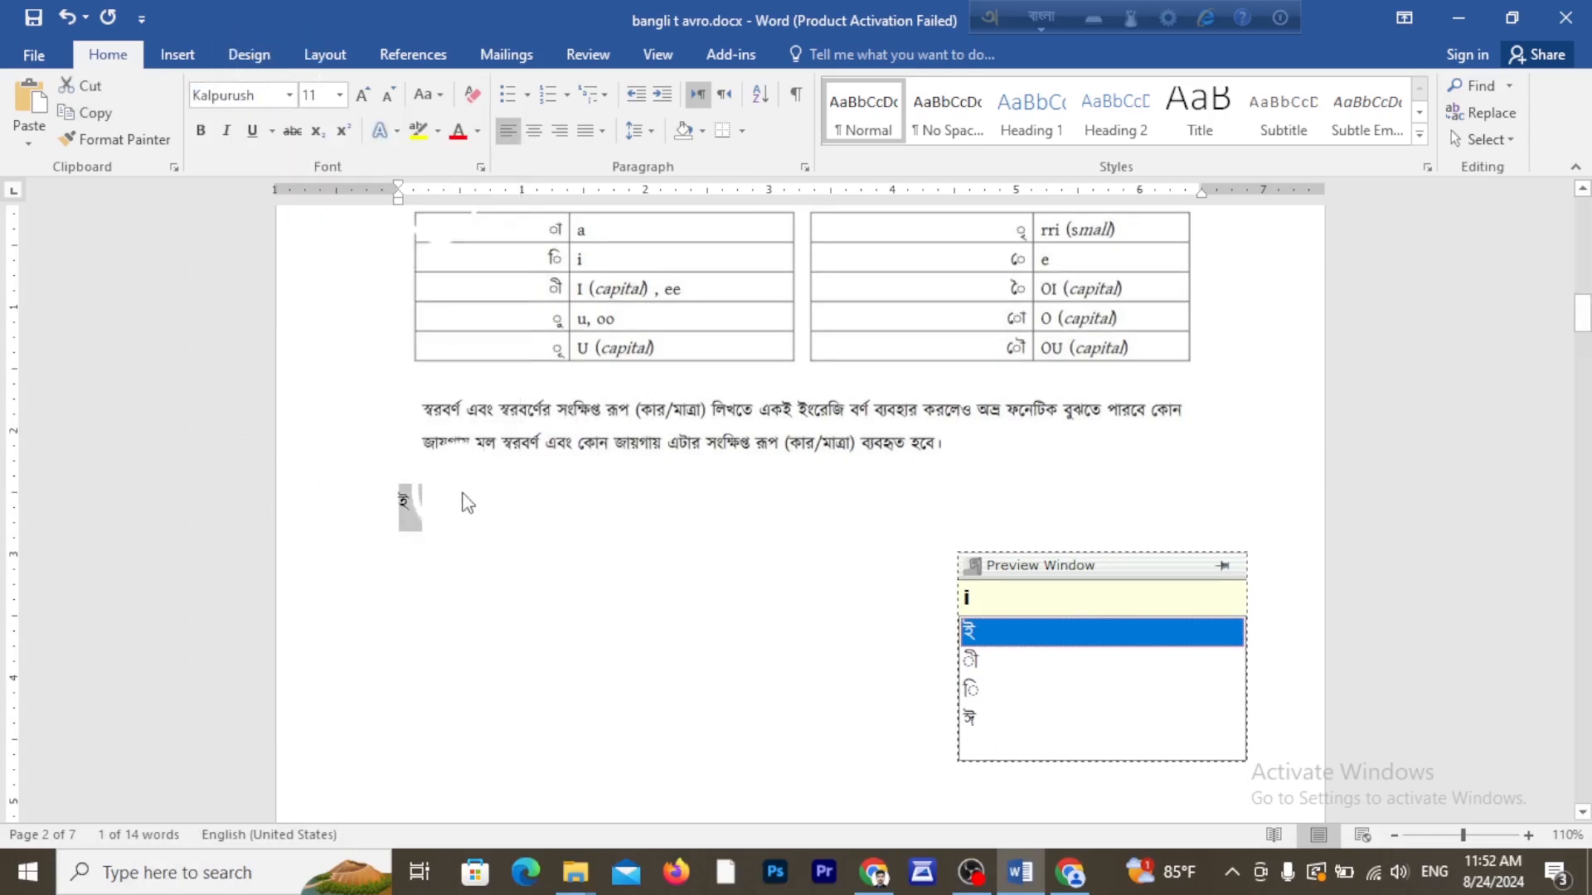
{"action": "left_click", "coordinate": [419, 507]}
{"action": "scroll", "coordinate": [438, 553], "scroll_direction": "up", "scroll_amount": 1}
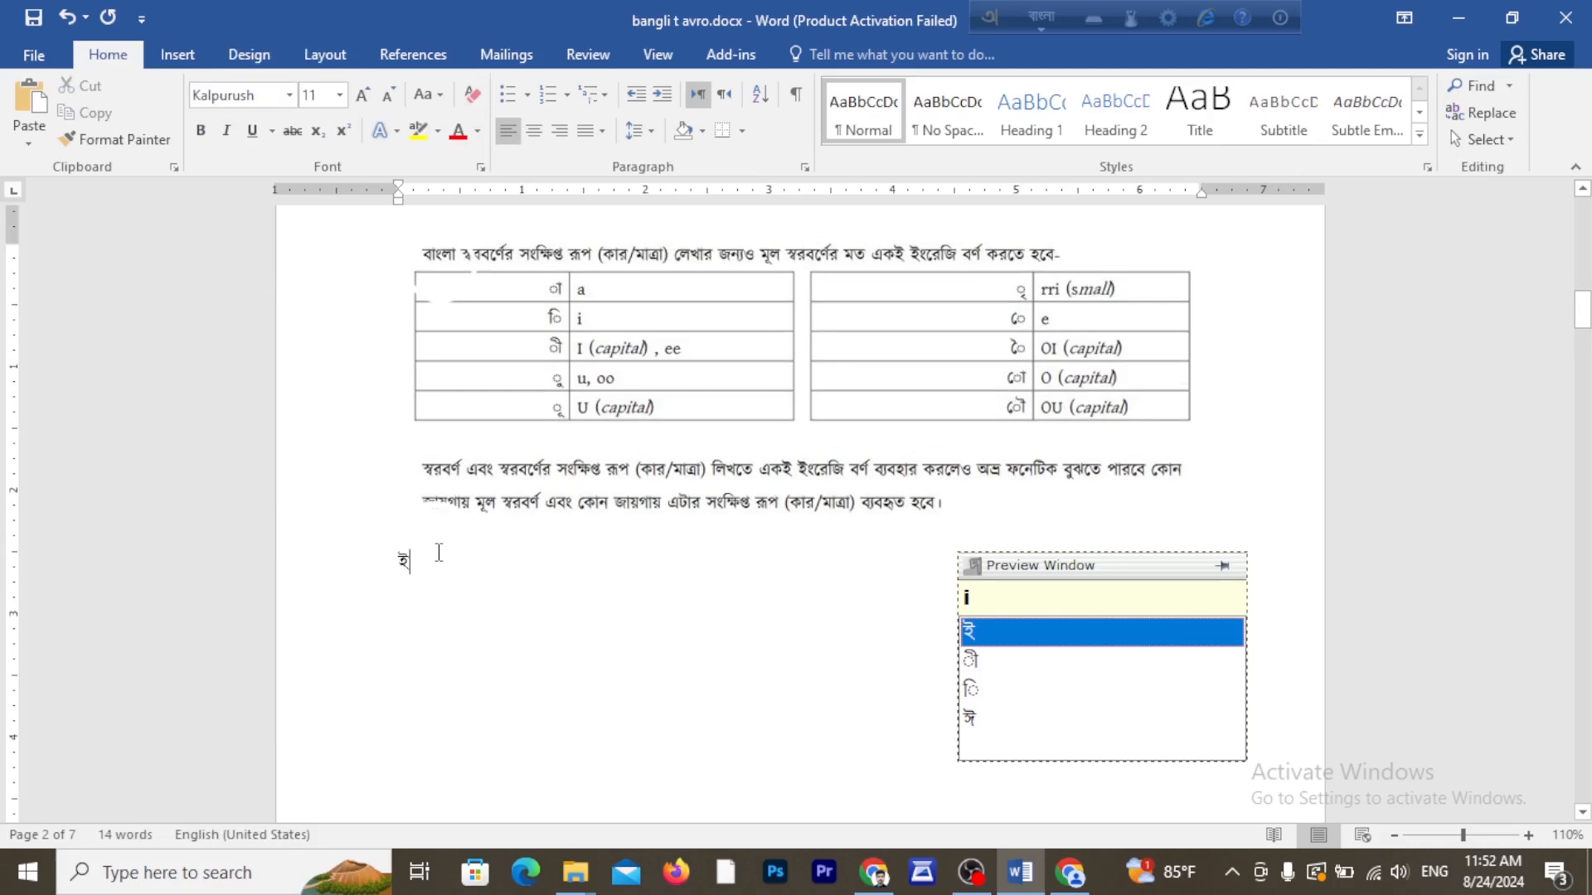
{"action": "key", "text": "BackSpace"}
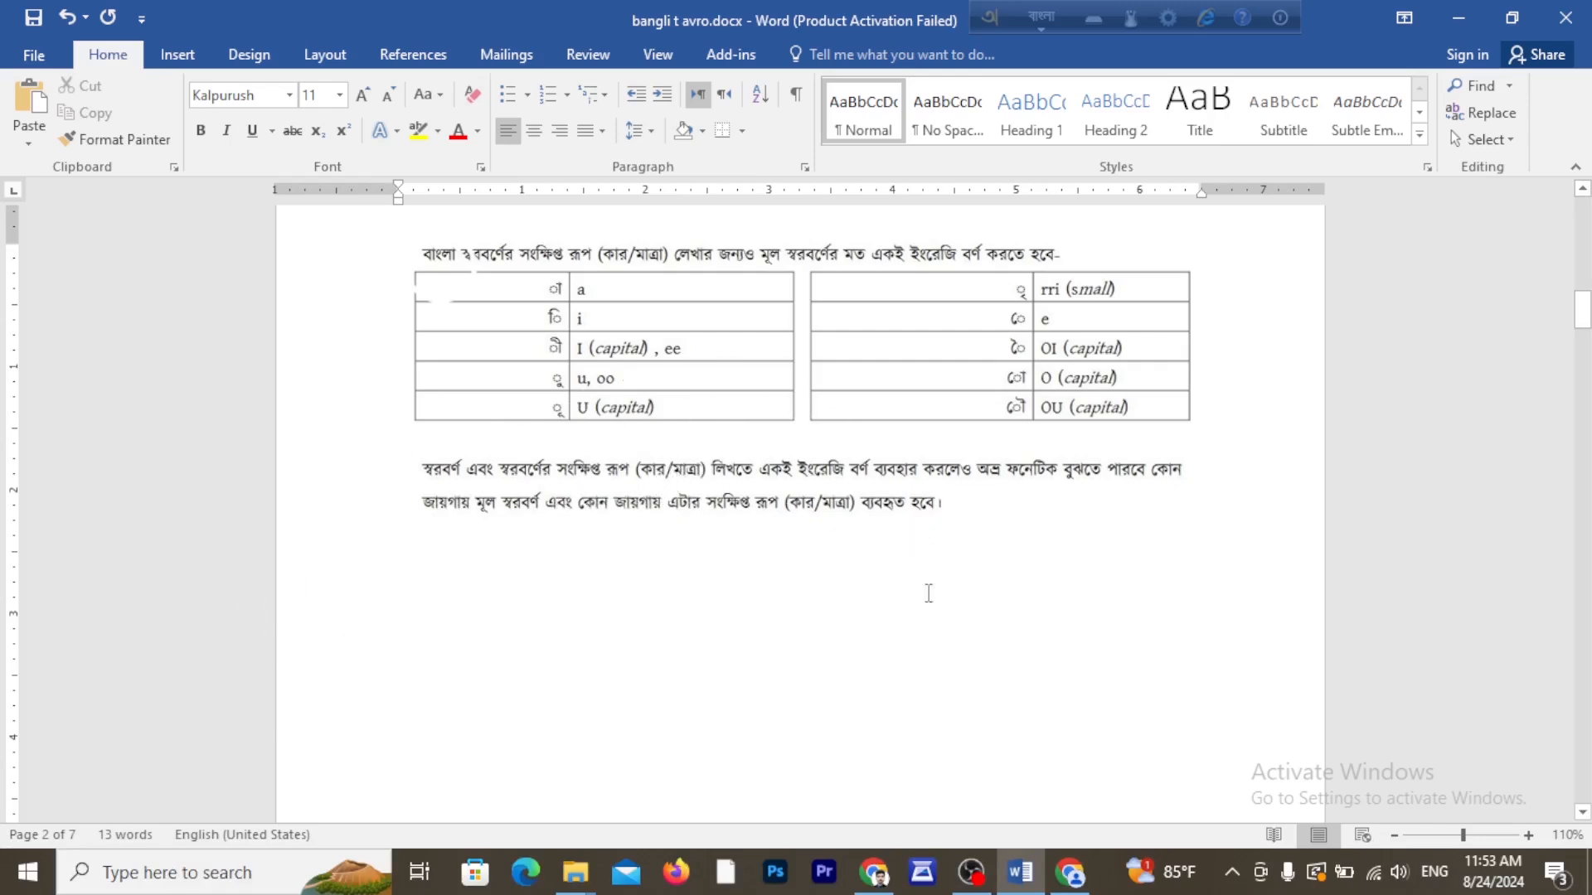
Write the consonant ক as "k" below the vowel-sign note, replacing the trial "j", and set its font size to 36.
{"action": "type", "text": "j"}
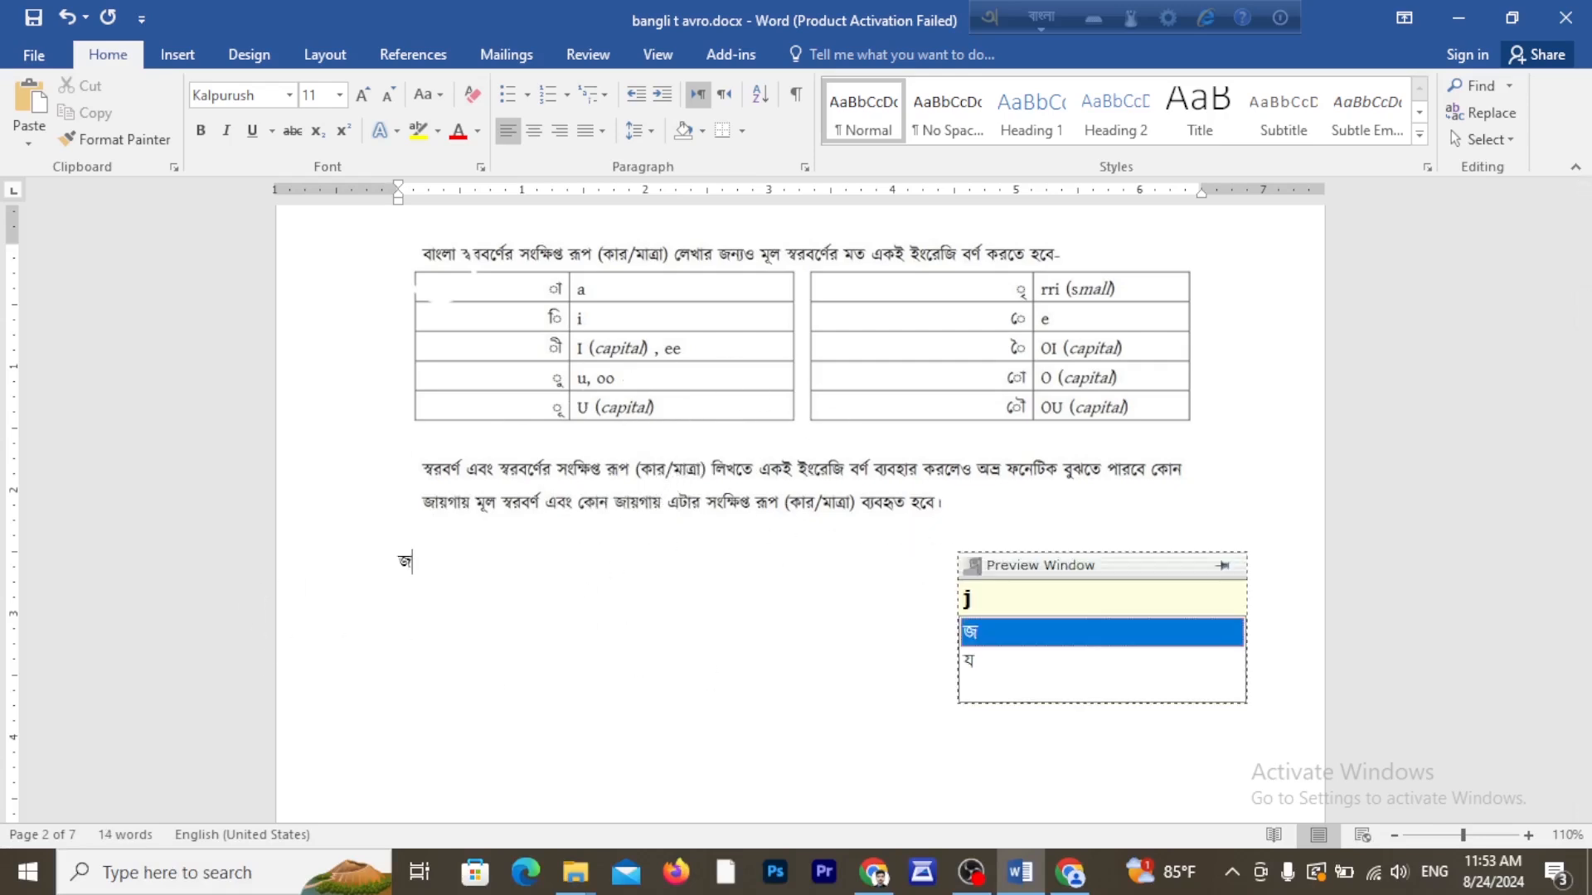
{"action": "key", "text": "BackSpace"}
{"action": "type", "text": "k"}
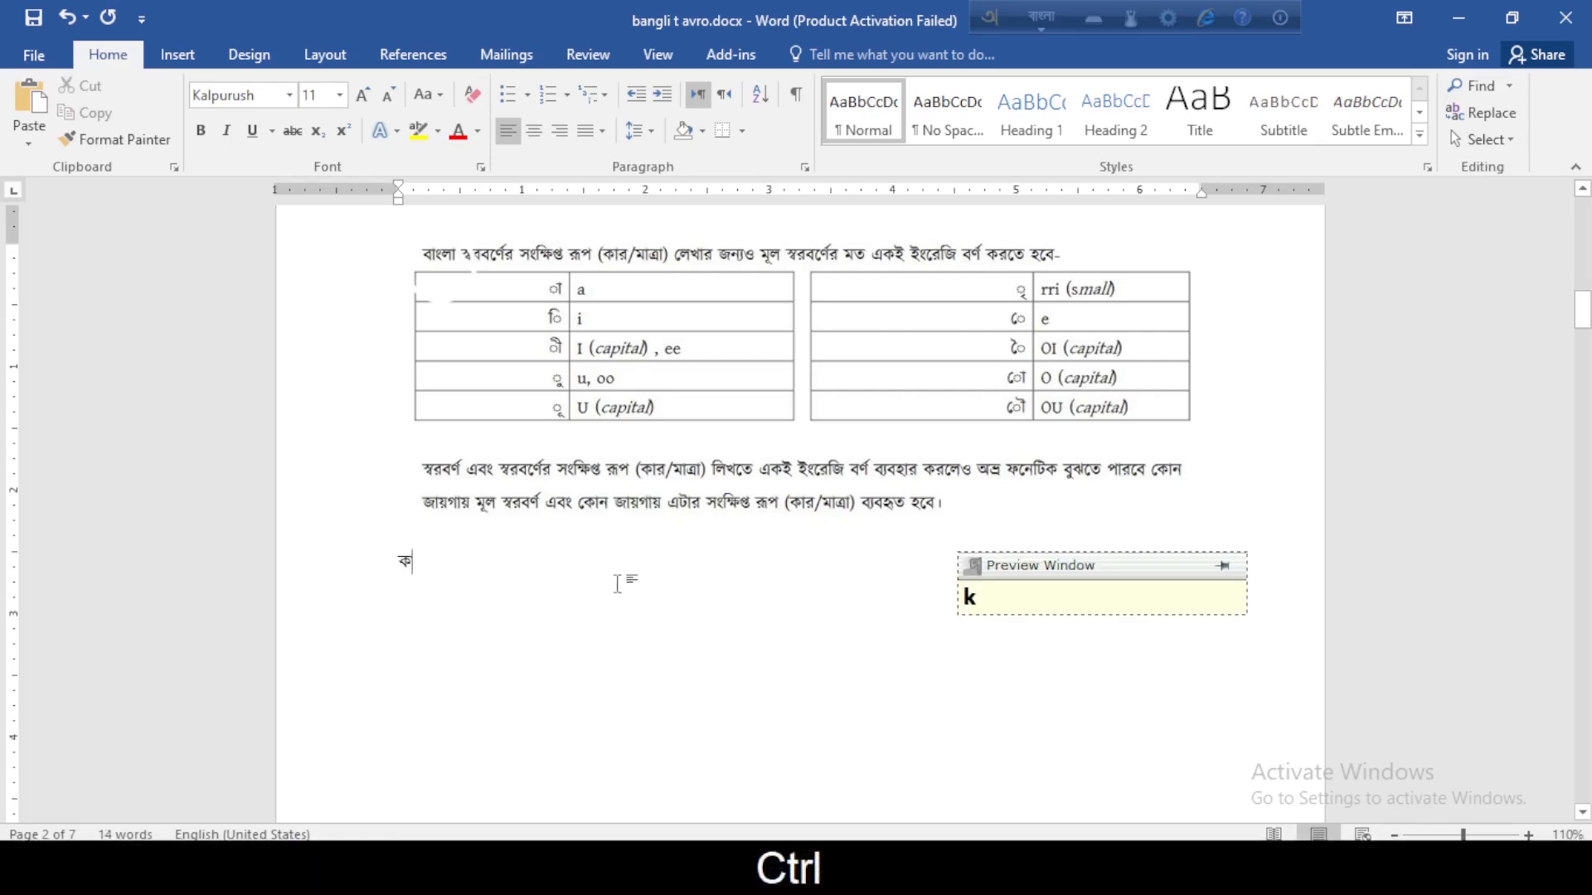
{"action": "left_click", "coordinate": [384, 575]}
{"action": "left_click", "coordinate": [339, 94]}
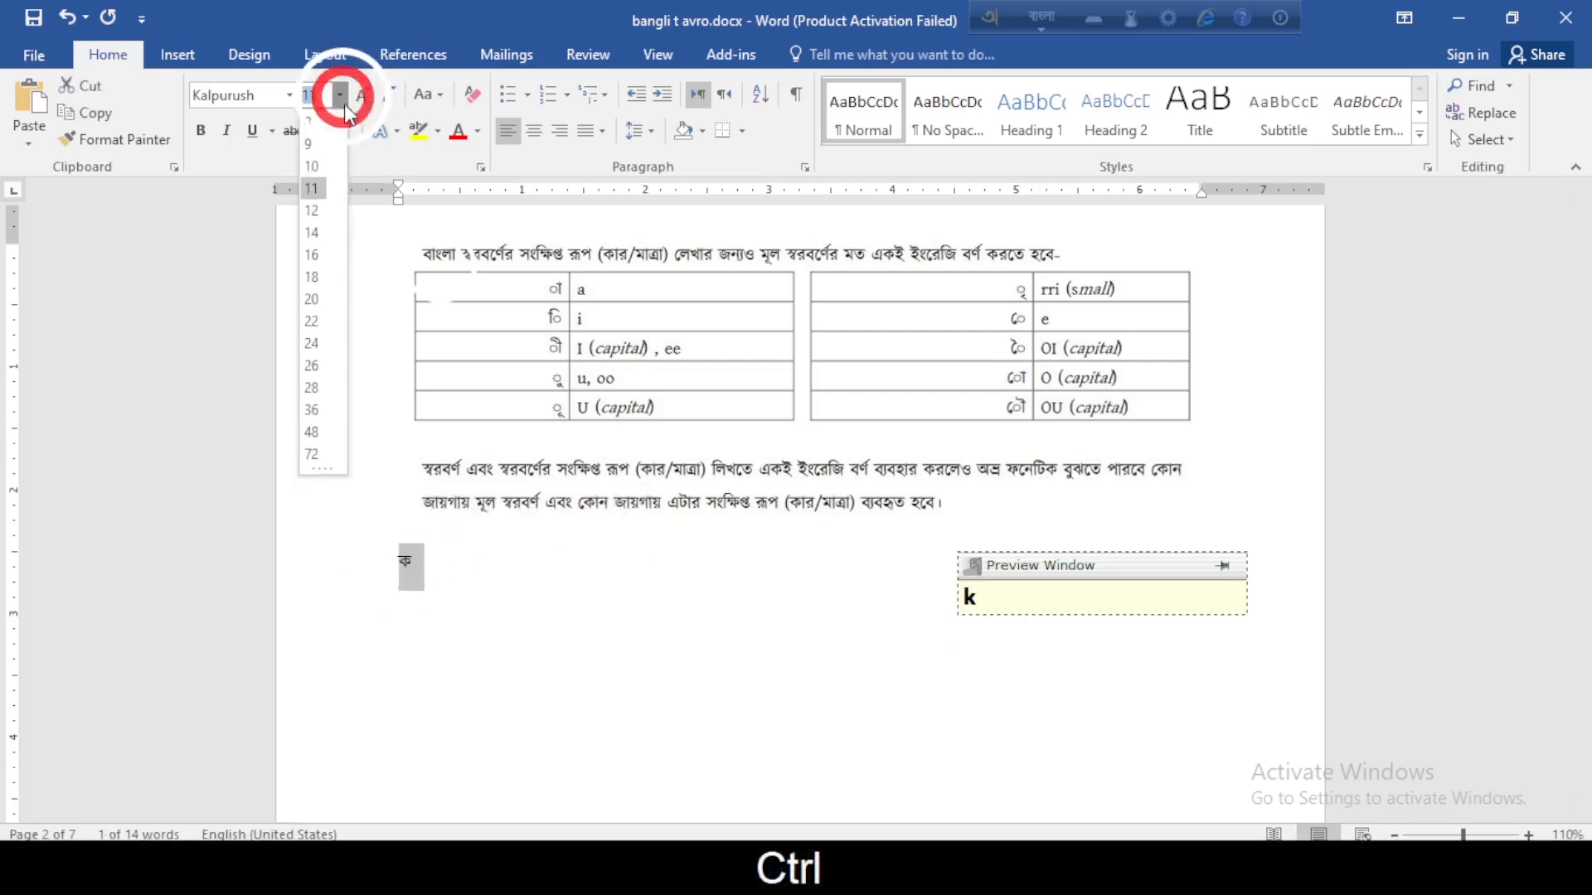
{"action": "left_click", "coordinate": [316, 415]}
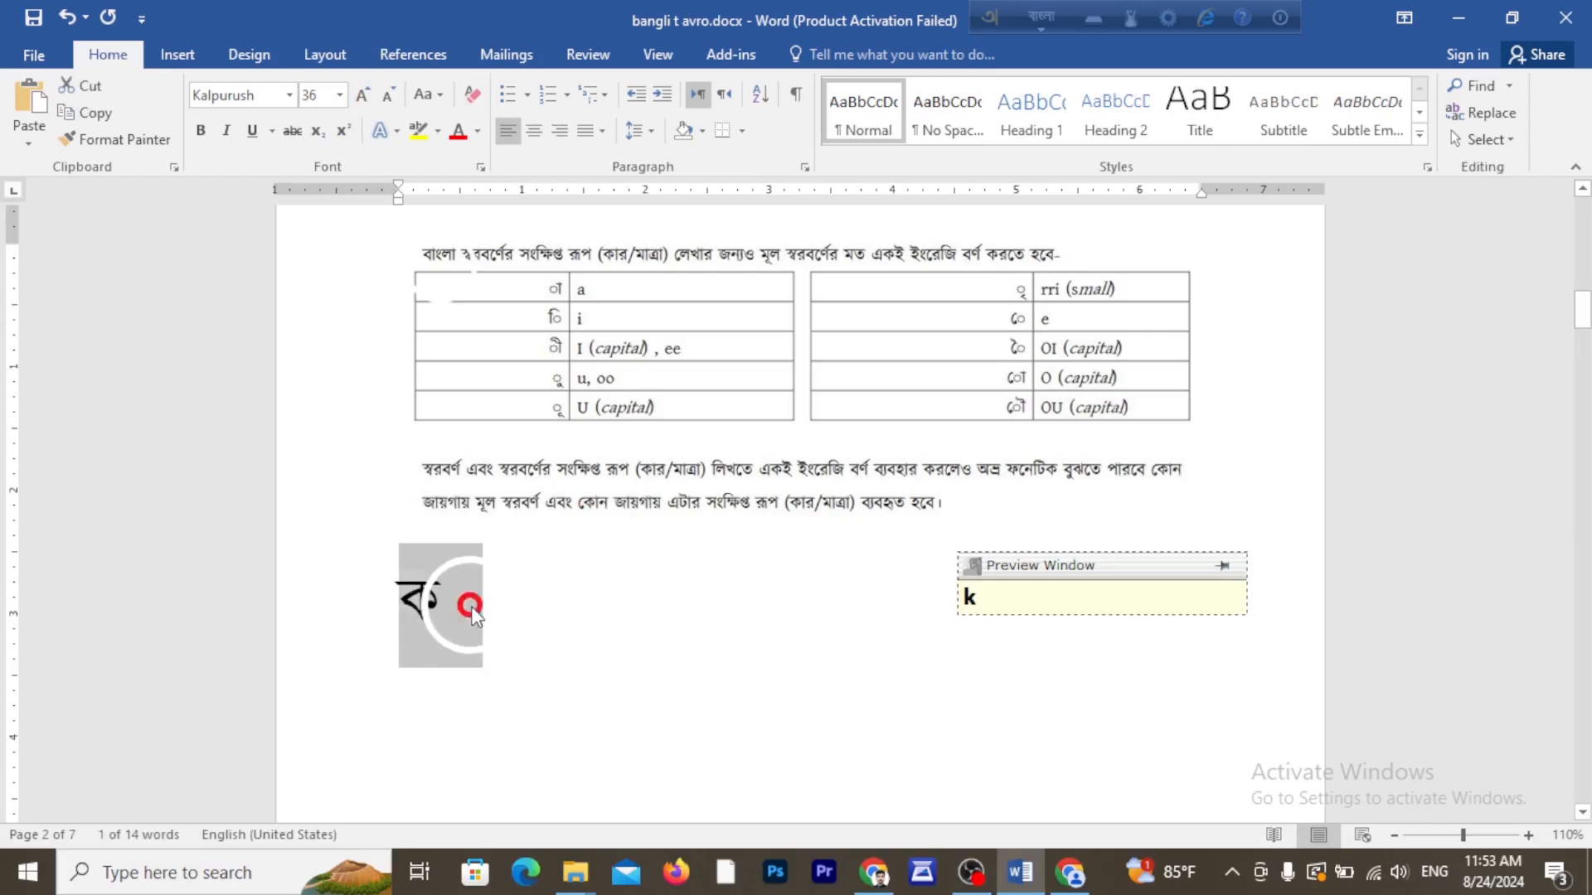
{"action": "left_click", "coordinate": [512, 589]}
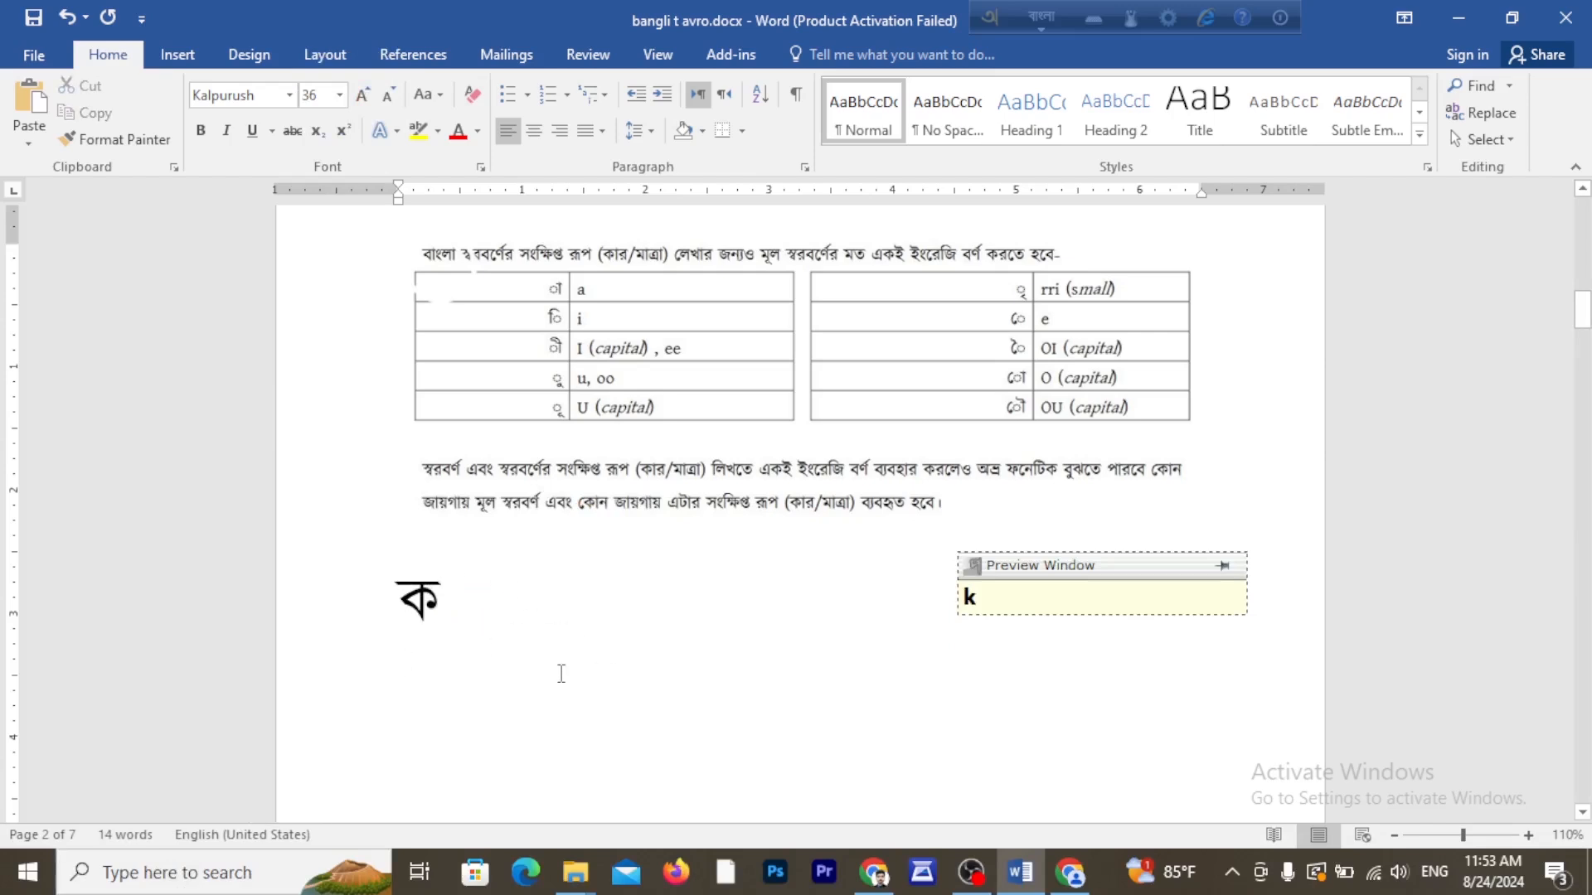
Extend ক to কা with "a", then enter "ki" as a second word and choose the suggestion কই.
{"action": "type", "text": "a"}
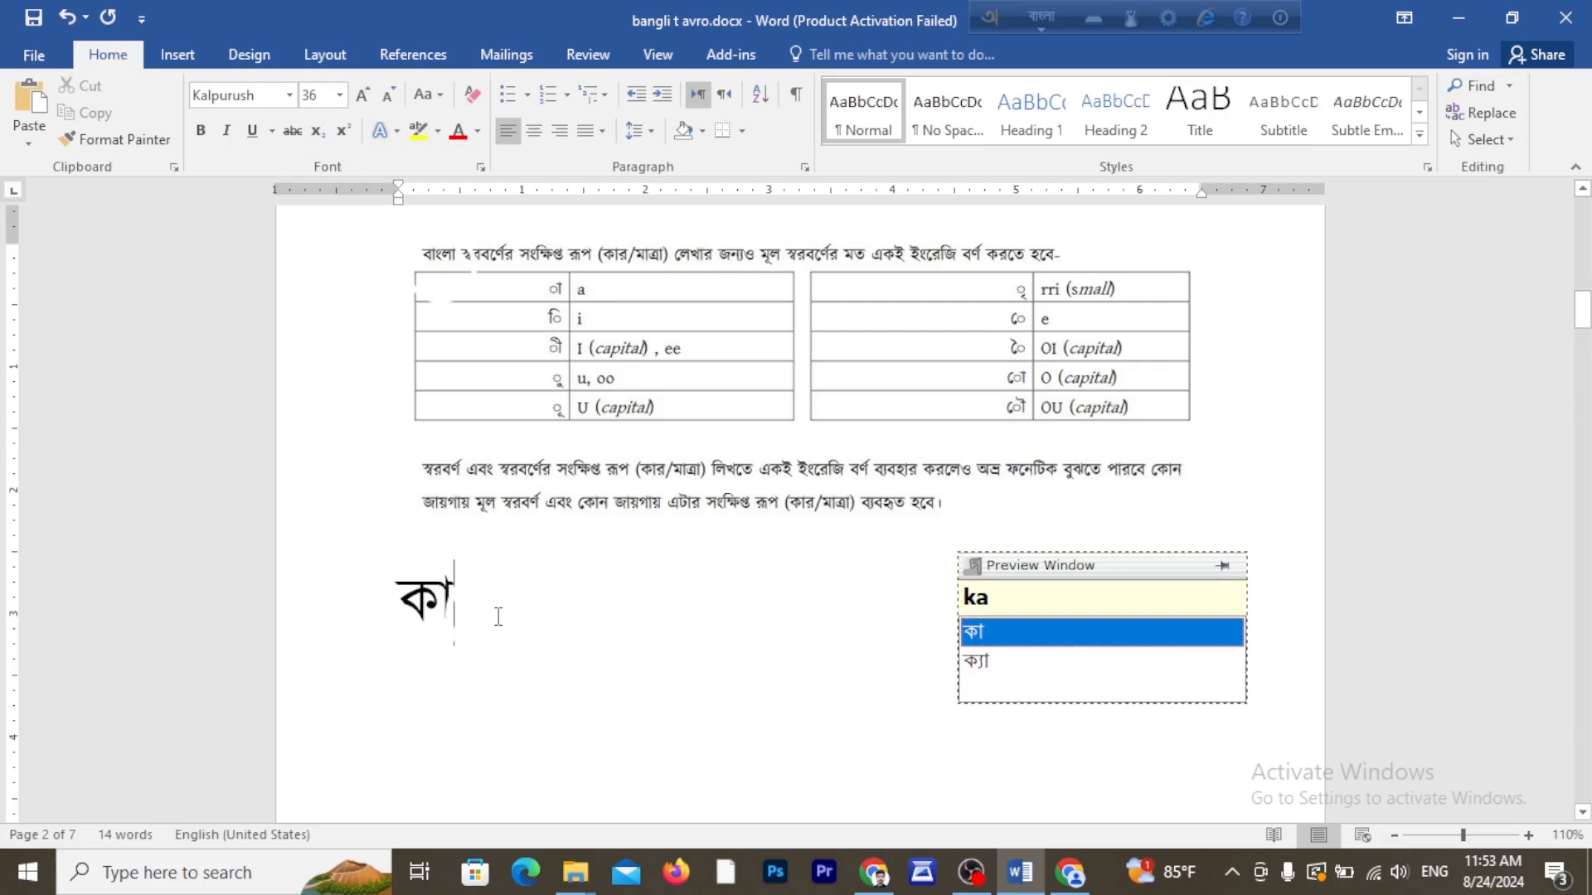
{"action": "type", "text": " k"}
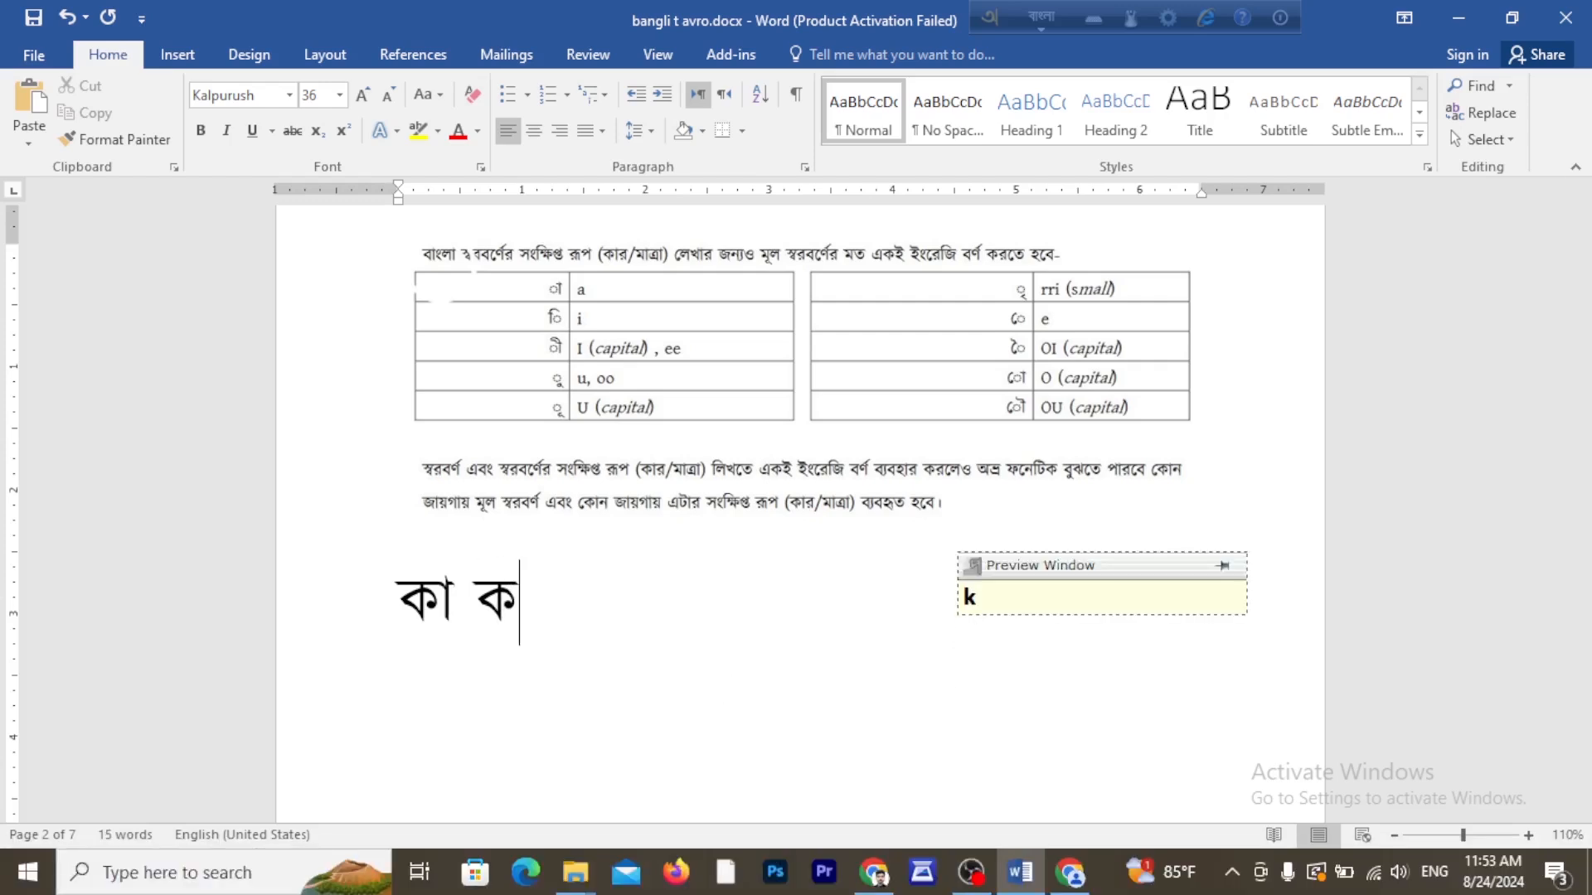
{"action": "type", "text": "i"}
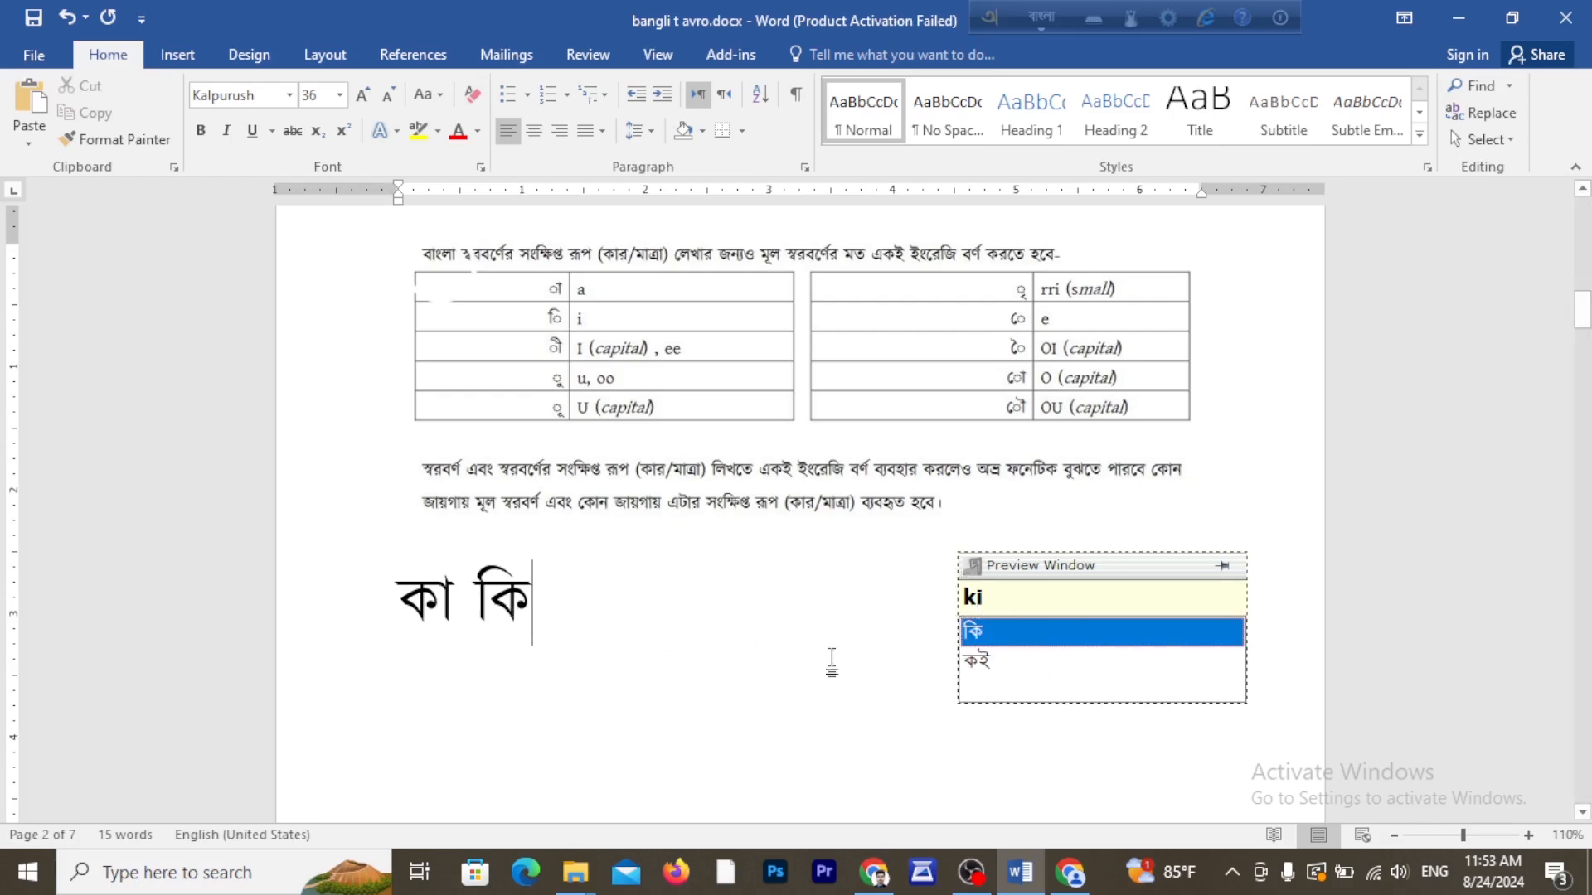
{"action": "left_click", "coordinate": [988, 663]}
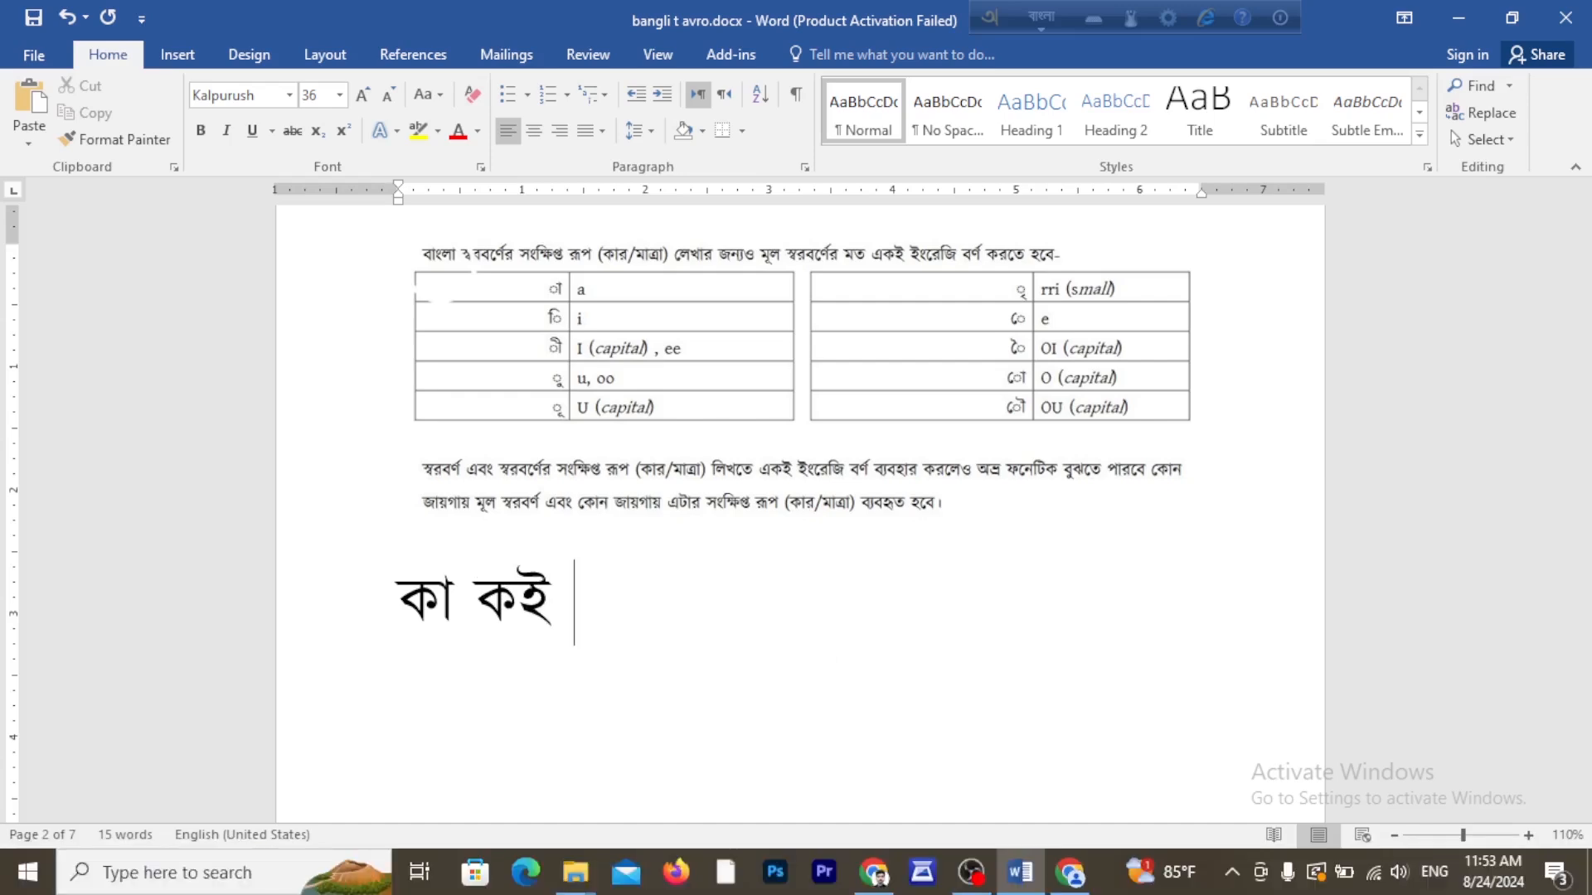
Write the word আমার as "amar" after কই, and delete কা and কই in front of it.
{"action": "type", "text": "am"}
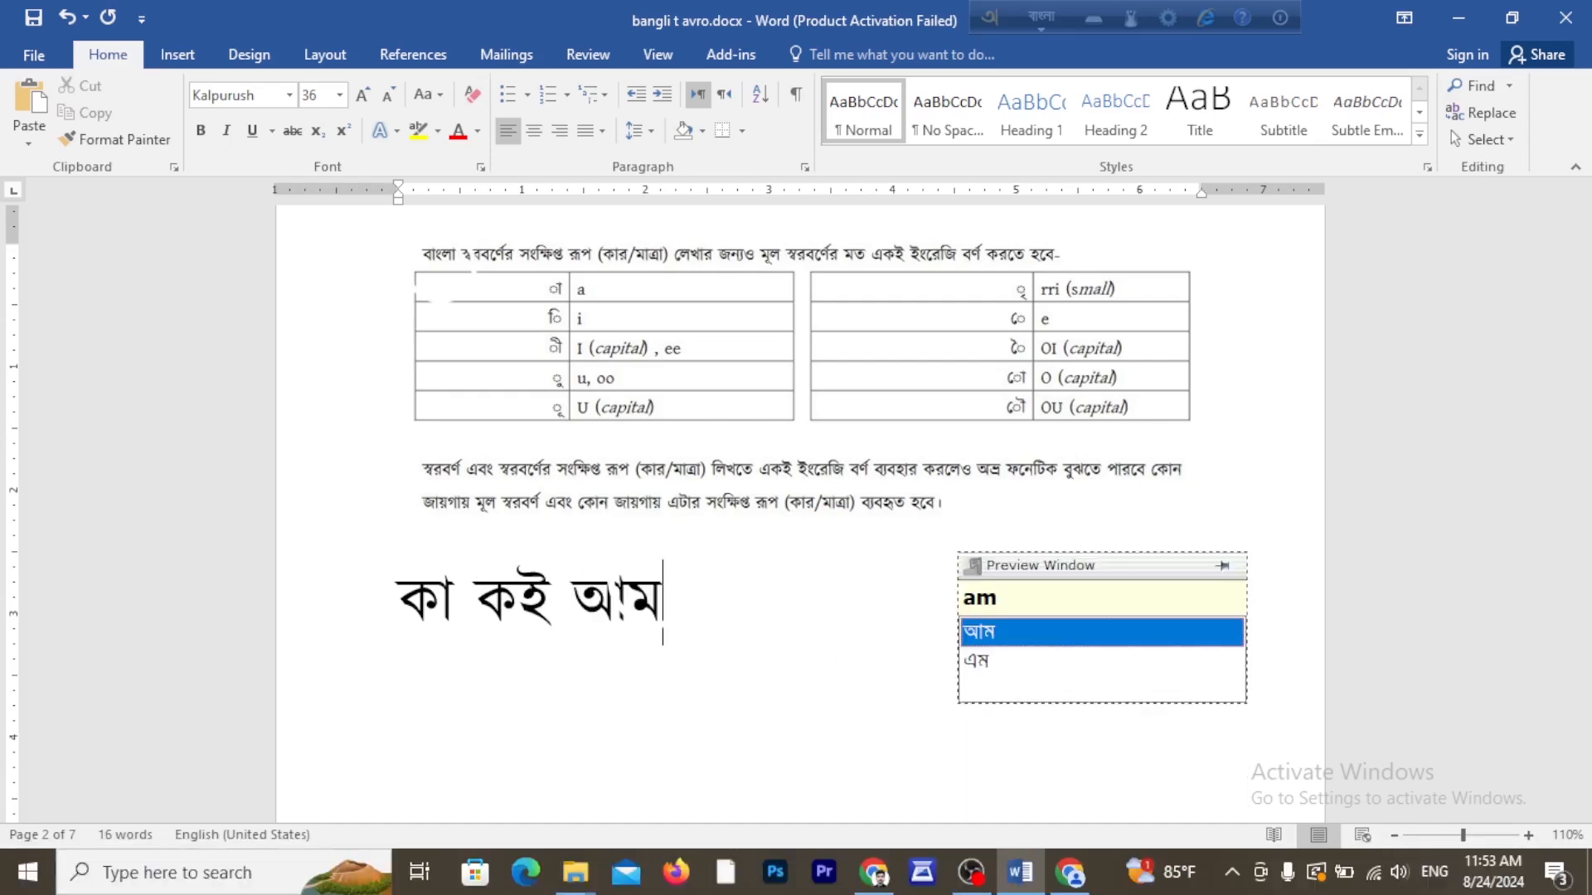
{"action": "type", "text": "ar"}
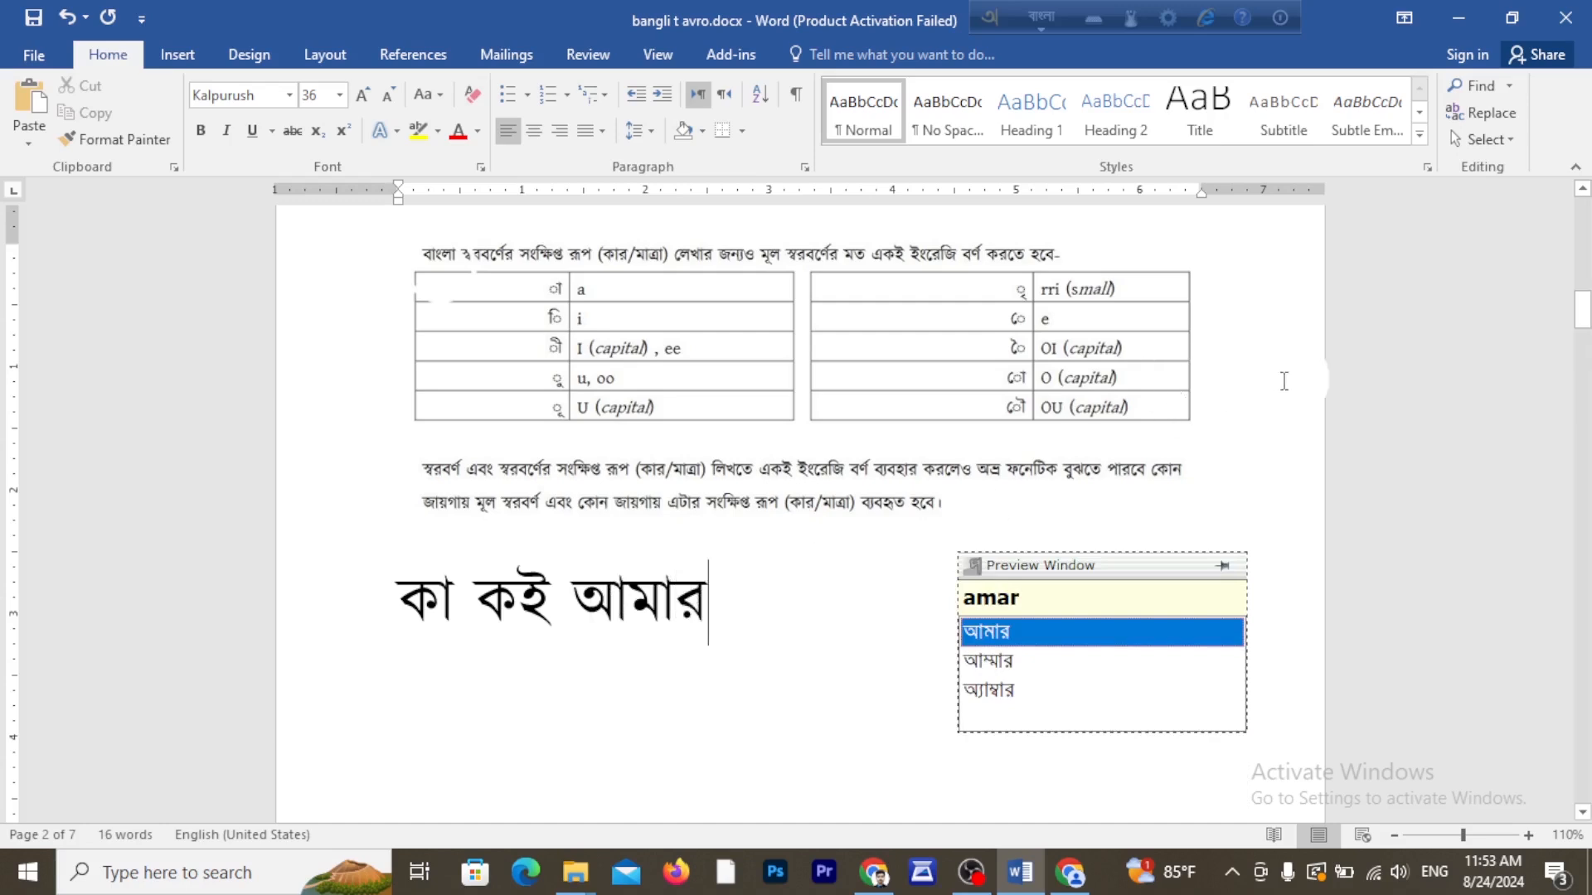
{"action": "left_click_drag", "start_coordinate": [566, 608], "coordinate": [390, 601]}
{"action": "key", "text": "BackSpace"}
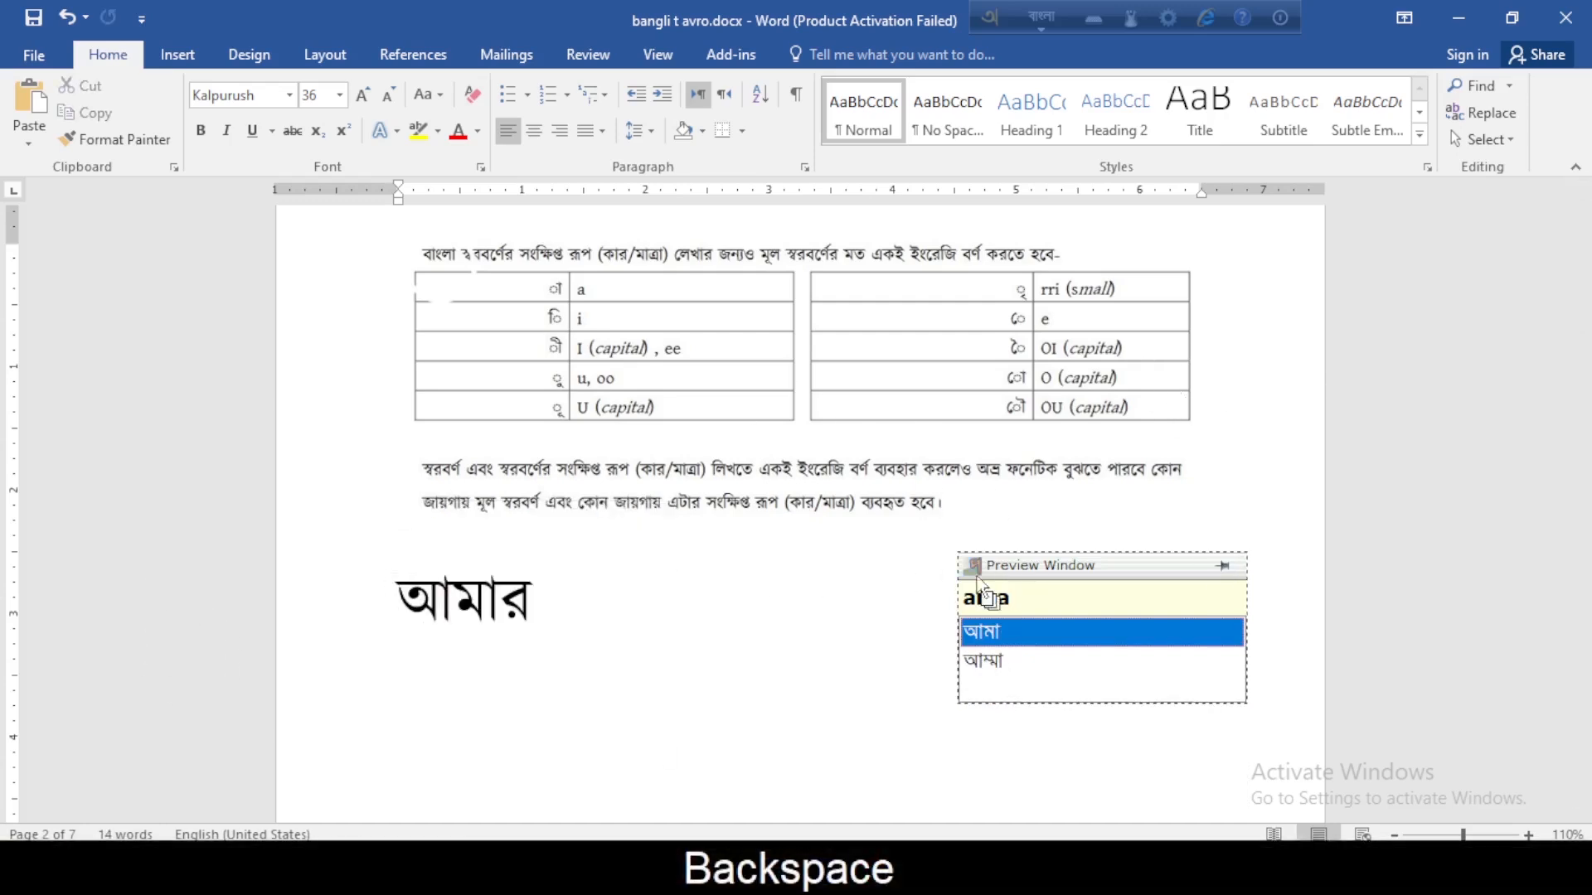
Delete the practice word আমার below the vowel-sign note.
{"action": "left_click", "coordinate": [550, 609]}
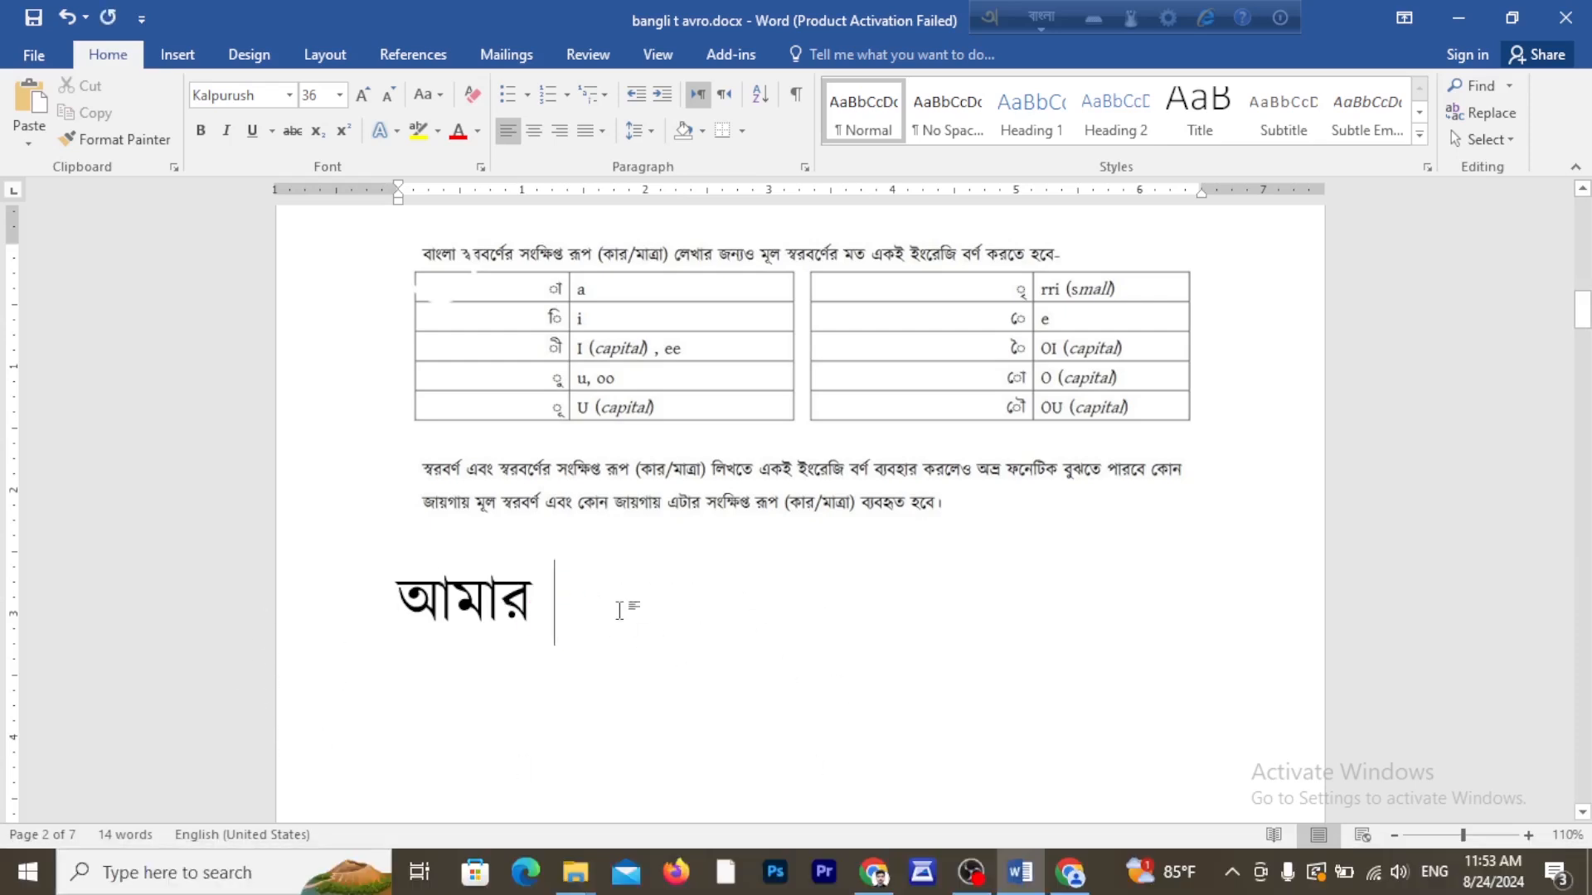
{"action": "left_click_drag", "start_coordinate": [618, 611], "coordinate": [404, 608]}
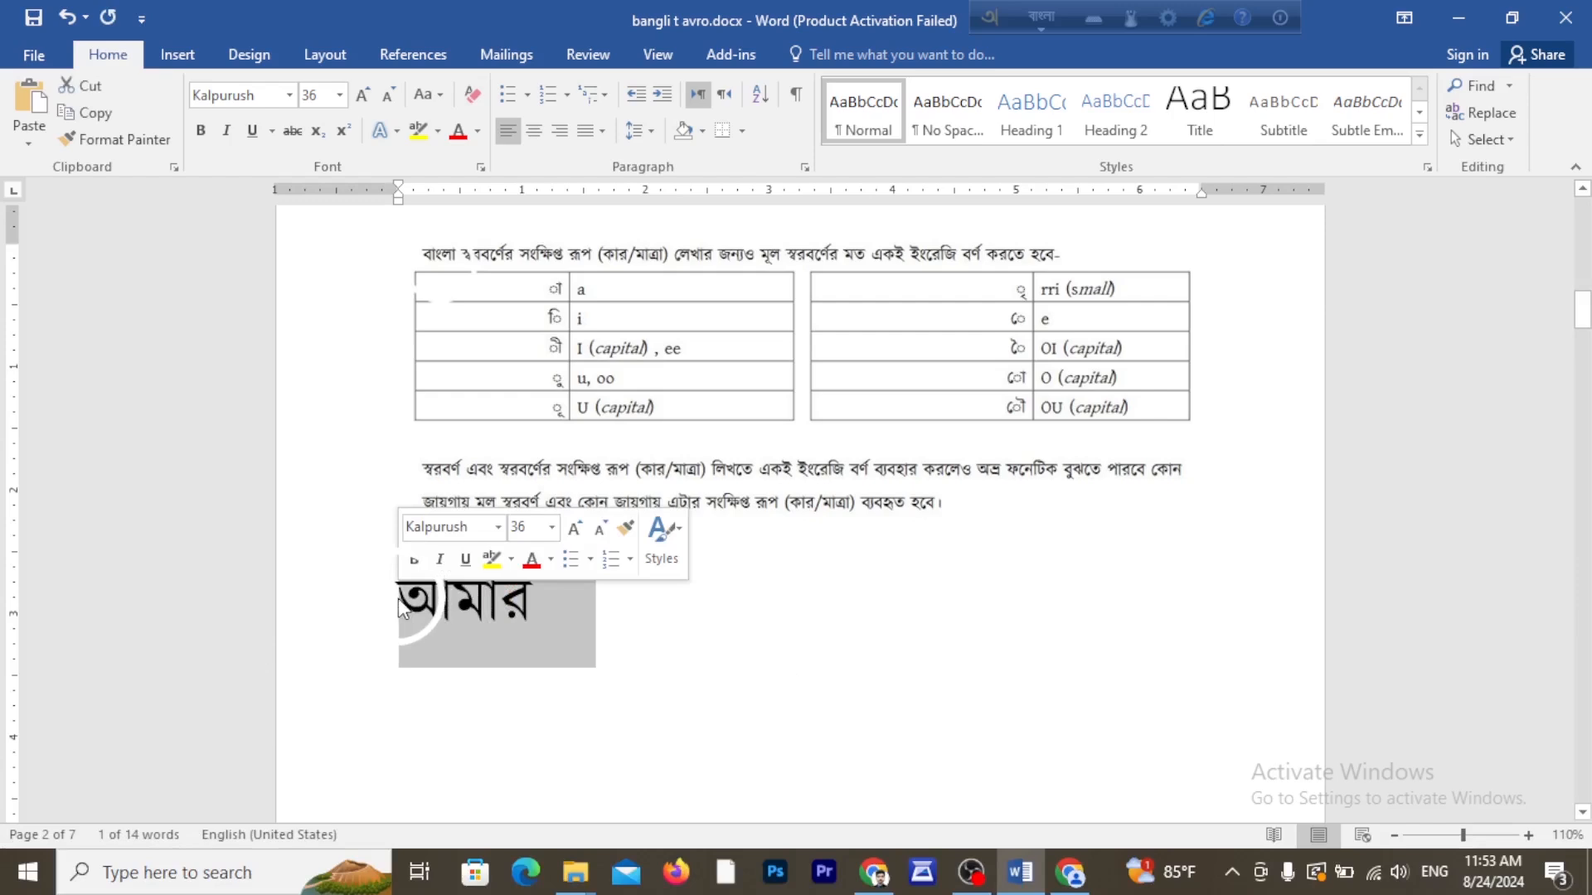
{"action": "key", "text": "BackSpace"}
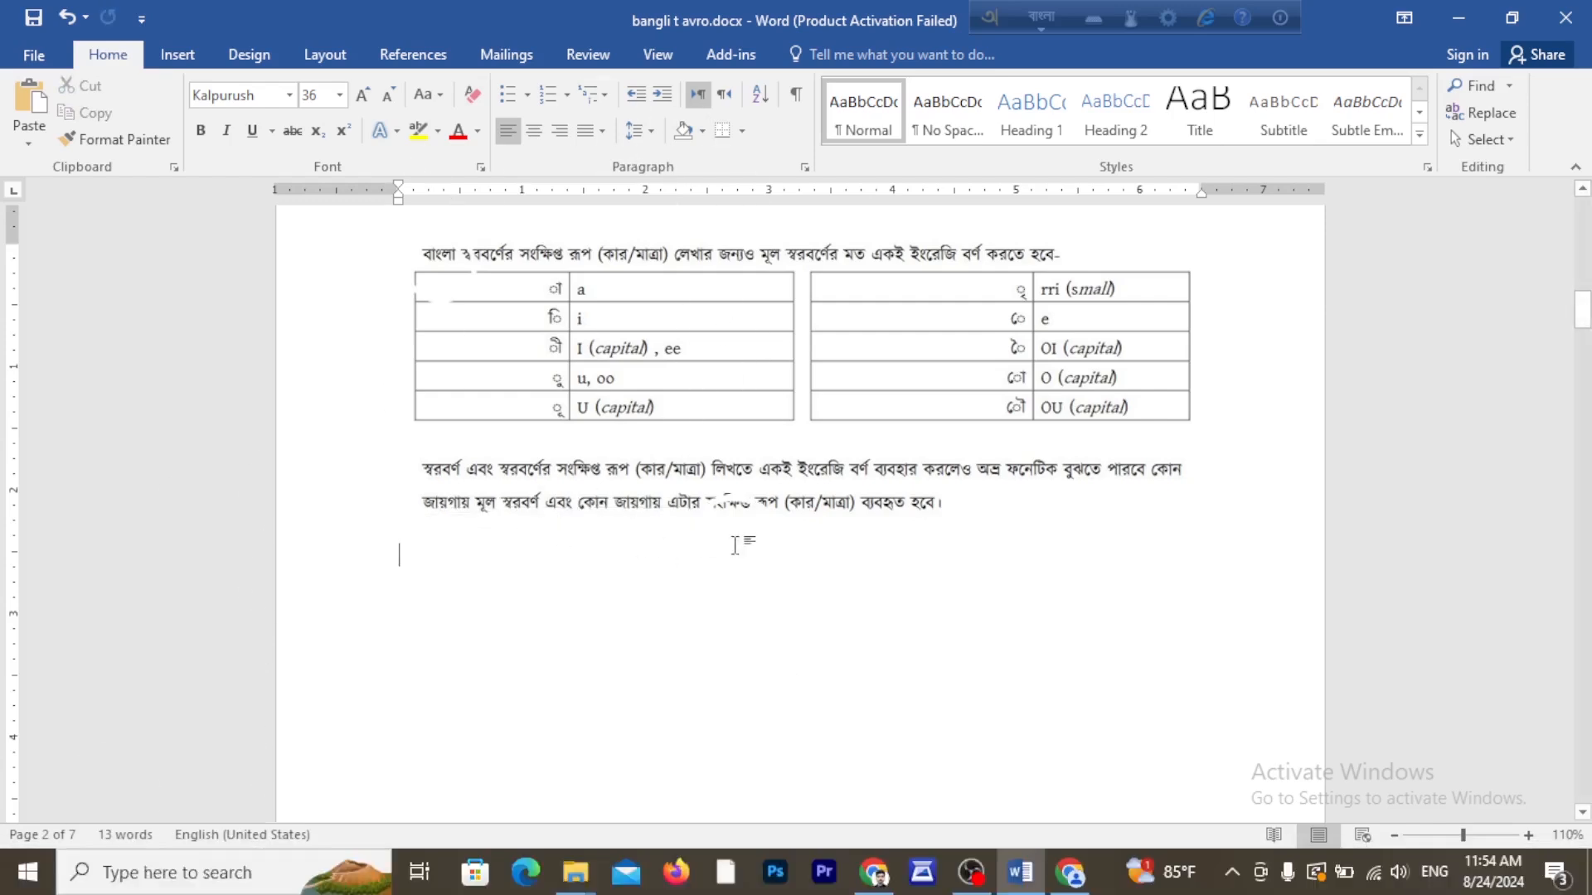
Go to rule 2 on page 3 and examine the table of consonants with their Latin spellings.
{"action": "scroll", "coordinate": [720, 639], "scroll_direction": "down", "scroll_amount": 3}
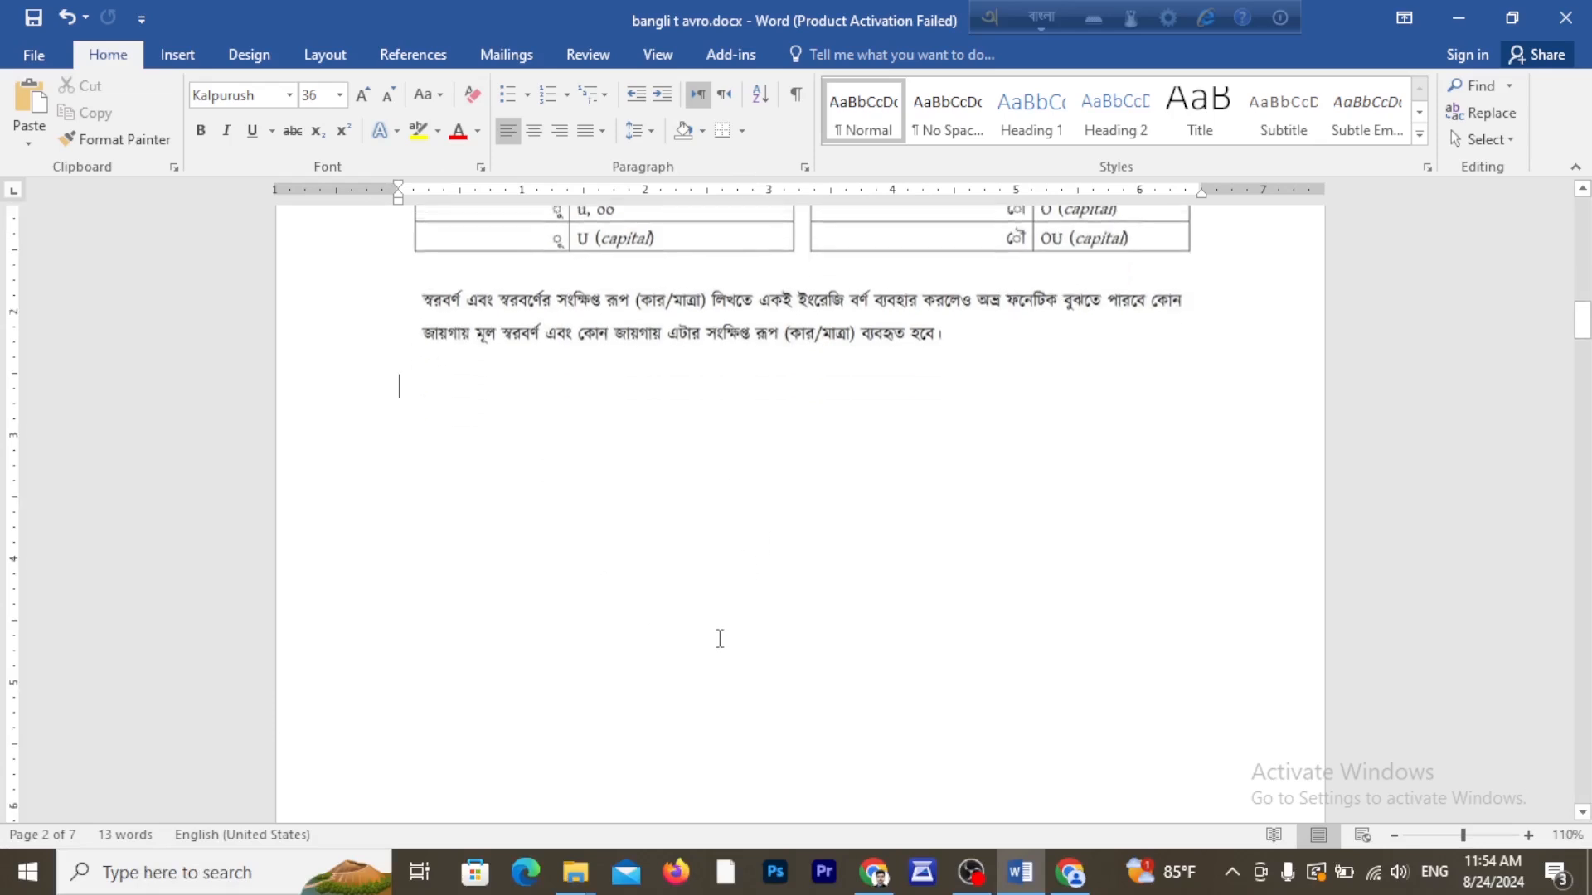
{"action": "scroll", "coordinate": [719, 638], "scroll_direction": "down", "scroll_amount": 10}
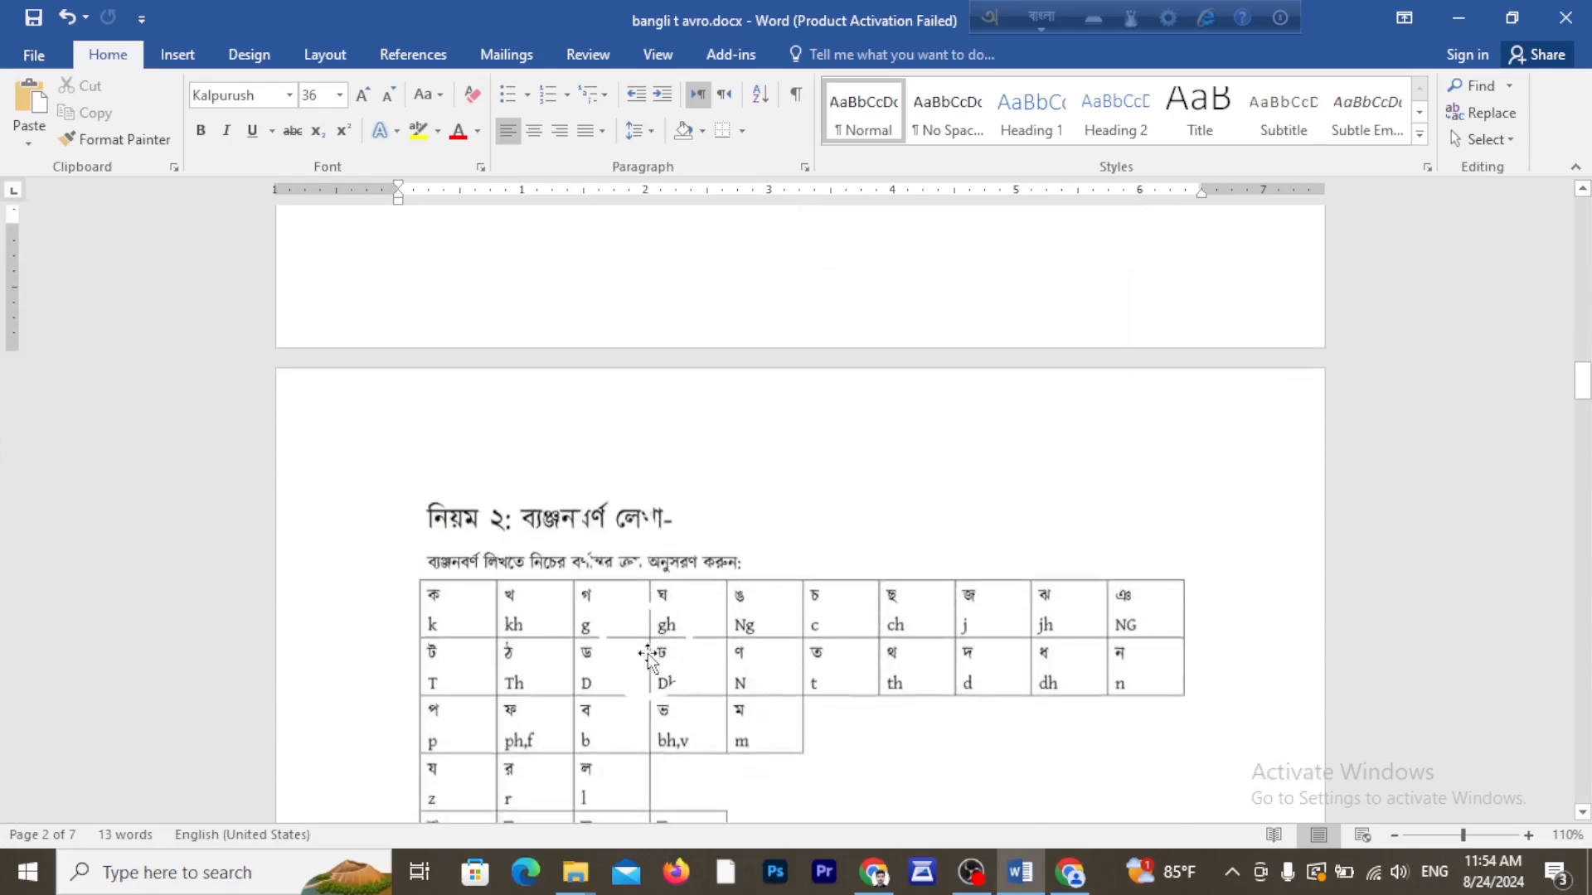
{"action": "scroll", "coordinate": [648, 655], "scroll_direction": "down", "scroll_amount": 5}
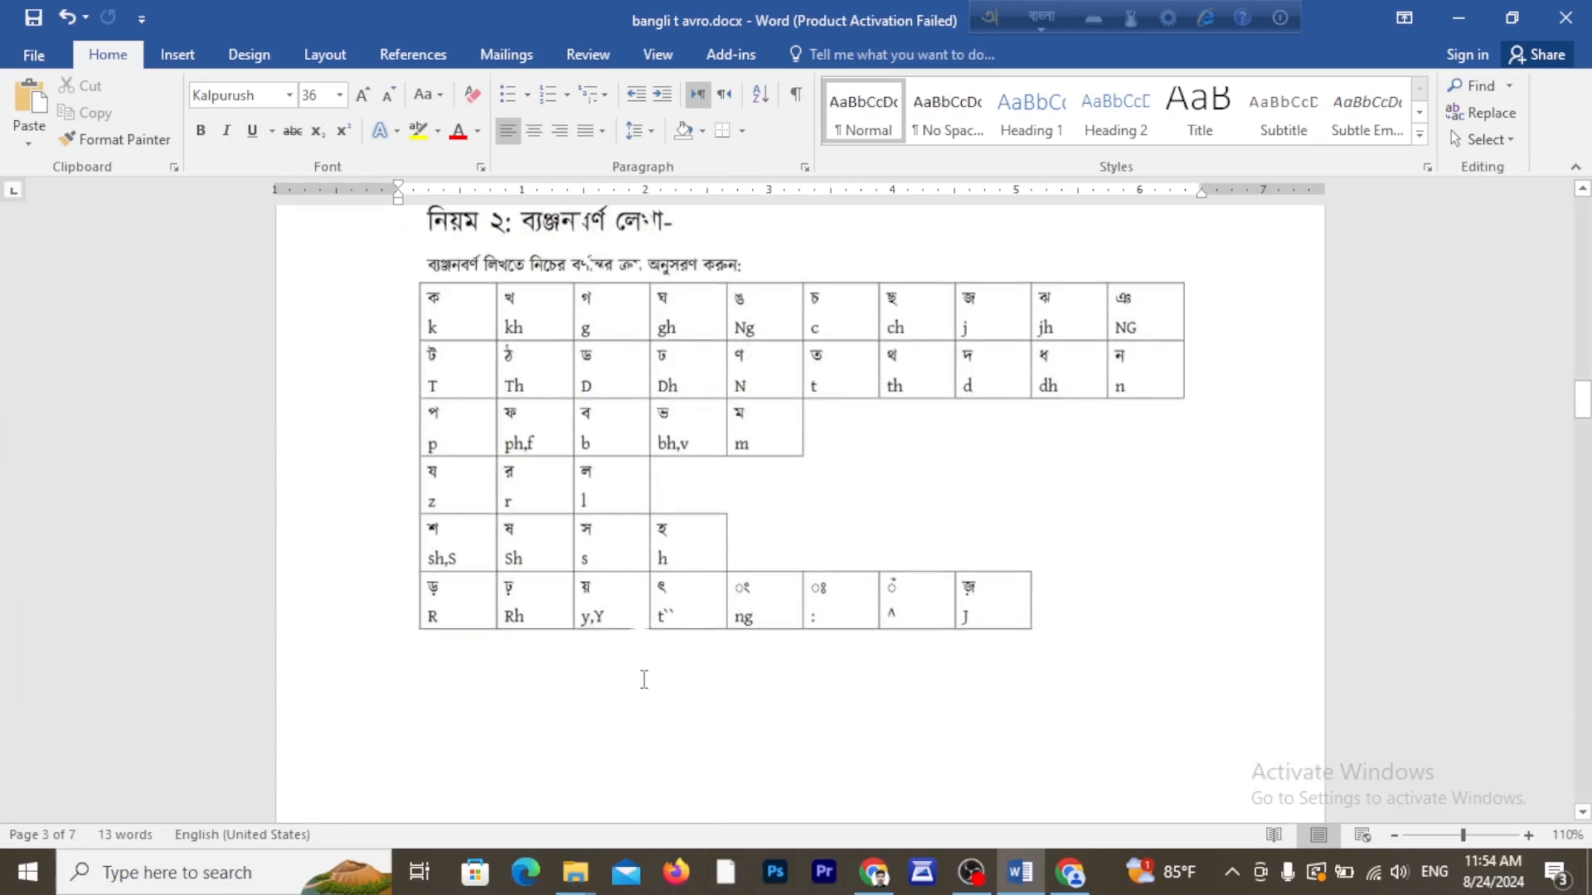
{"action": "scroll", "coordinate": [579, 497], "scroll_direction": "up", "scroll_amount": 3}
{"action": "scroll", "coordinate": [594, 437], "scroll_direction": "down", "scroll_amount": 1}
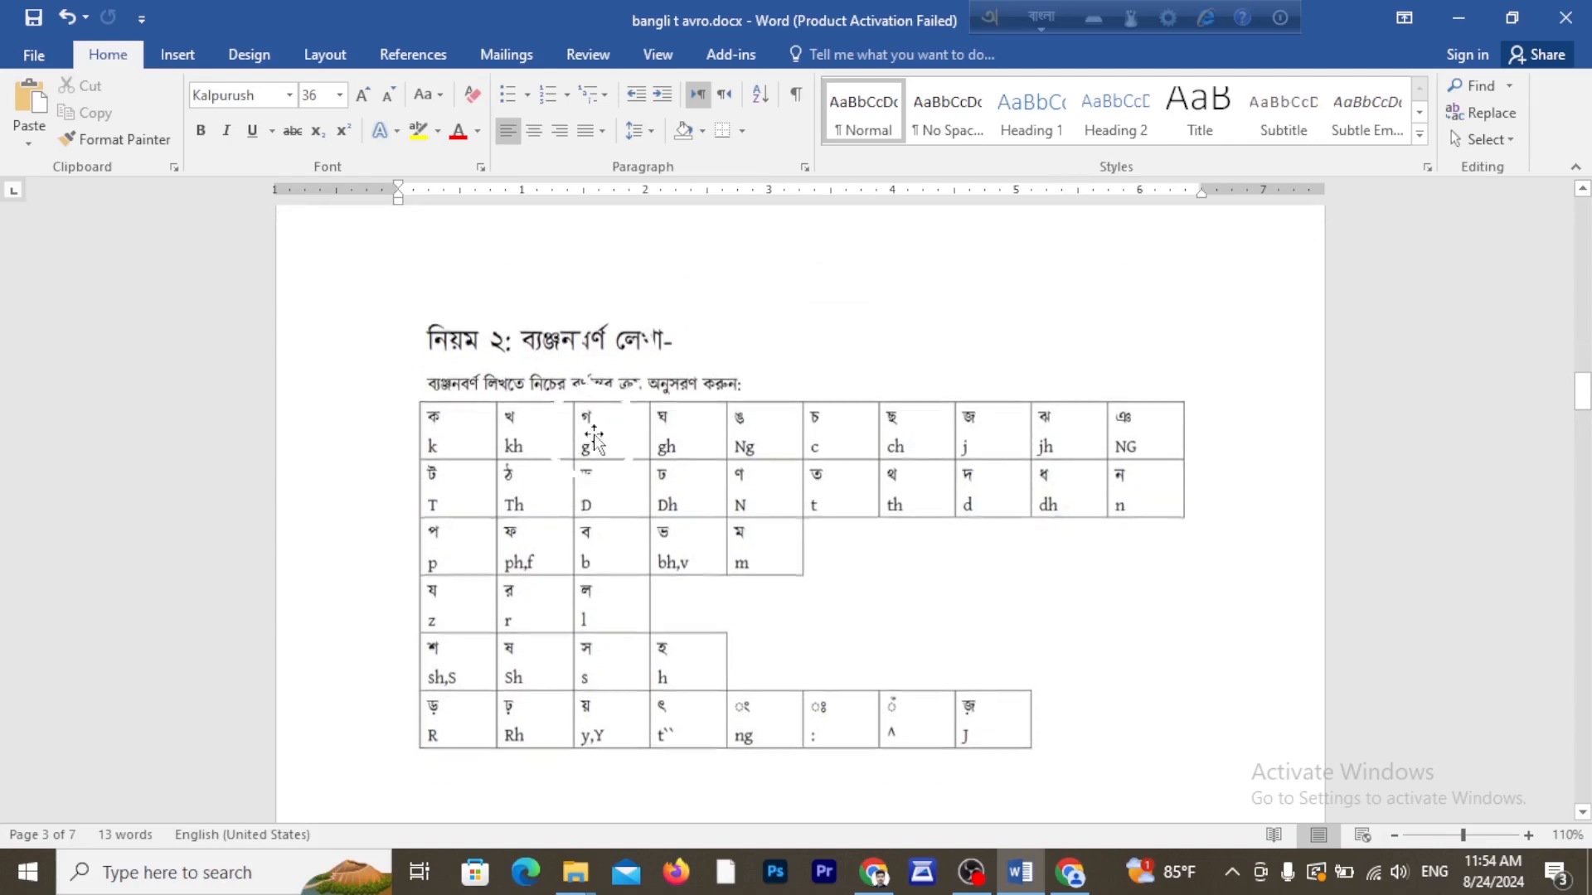
{"action": "scroll", "coordinate": [544, 743], "scroll_direction": "down", "scroll_amount": 2}
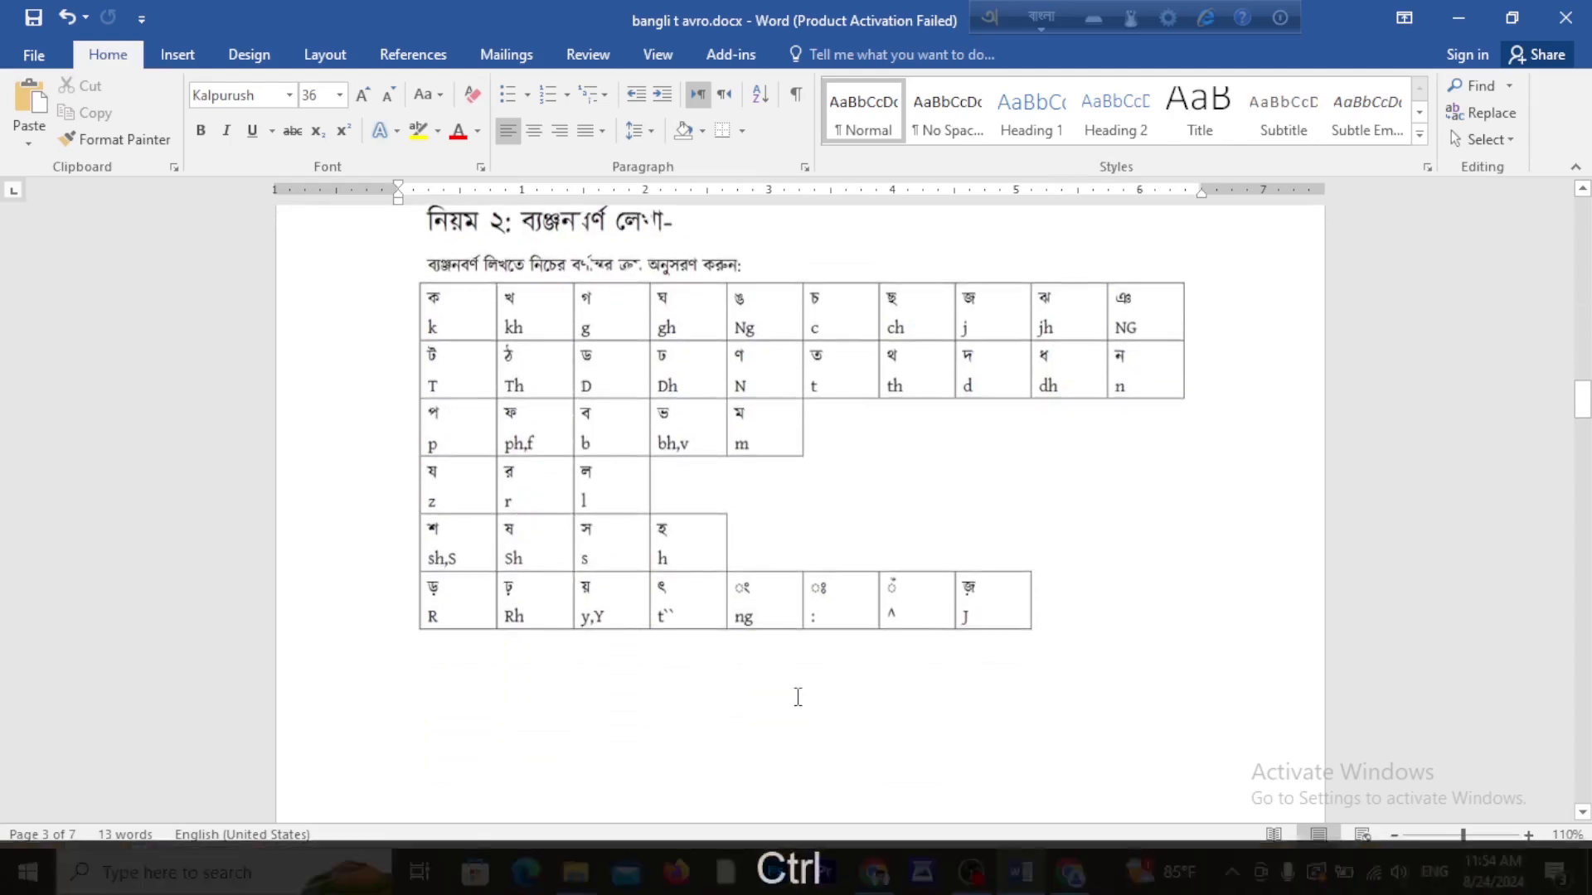
{"action": "scroll", "coordinate": [798, 696], "scroll_direction": "up", "scroll_amount": 1}
Try to preset the Kalpurush font and a larger size for the empty line below the consonant table.
{"action": "left_click", "coordinate": [540, 697]}
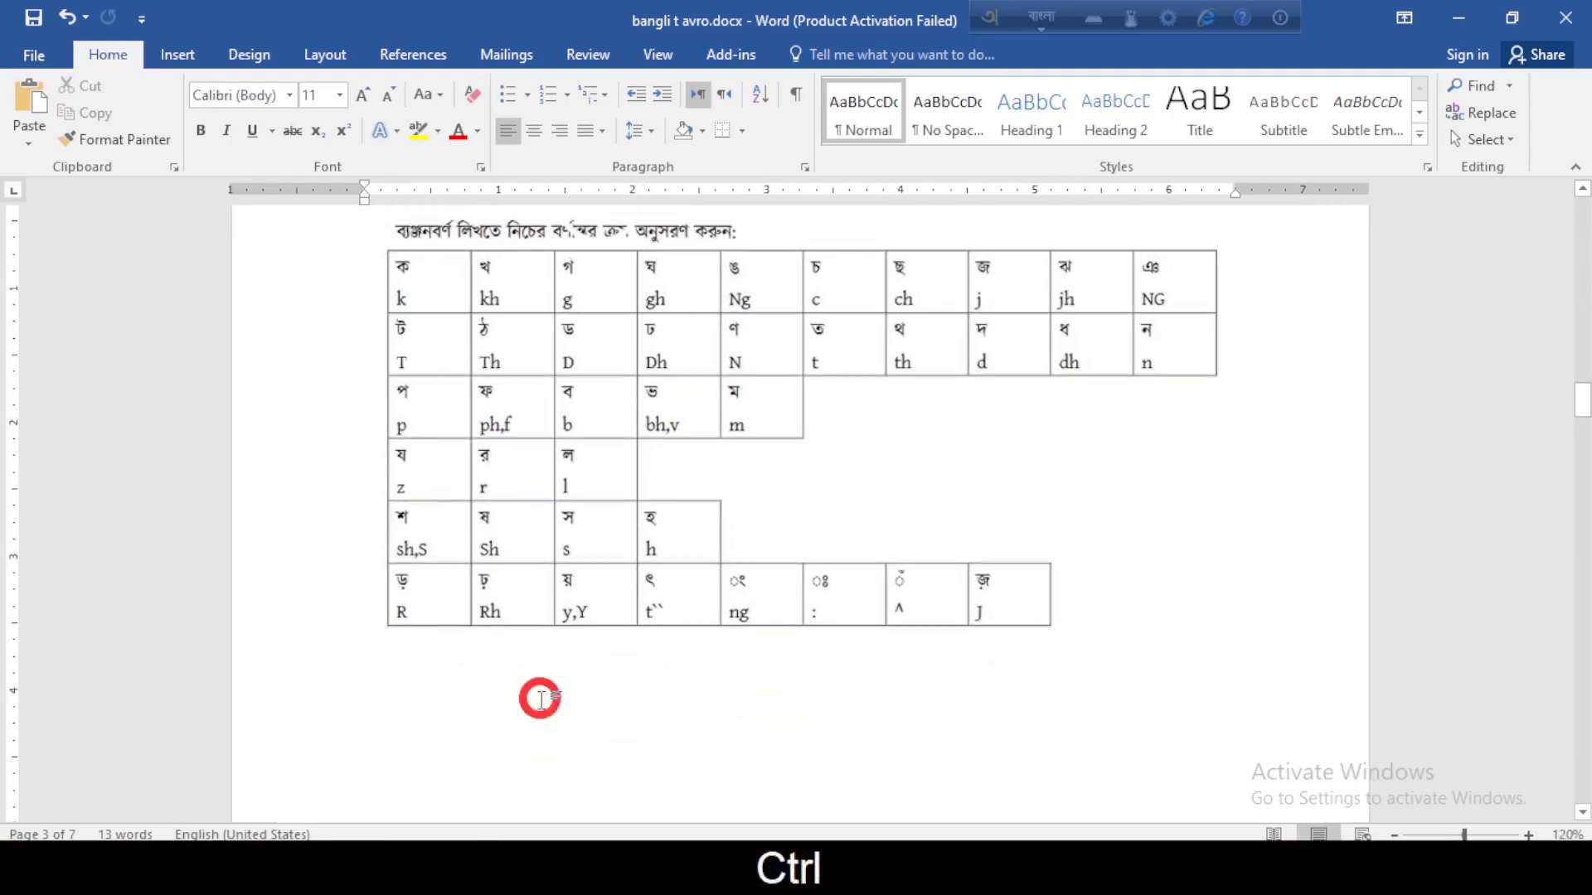
{"action": "left_click", "coordinate": [289, 95]}
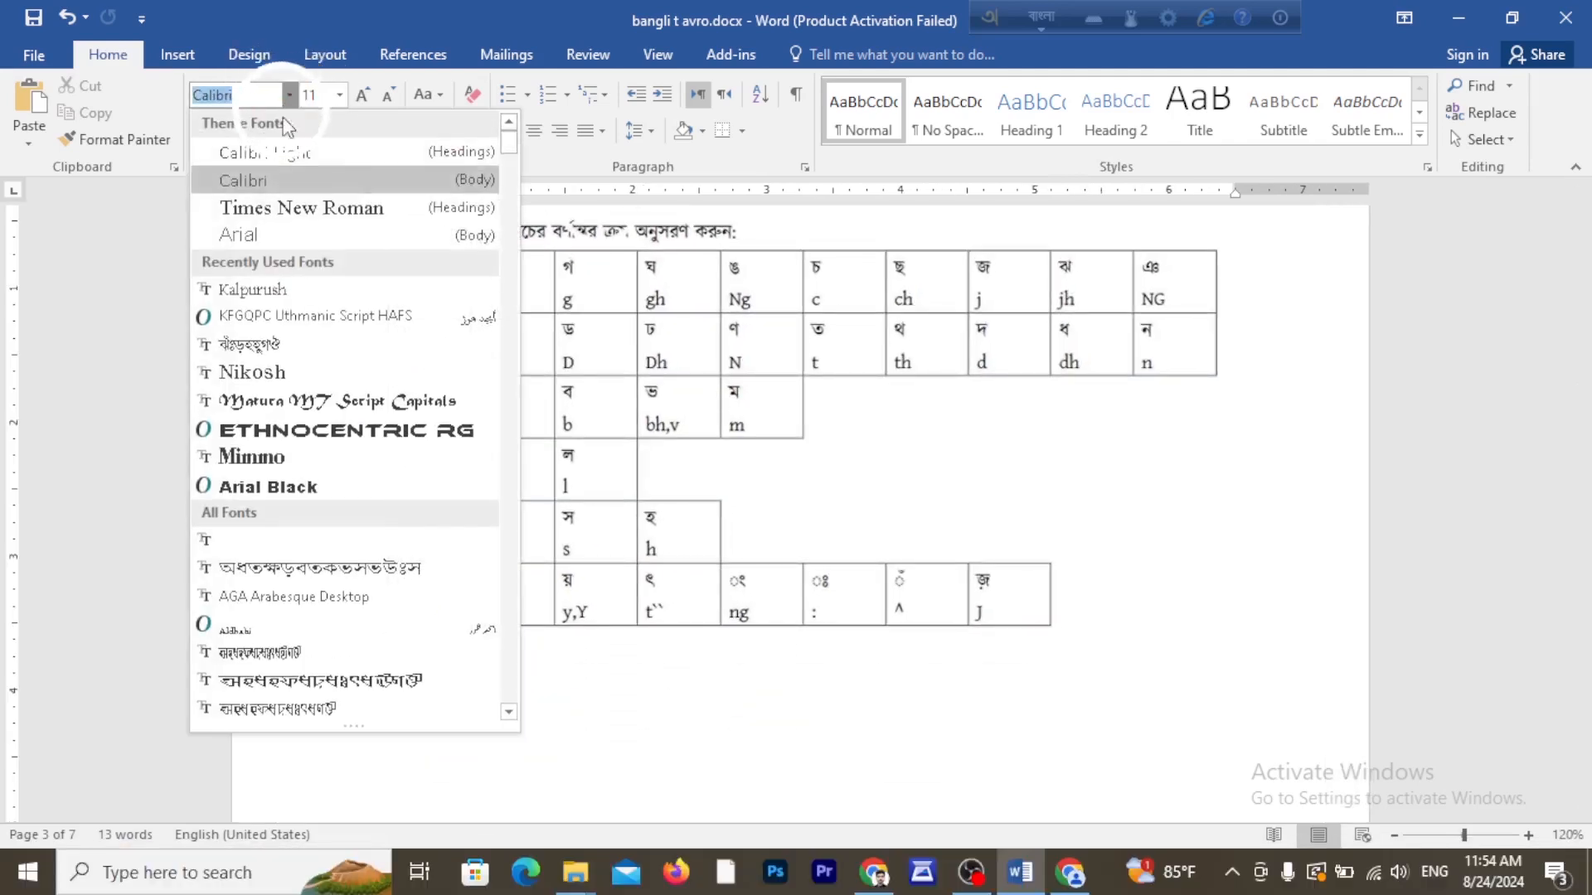
{"action": "left_click", "coordinate": [264, 292]}
{"action": "left_click", "coordinate": [339, 95]}
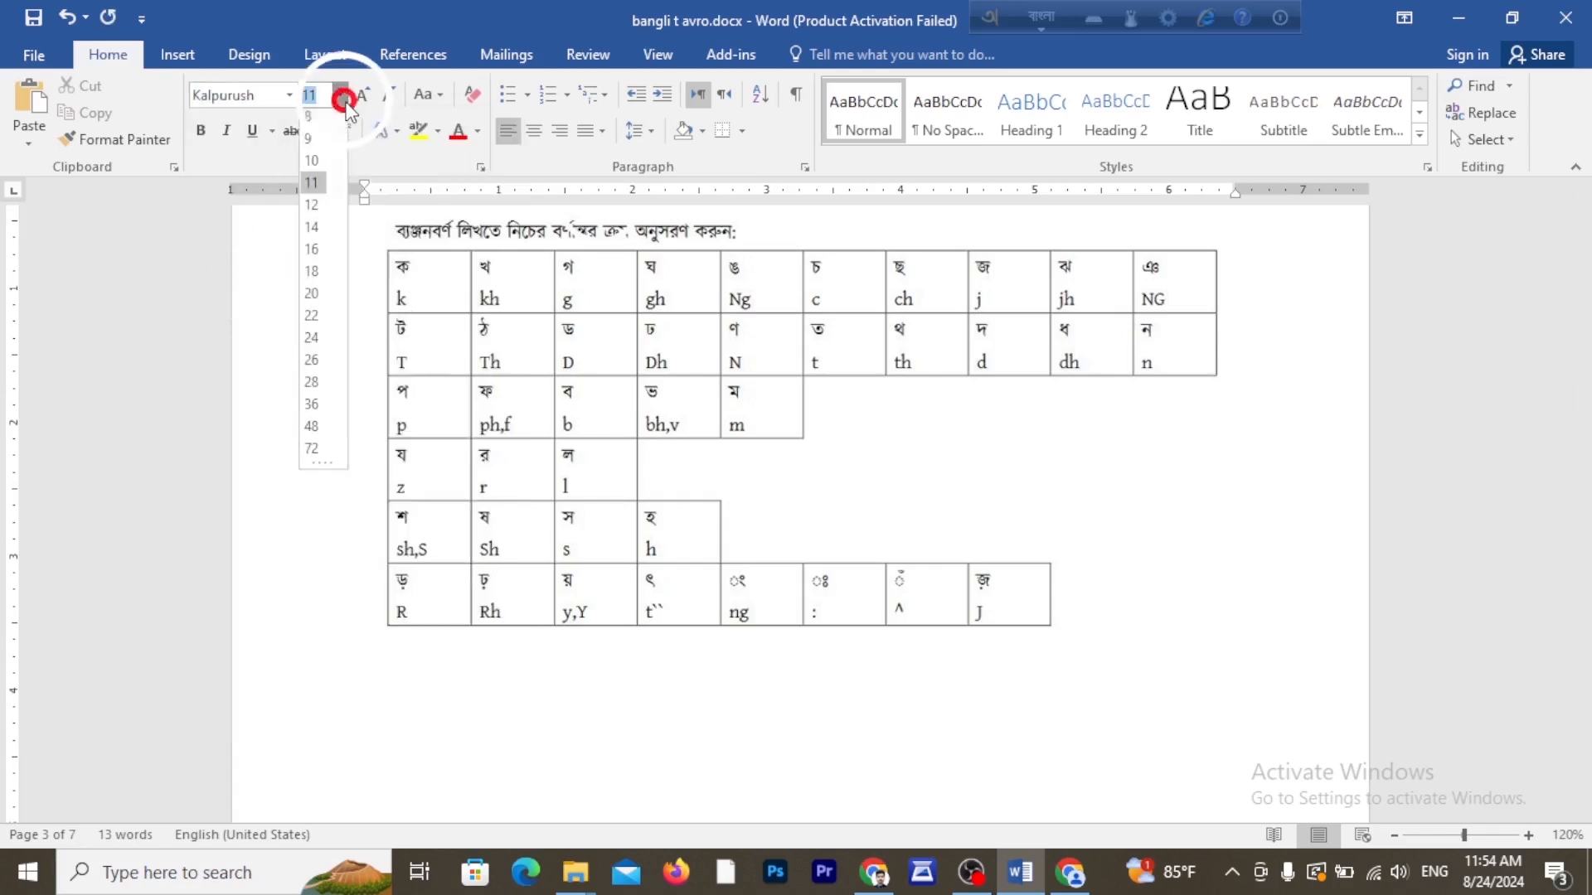
{"action": "left_click", "coordinate": [313, 388]}
{"action": "scroll", "coordinate": [540, 709], "scroll_direction": "down", "scroll_amount": 1}
{"action": "left_click", "coordinate": [370, 644]}
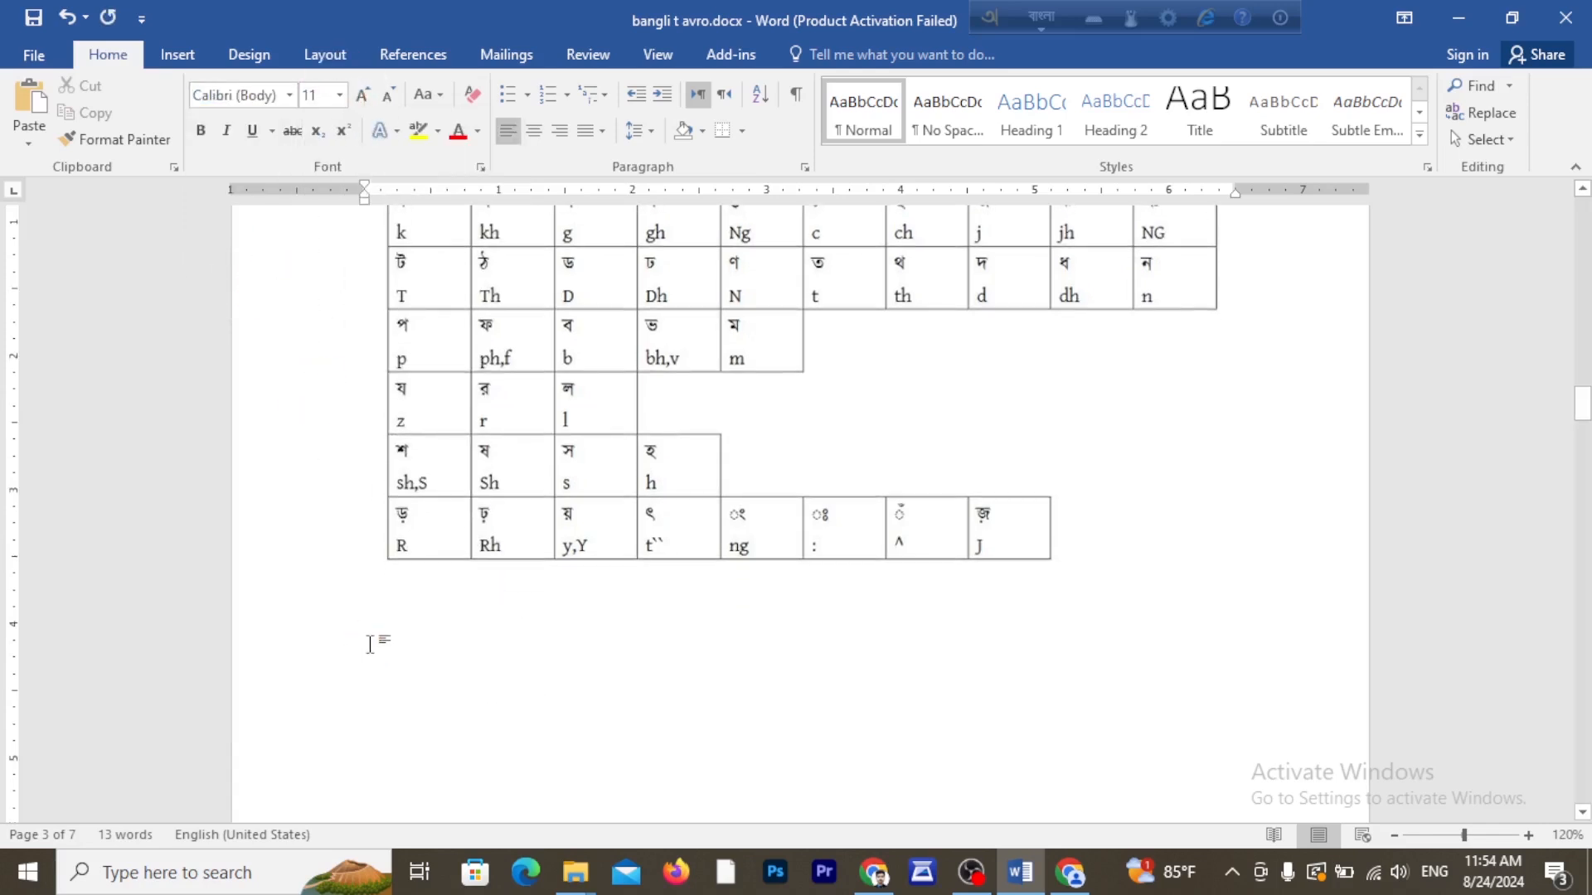
{"action": "scroll", "coordinate": [375, 680], "scroll_direction": "up", "scroll_amount": 1}
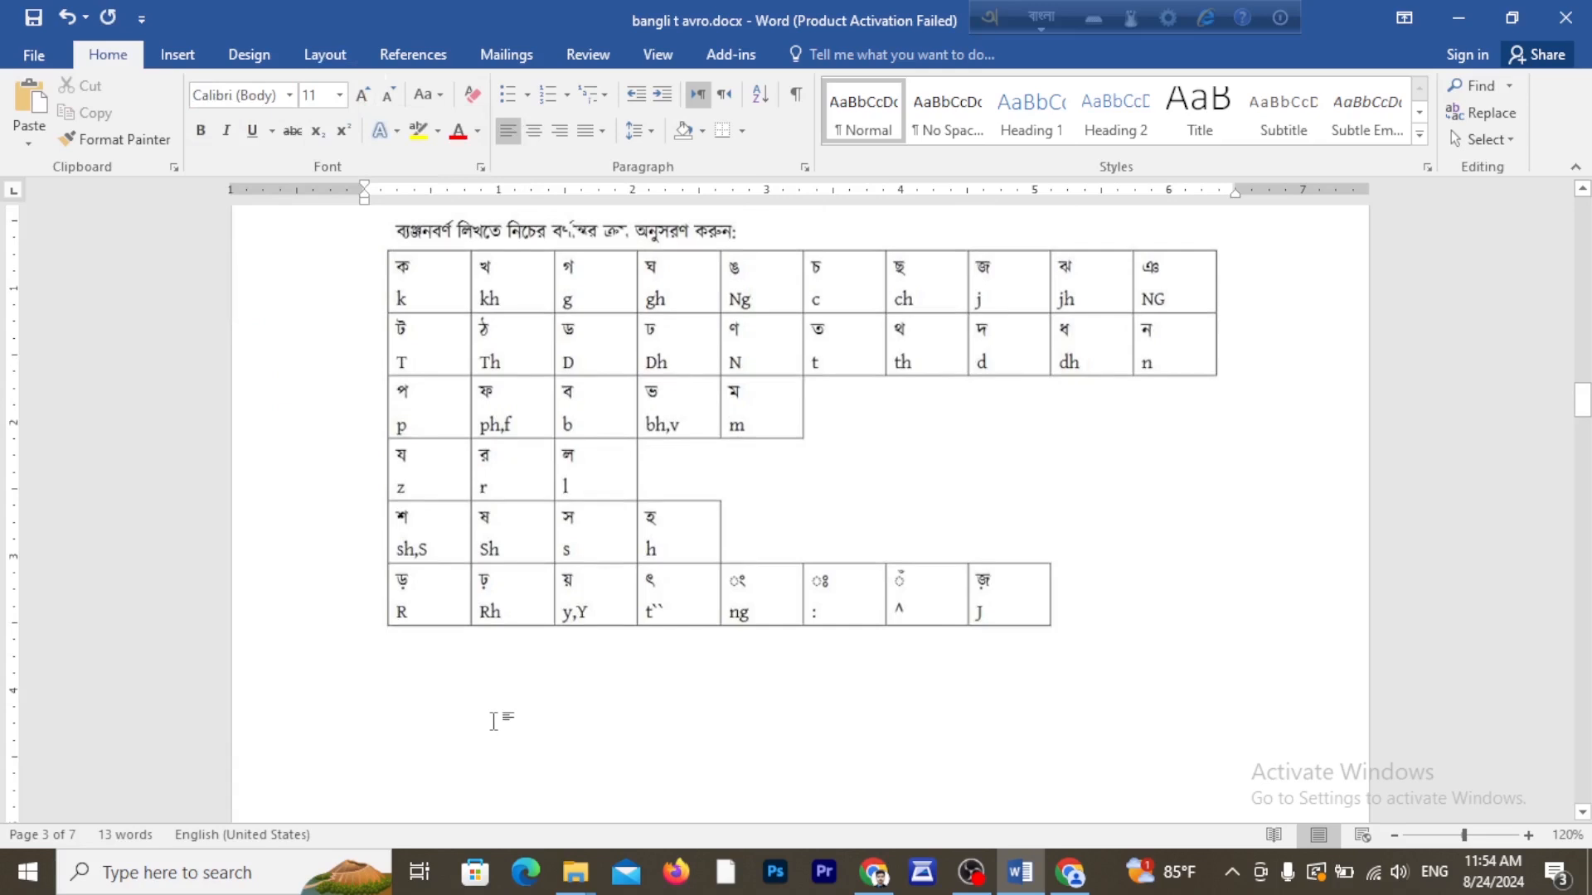
Write ক as "k" below the consonant table and format it in Kalpurush at size 36.
{"action": "type", "text": "k"}
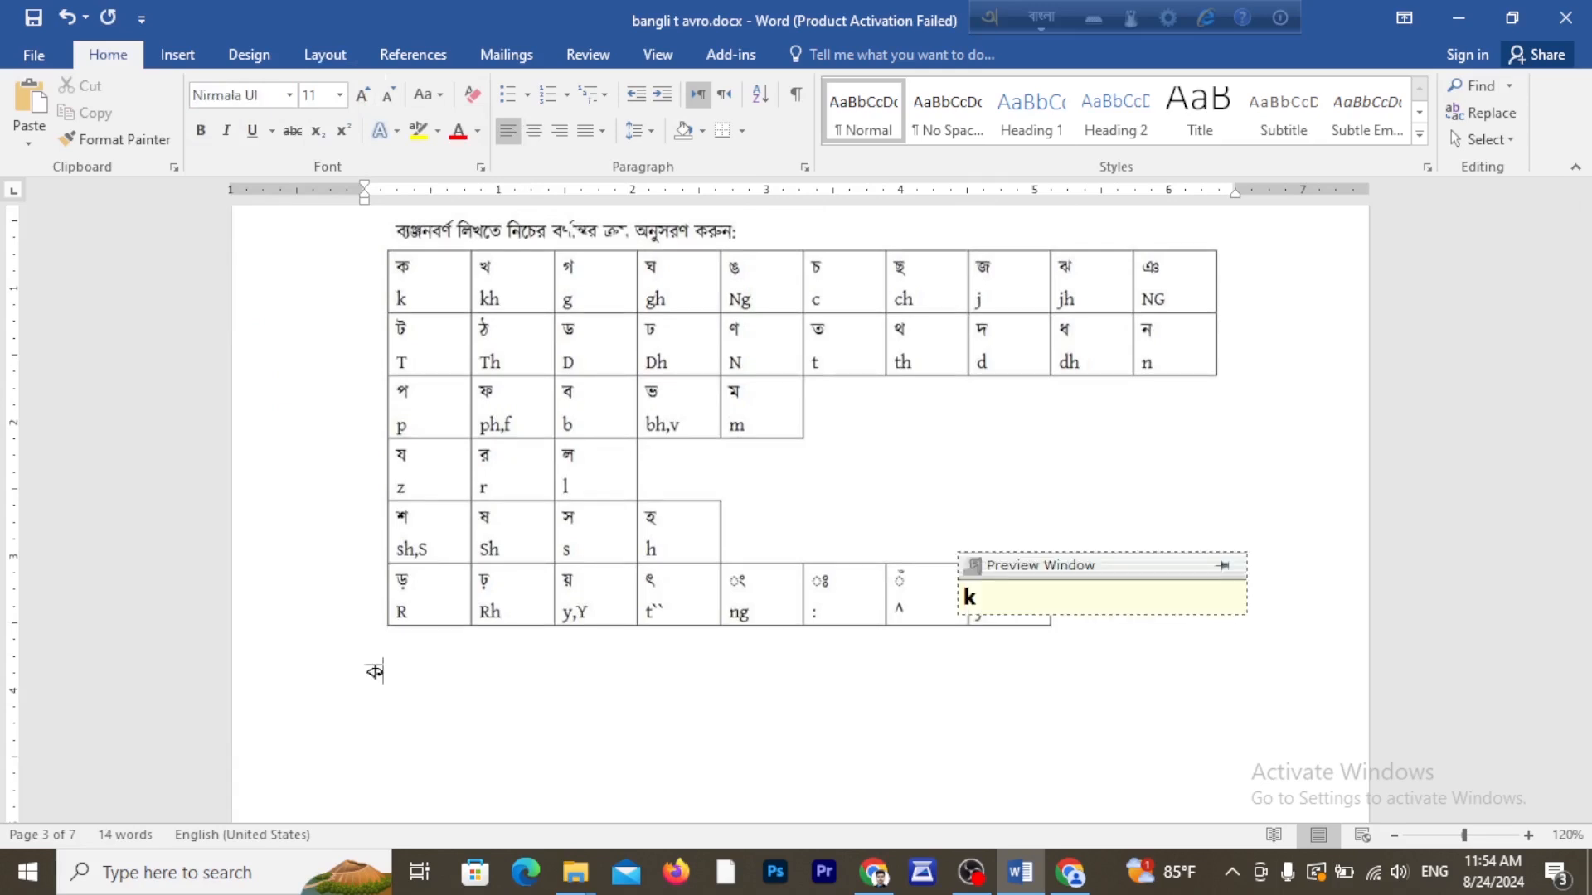
{"action": "left_click_drag", "start_coordinate": [331, 670], "coordinate": [386, 672]}
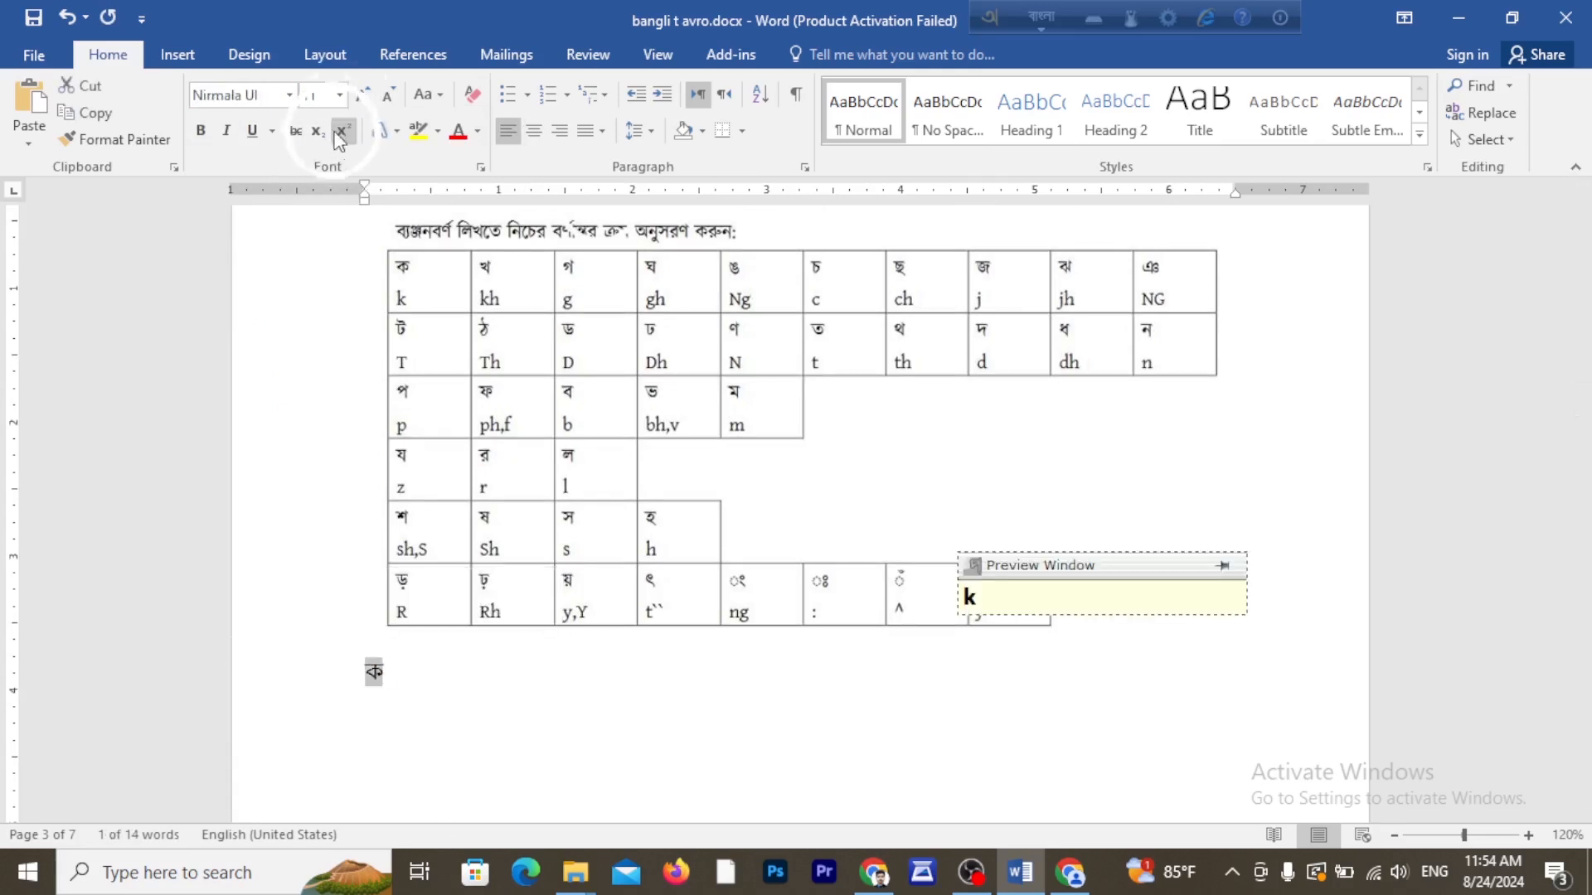
{"action": "left_click", "coordinate": [339, 94]}
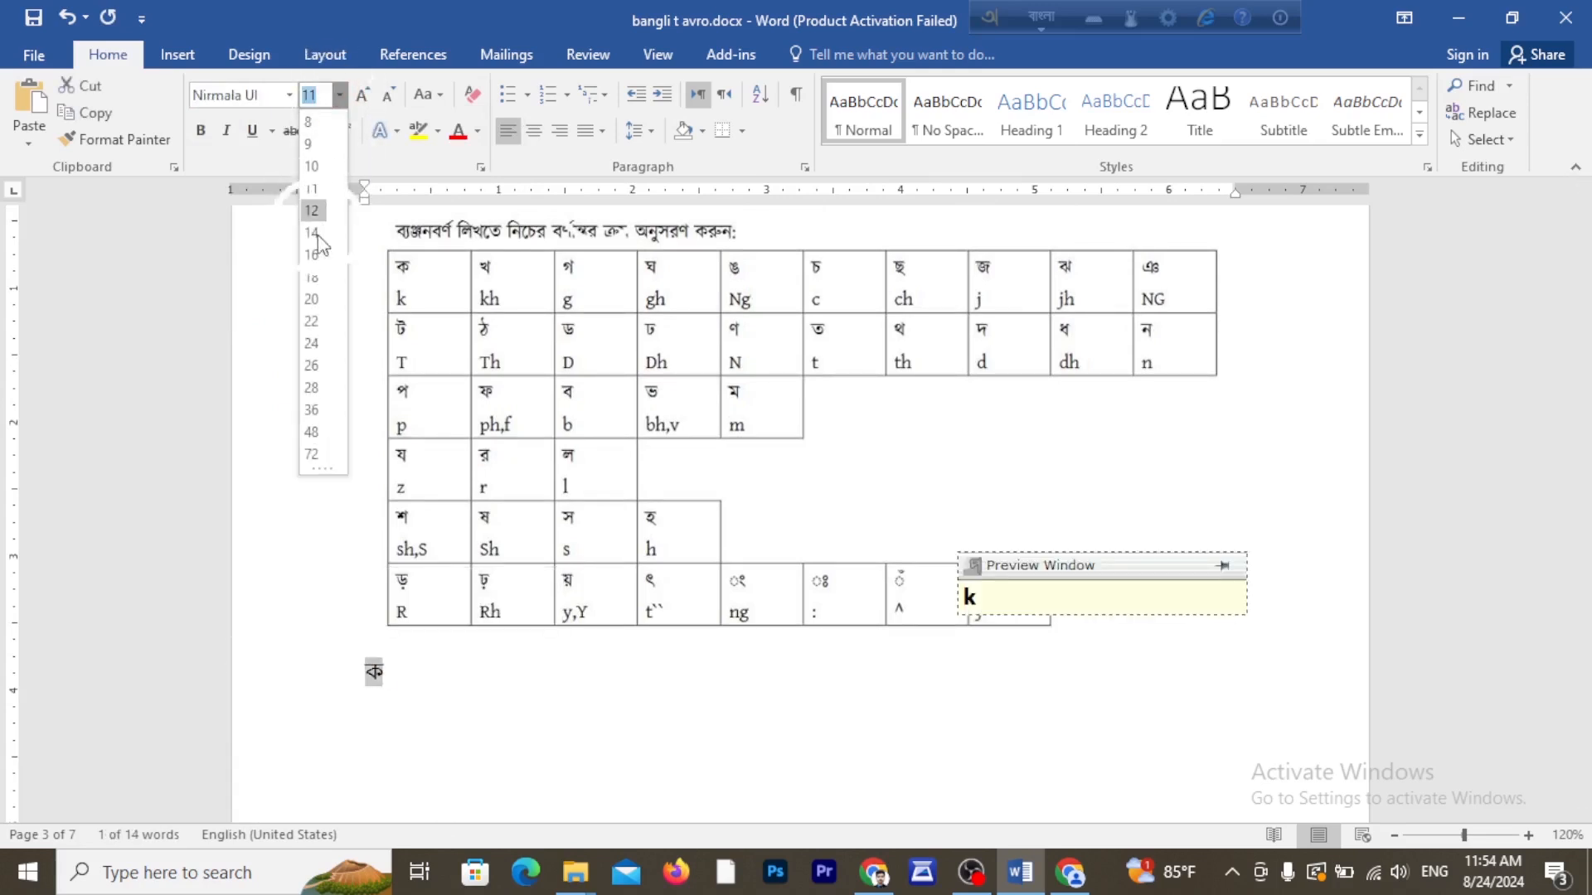
{"action": "left_click", "coordinate": [311, 410]}
{"action": "left_click", "coordinate": [286, 94]}
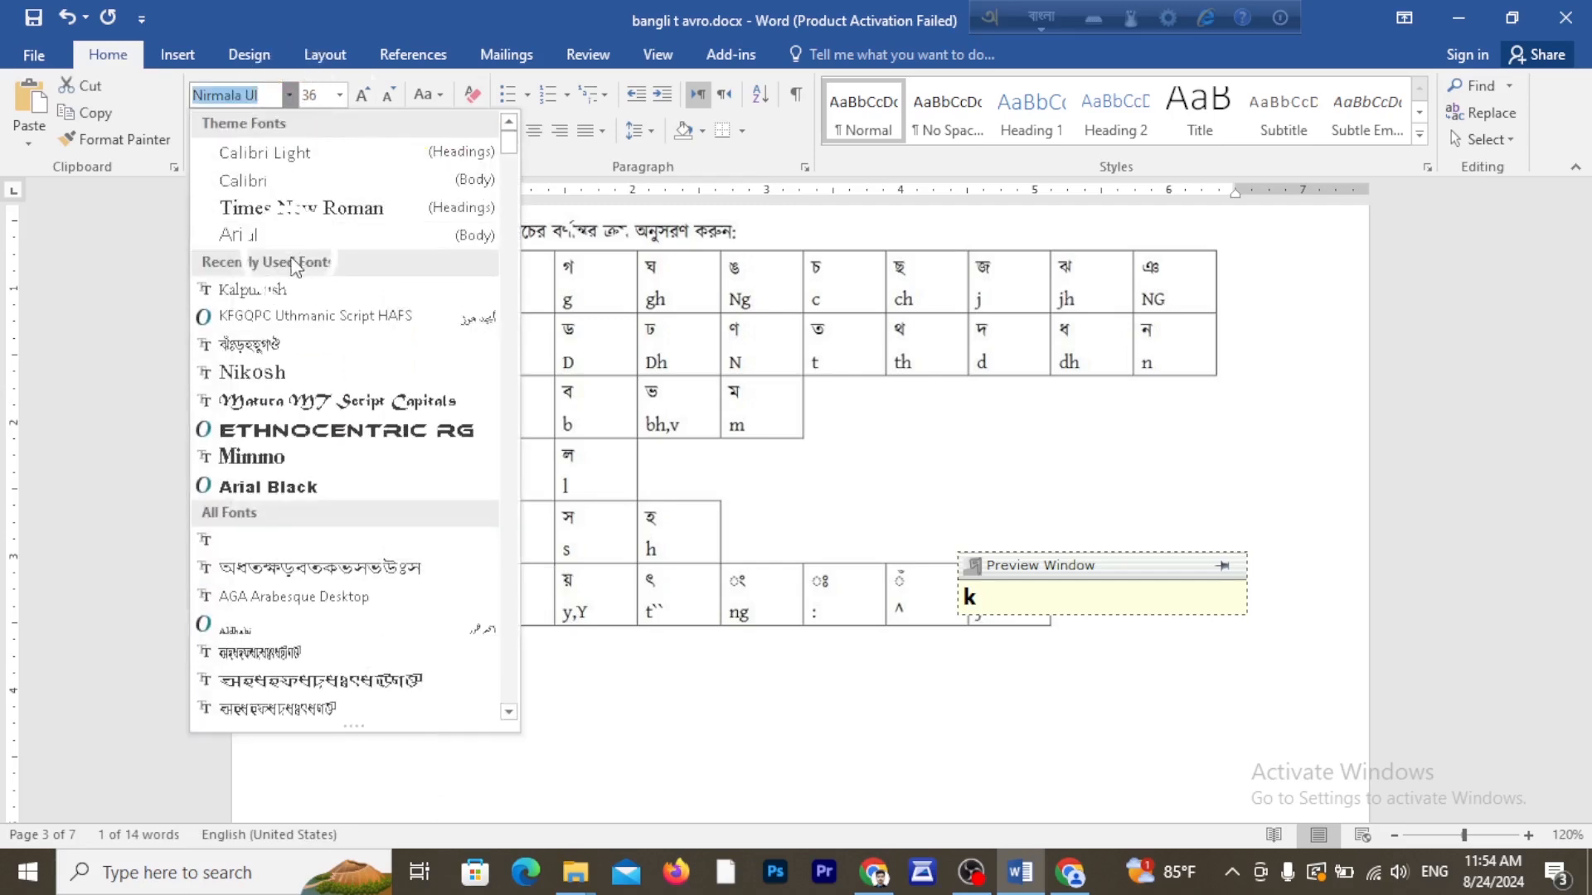
{"action": "left_click", "coordinate": [257, 289]}
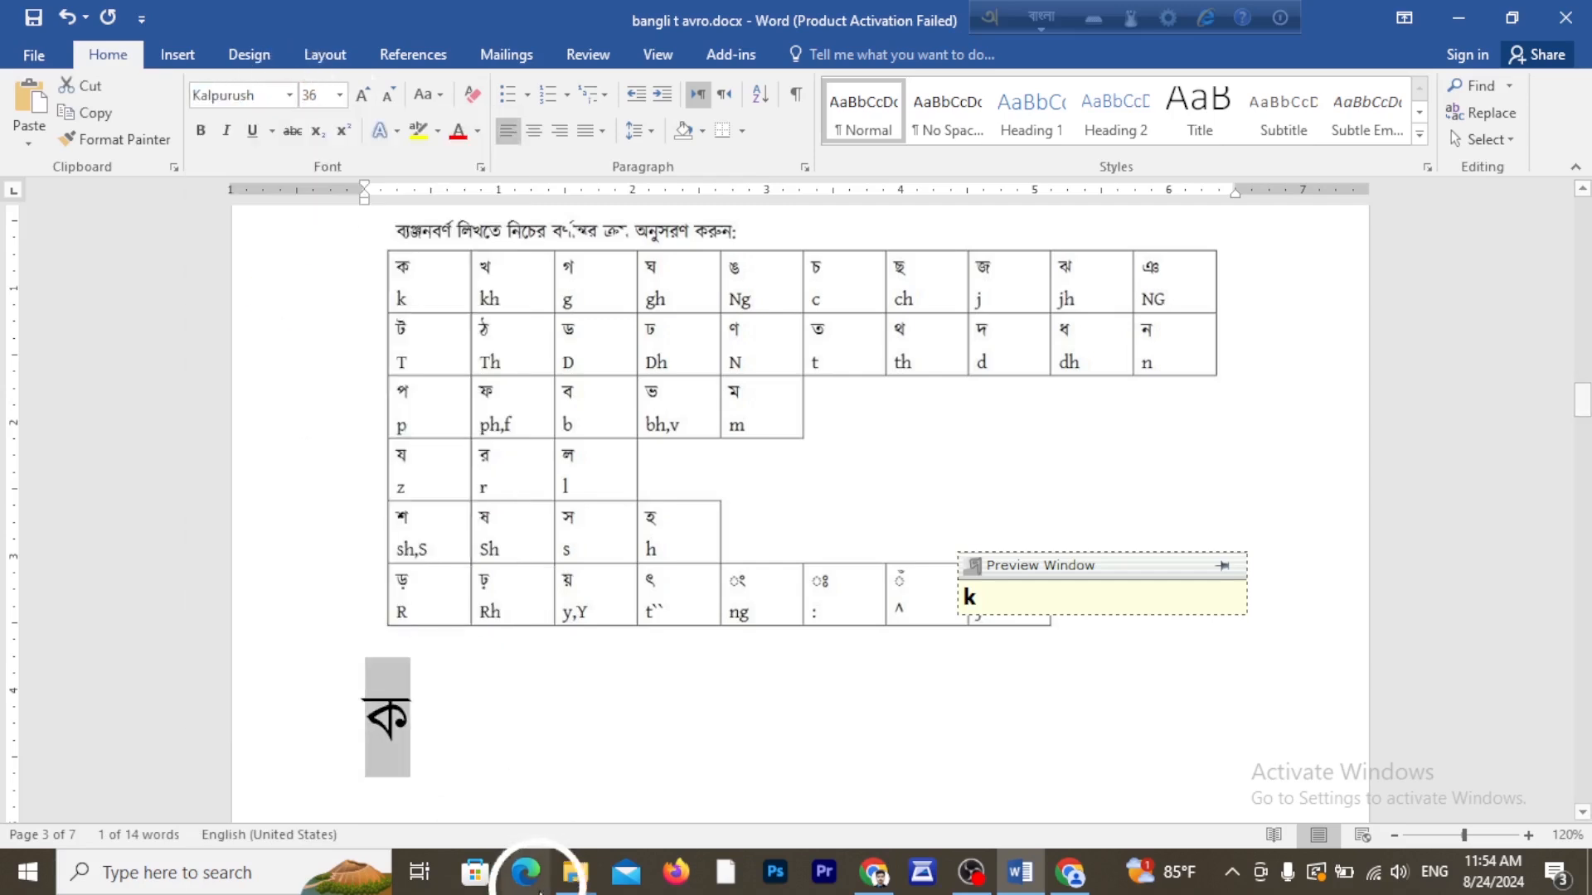
{"action": "left_click", "coordinate": [419, 724]}
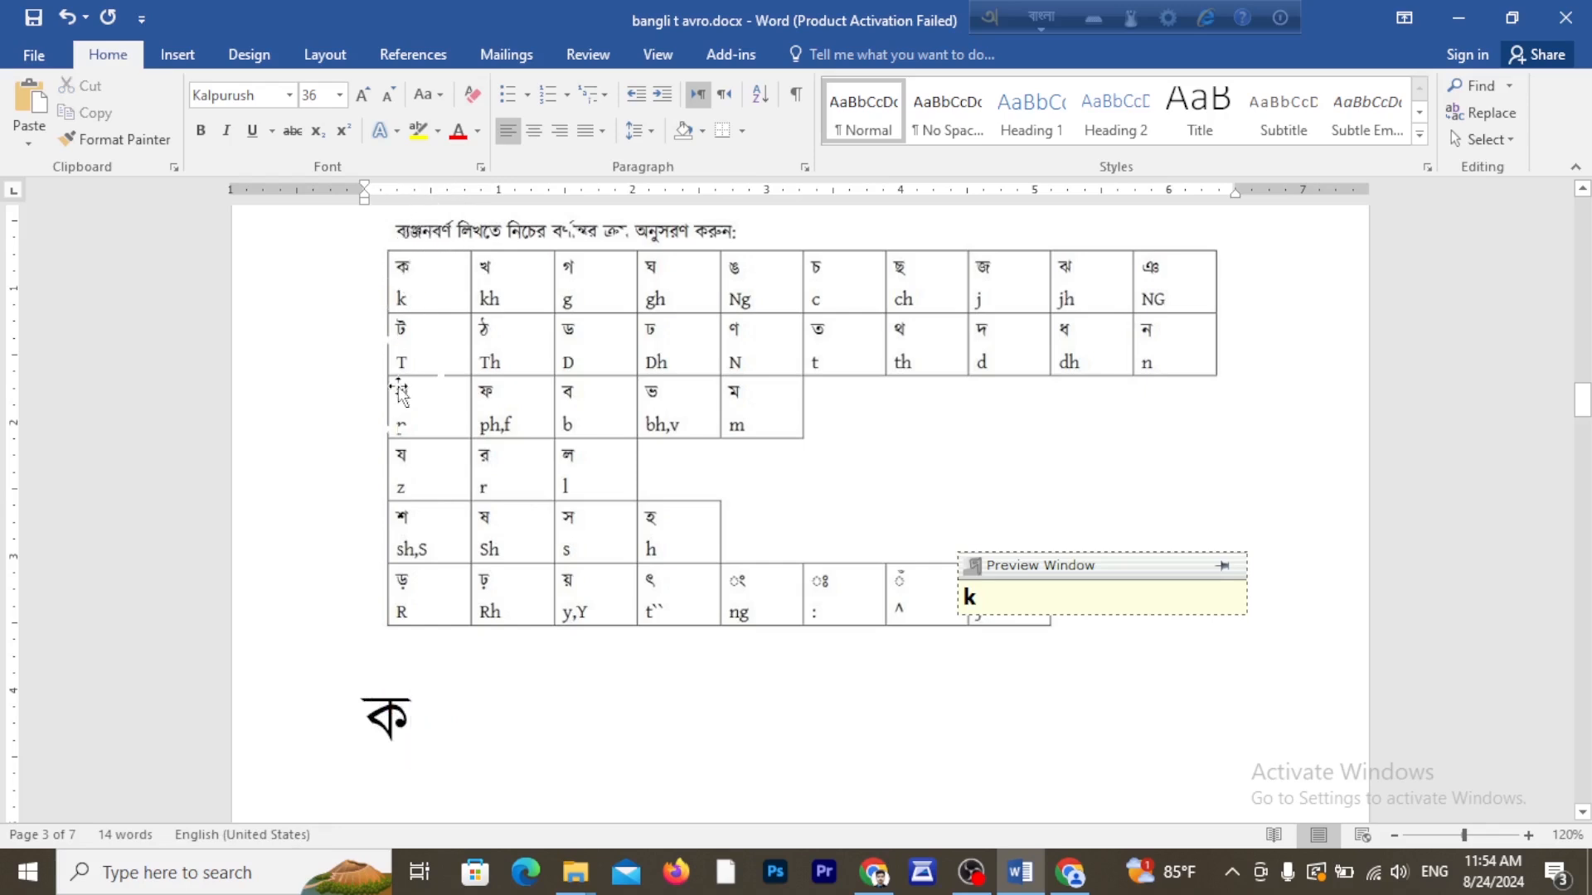
Continue the practice line after ক with খ as "kh", গ as "g" and ঘ as "gh", separated by spaces.
{"action": "key", "text": "space"}
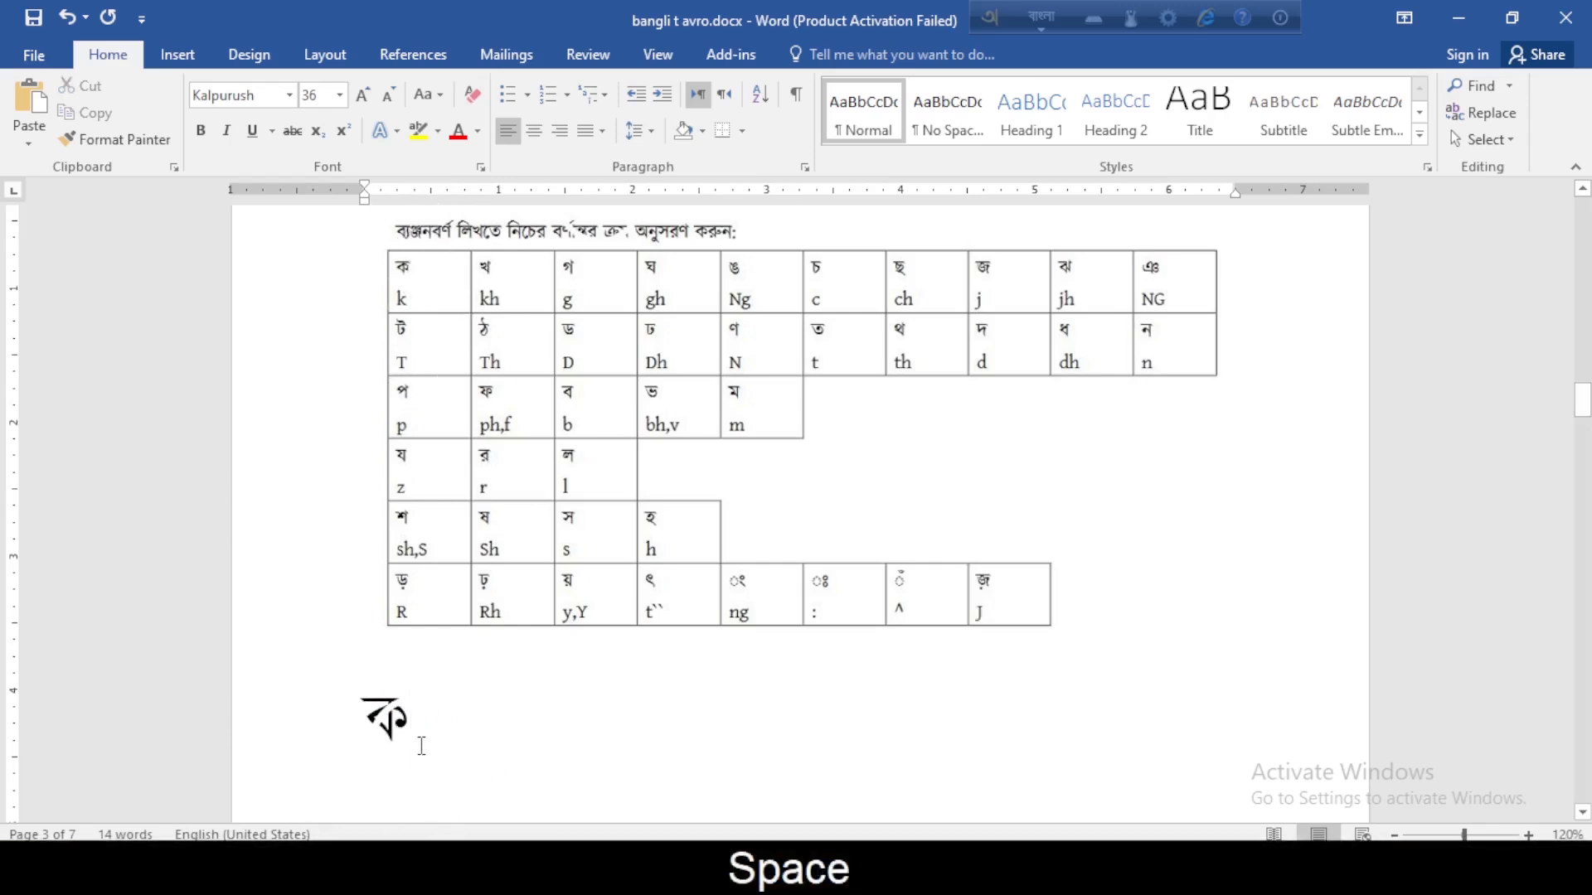
{"action": "key", "text": "space"}
{"action": "type", "text": "kh"}
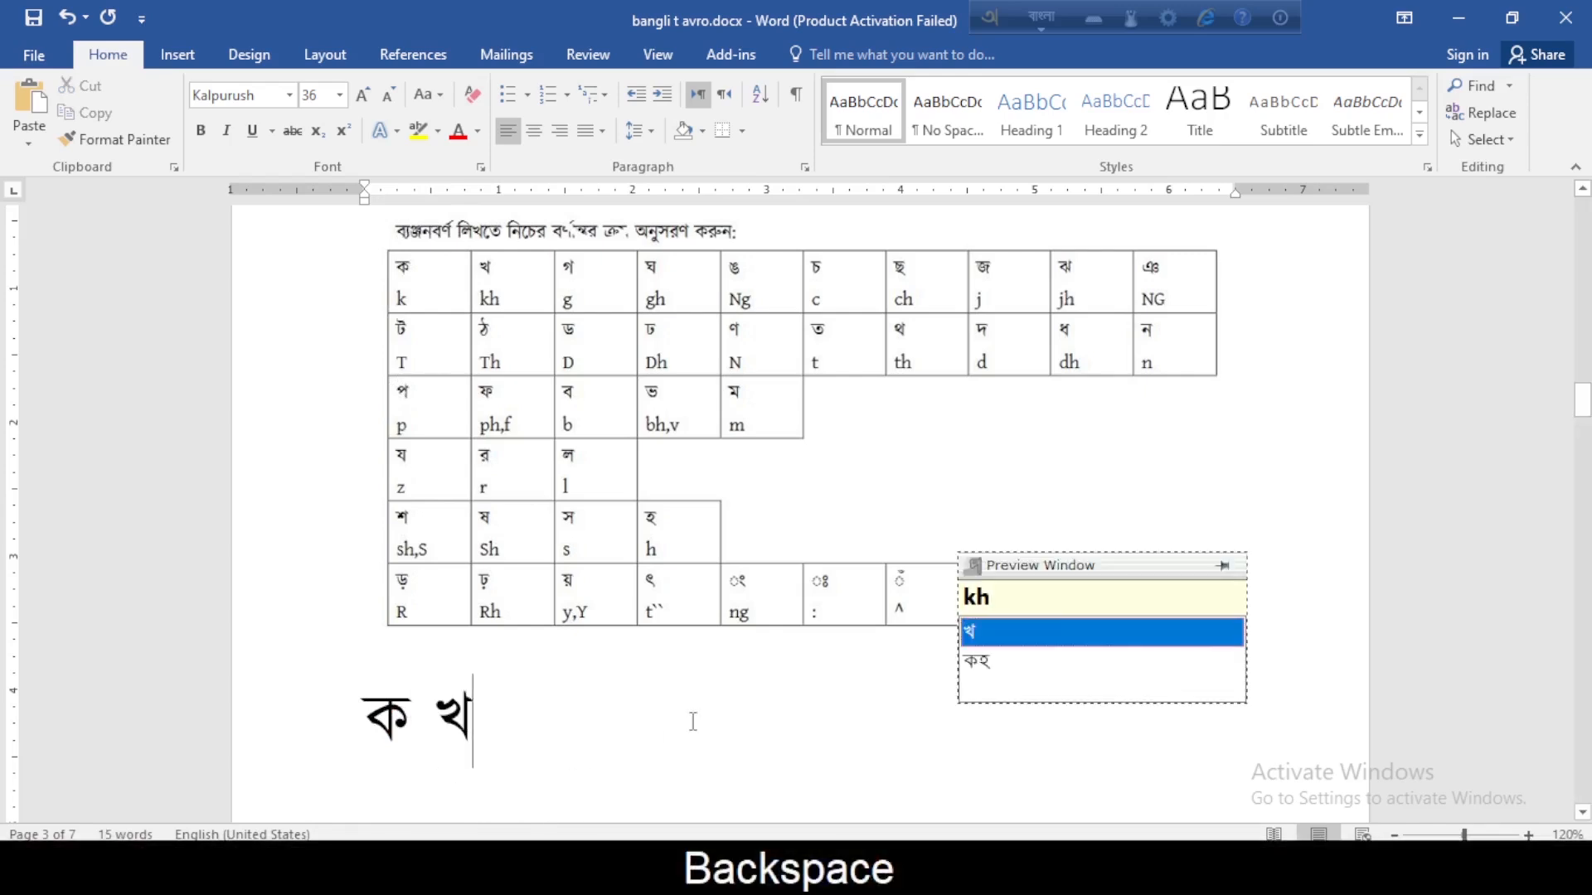
{"action": "scroll", "coordinate": [693, 721], "scroll_direction": "down", "scroll_amount": 2}
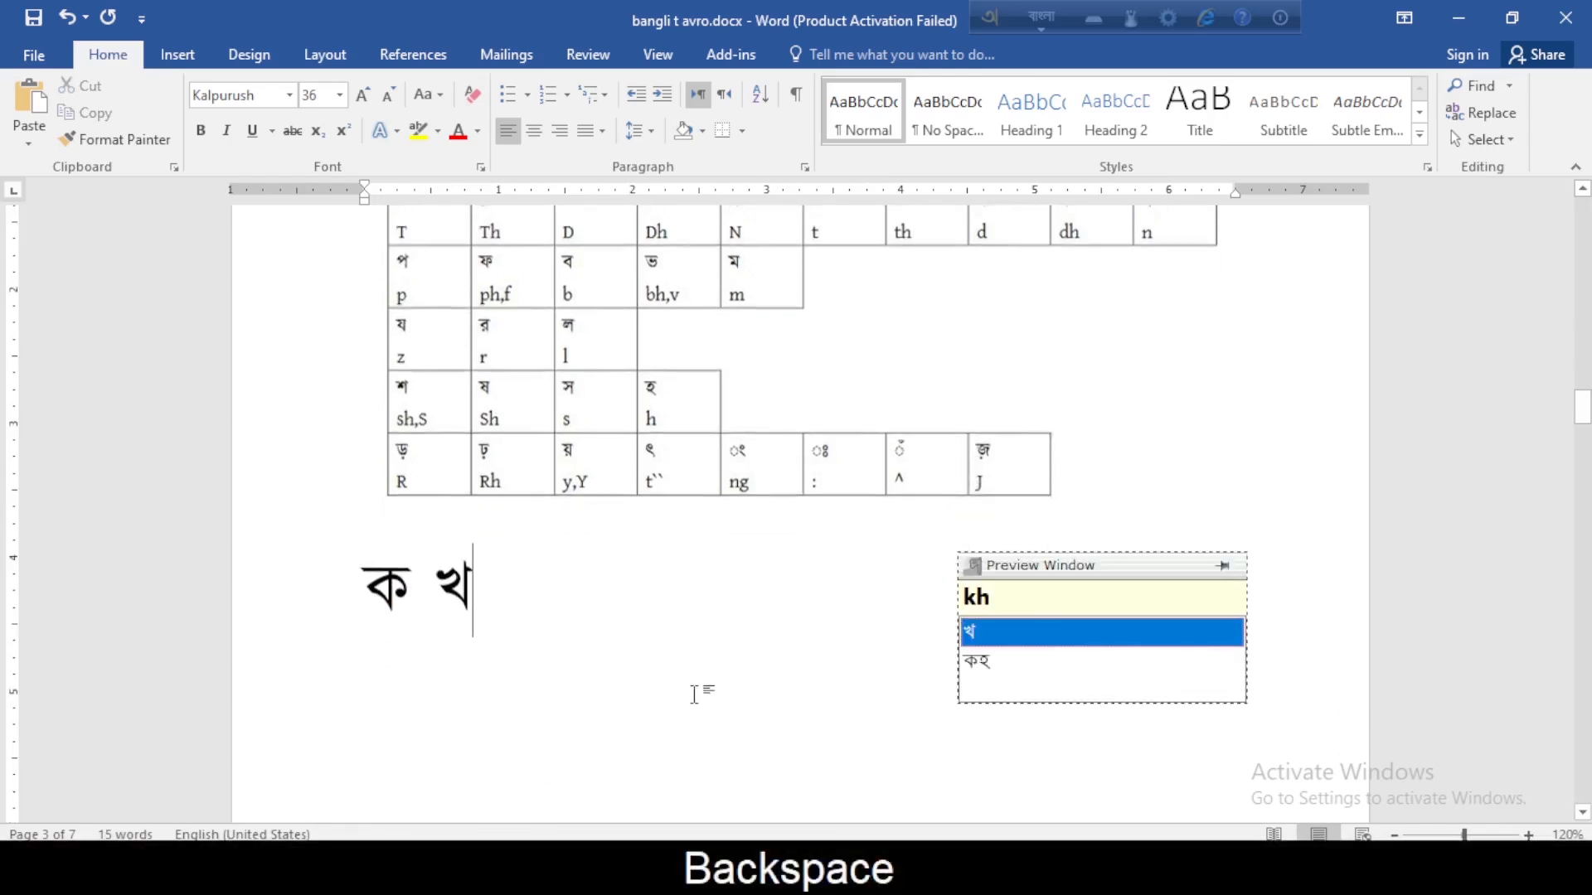
{"action": "scroll", "coordinate": [590, 629], "scroll_direction": "up", "scroll_amount": 2}
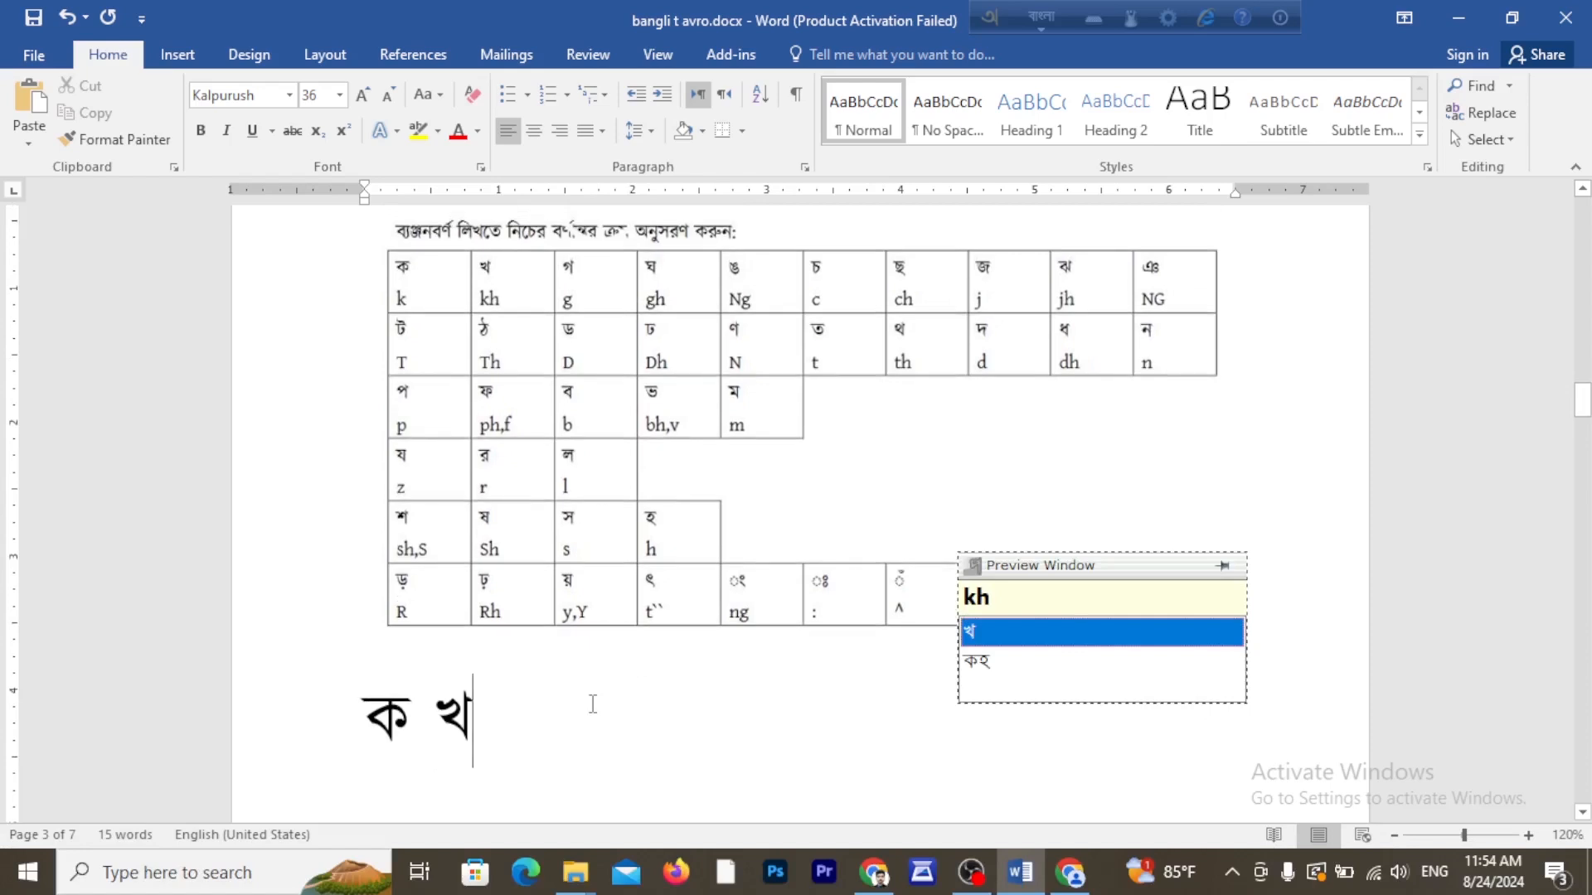
{"action": "type", "text": "g"}
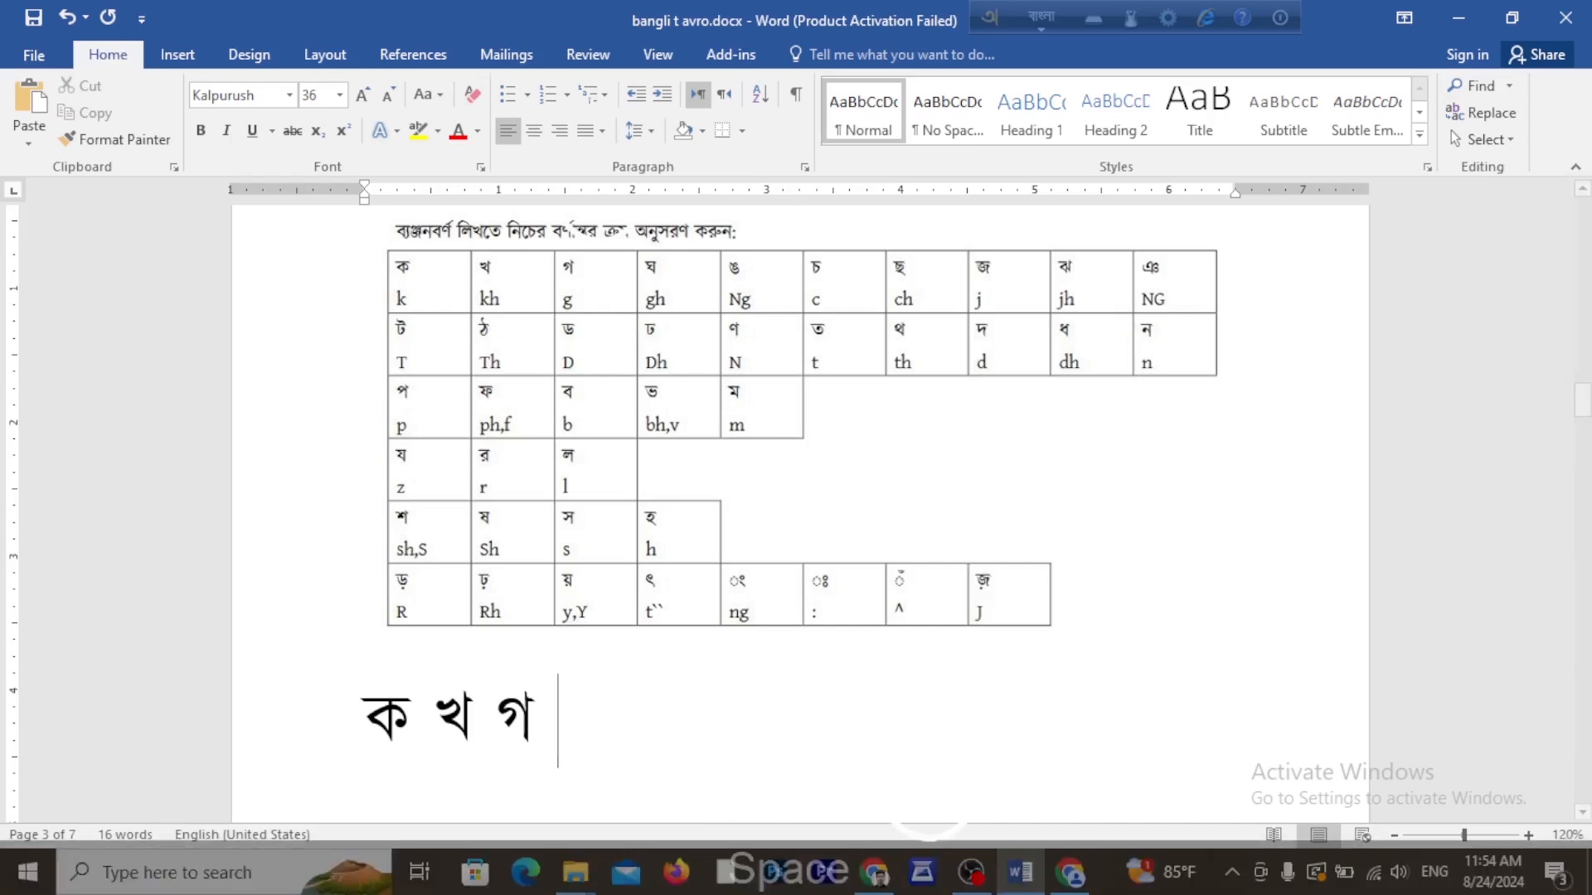
{"action": "type", "text": " gh"}
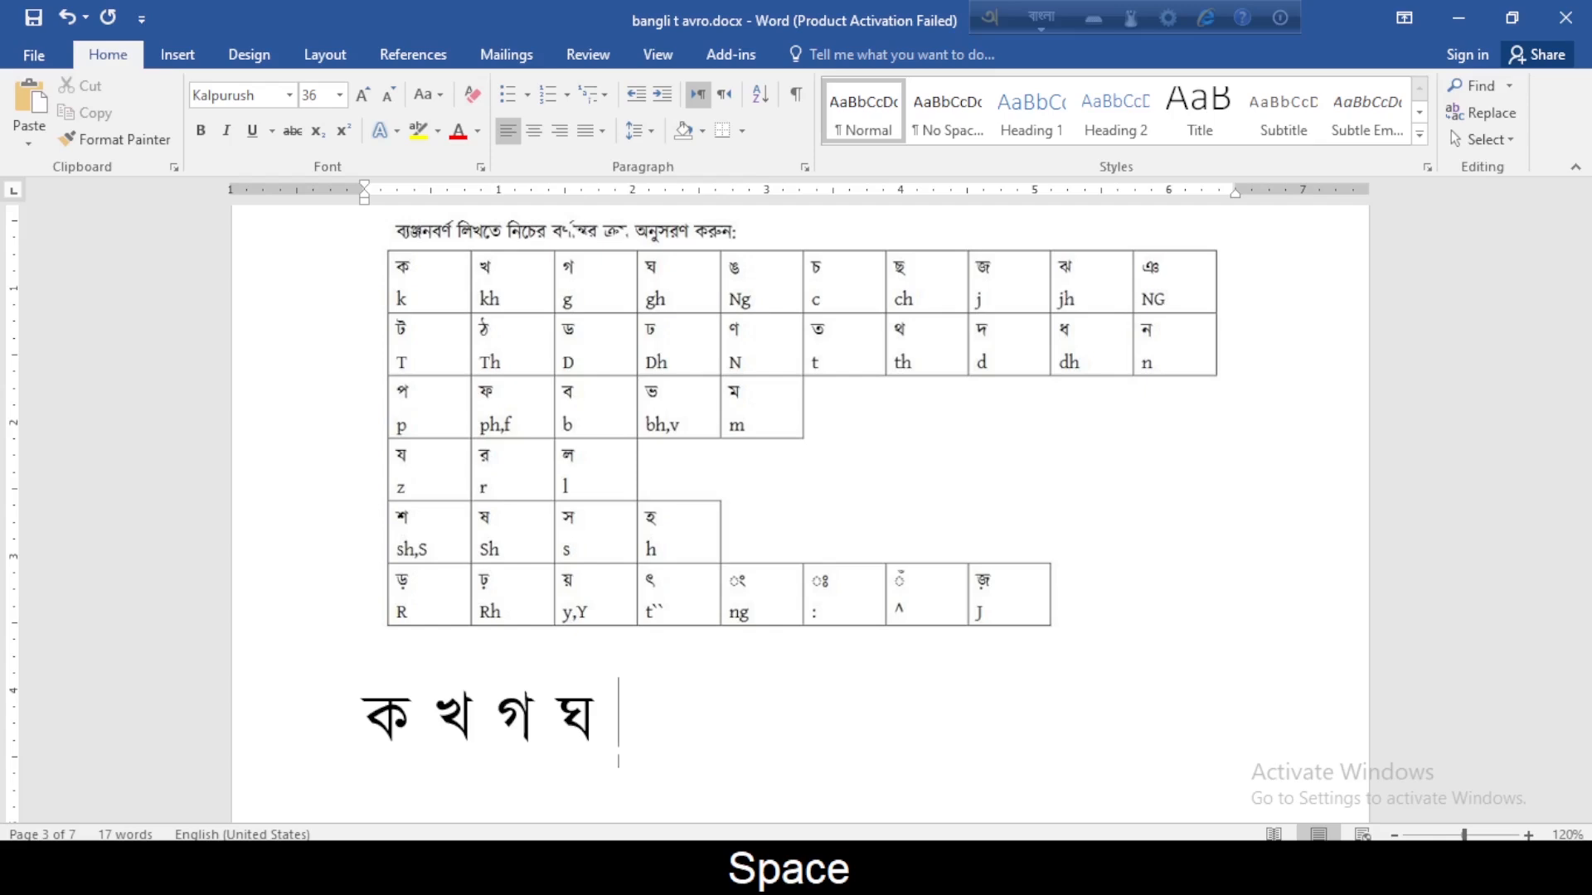
Write ঙ as "Ng" after ঘ, replacing the trial "ng".
{"action": "type", "text": " ng"}
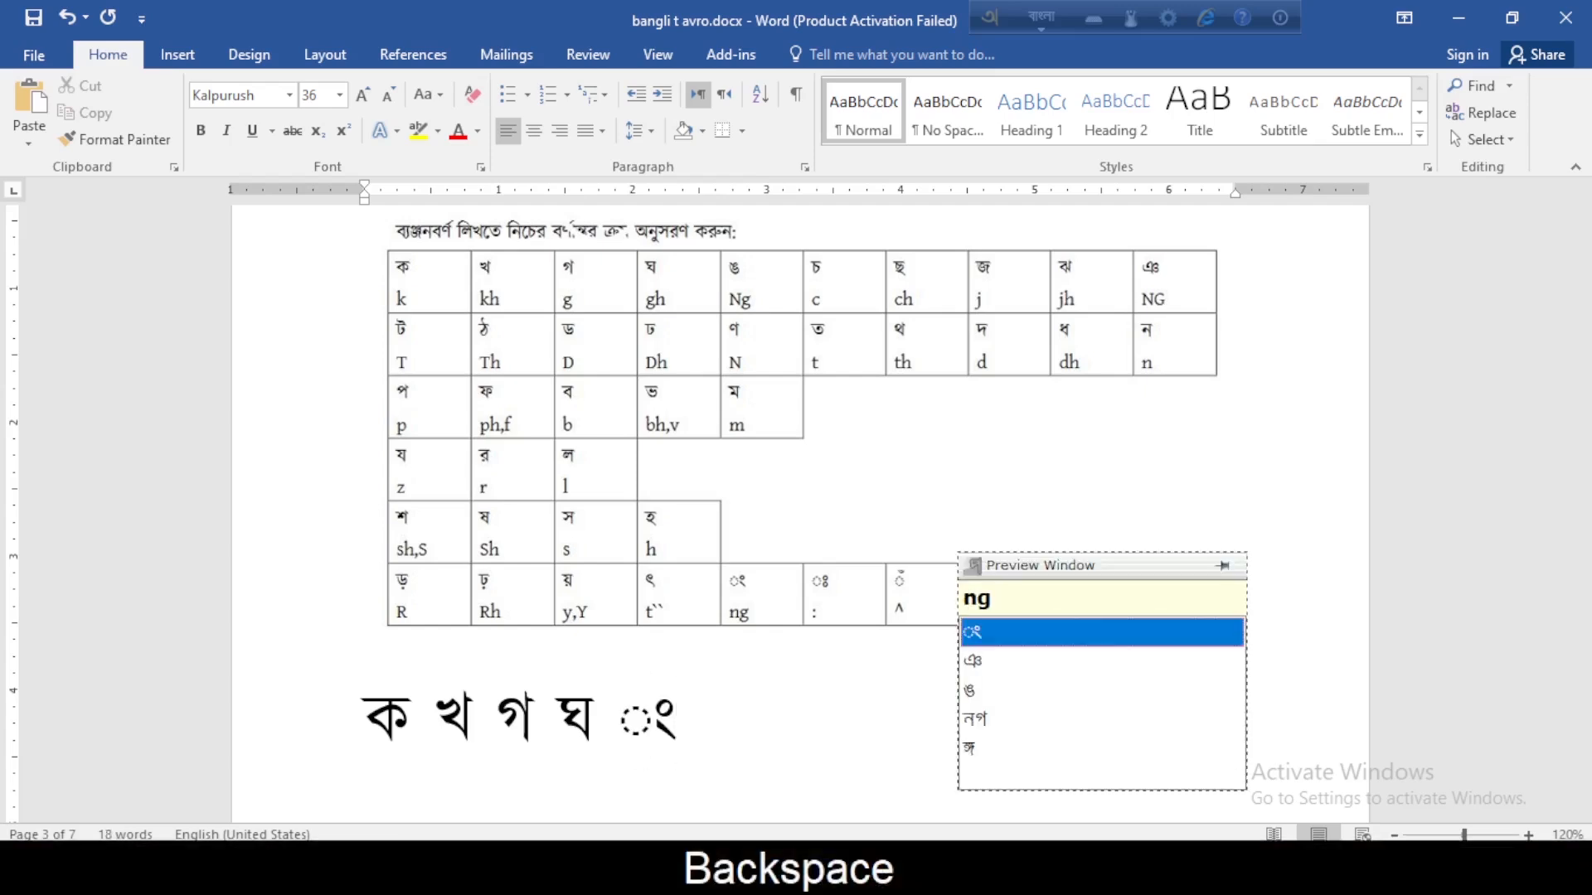
{"action": "key", "text": "BackSpace"}
{"action": "key", "text": "BackSpace"}
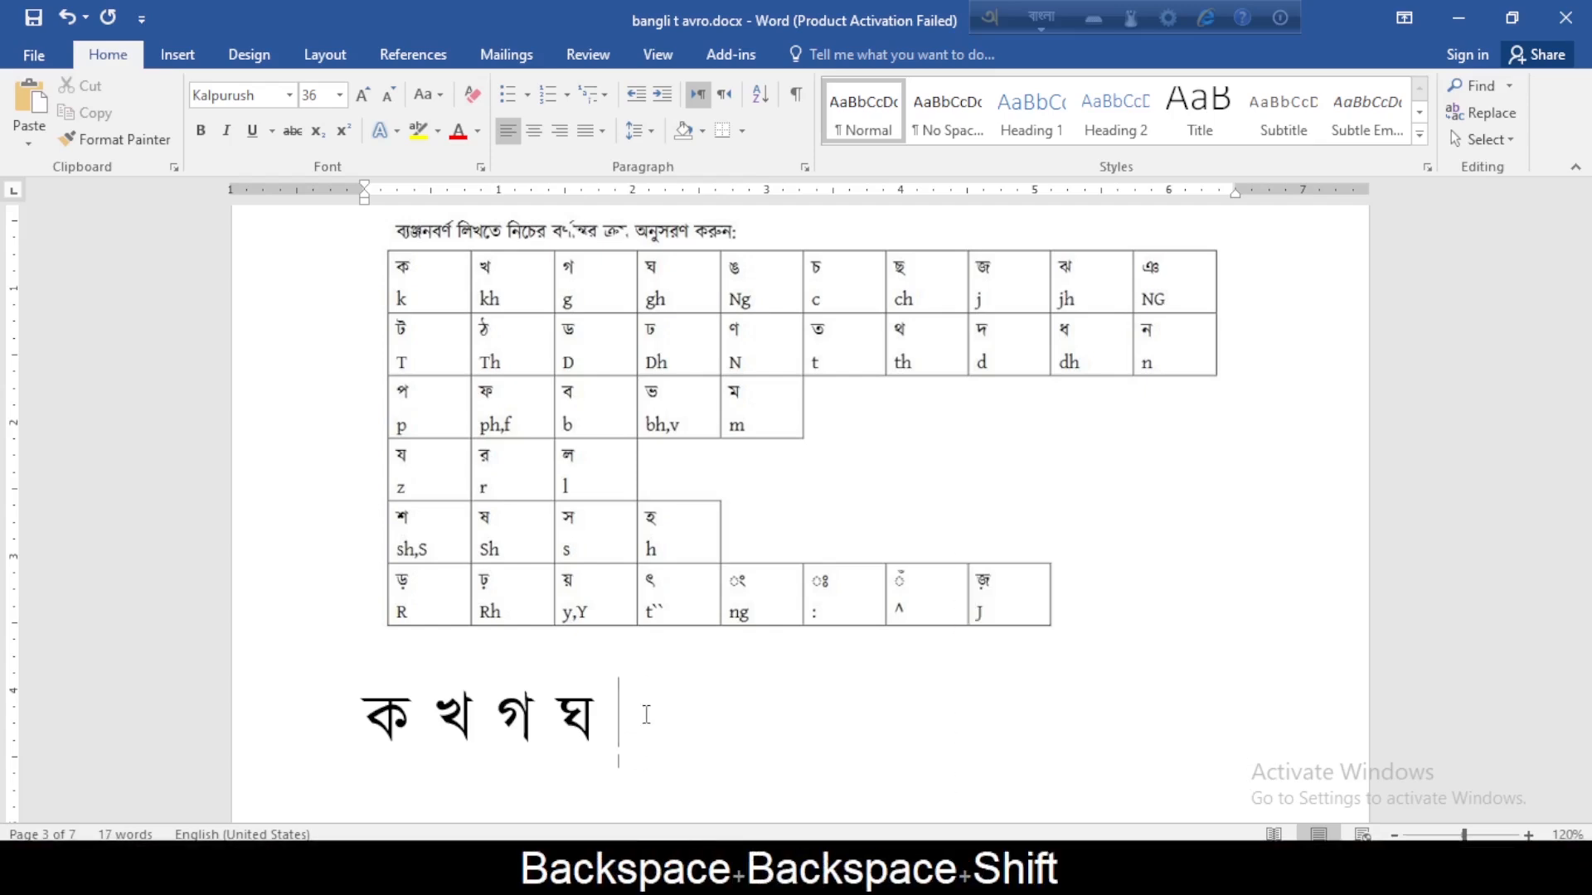
{"action": "type", "text": "Ng"}
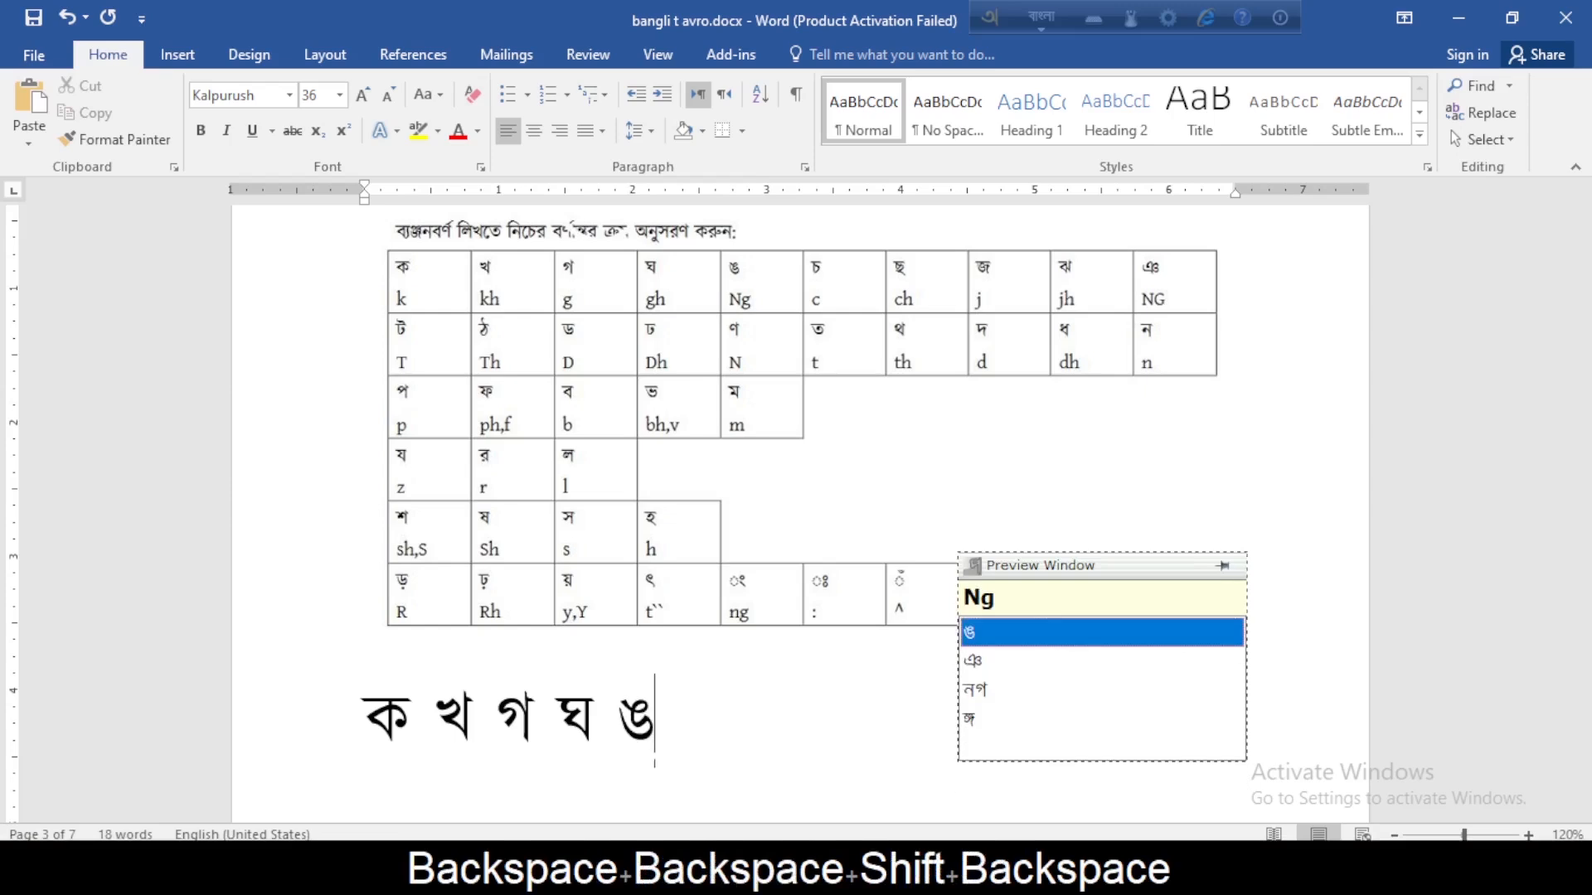
Extend the practice line with চ as "c", ছ as "ch", জ as "j" and ঝ as "jh", separated by spaces.
{"action": "type", "text": " c"}
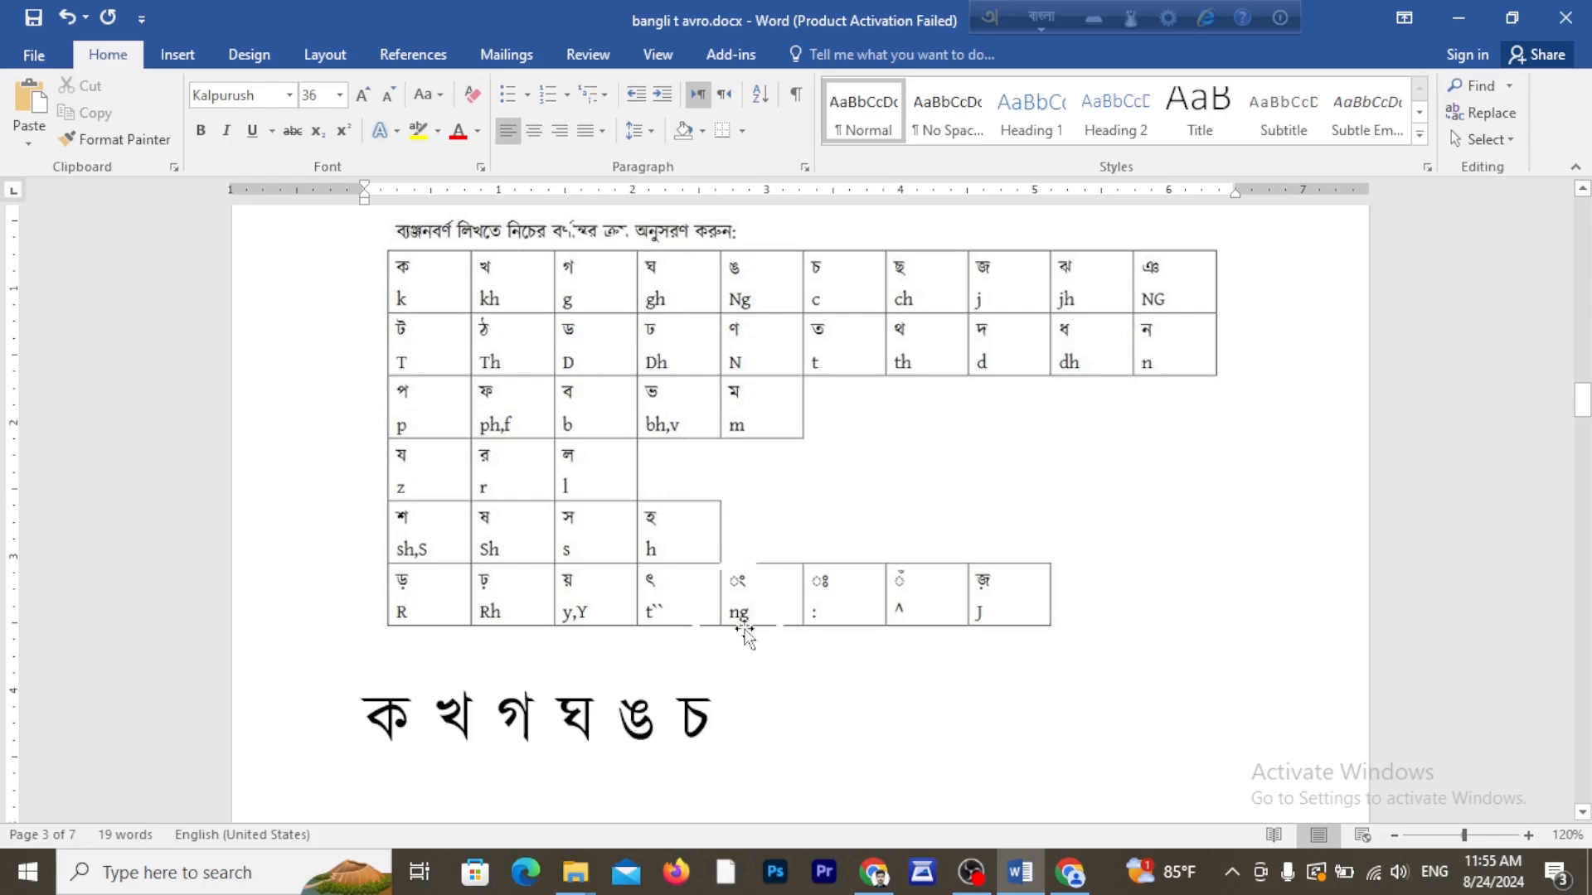
{"action": "type", "text": "c"}
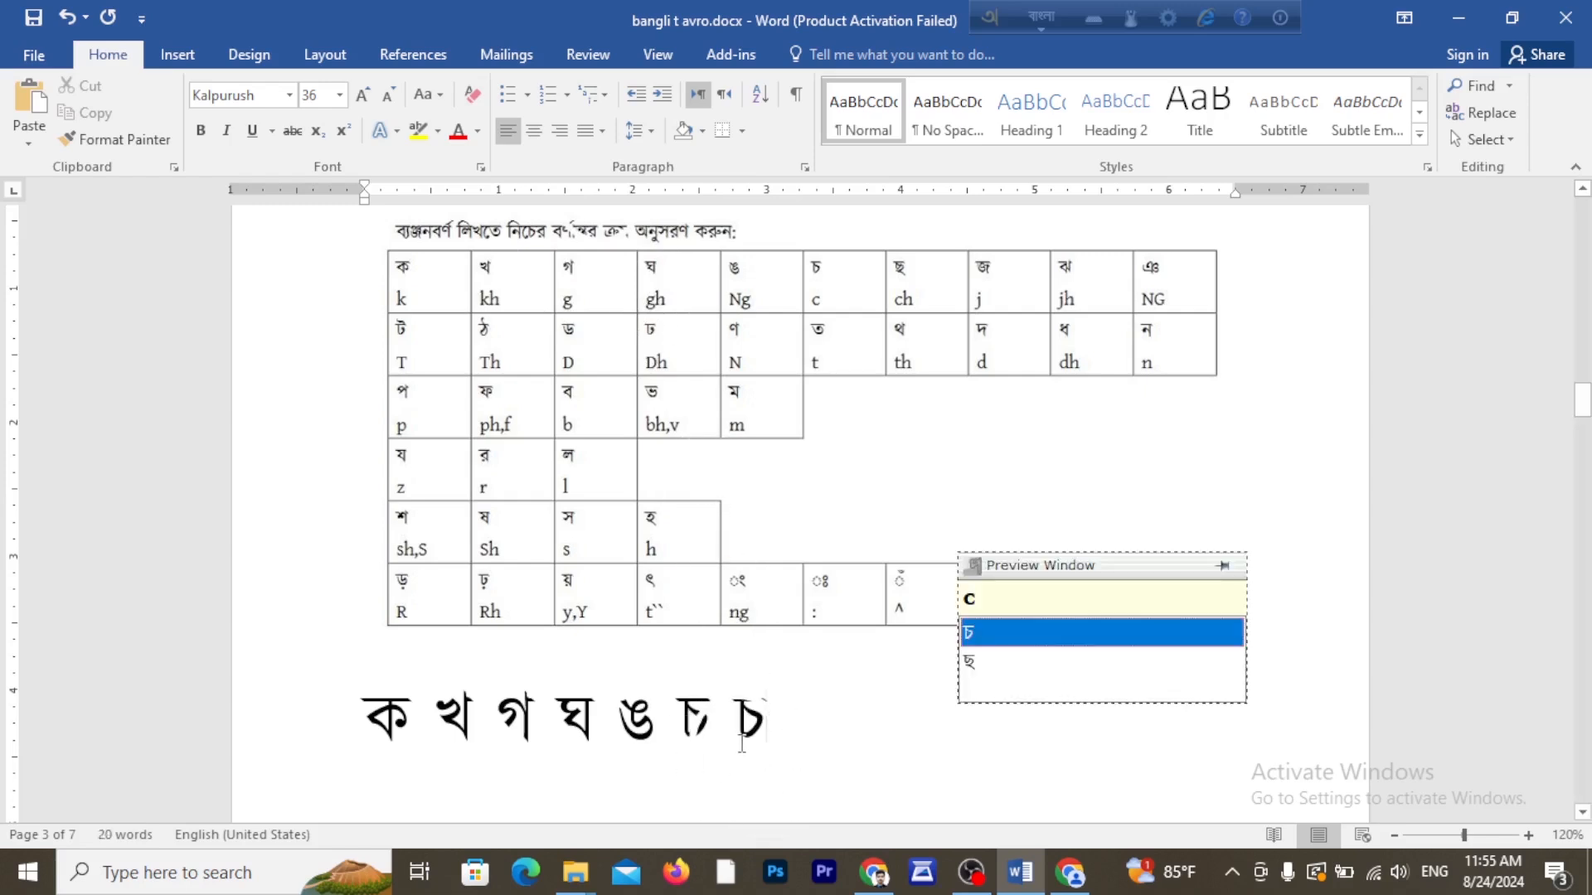
{"action": "type", "text": "h"}
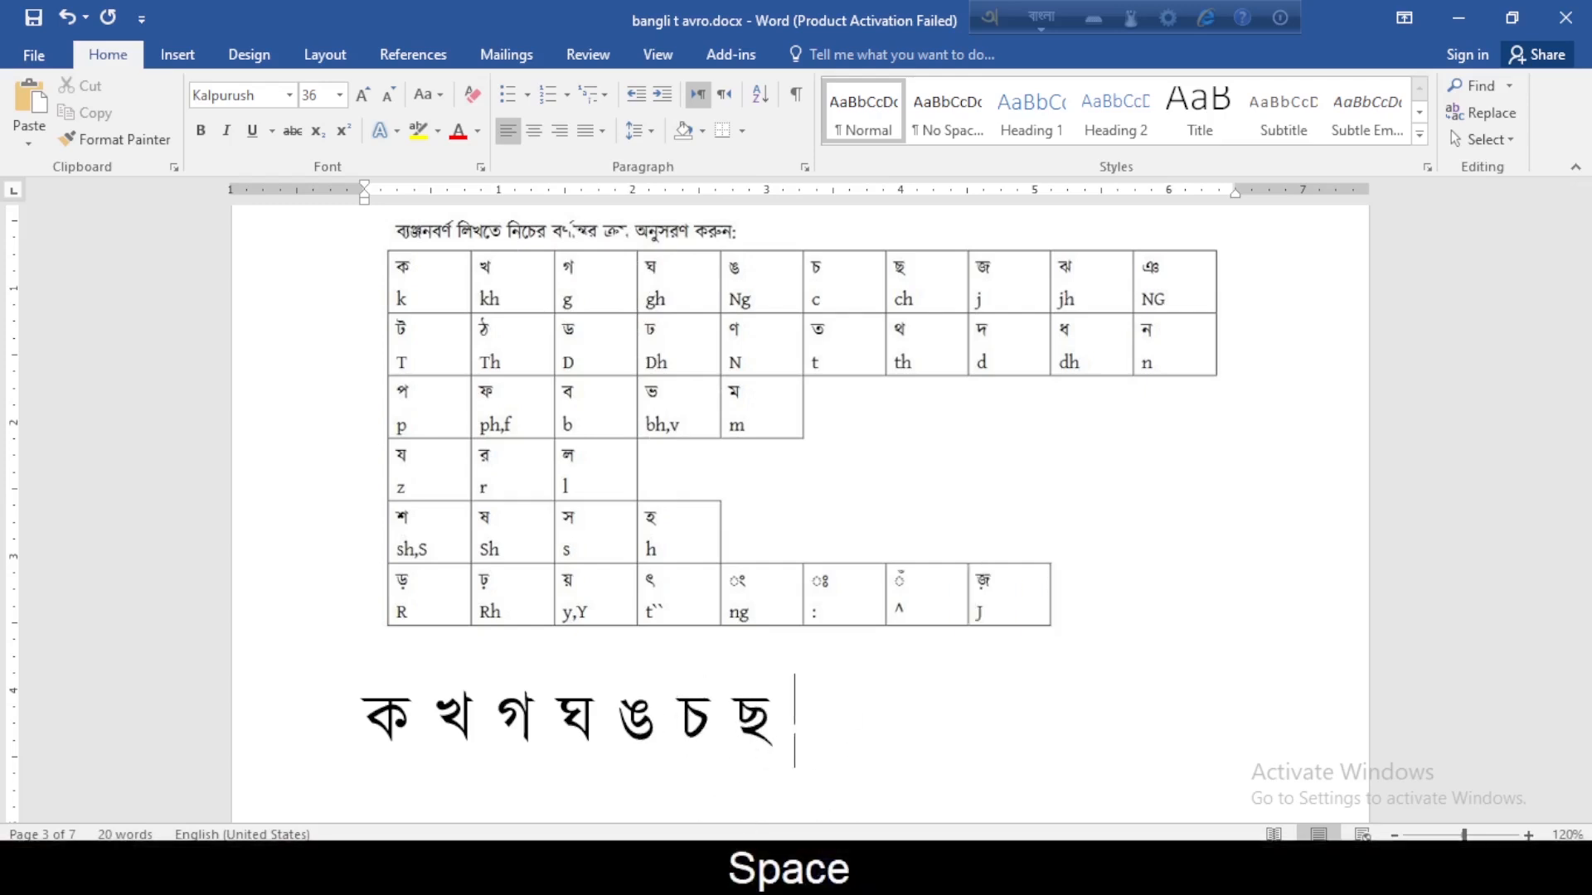
{"action": "type", "text": " j "}
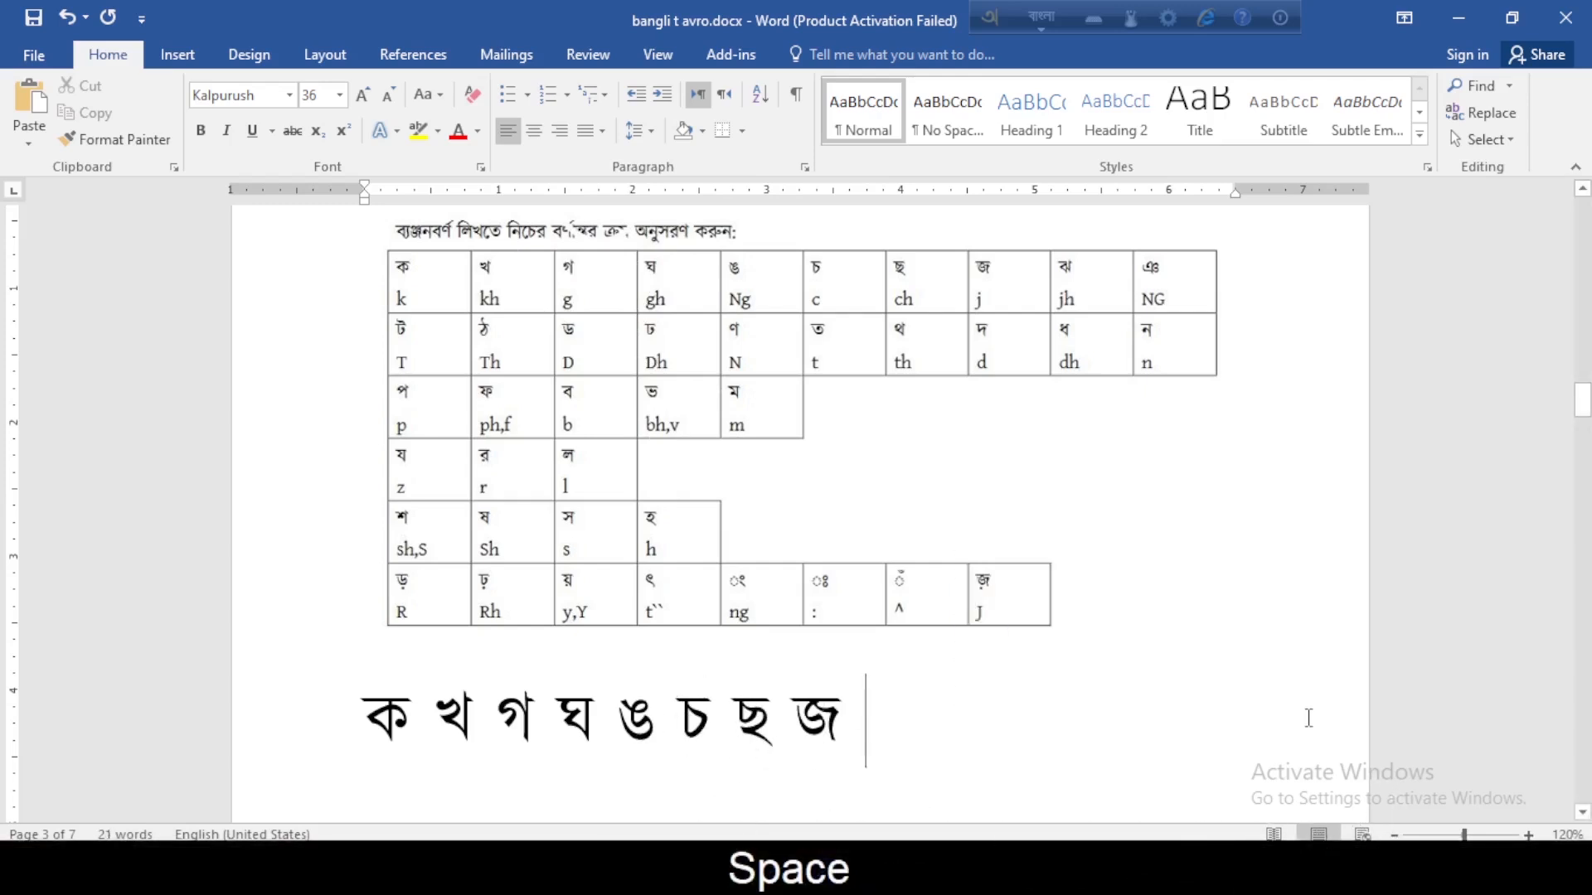
{"action": "type", "text": "jh"}
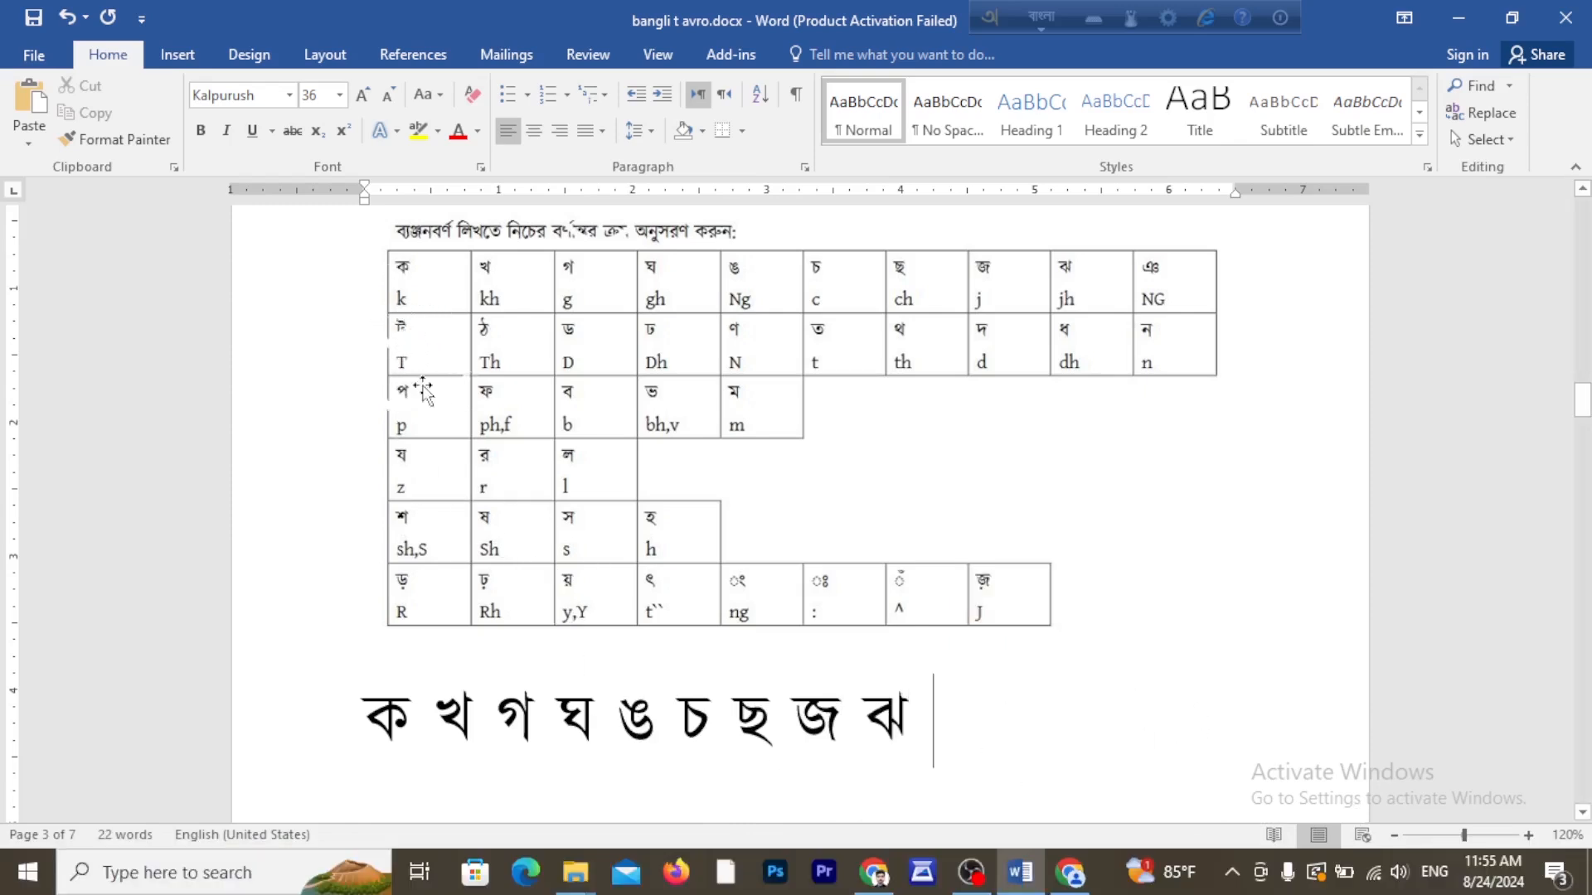
{"action": "scroll", "coordinate": [853, 519], "scroll_direction": "up", "scroll_amount": 3}
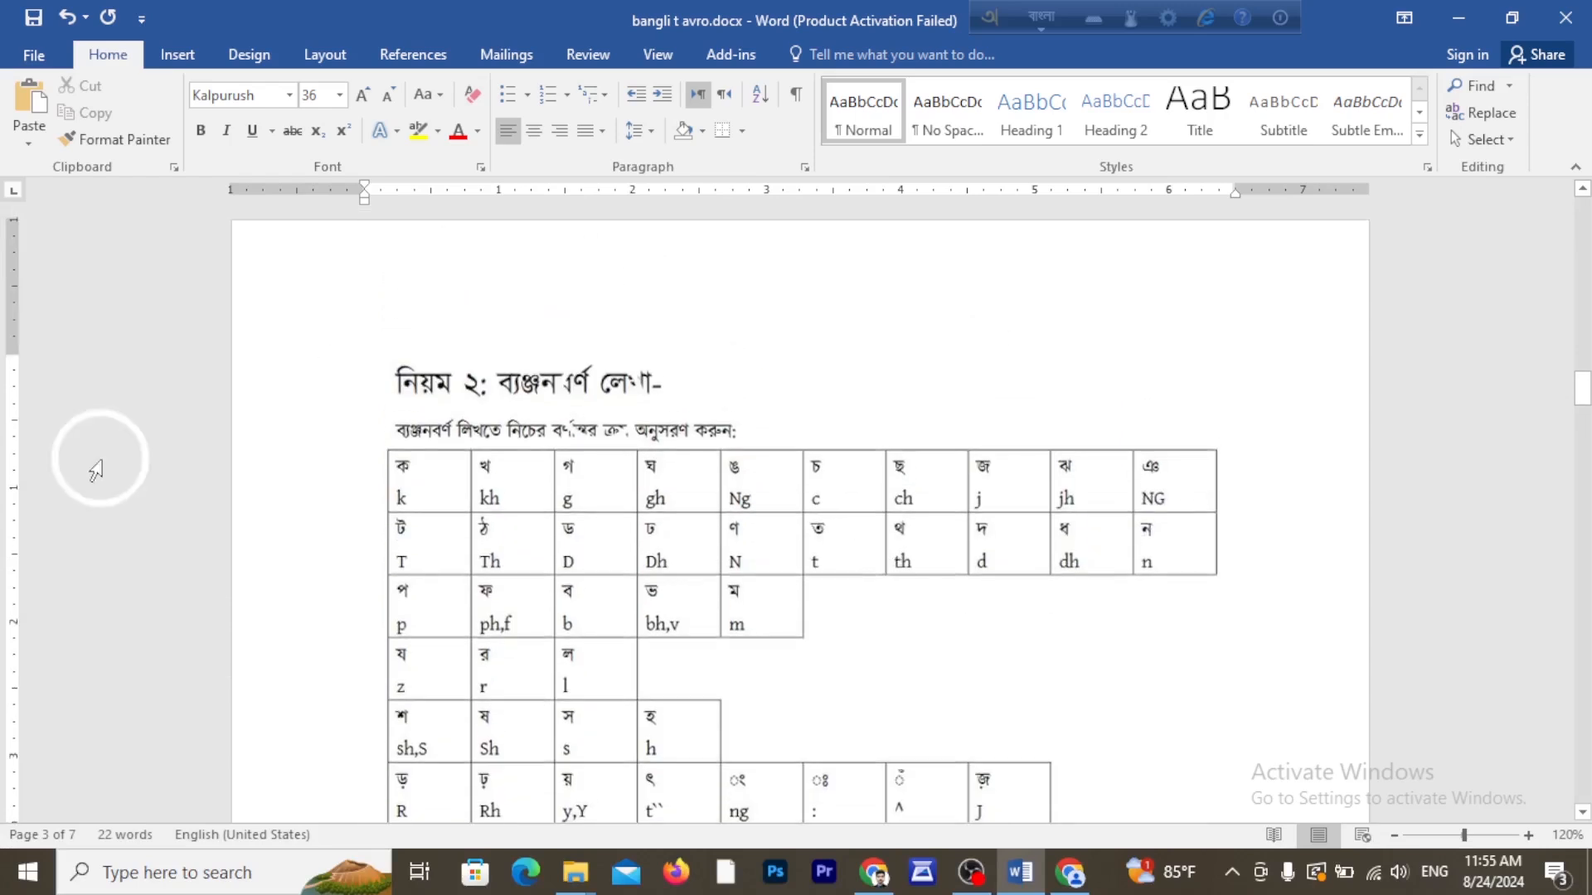
{"action": "scroll", "coordinate": [701, 488], "scroll_direction": "down", "scroll_amount": 3}
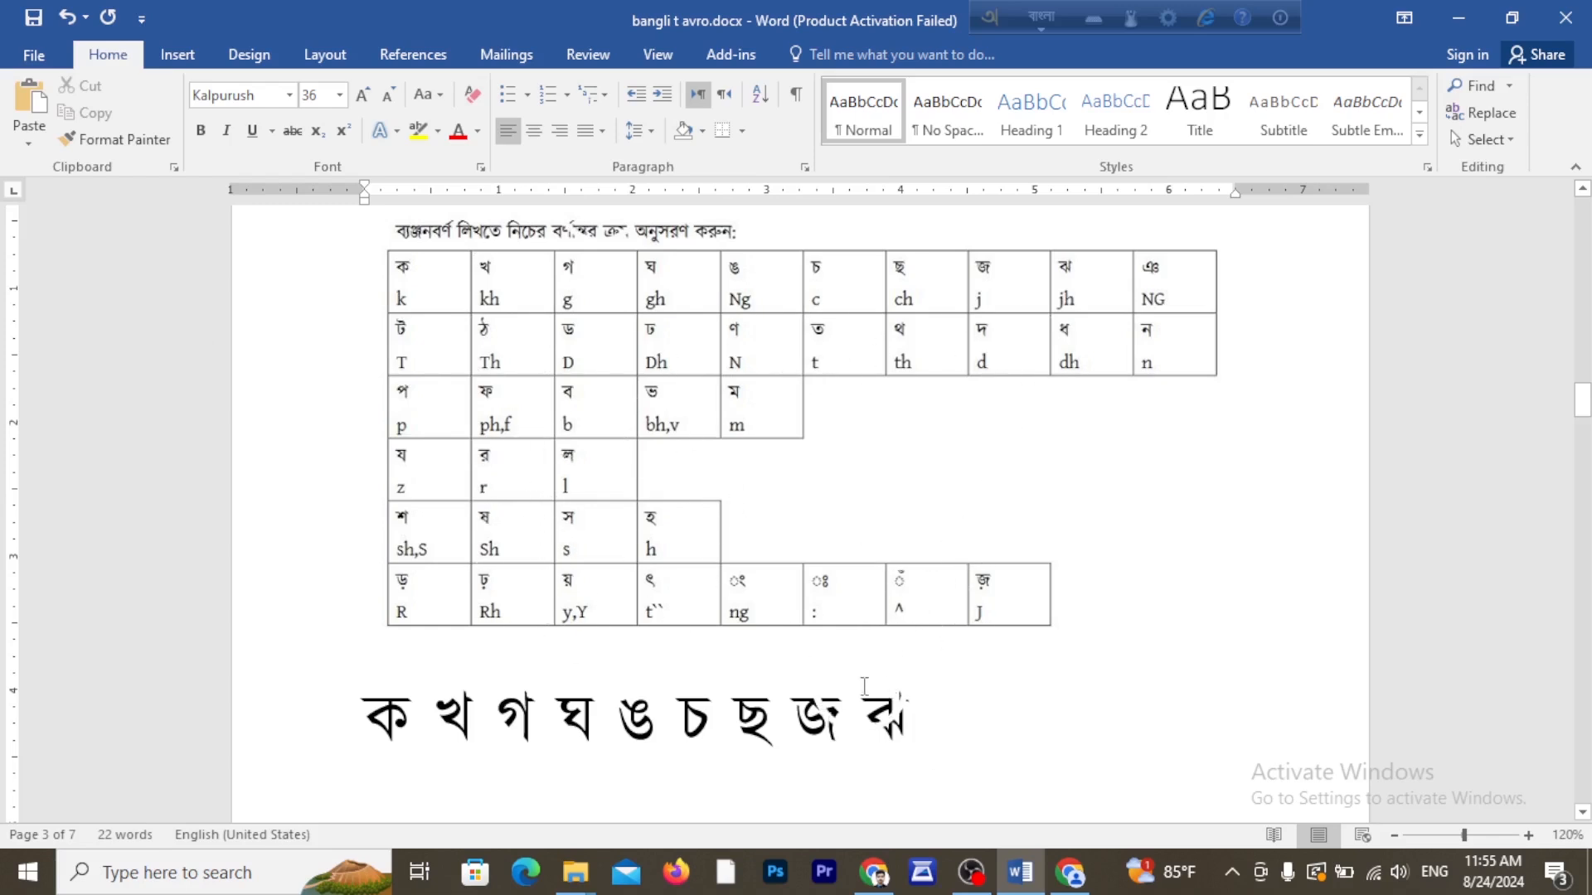
Extend the practice line after ঝ with ট as "T", replacing the trial "t", and ঠ as "Th".
{"action": "type", "text": "t"}
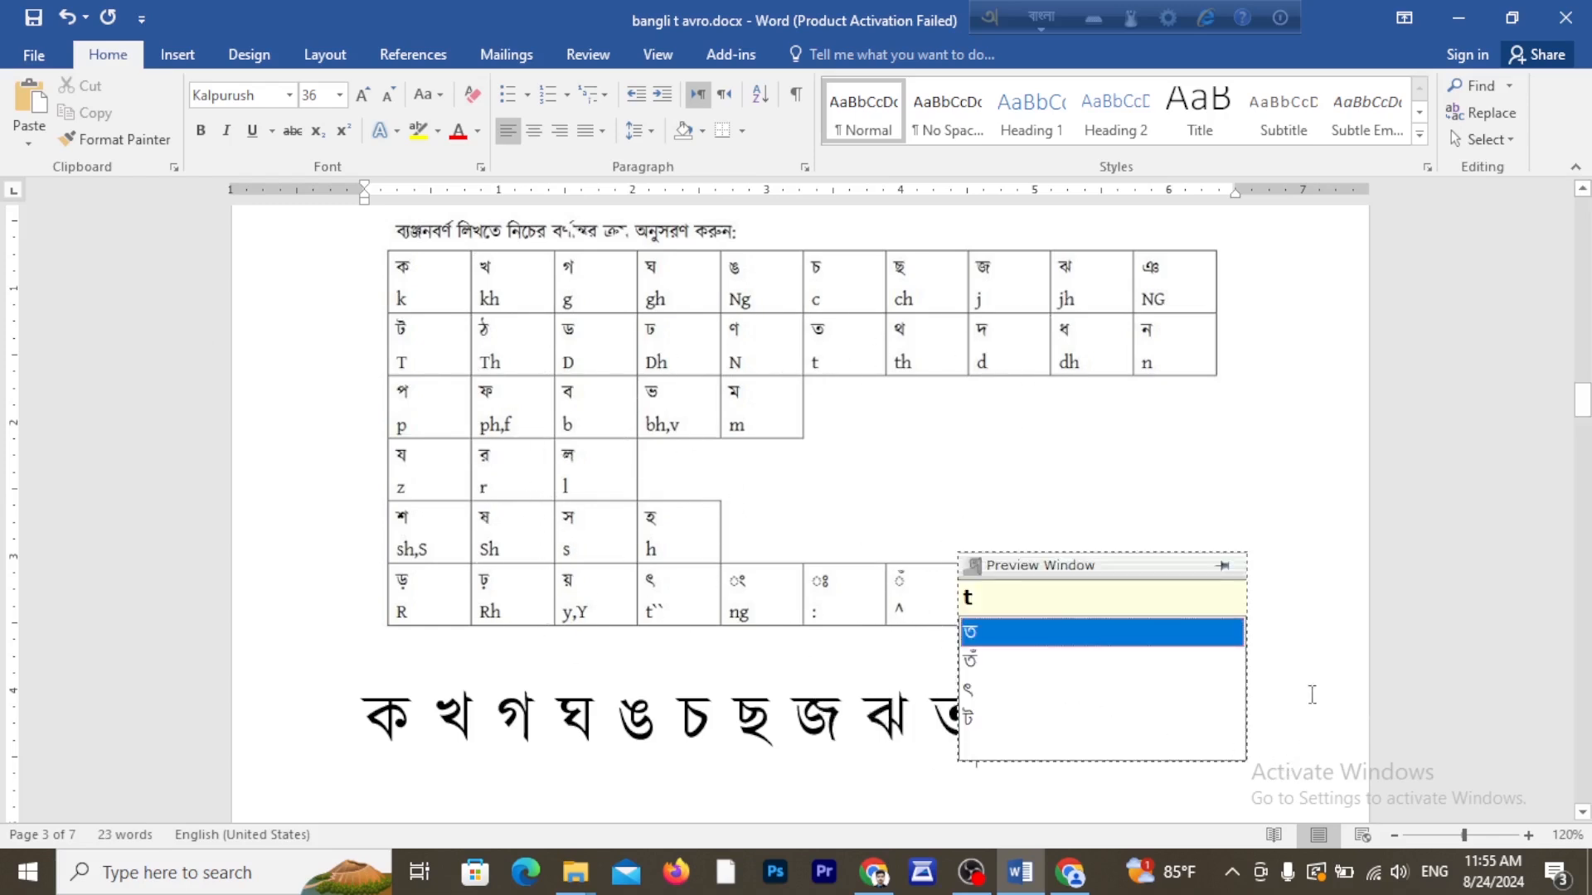
{"action": "key", "text": "BackSpace"}
{"action": "type", "text": "T "}
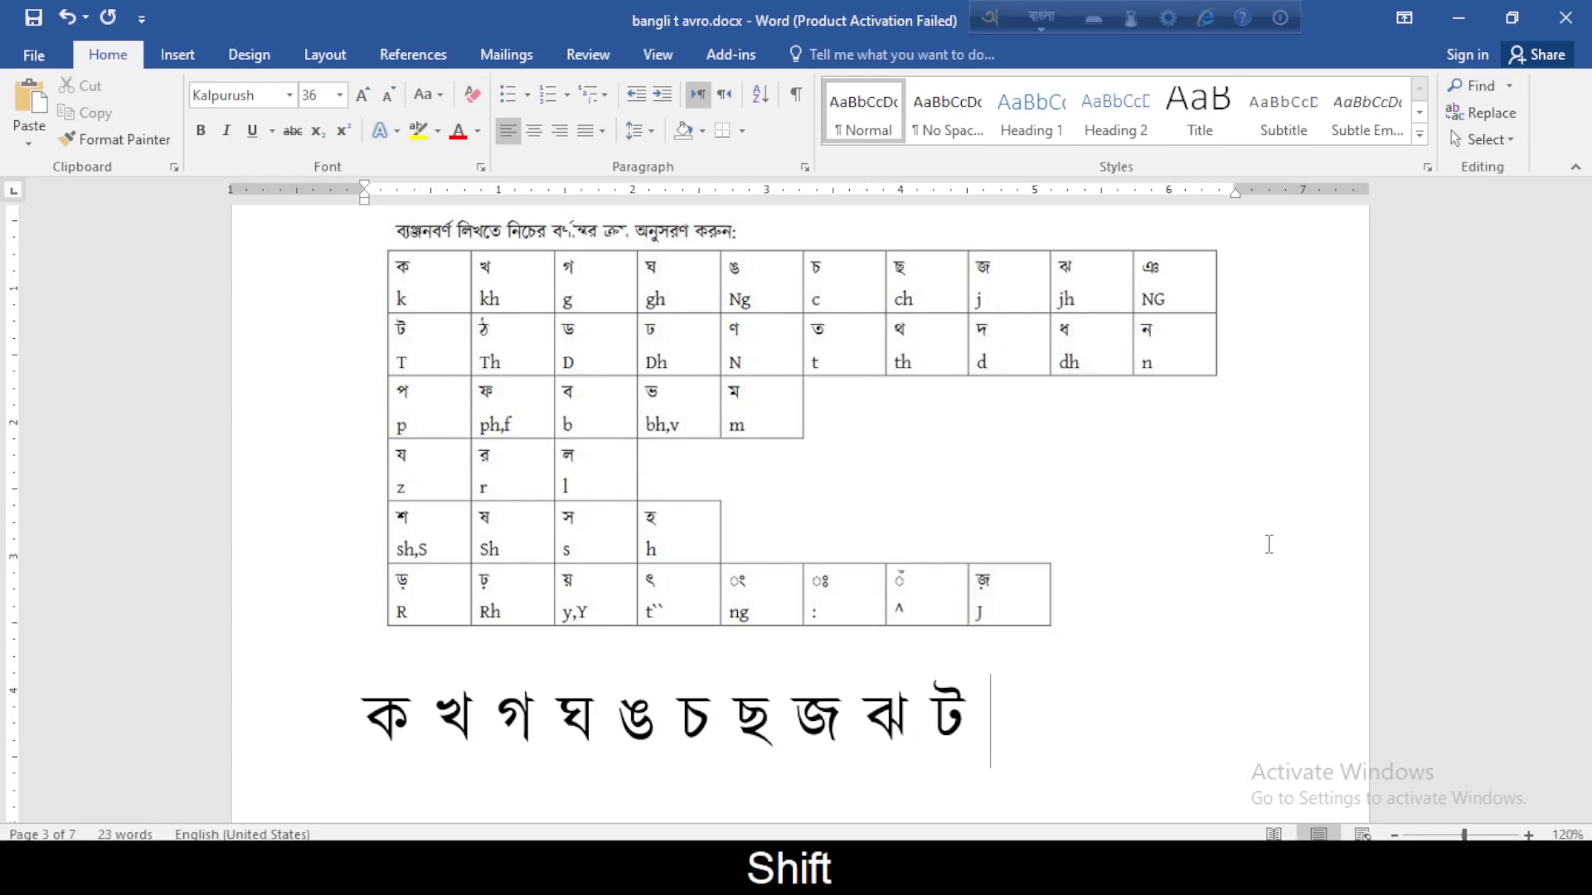
{"action": "type", "text": "Th"}
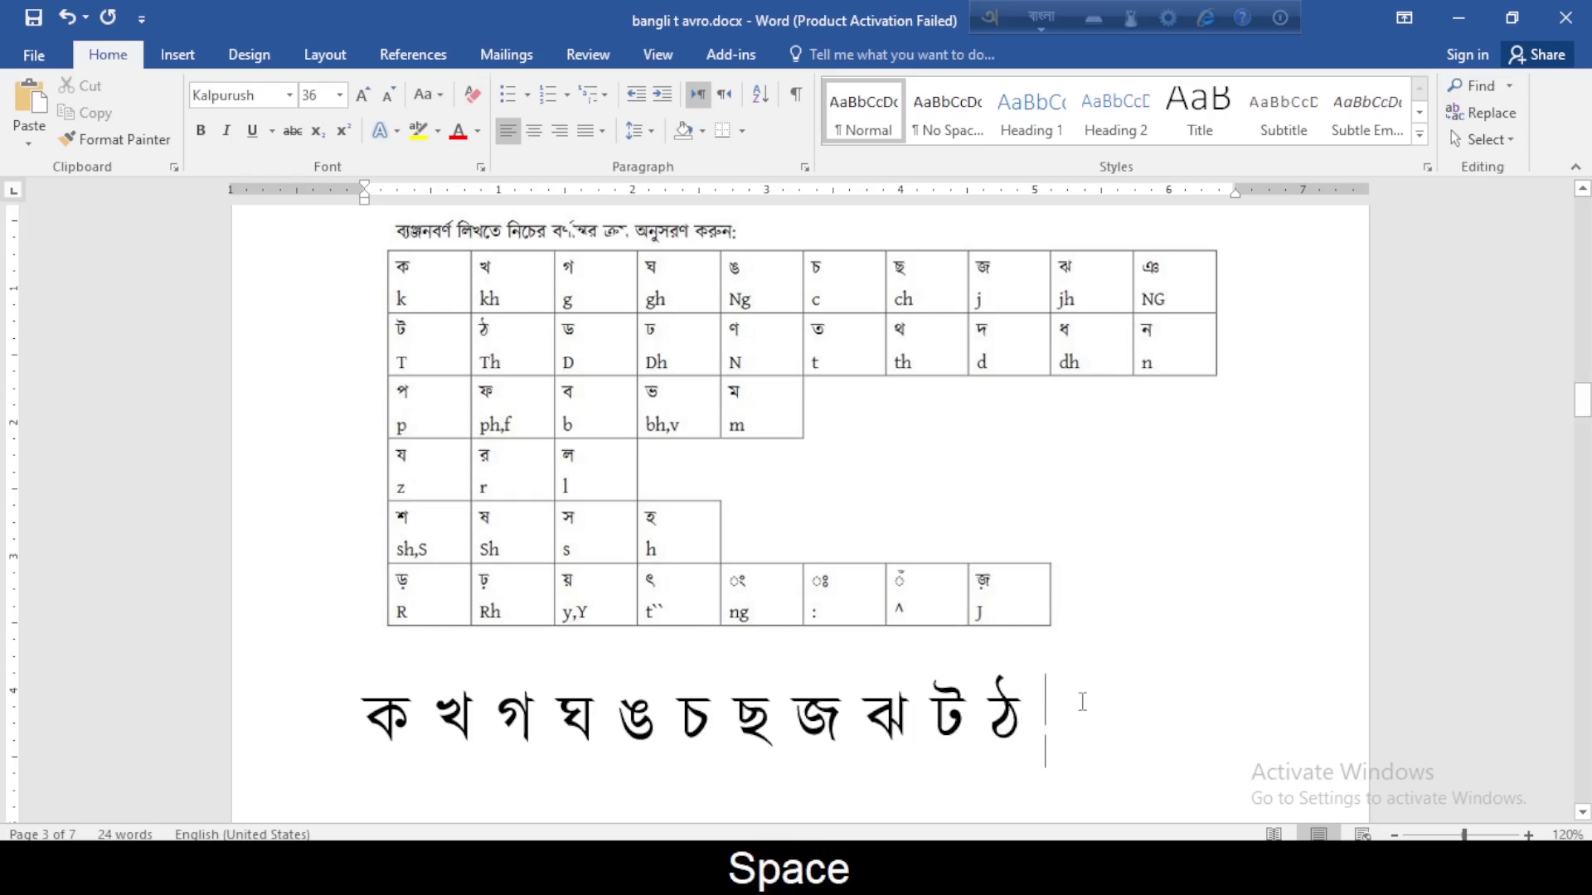
{"action": "left_click_drag", "start_coordinate": [1078, 717], "coordinate": [371, 732]}
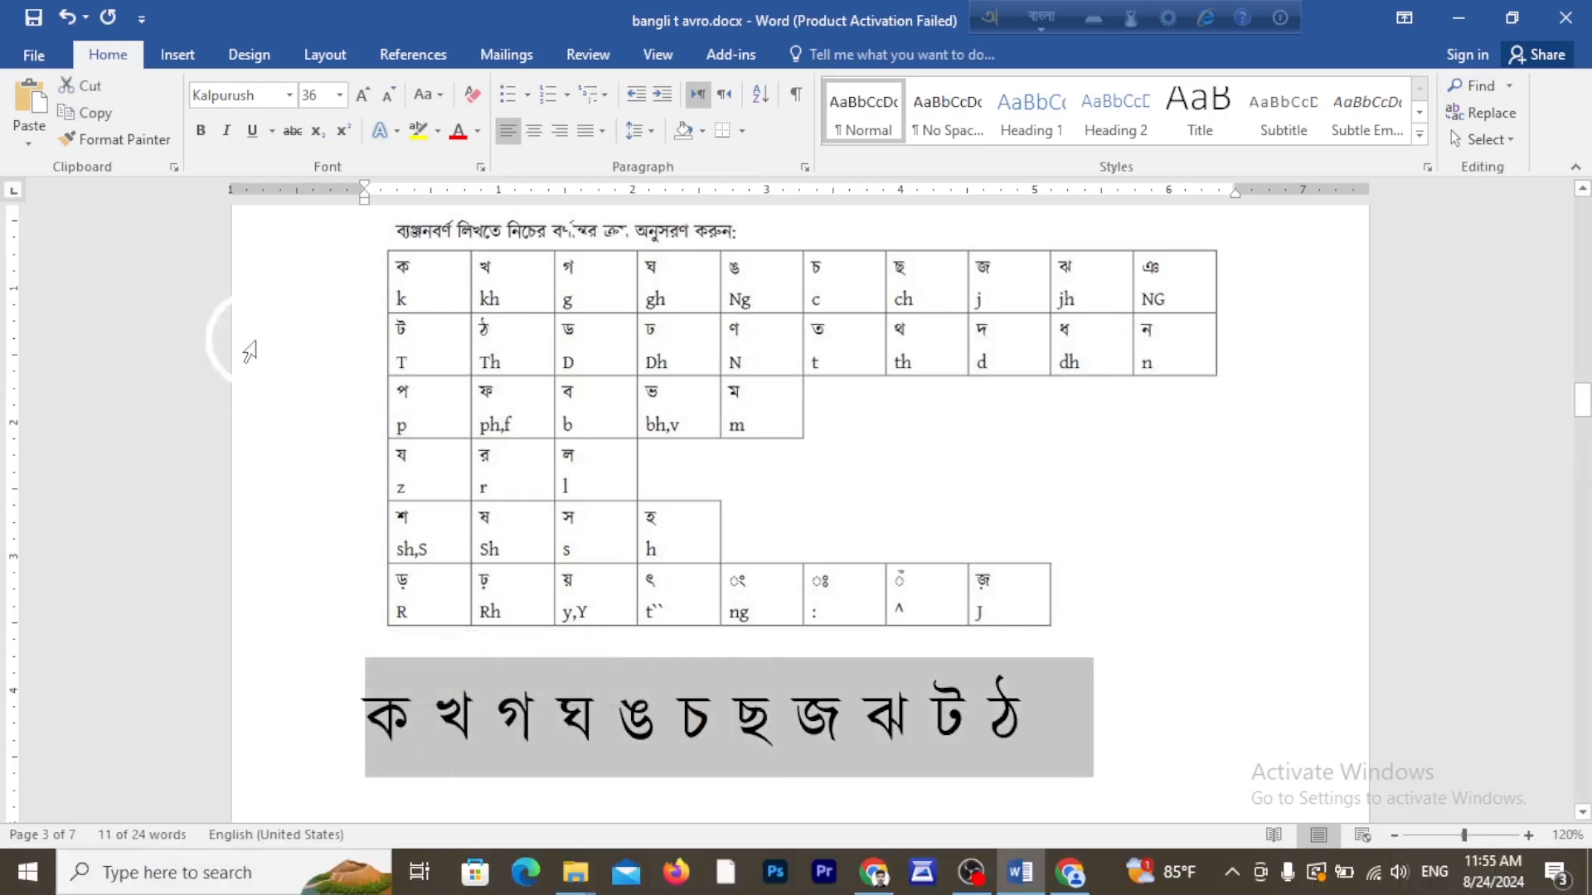
Start a new practice line below the vowel example-word table, with the font set to Kalpurush at size 28.
{"action": "scroll", "coordinate": [614, 632], "scroll_direction": "down", "scroll_amount": 8}
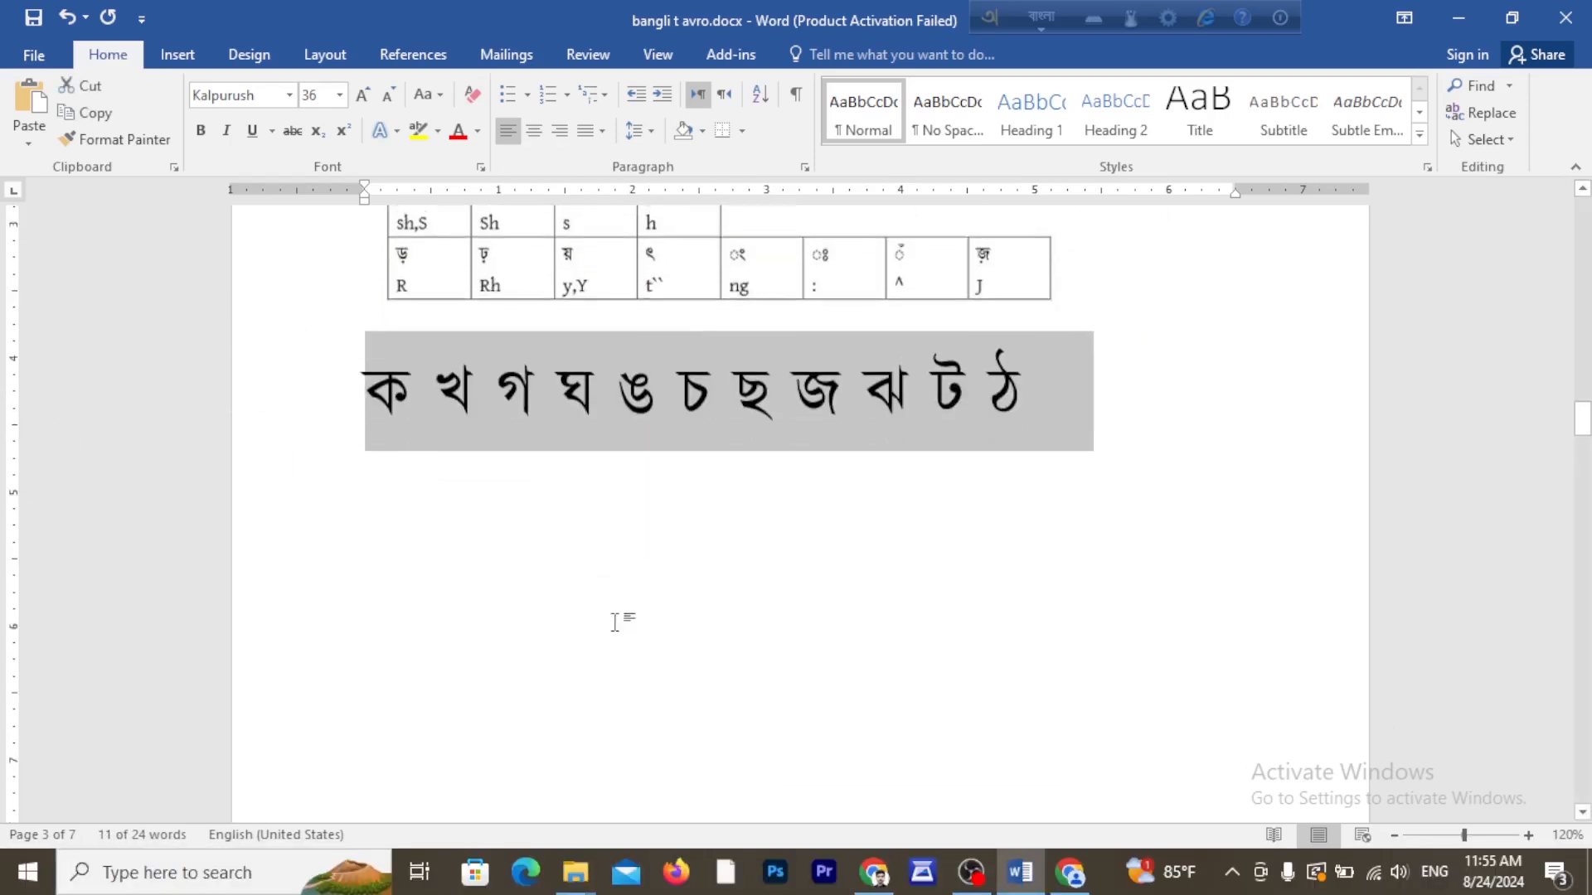
{"action": "scroll", "coordinate": [617, 630], "scroll_direction": "down", "scroll_amount": 10}
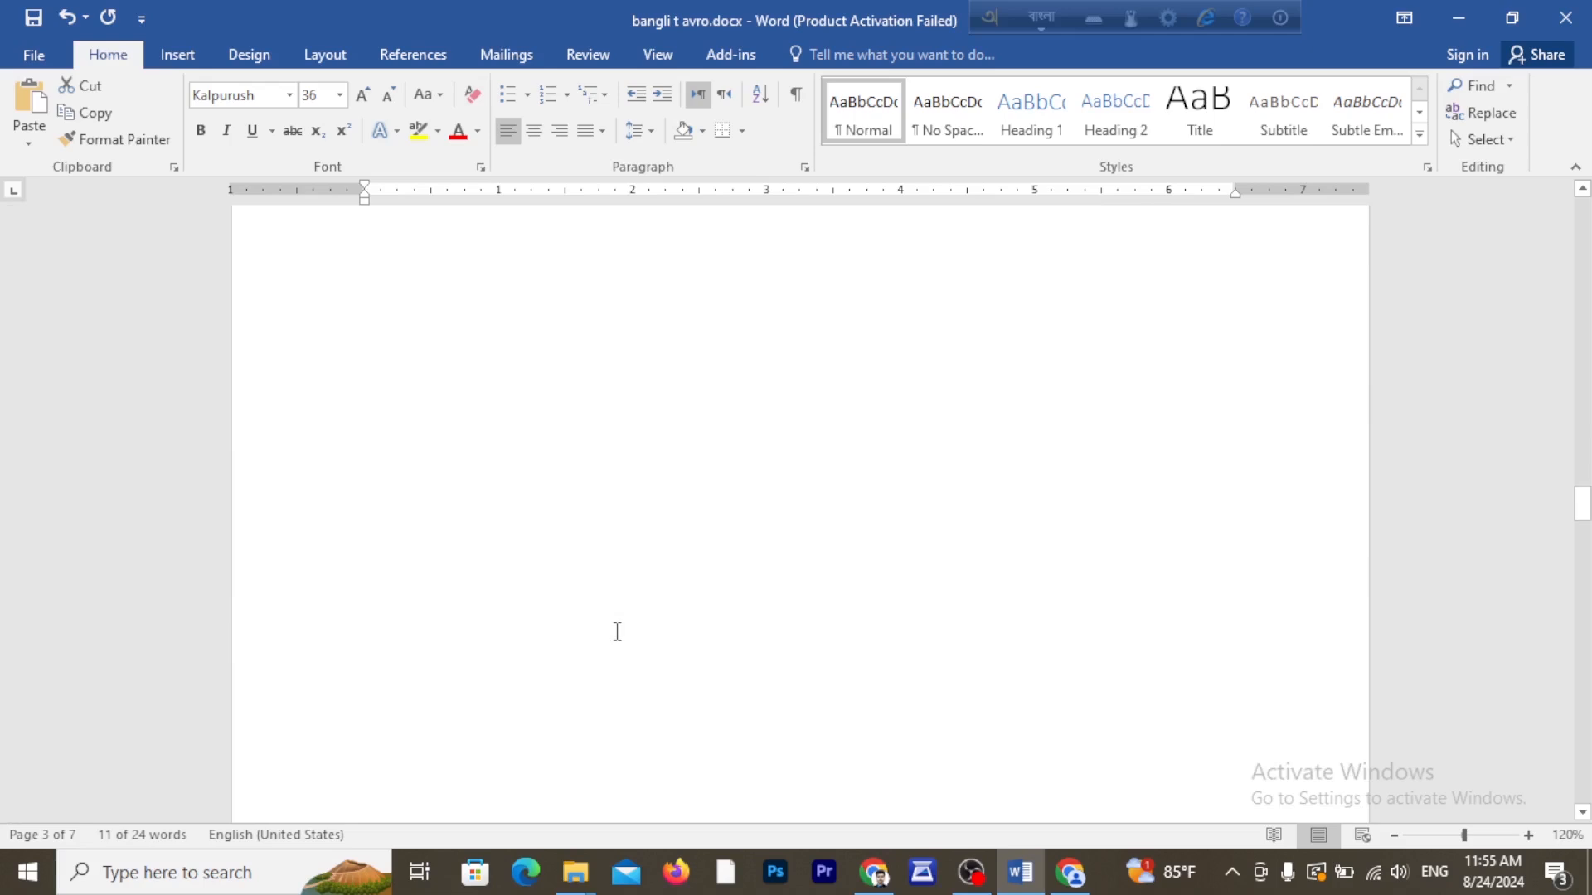
{"action": "scroll", "coordinate": [602, 668], "scroll_direction": "down", "scroll_amount": 5}
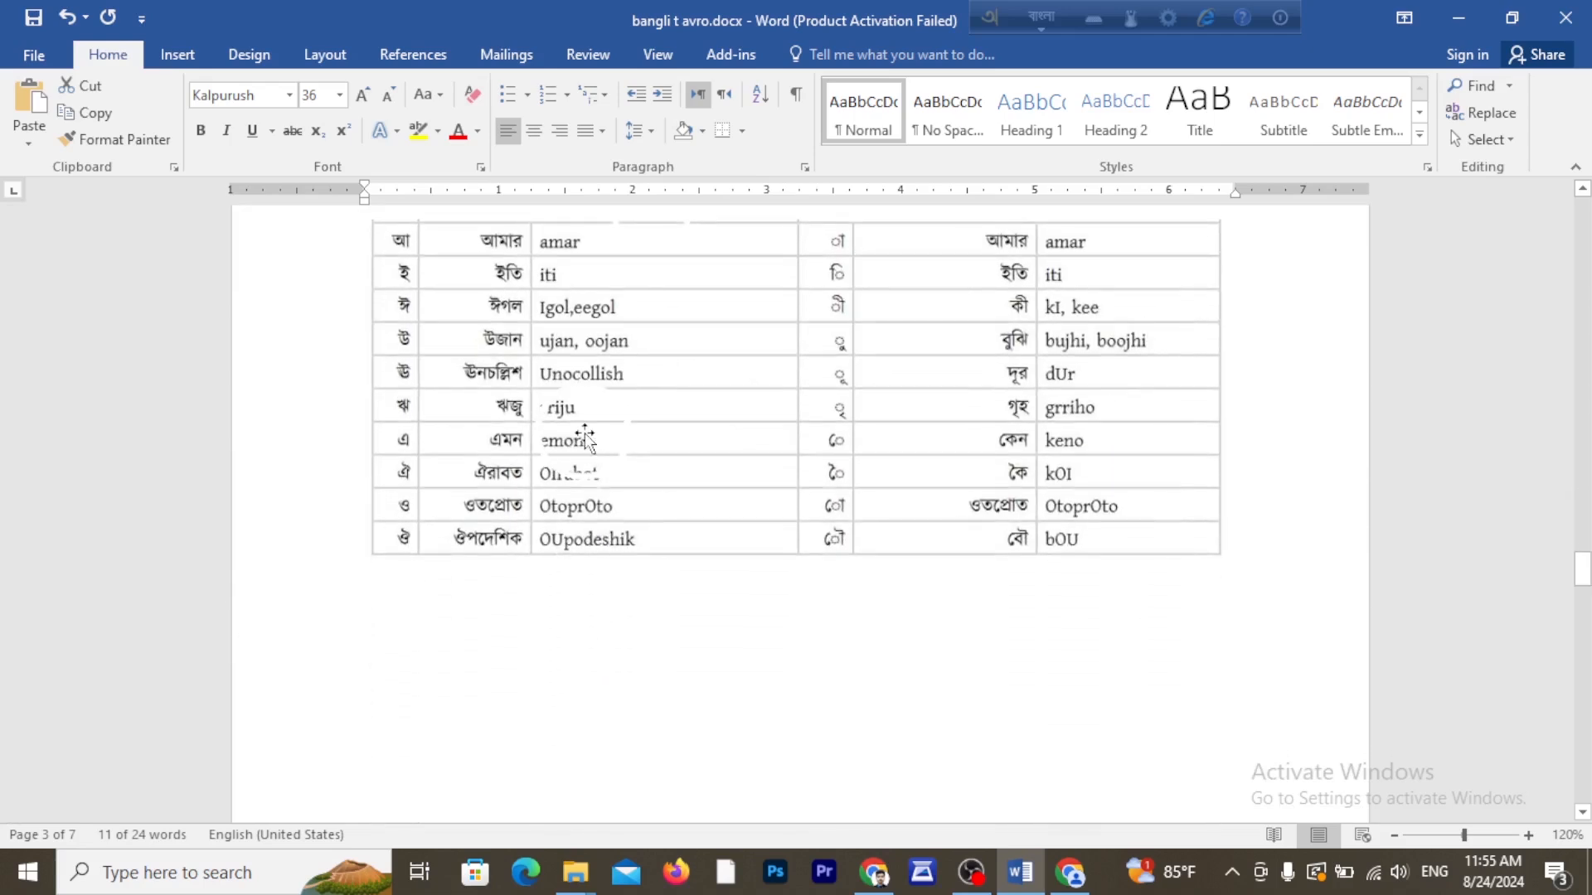
{"action": "scroll", "coordinate": [573, 483], "scroll_direction": "up", "scroll_amount": 2, "text": "ctrl"}
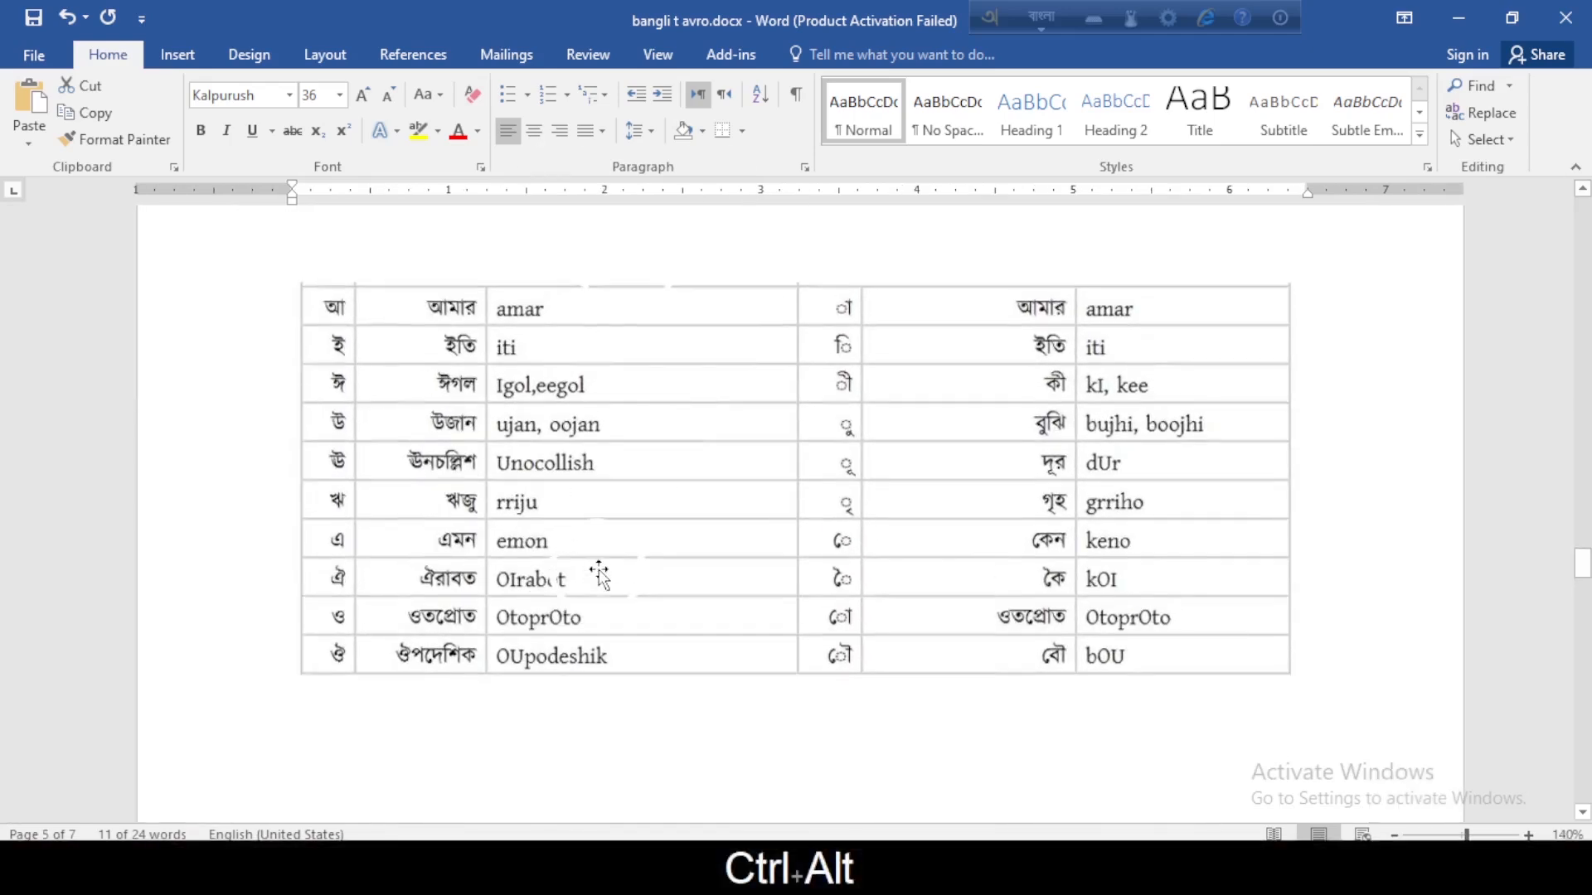
{"action": "left_click", "coordinate": [408, 735]}
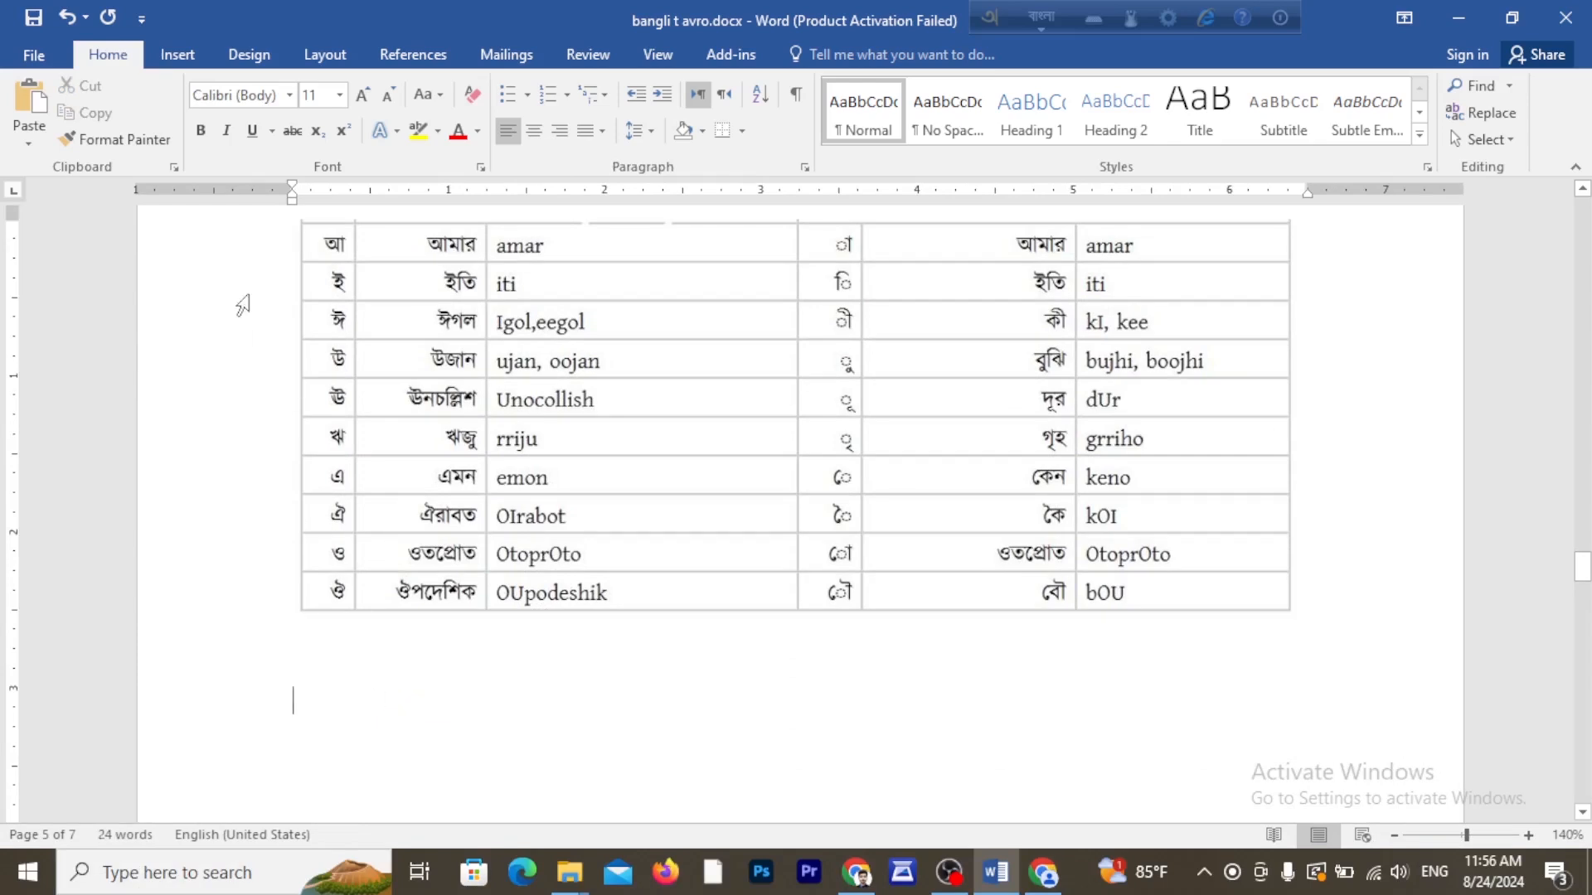
{"action": "left_click", "coordinate": [289, 95]}
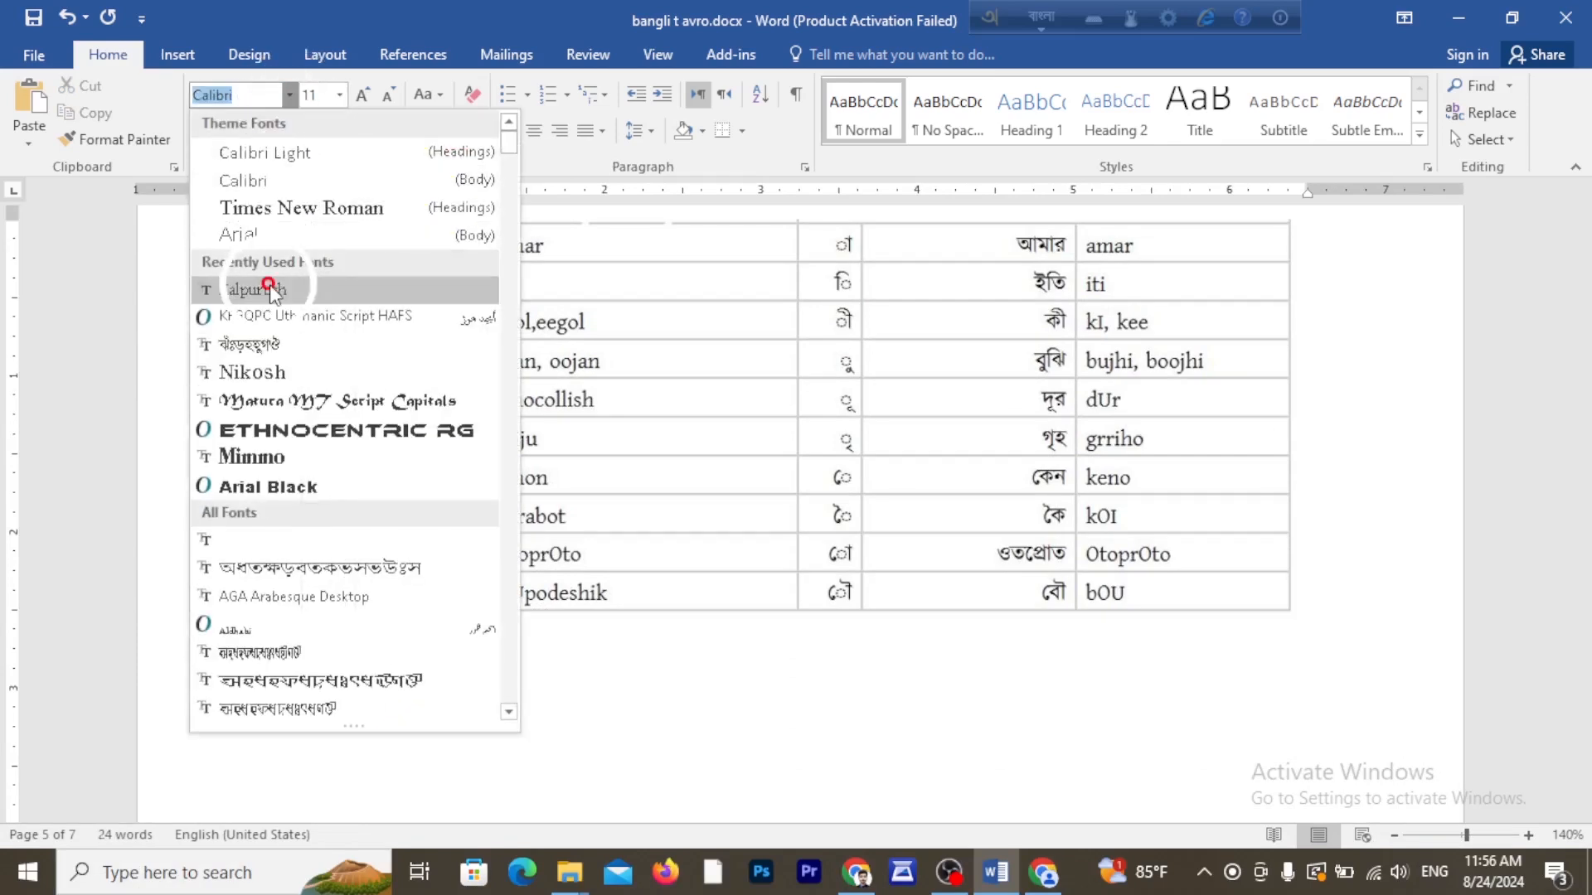
{"action": "left_click", "coordinate": [272, 286]}
{"action": "left_click", "coordinate": [339, 95]}
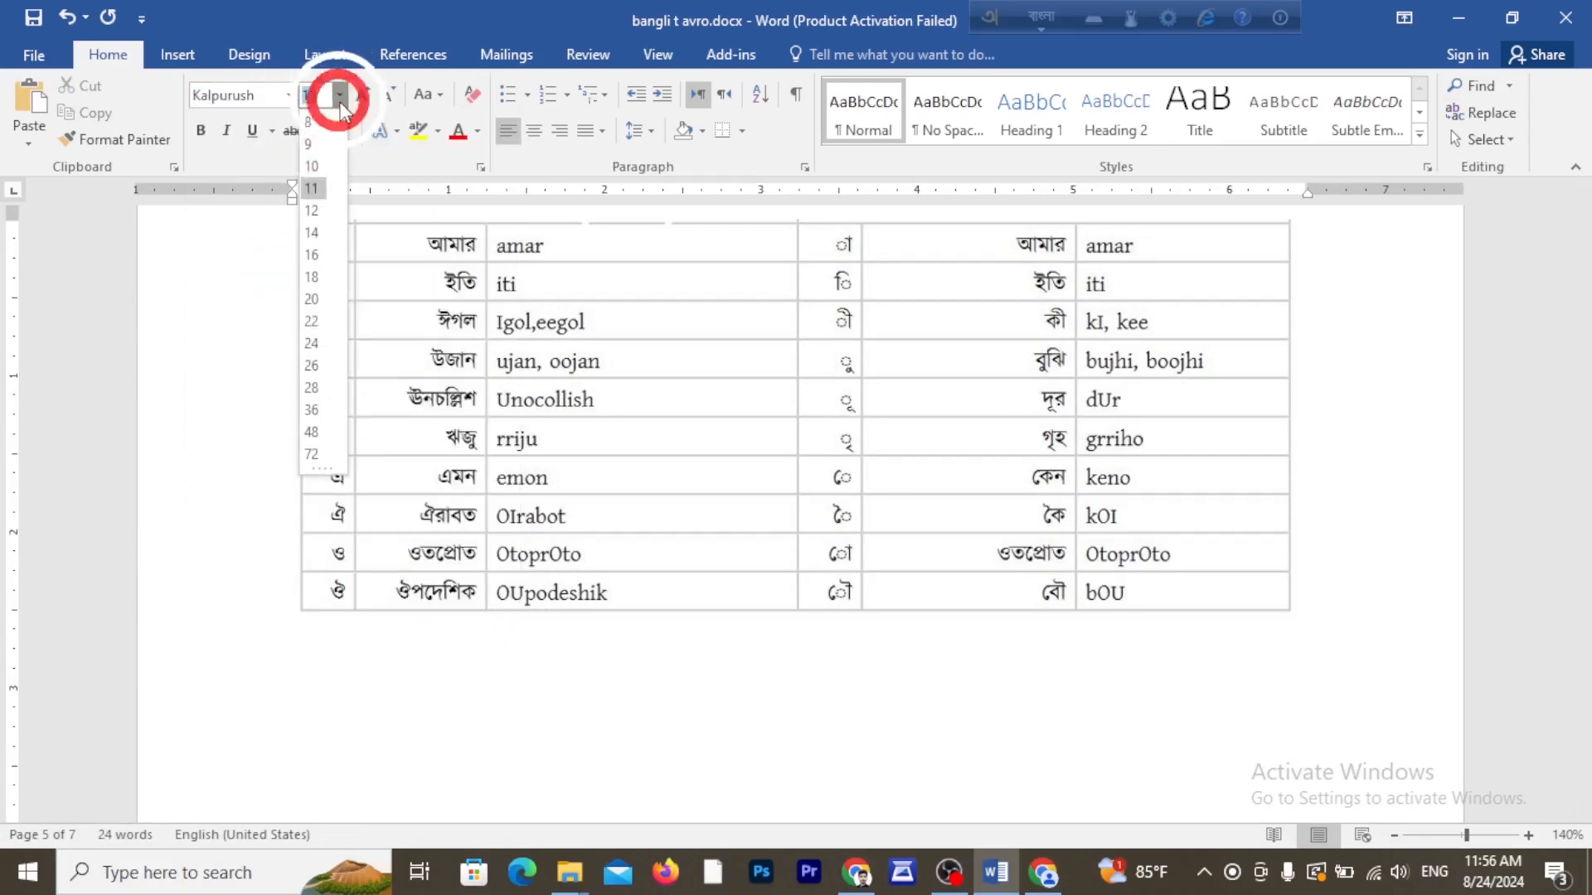
{"action": "left_click", "coordinate": [320, 390]}
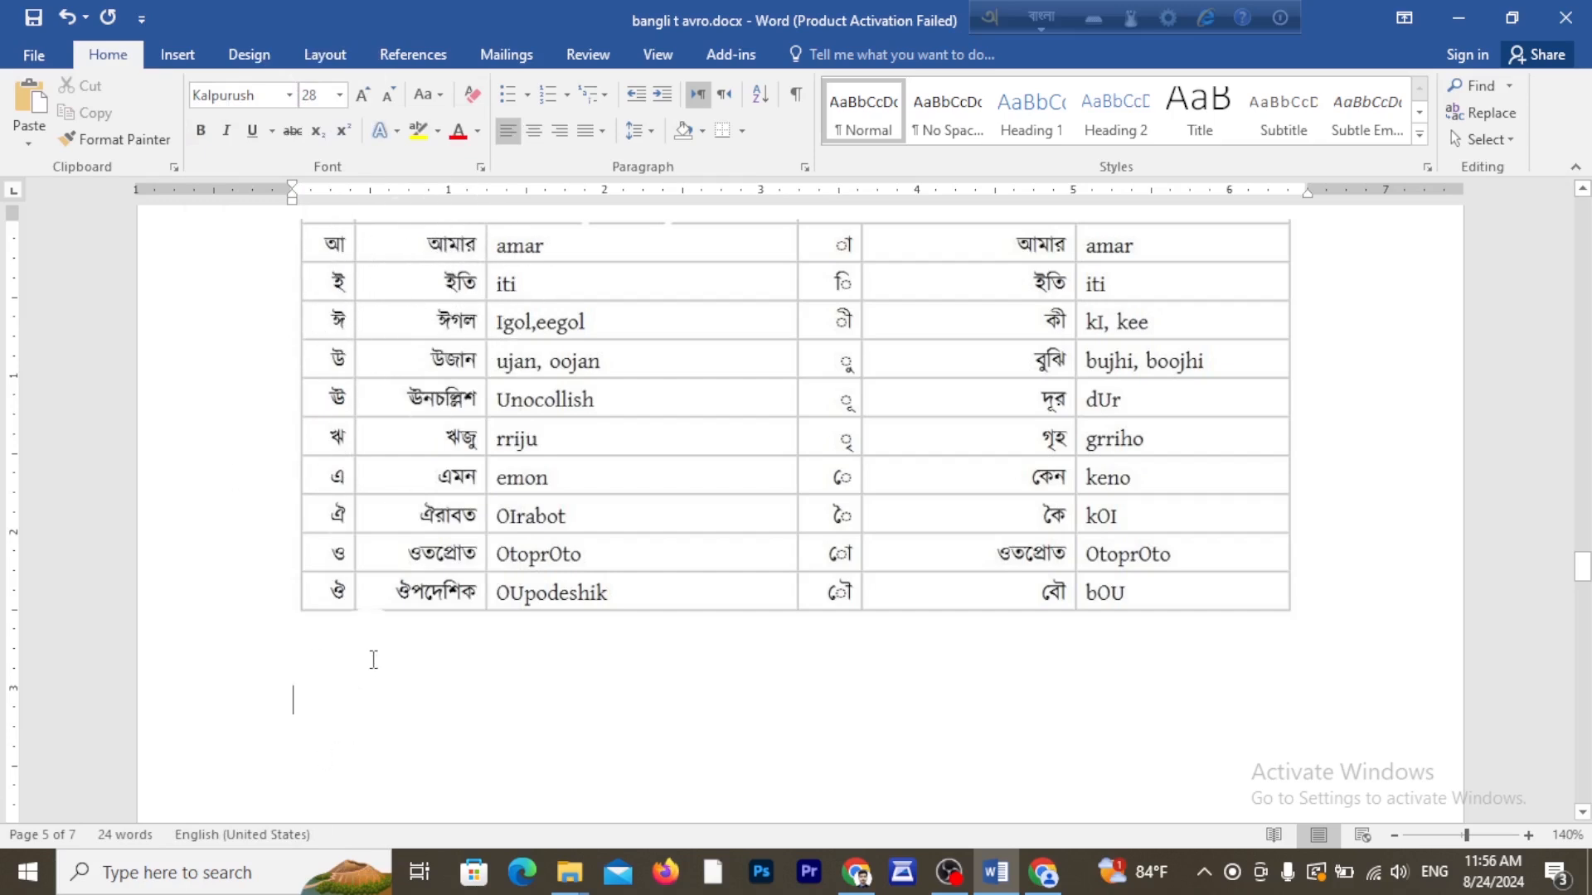
Write আমার as "amar" and ইতি as "iti" below the table, each followed by a comma.
{"action": "type", "text": "am"}
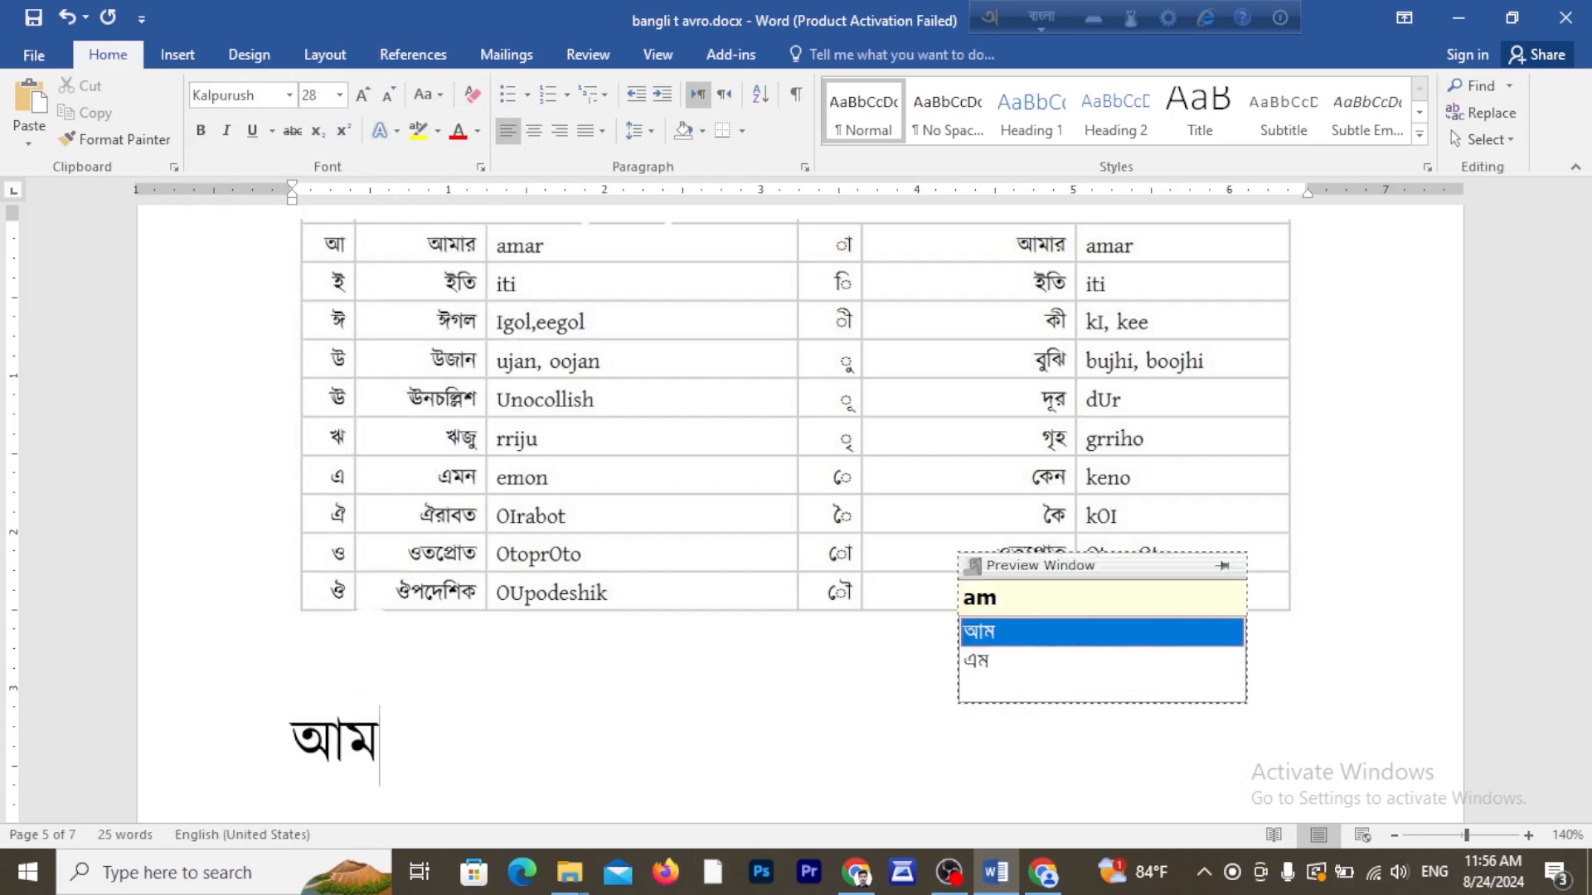
{"action": "type", "text": "ar"}
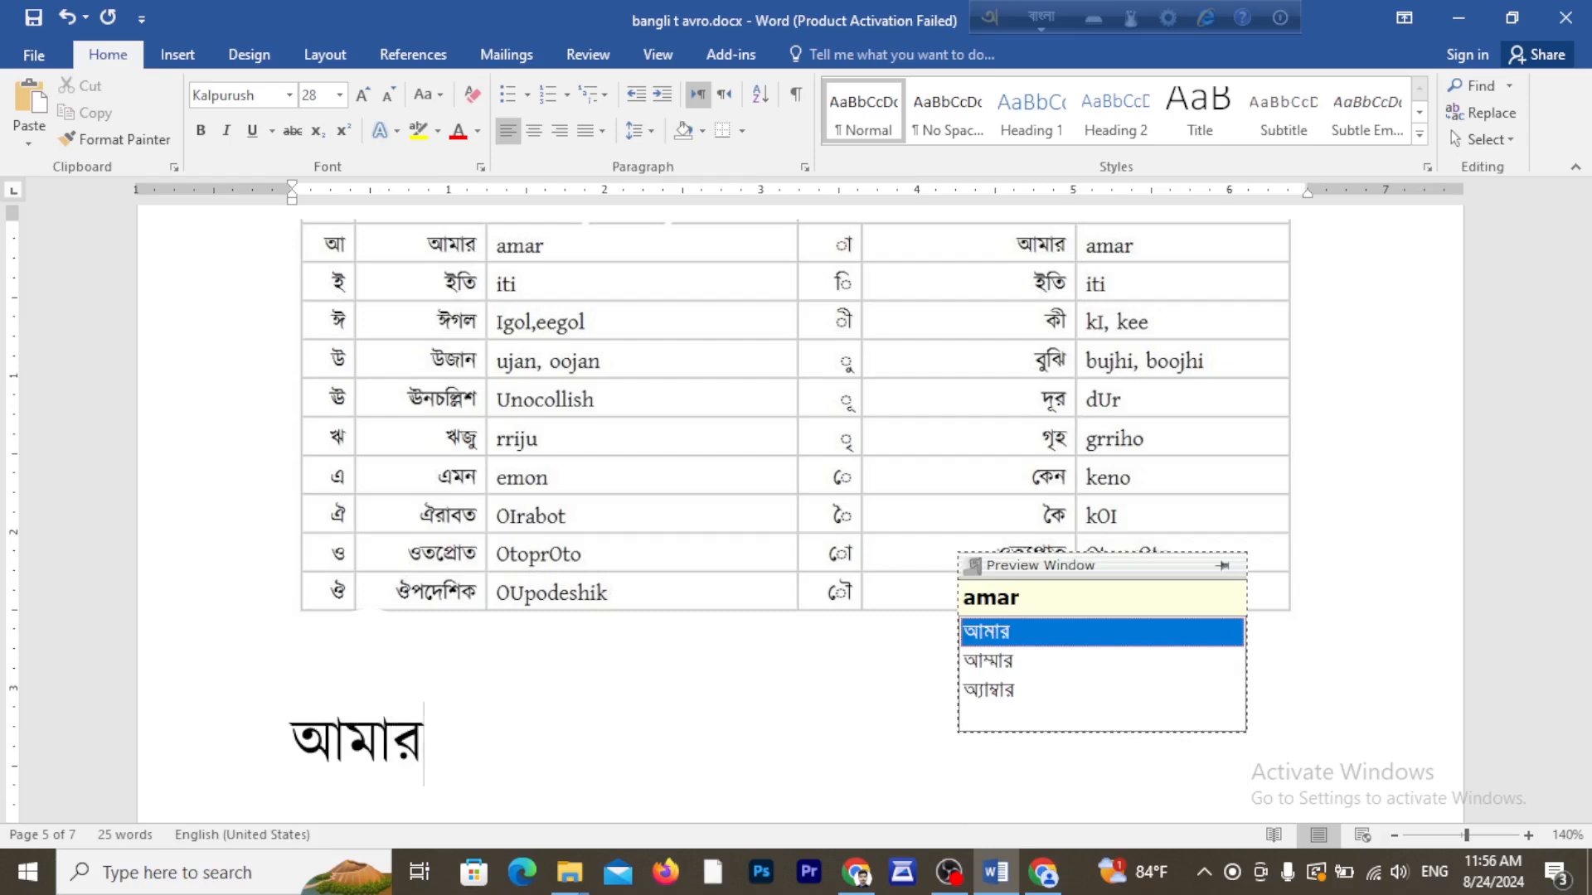
{"action": "type", "text": " , "}
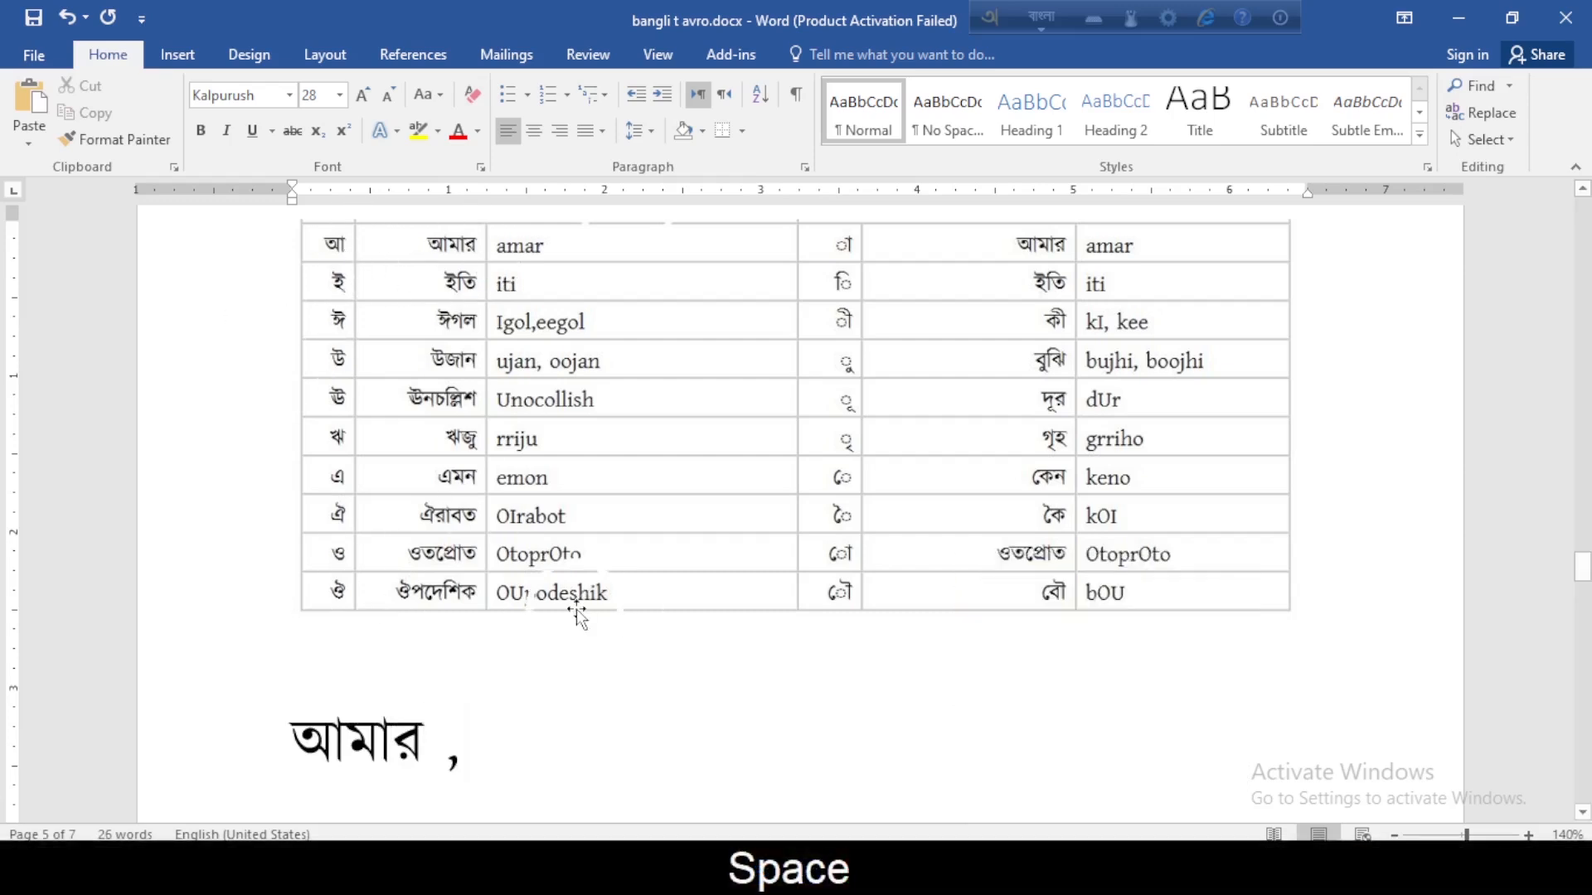
{"action": "type", "text": "i"}
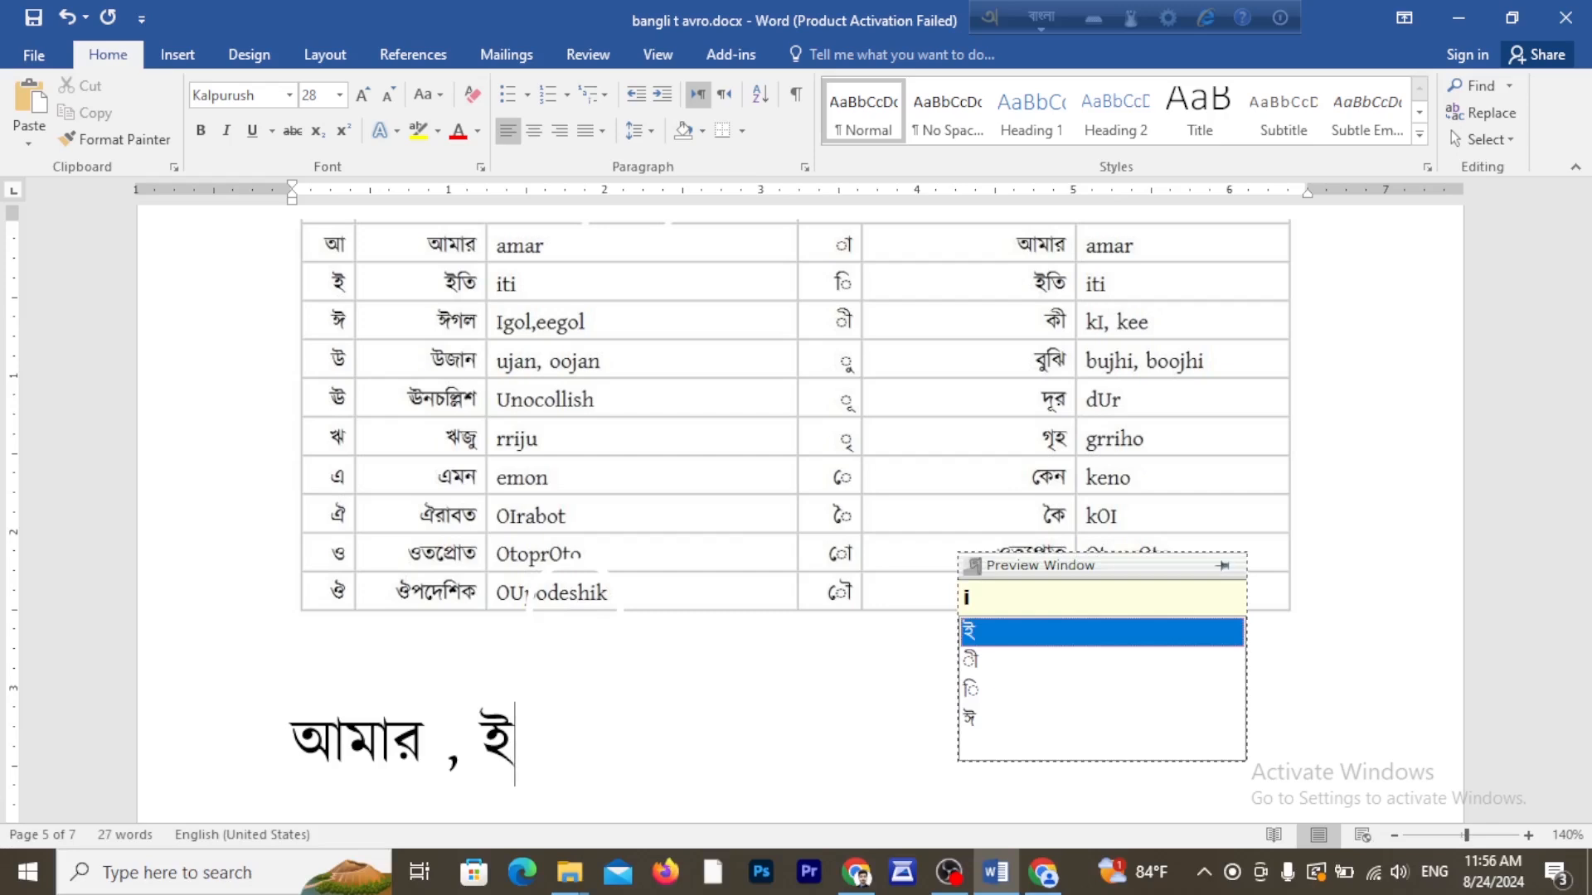
{"action": "key", "text": "shift"}
{"action": "type", "text": "t"}
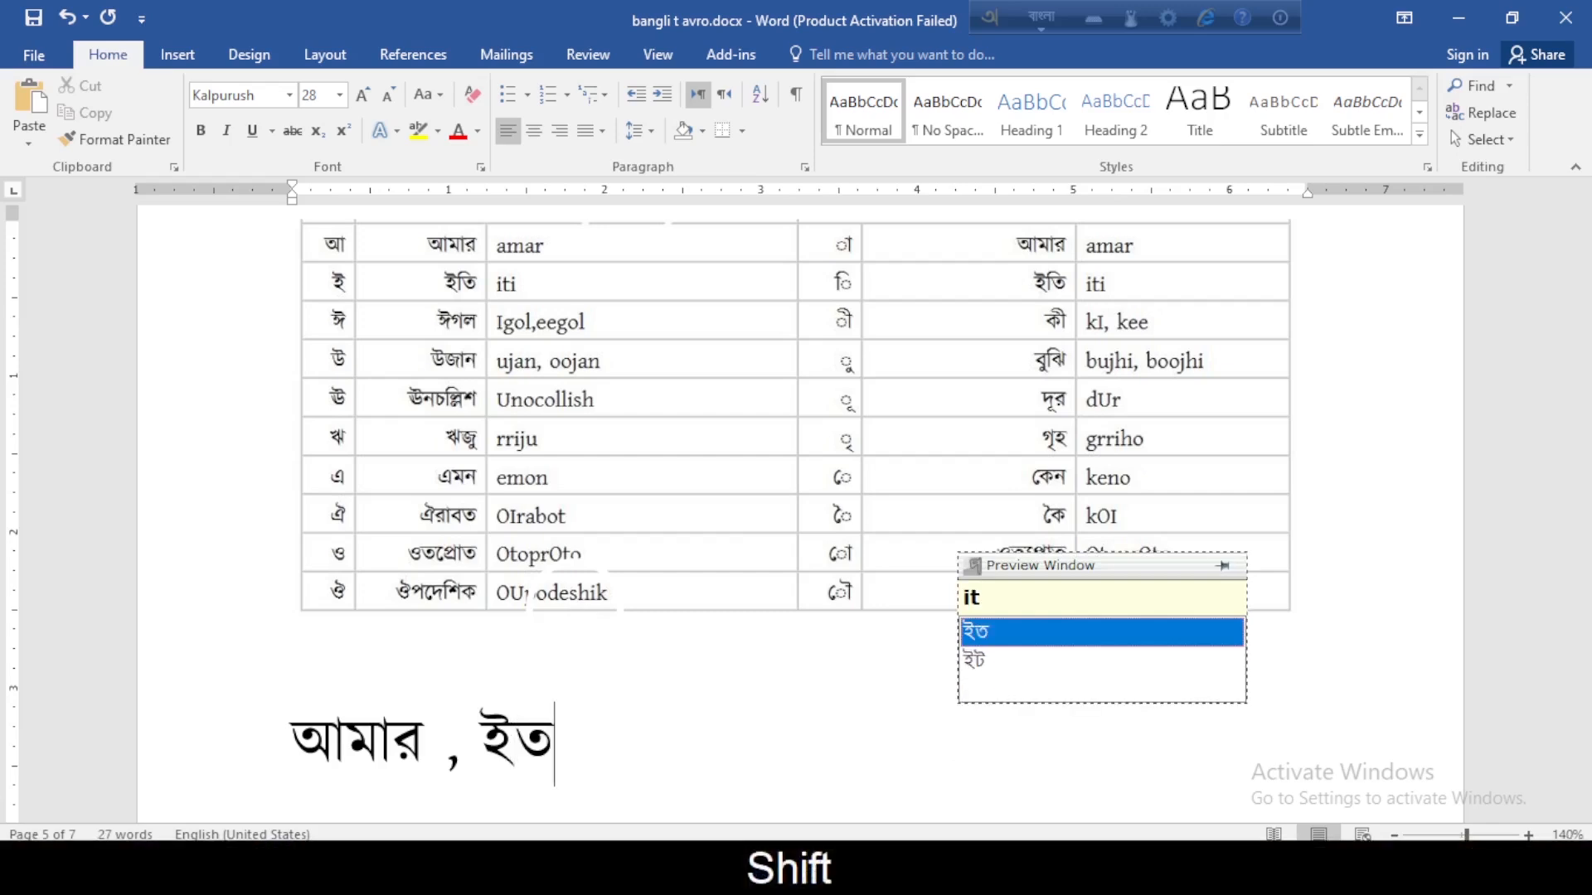
{"action": "type", "text": "i"}
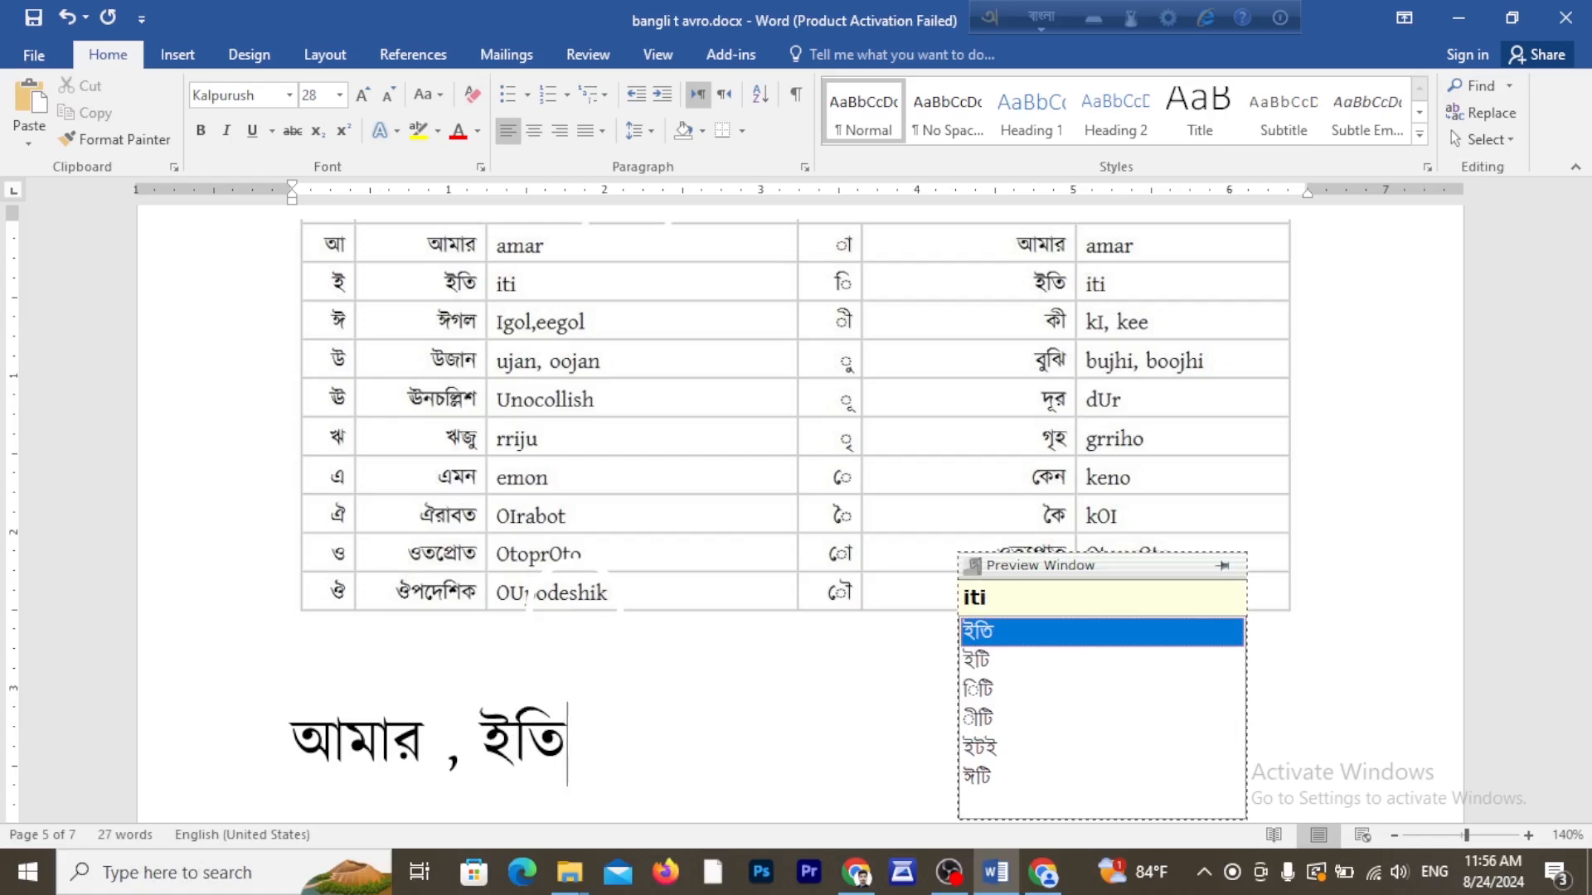
{"action": "type", "text": ", "}
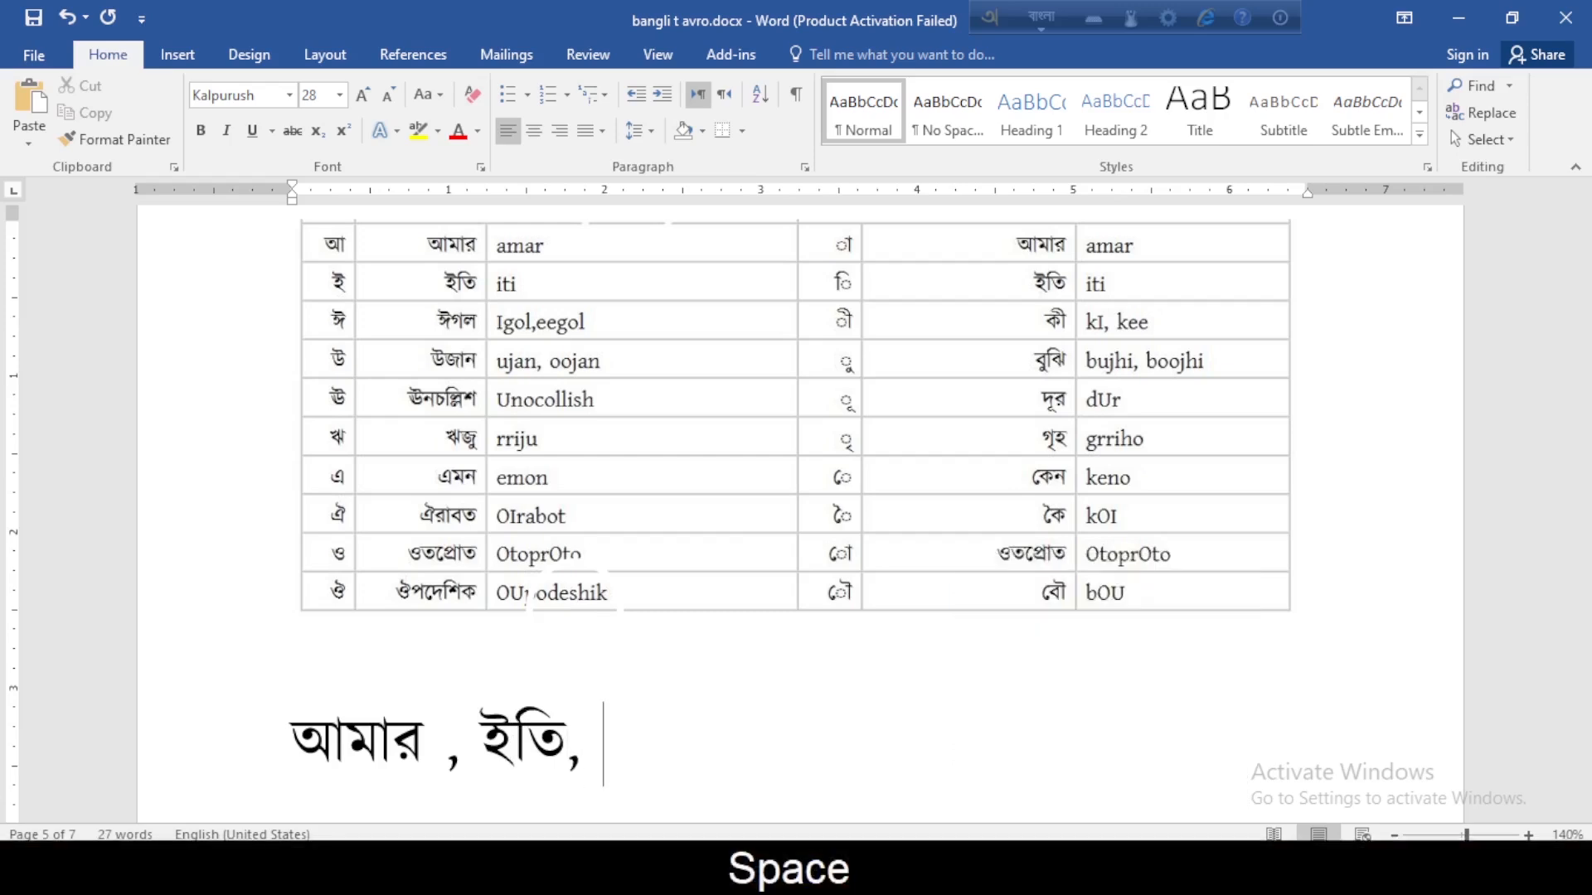
Write ঈগল as "Igol" after ইতি, starting with a capital "I".
{"action": "type", "text": "I"}
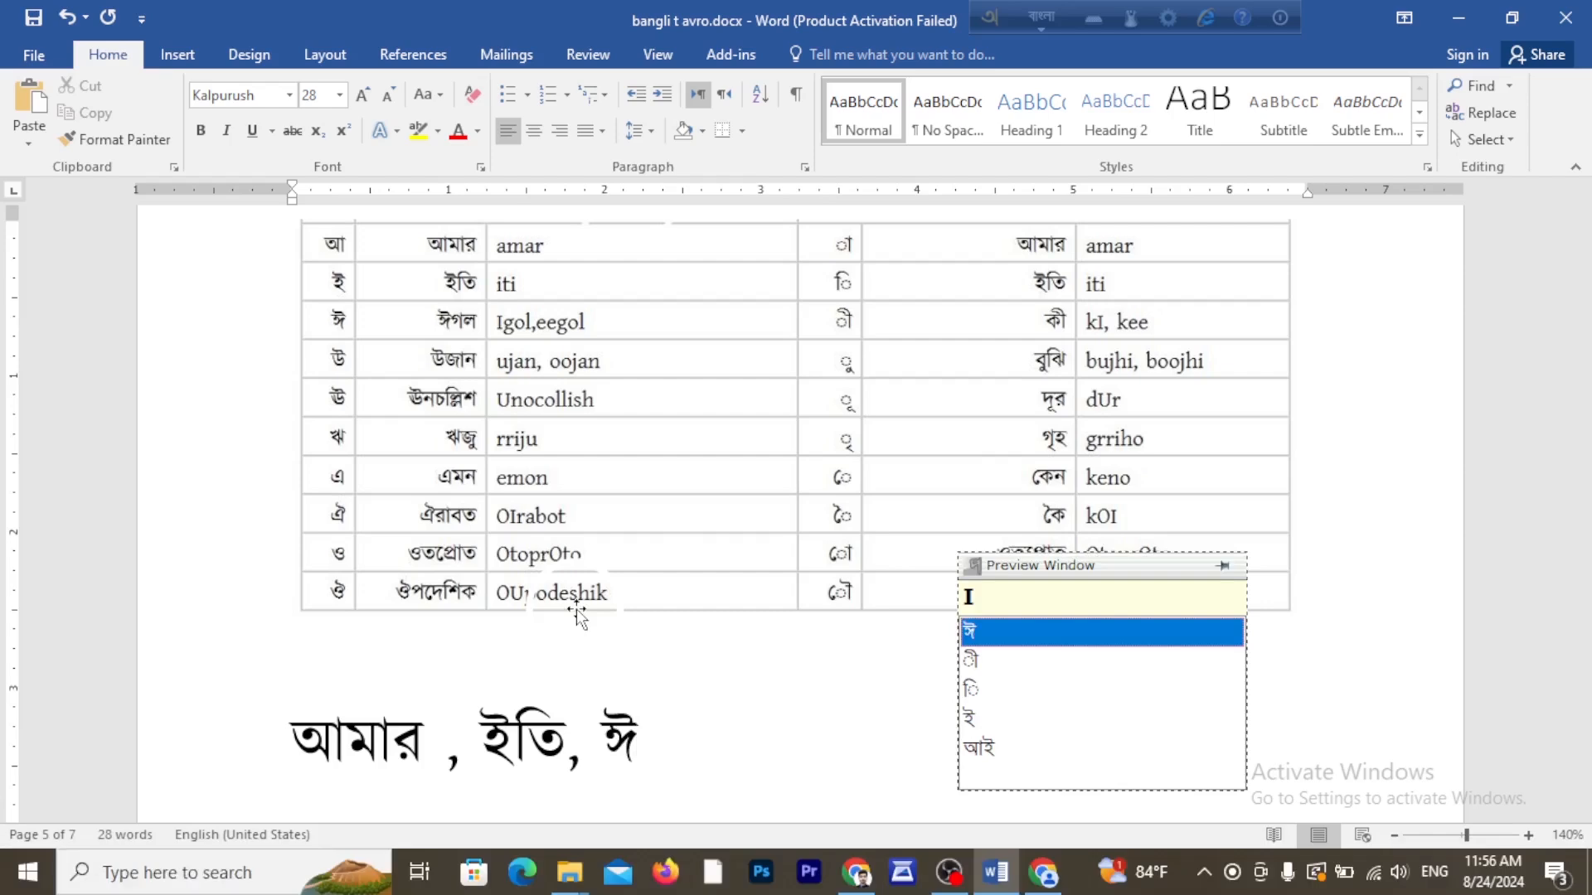
{"action": "type", "text": "g"}
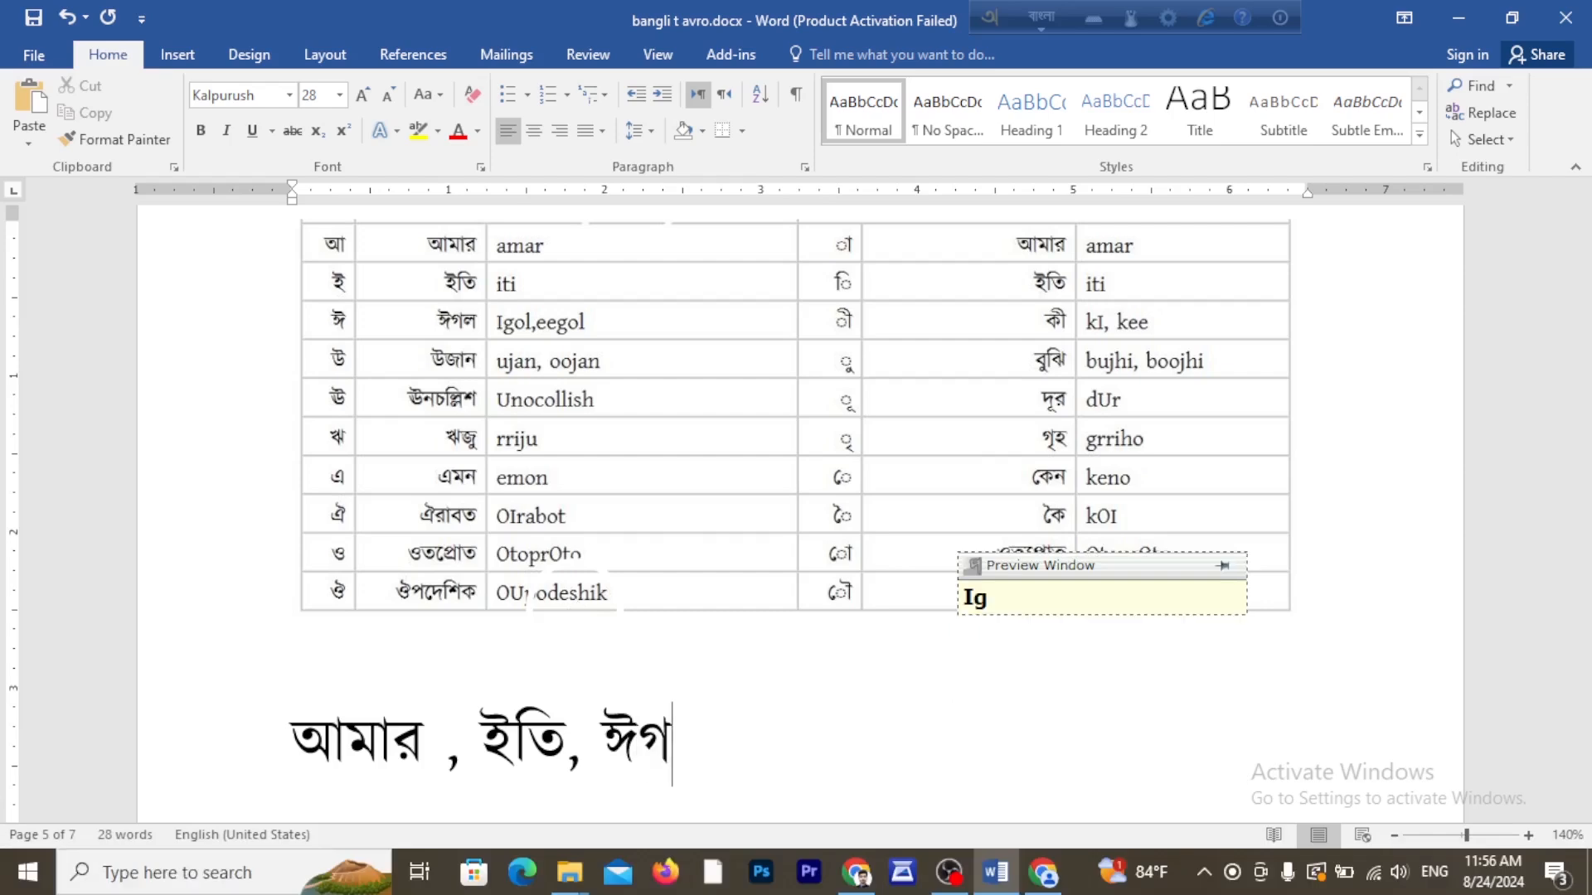
{"action": "type", "text": "ol"}
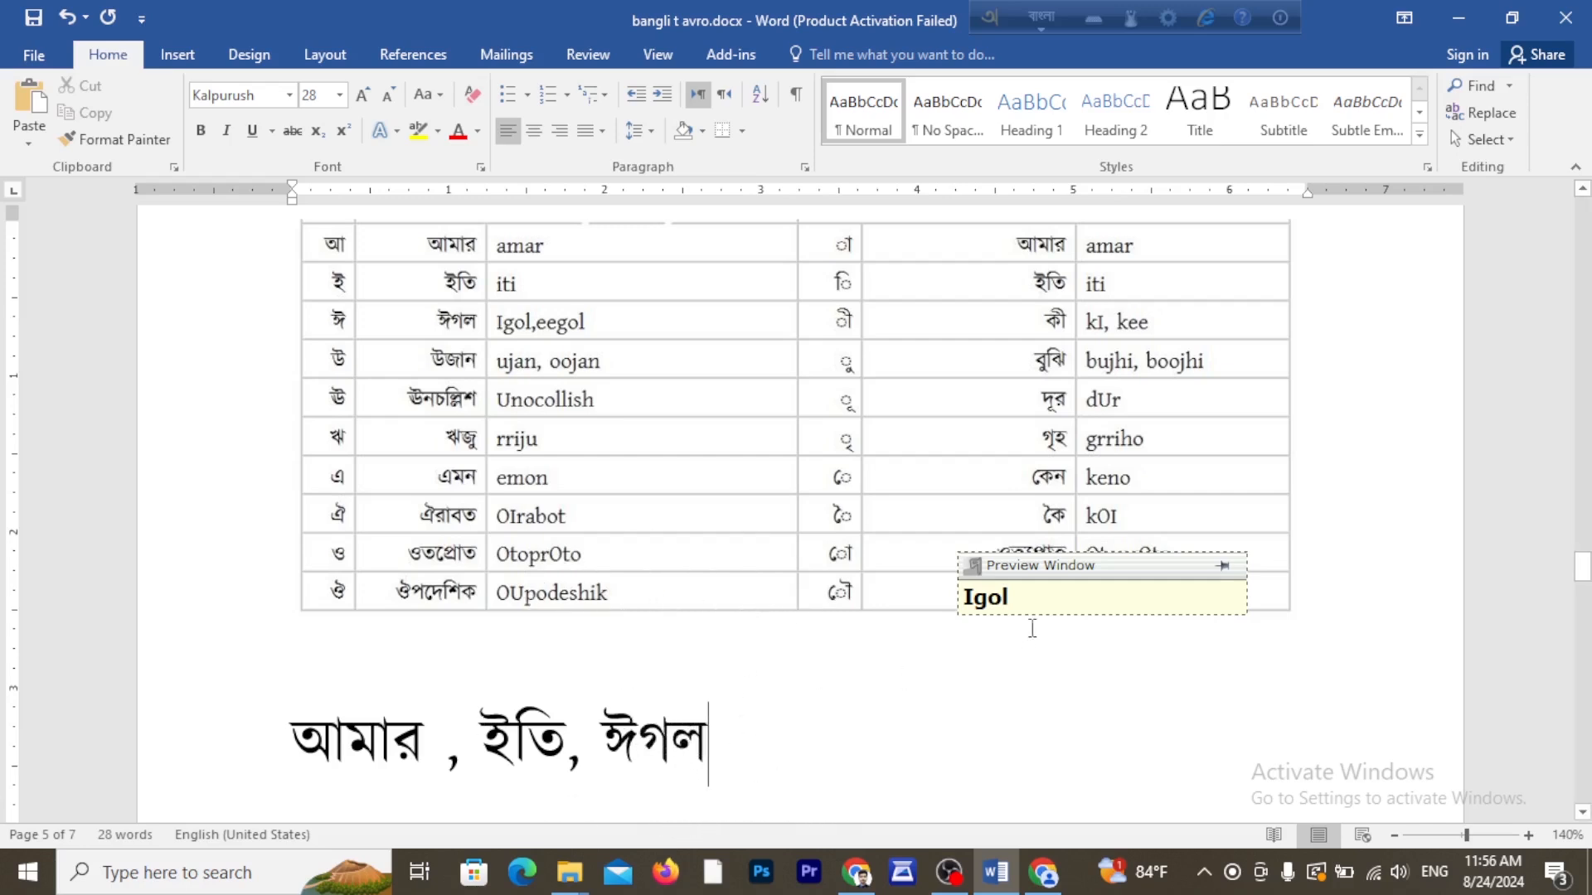
Try spelling ঈগল without the "o", as "Igl", to compare the joined and separate consonants.
{"action": "key", "text": "BackSpace"}
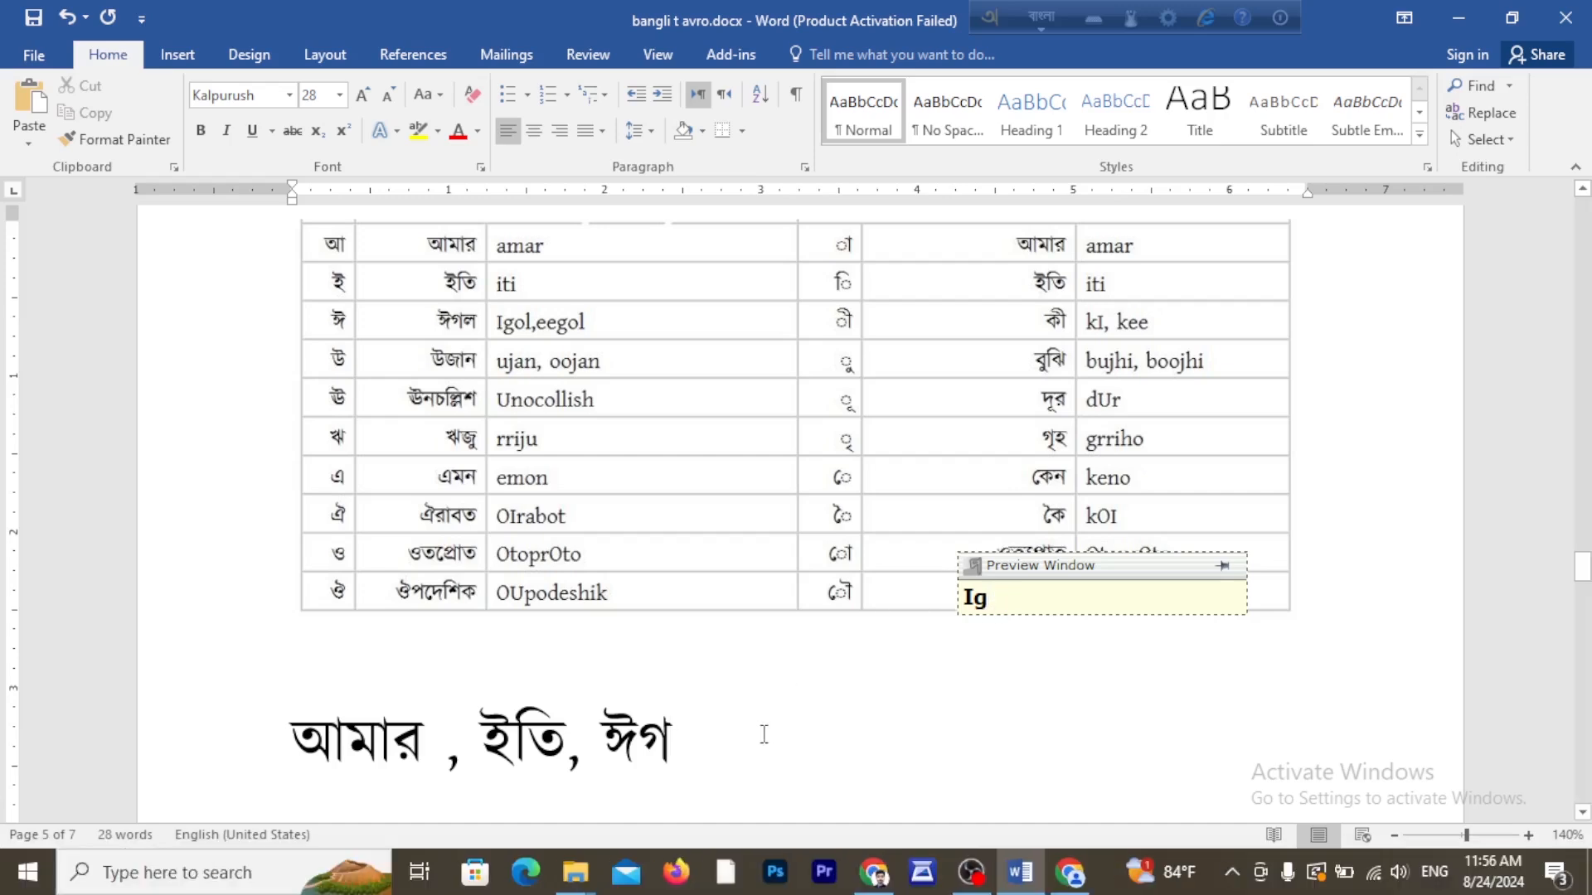
{"action": "type", "text": "l"}
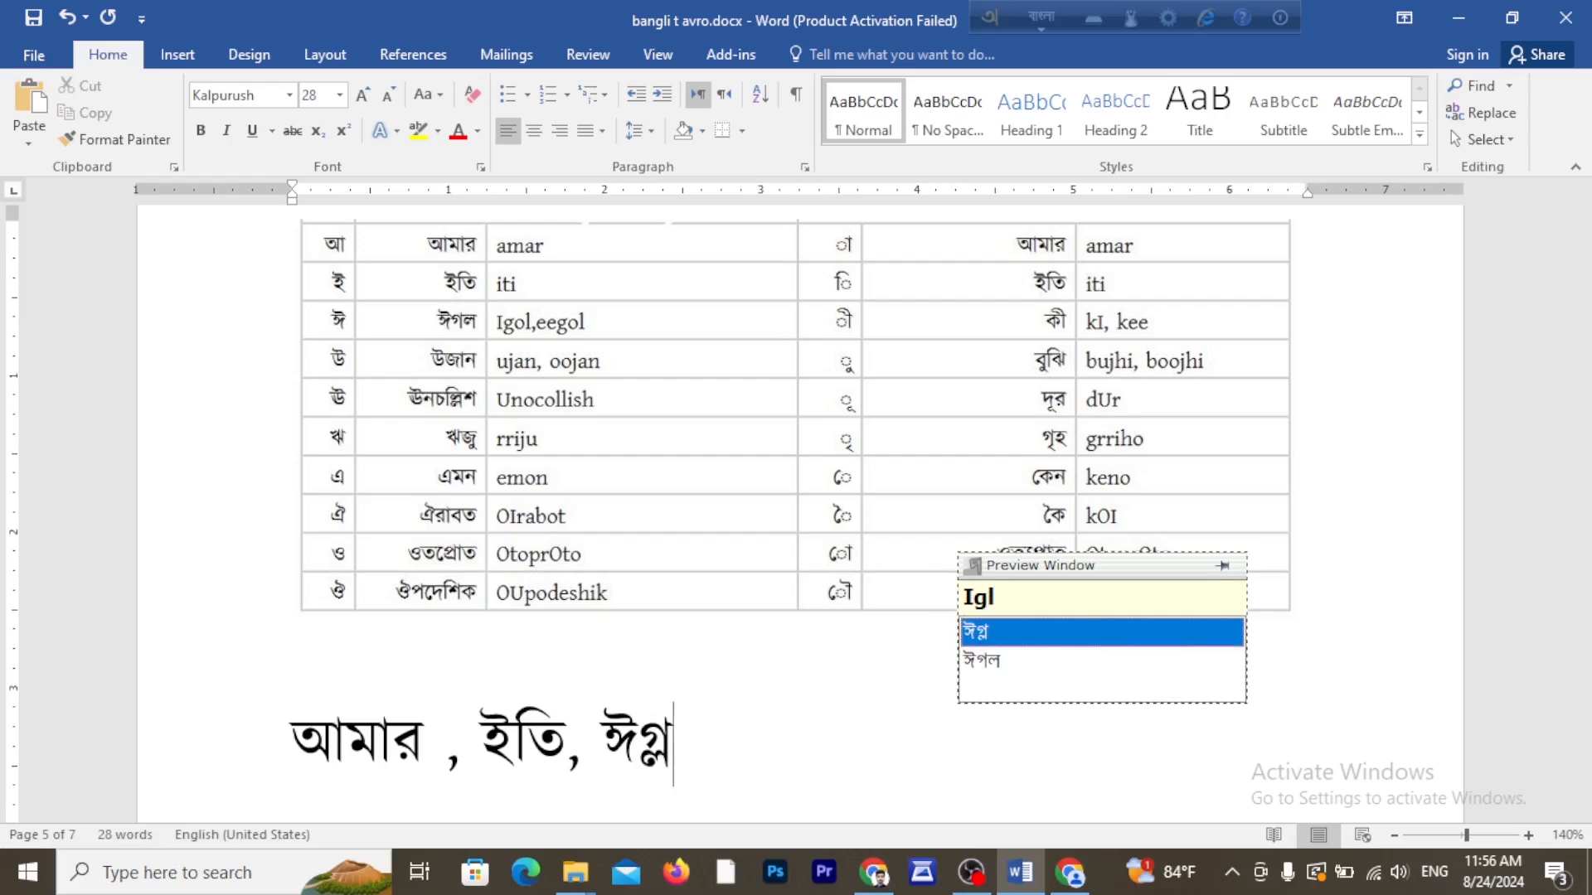
{"action": "key", "text": "BackSpace"}
{"action": "key", "text": "BackSpace"}
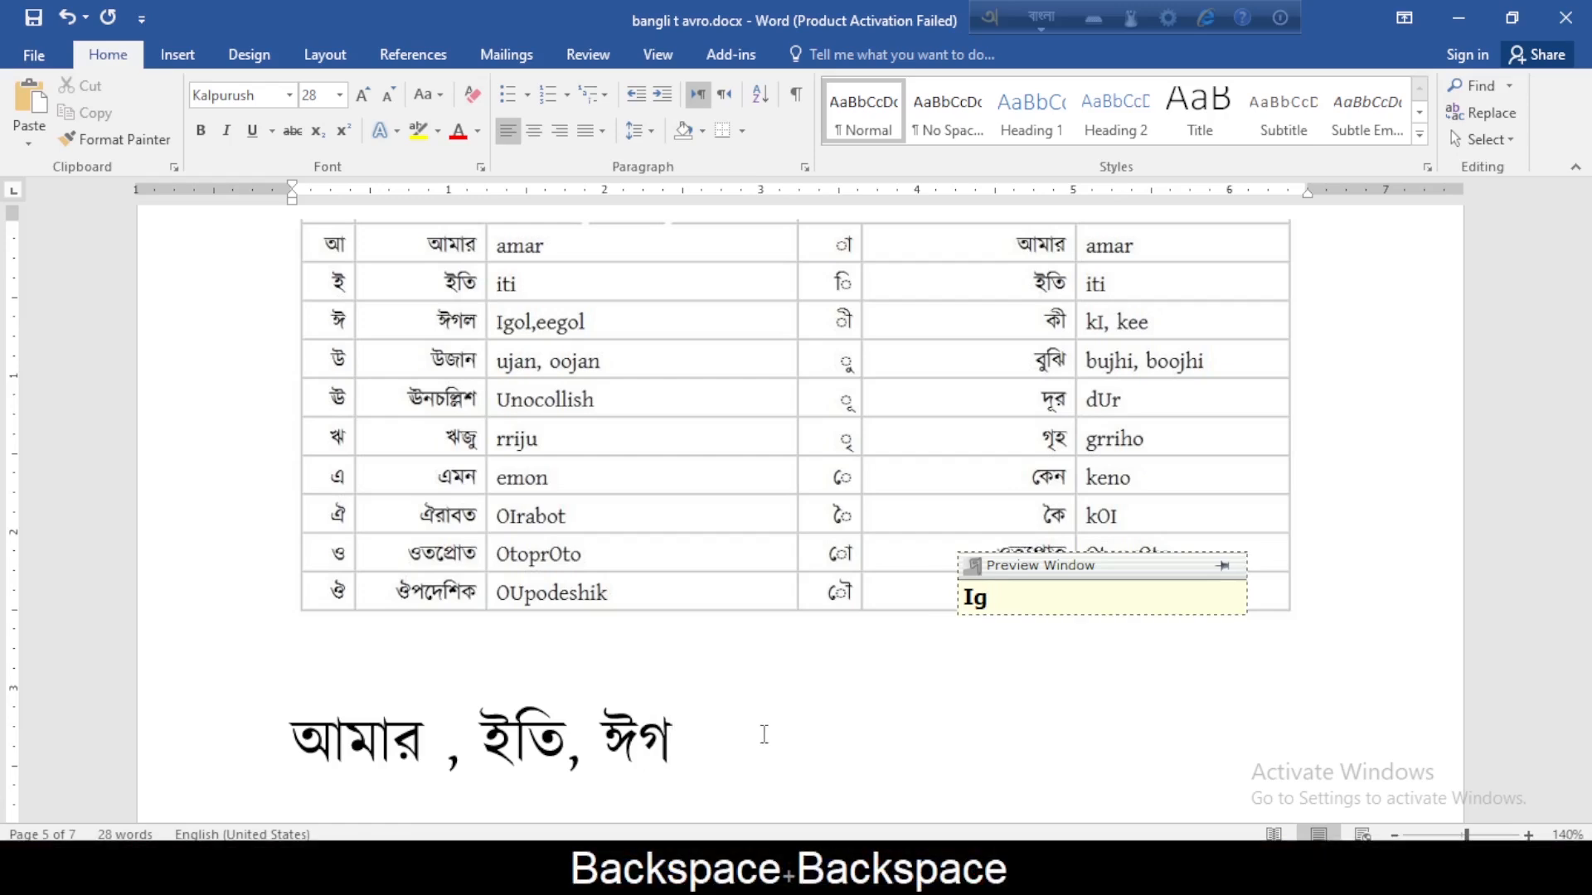
{"action": "type", "text": "l"}
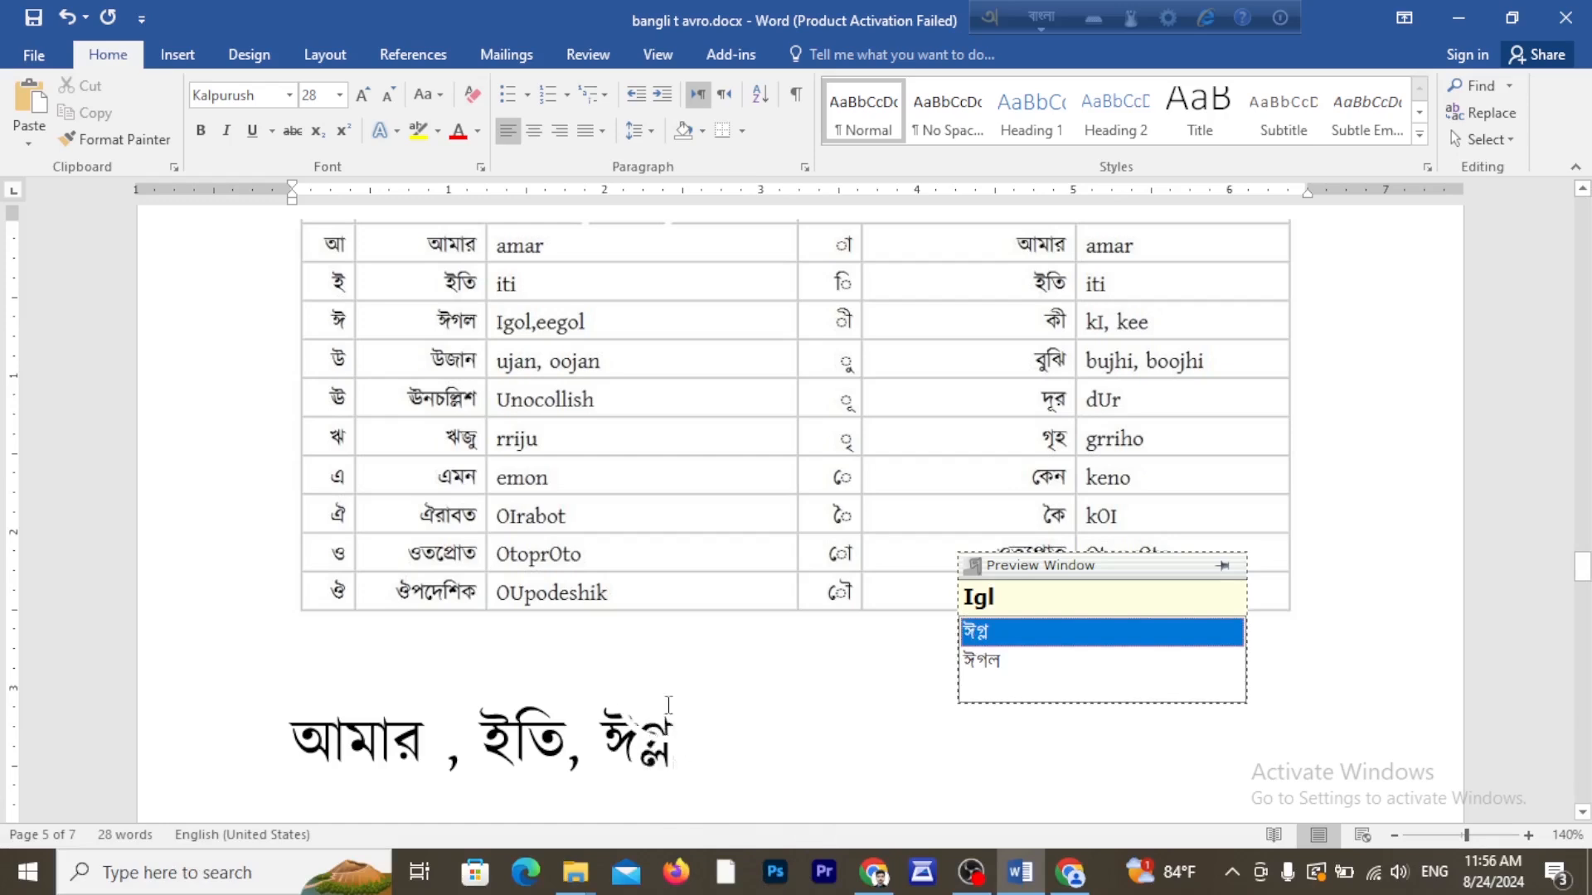
Correct the trial "Igl" to "Igol" so the word reads ঈগল, and follow it with a comma.
{"action": "left_click", "coordinate": [751, 807]}
{"action": "key", "text": "BackSpace"}
{"action": "key", "text": "BackSpace"}
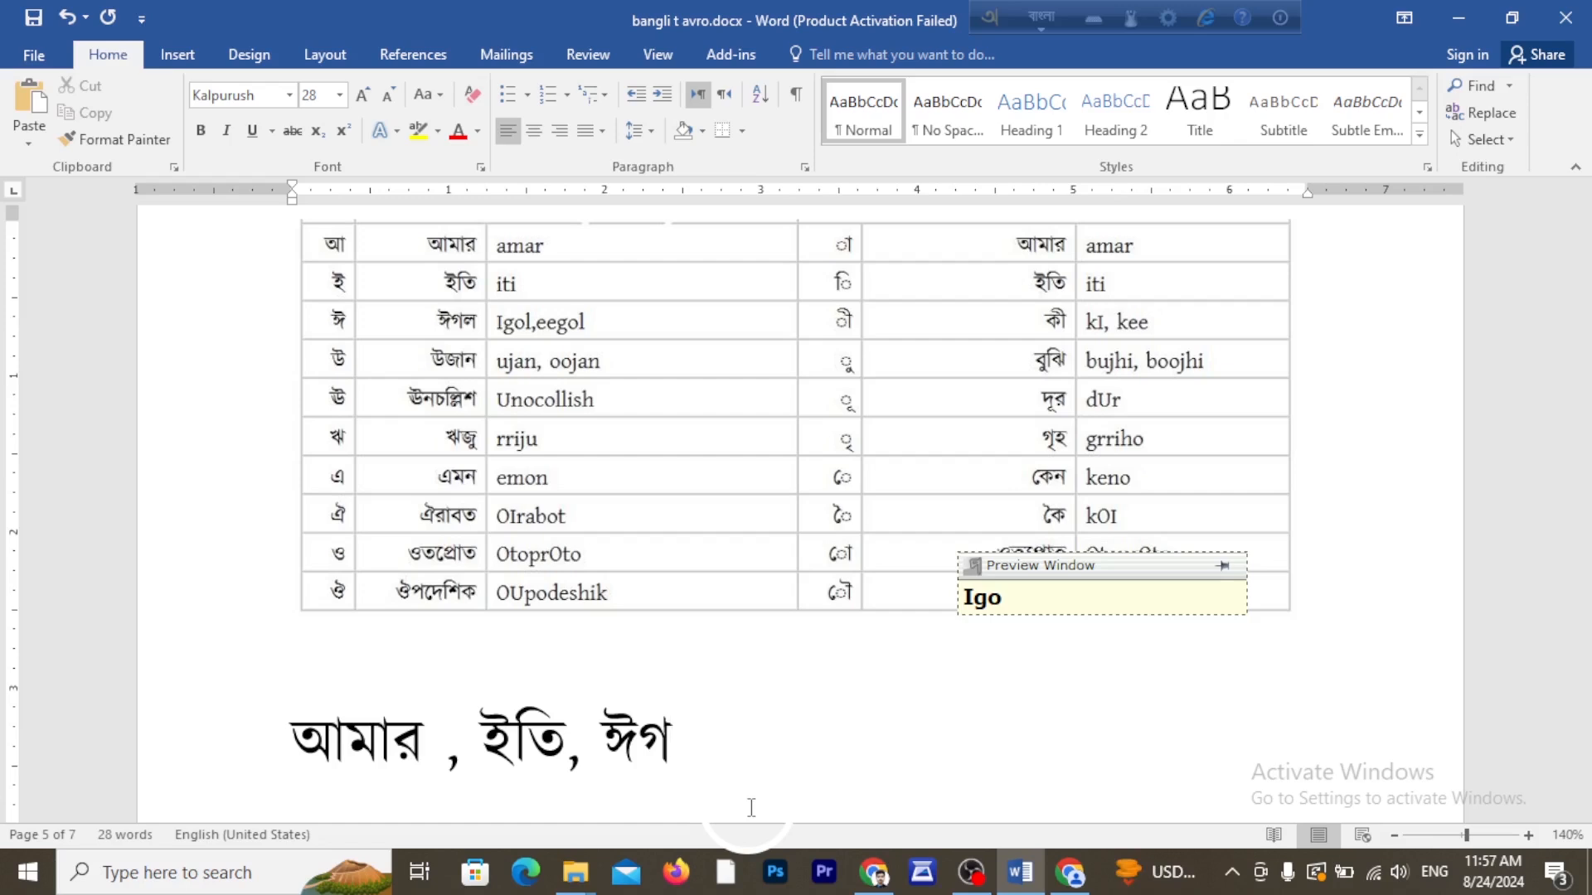
{"action": "type", "text": "l"}
{"action": "type", "text": " ,"}
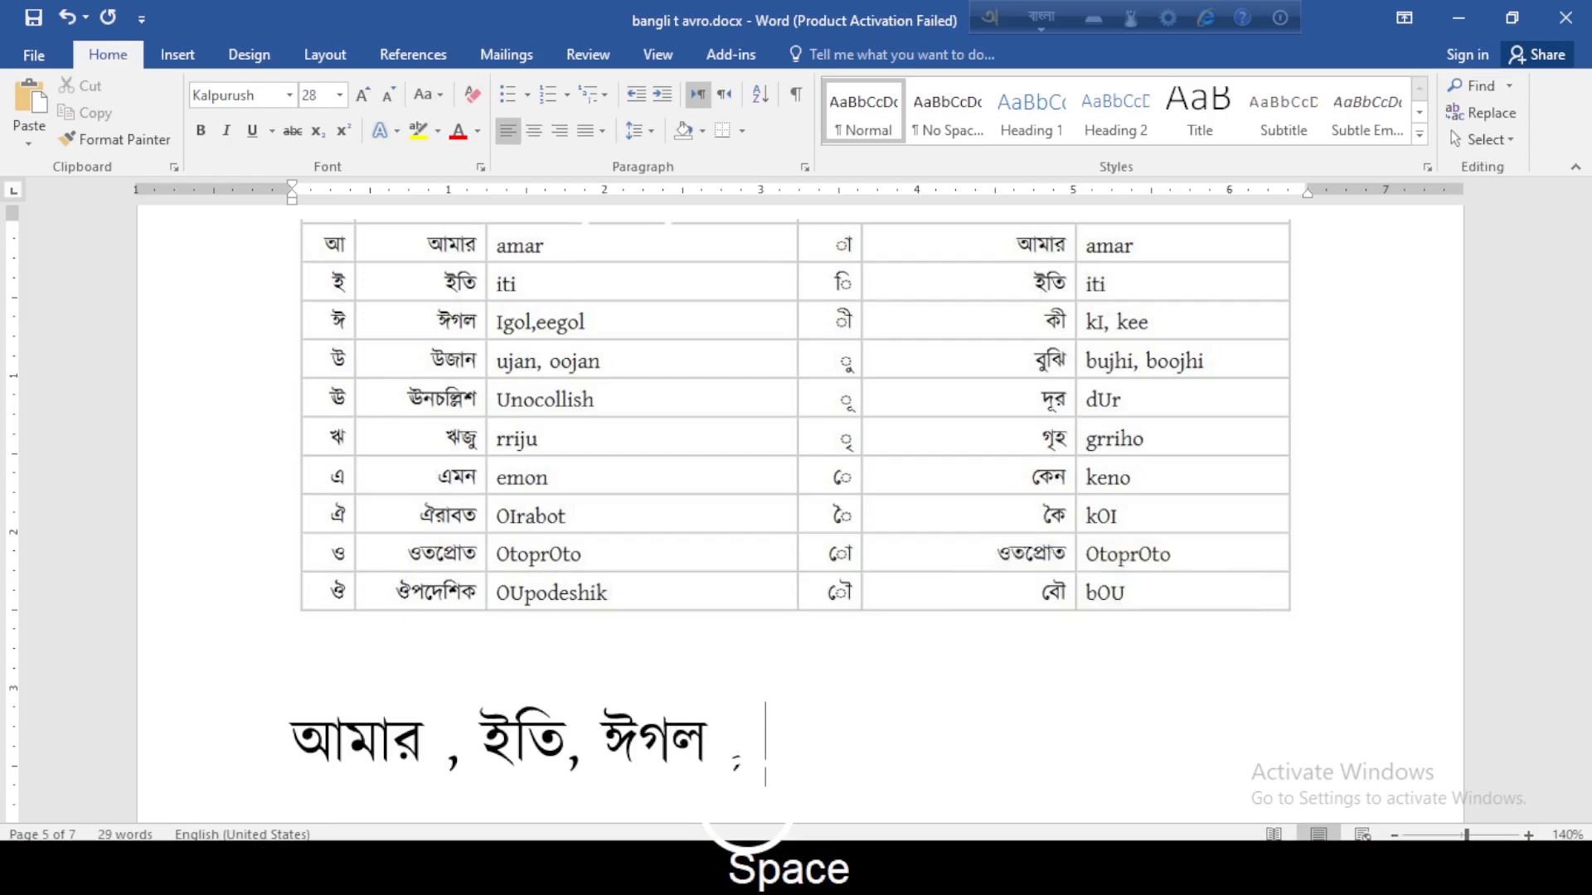
Write উজন as "ujon" after ঈগল, putting "o" between "j" and "n", and follow it with a comma.
{"action": "type", "text": " uj"}
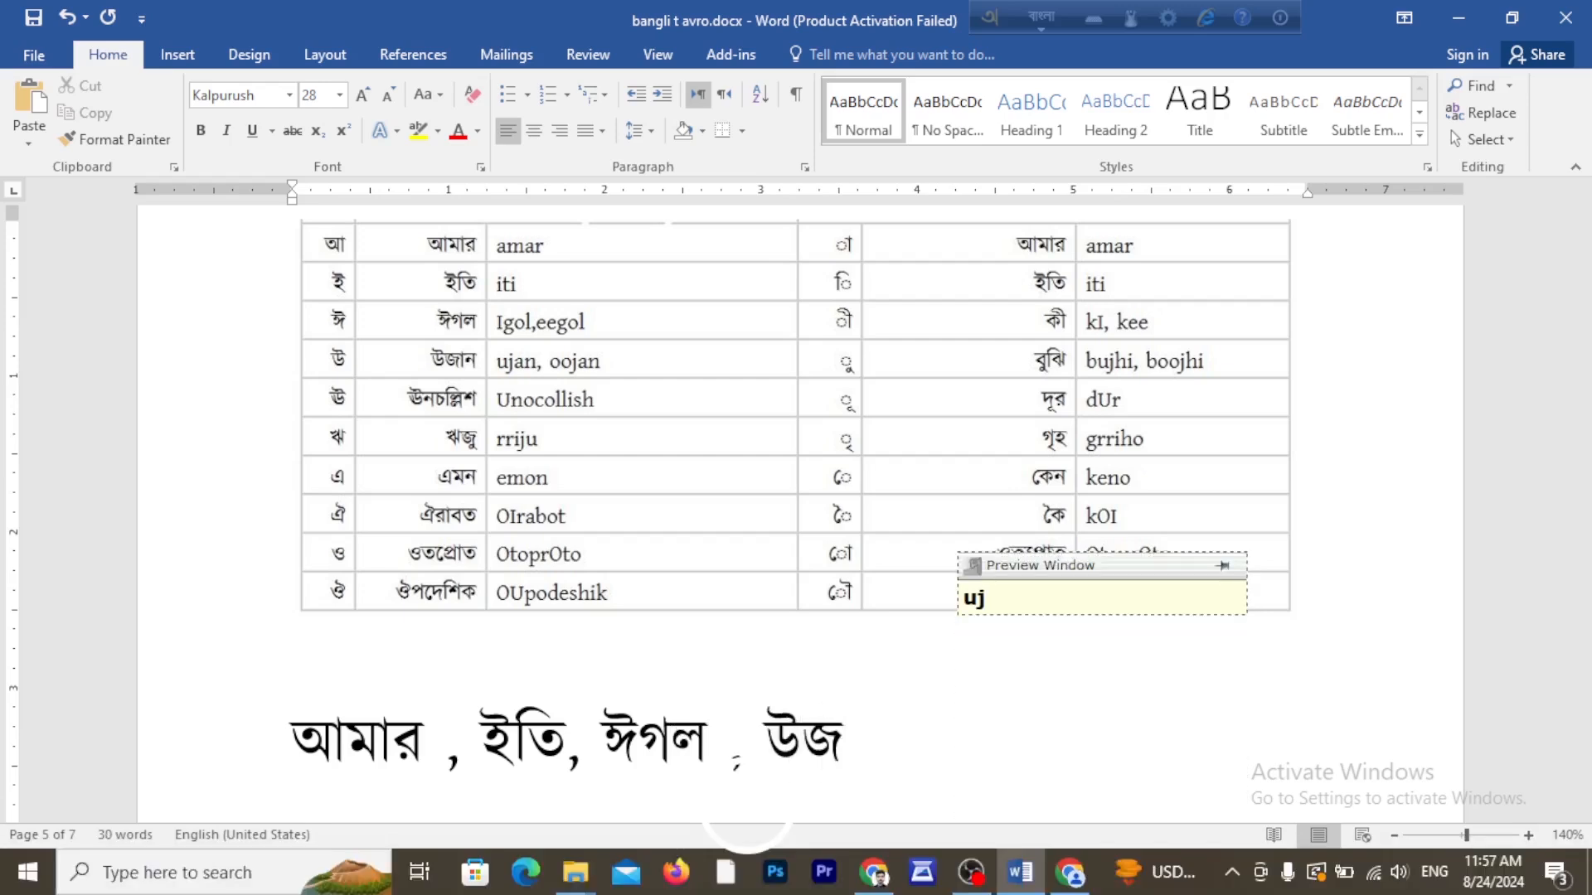
{"action": "type", "text": "n"}
{"action": "key", "text": "BackSpace"}
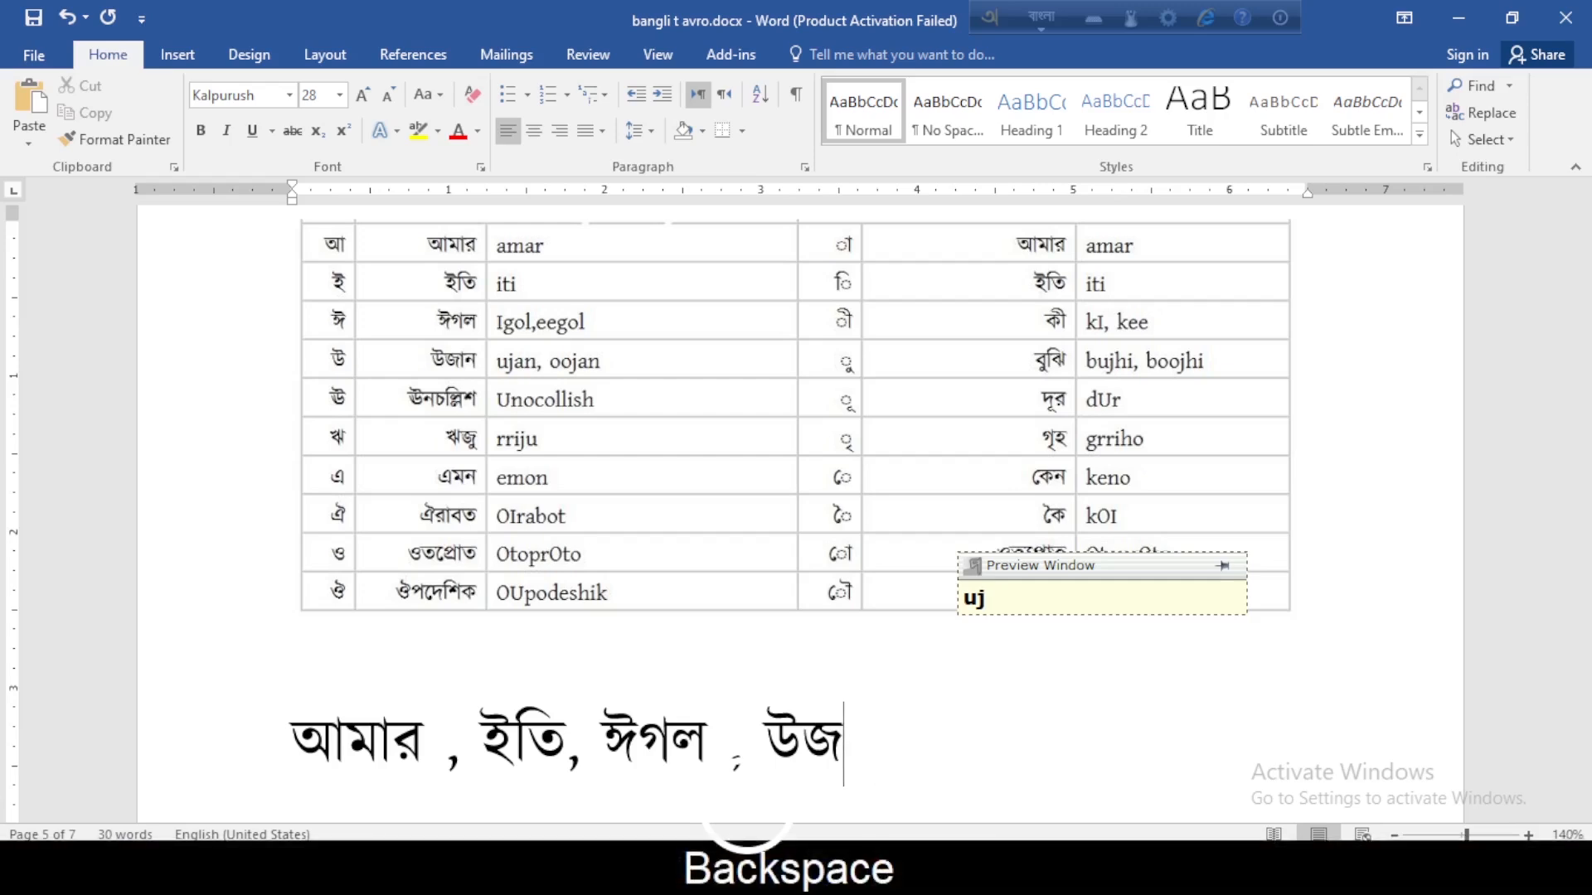
{"action": "type", "text": "on"}
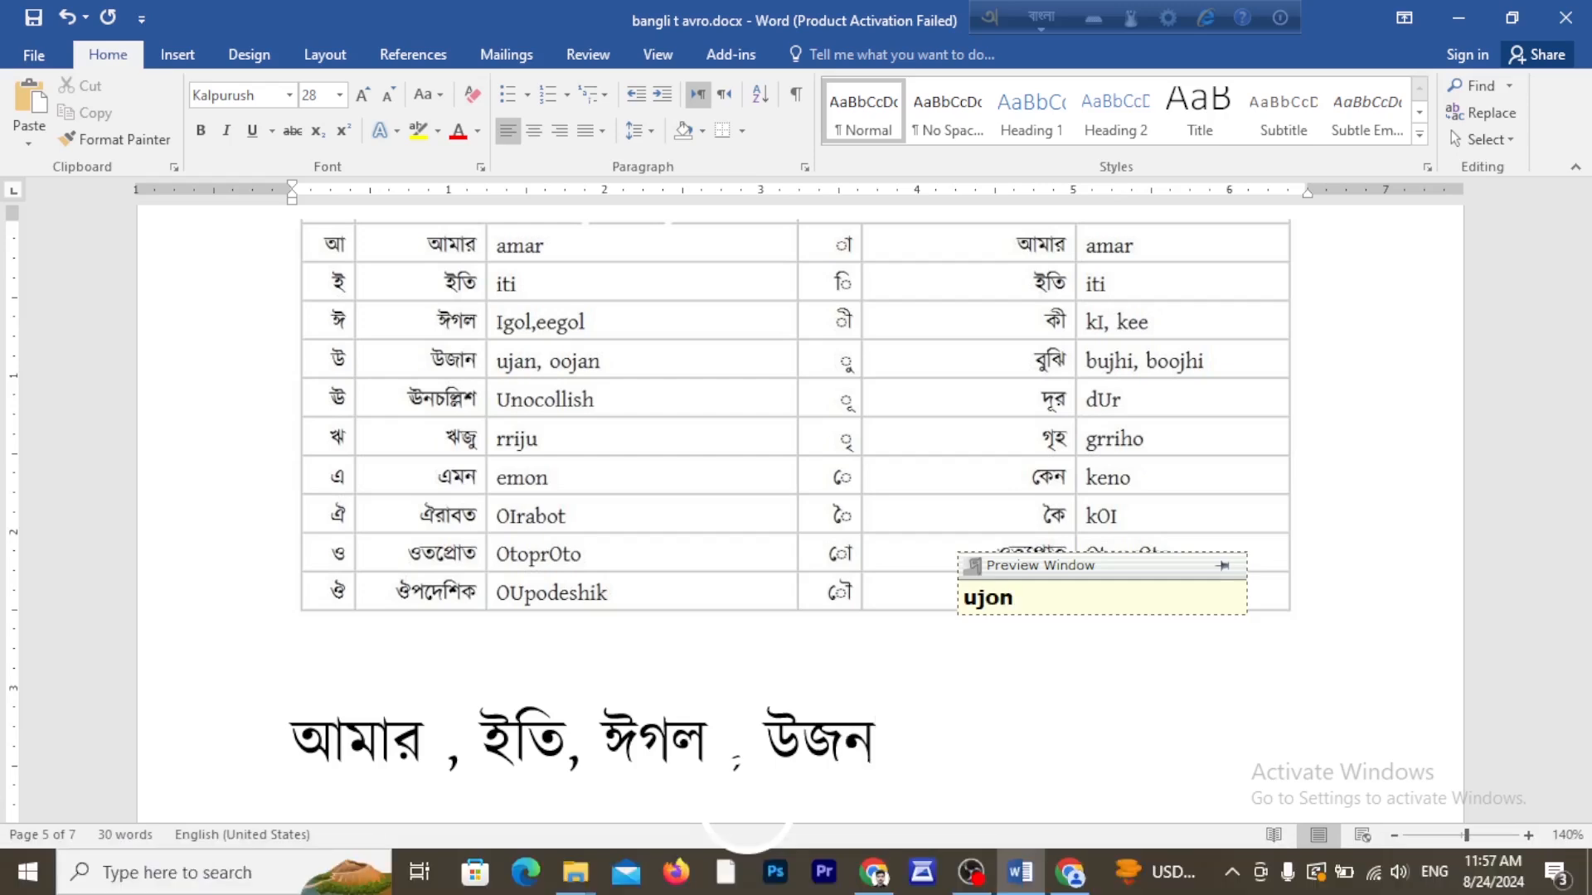
{"action": "type", "text": ","}
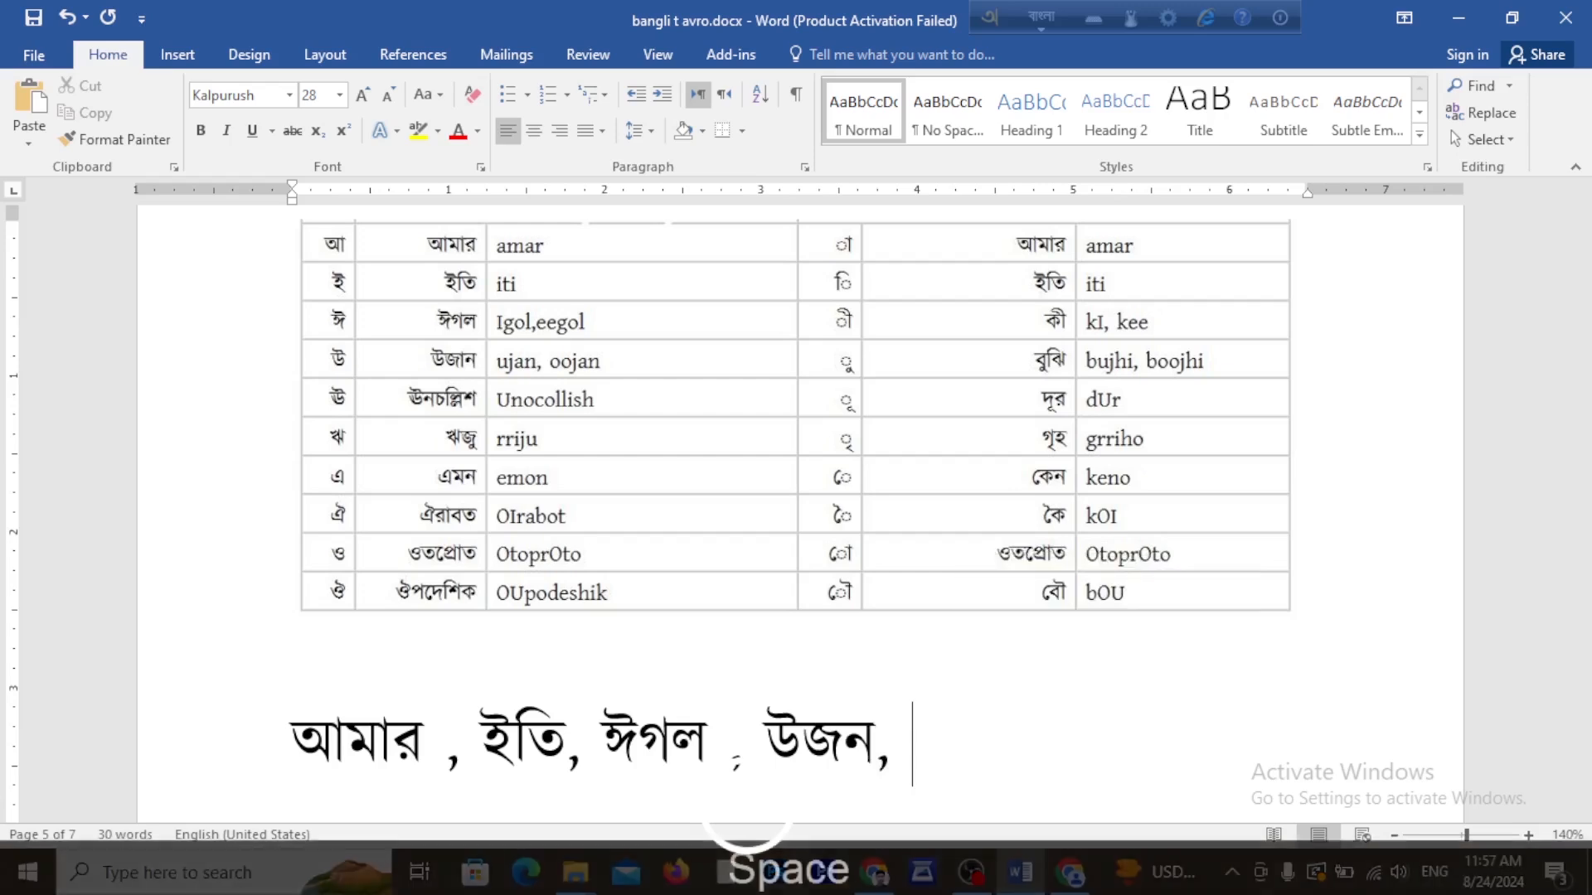
{"action": "scroll", "coordinate": [580, 514], "scroll_direction": "down", "scroll_amount": 1}
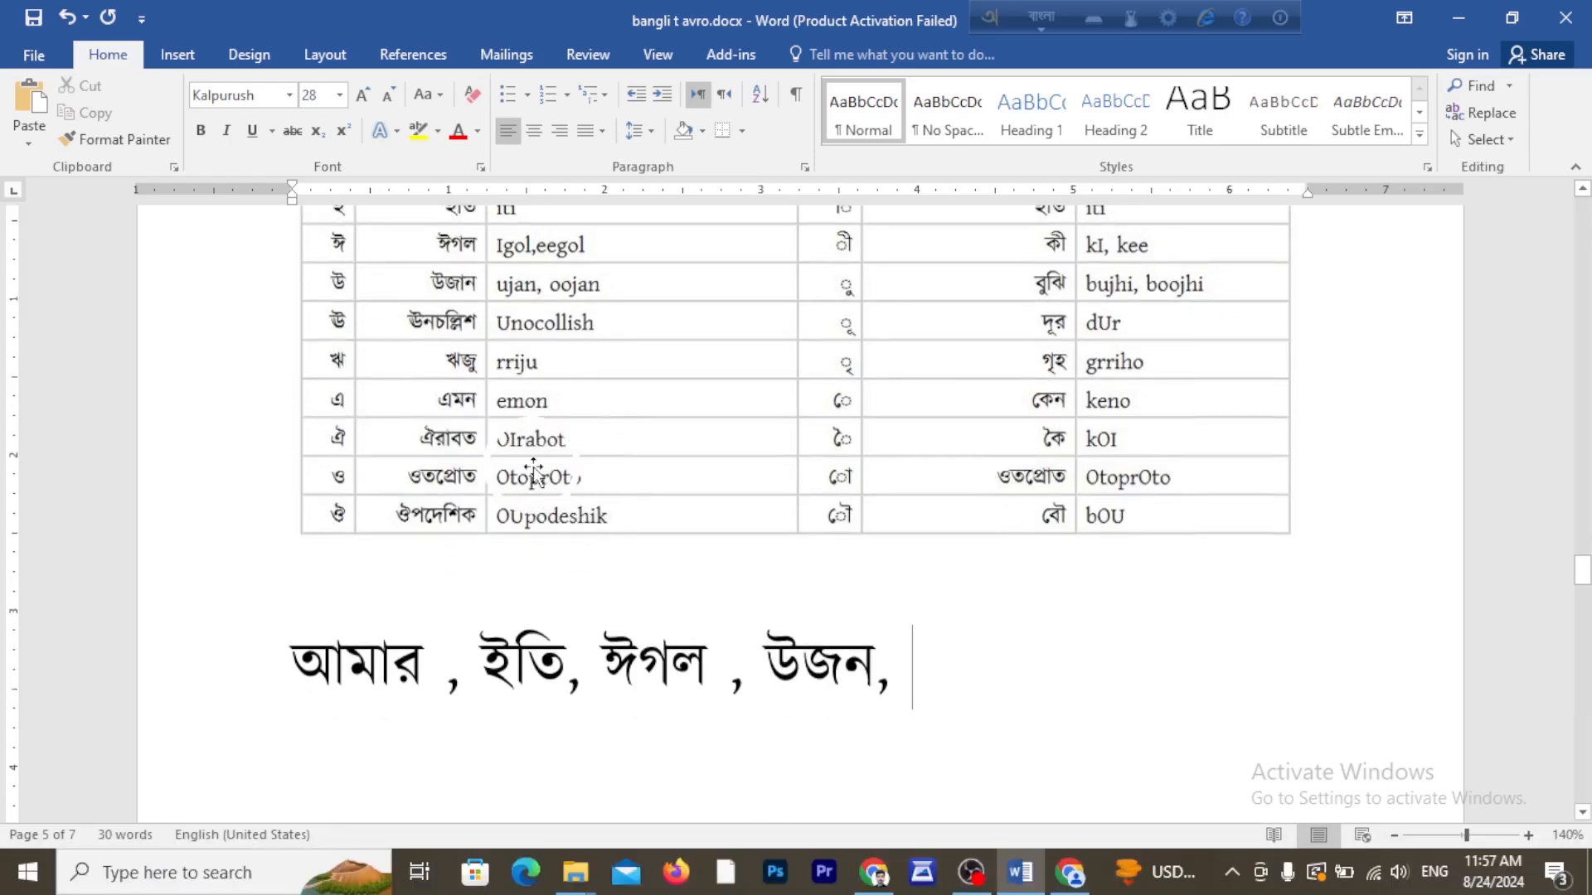
{"action": "type", "text": "u"}
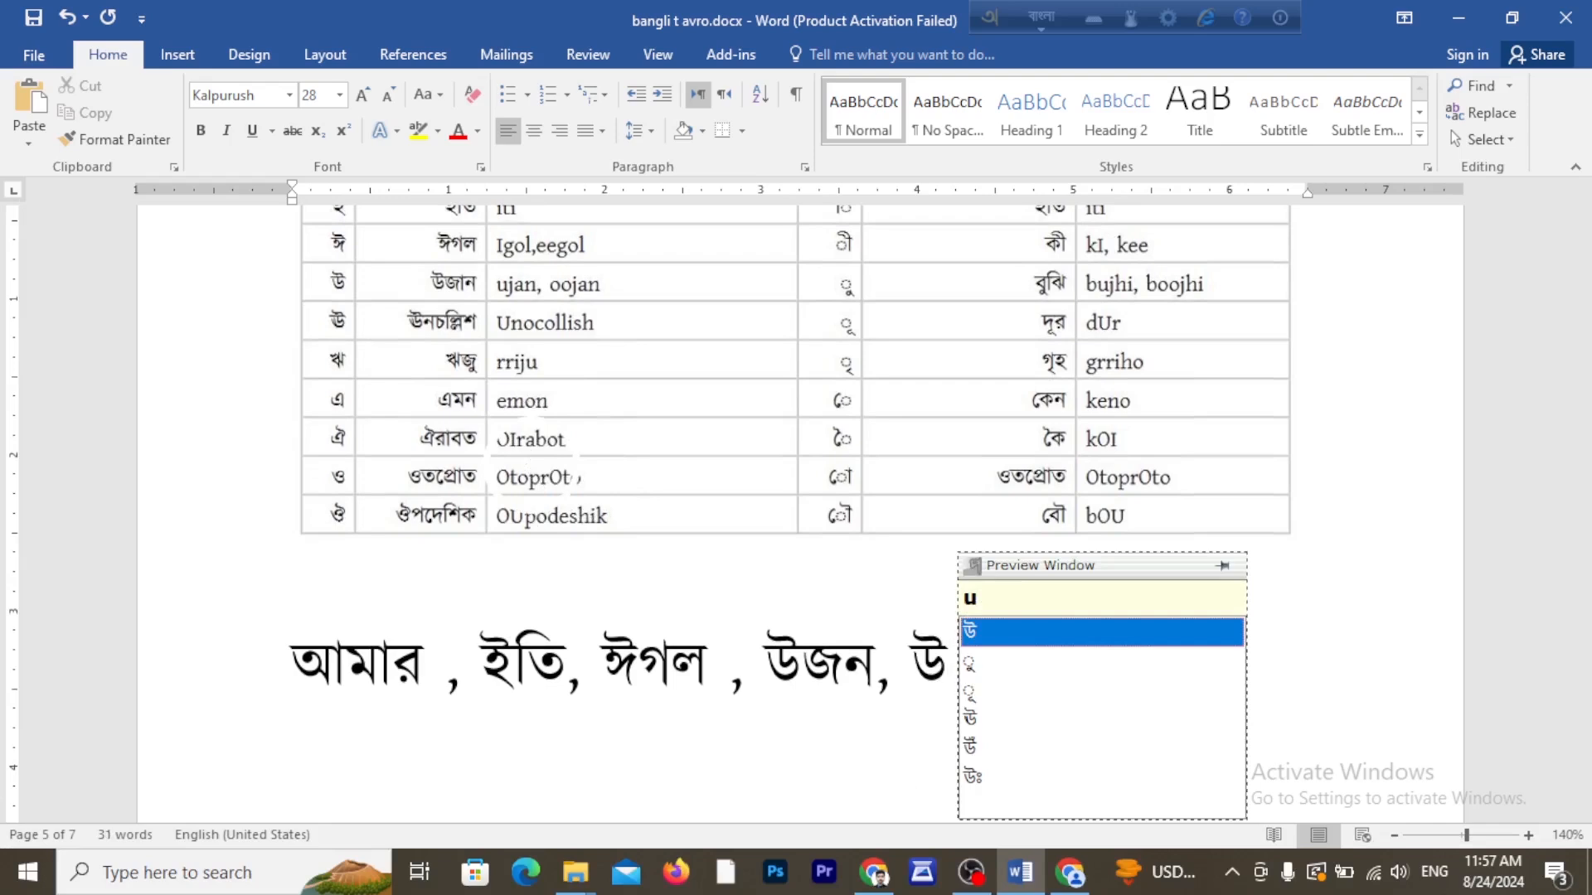
{"action": "type", "text": "n"}
{"action": "key", "text": "BackSpace"}
{"action": "key", "text": "BackSpace"}
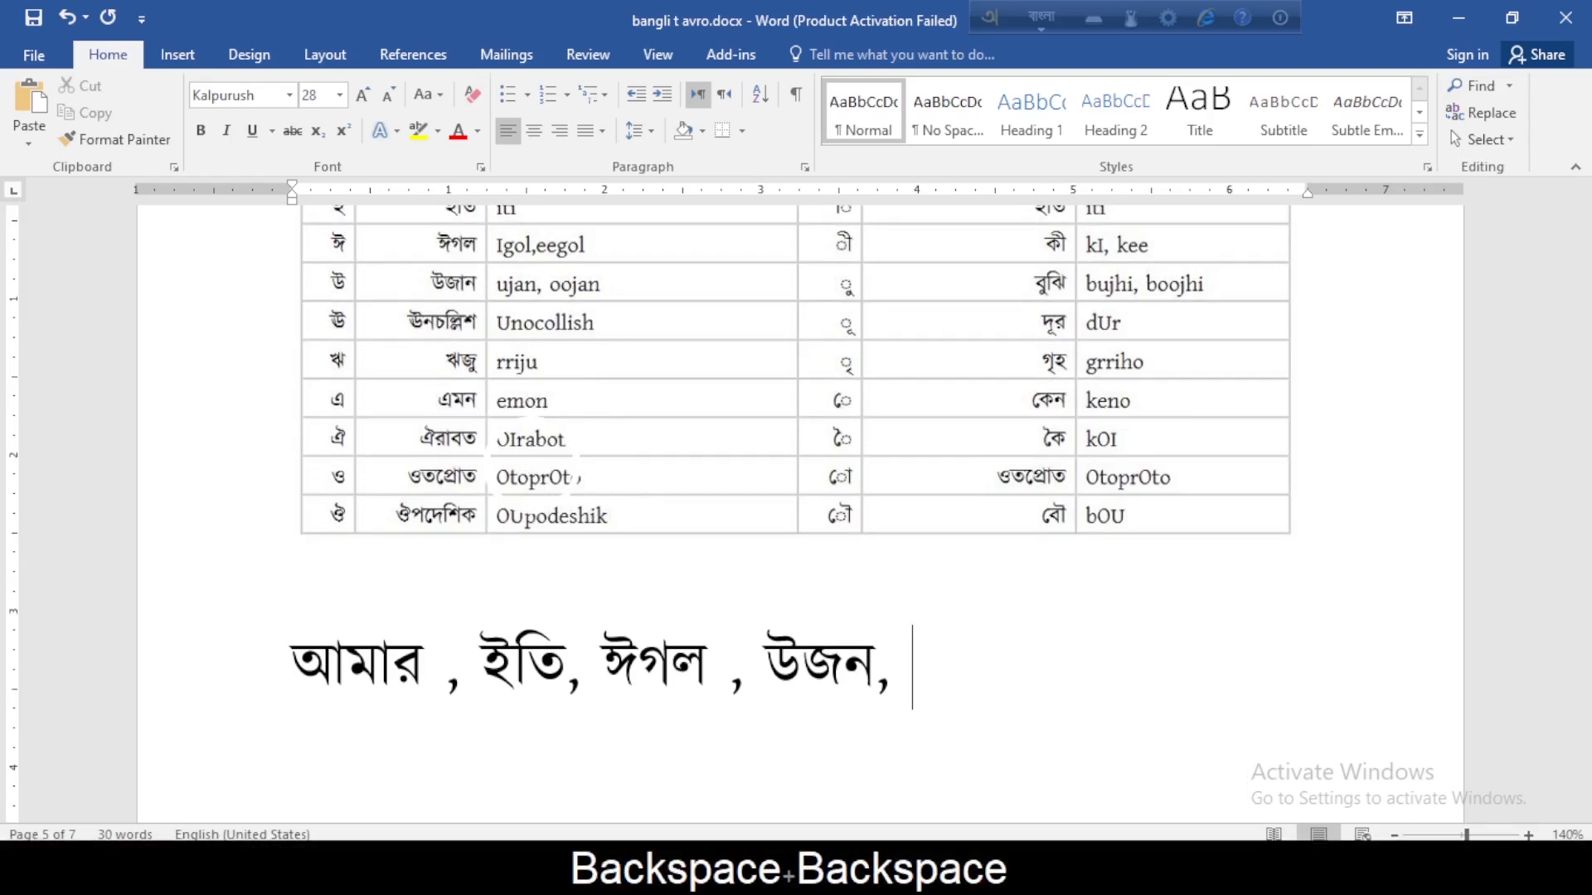
Write ঊনচল্লিশ after উজন as "Uncollish", choosing the suggestion with separate ন and চ, and follow it with a space.
{"action": "type", "text": "U"}
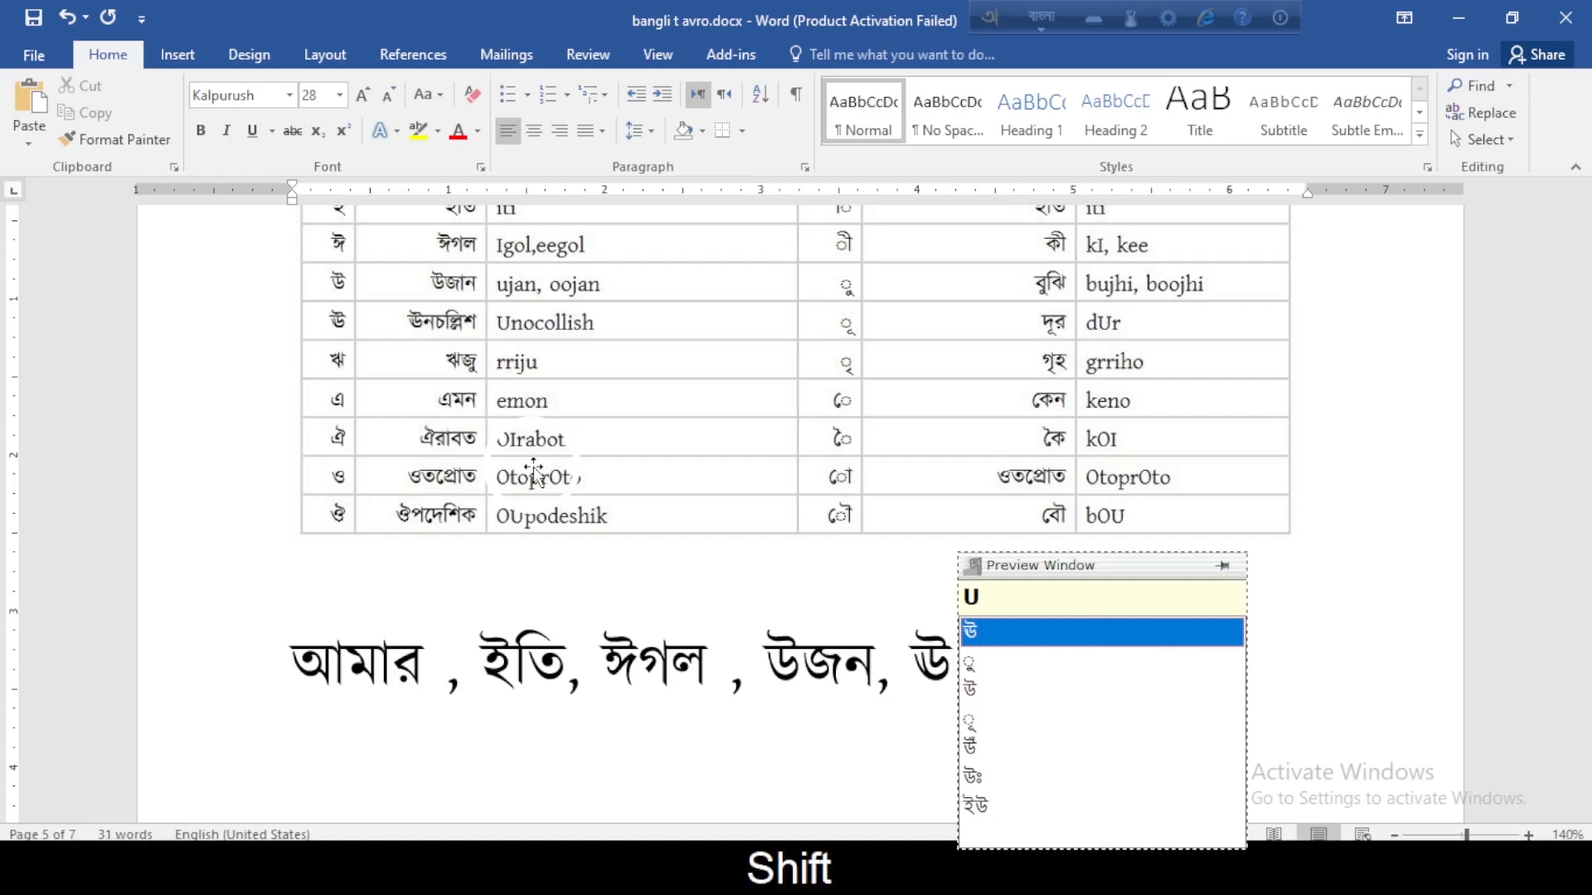
{"action": "type", "text": "n"}
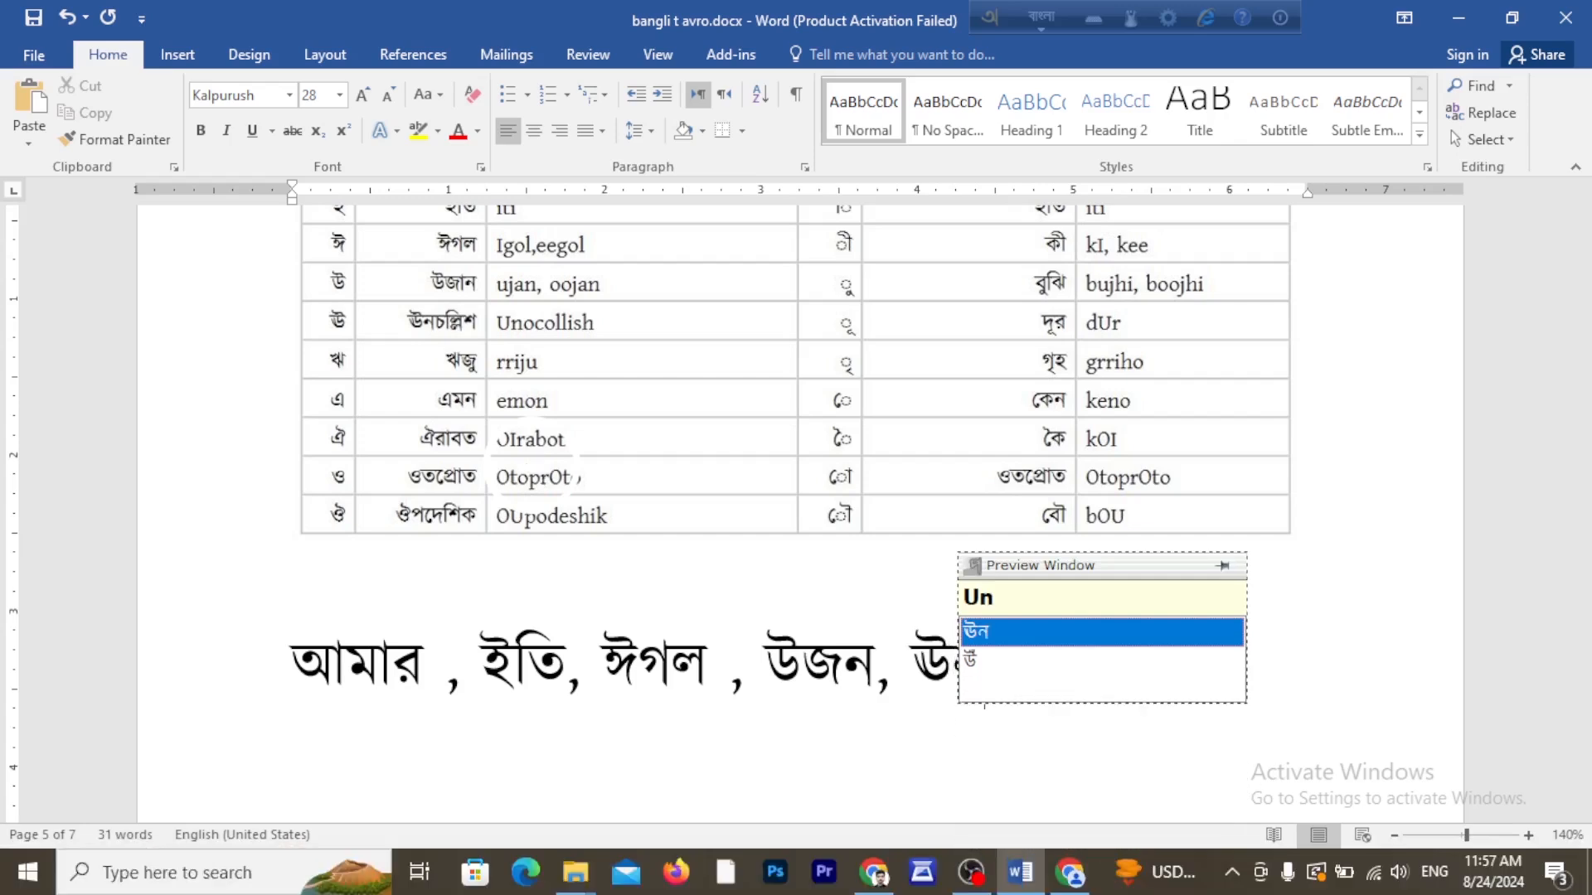
{"action": "type", "text": "co"}
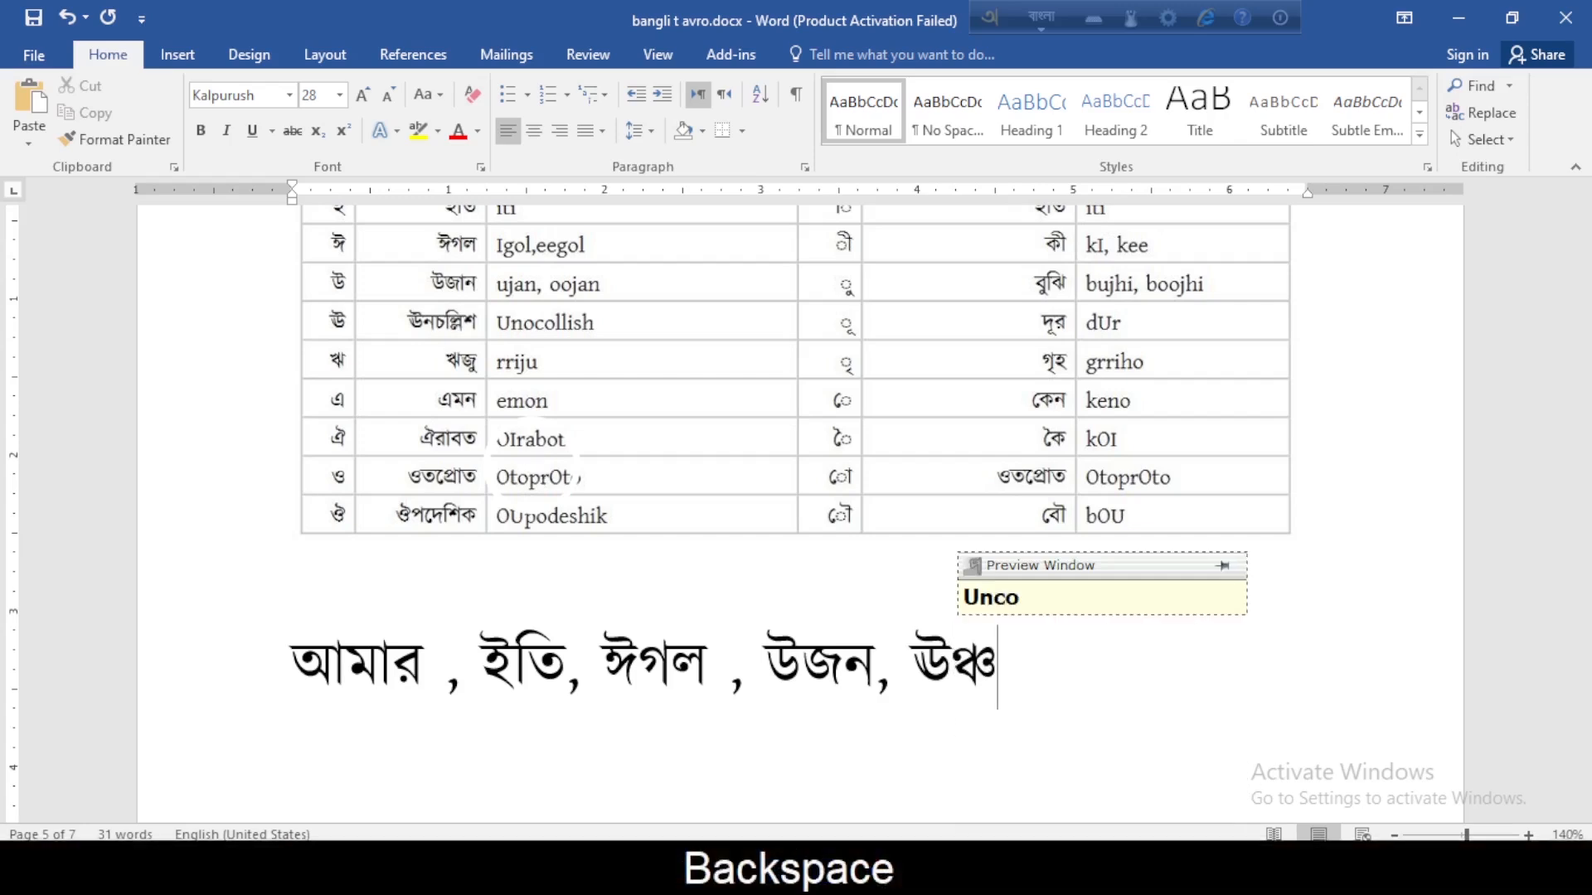
{"action": "type", "text": "llish"}
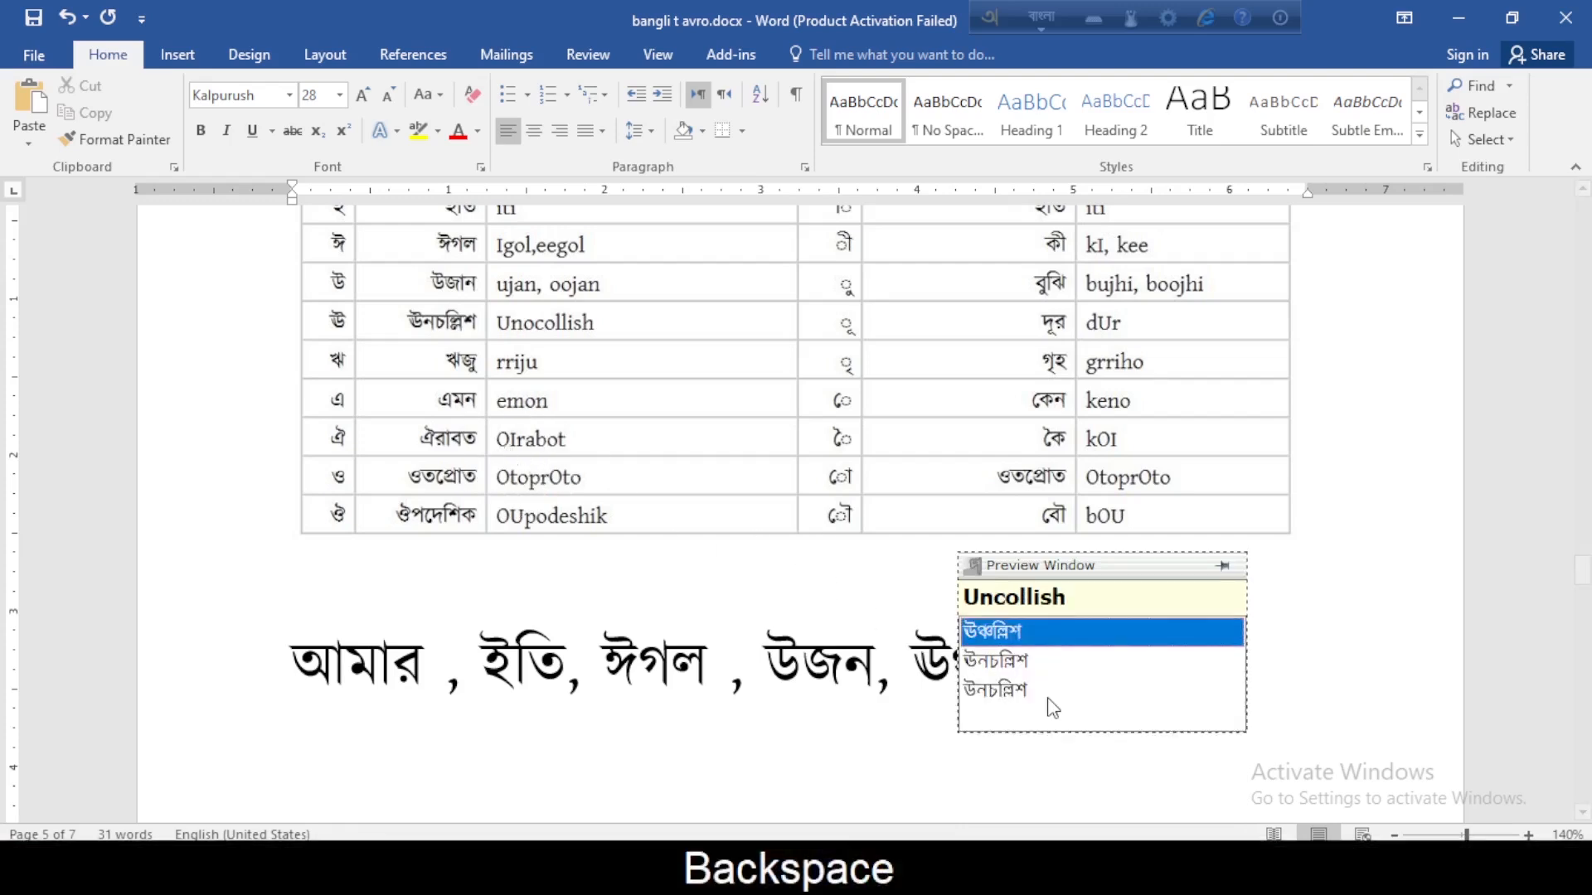
{"action": "left_click", "coordinate": [1020, 663]}
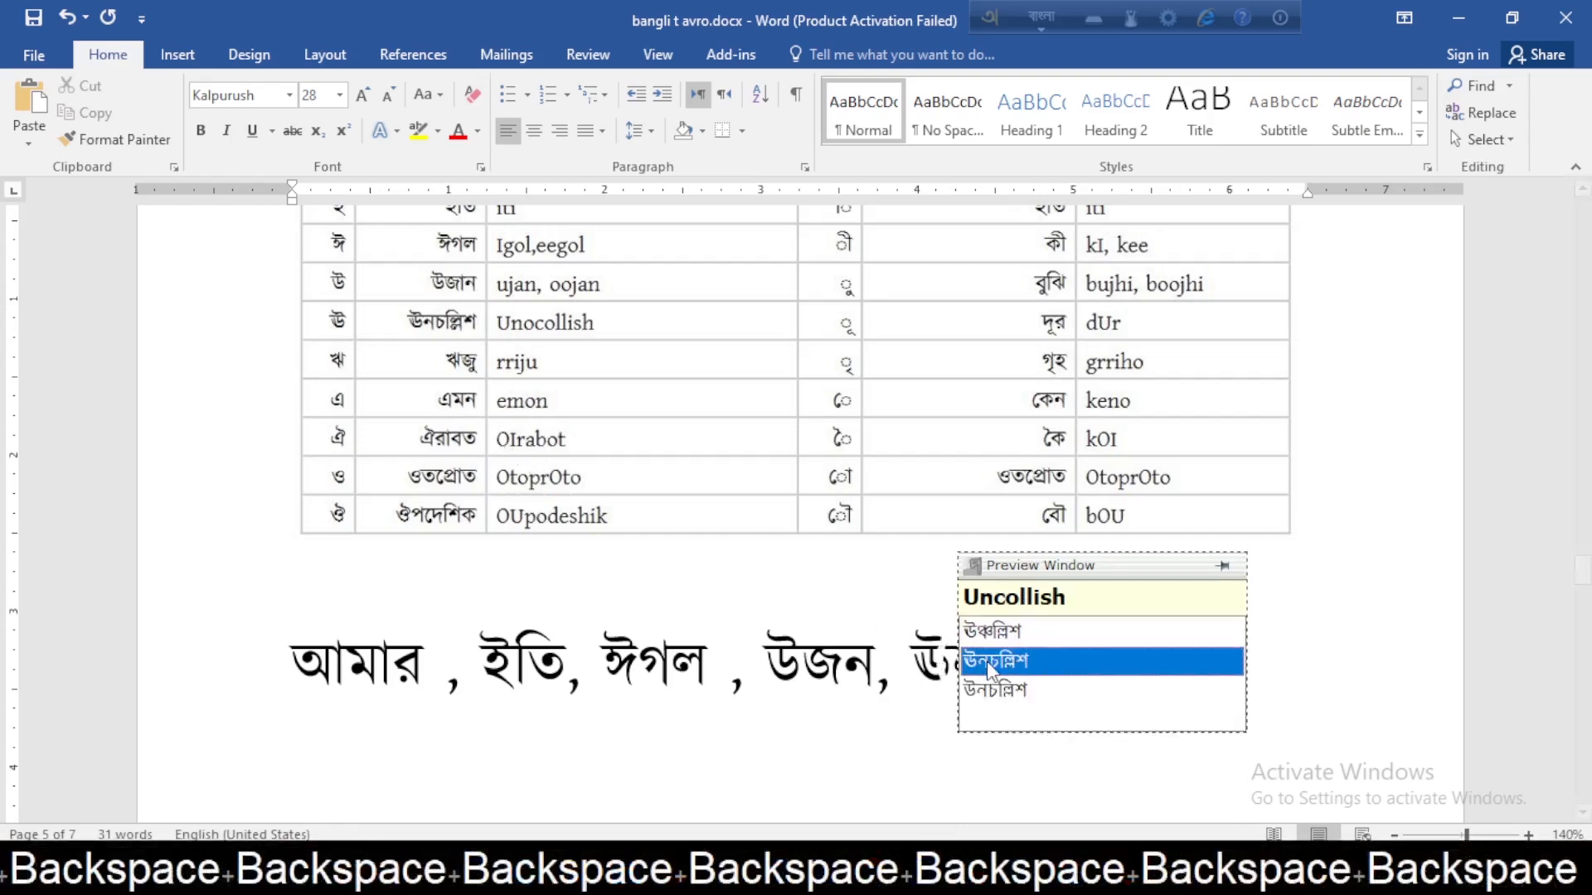
{"action": "left_click", "coordinate": [1314, 645]}
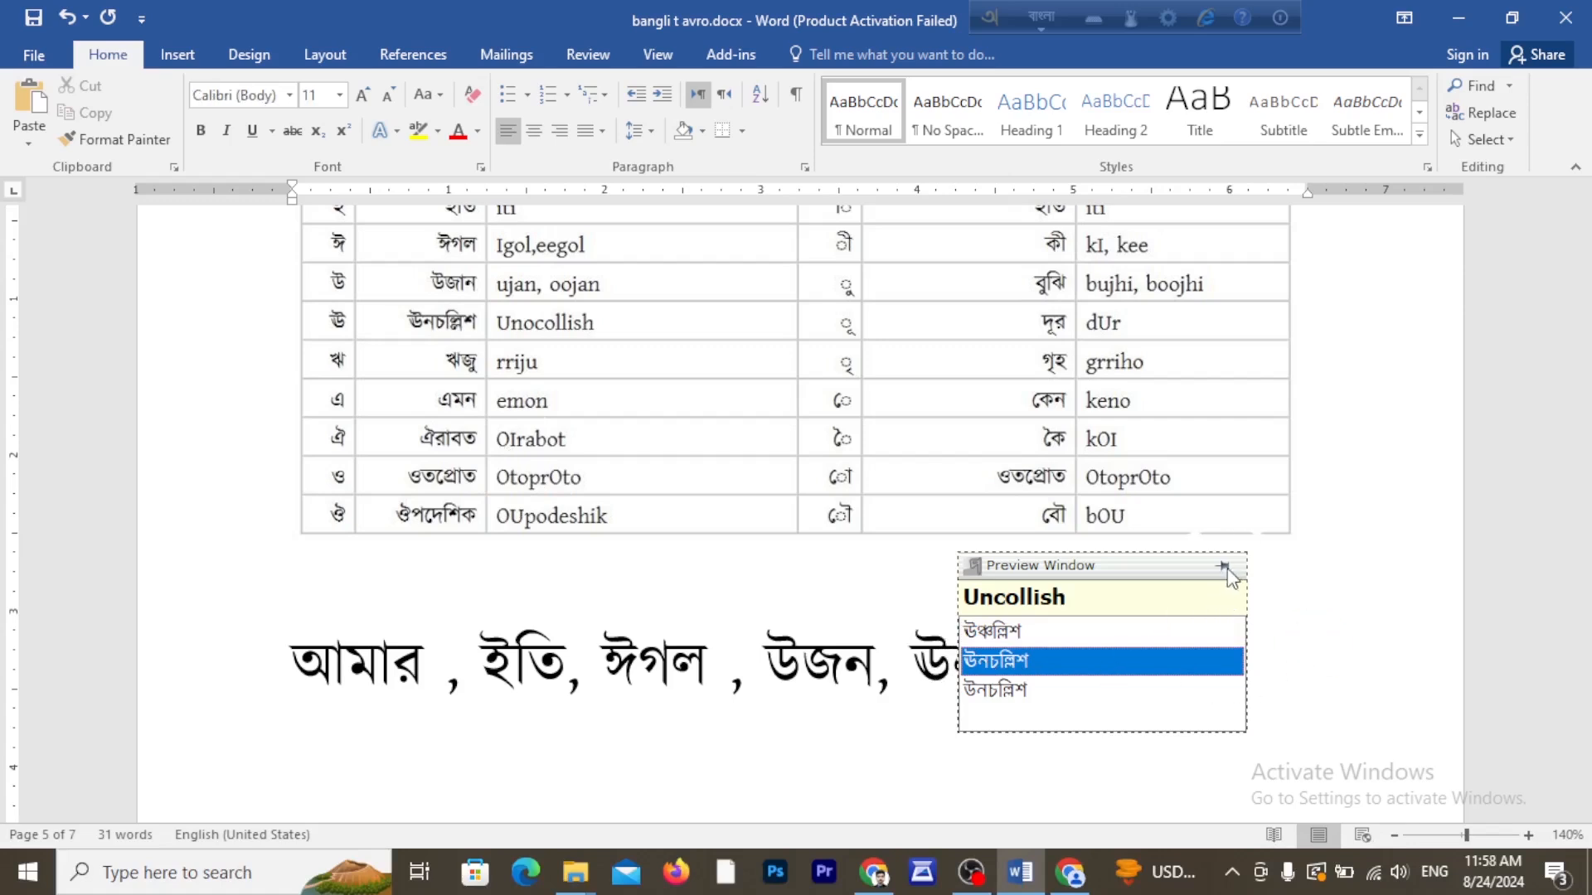
{"action": "left_click_drag", "start_coordinate": [1135, 566], "coordinate": [1308, 423]}
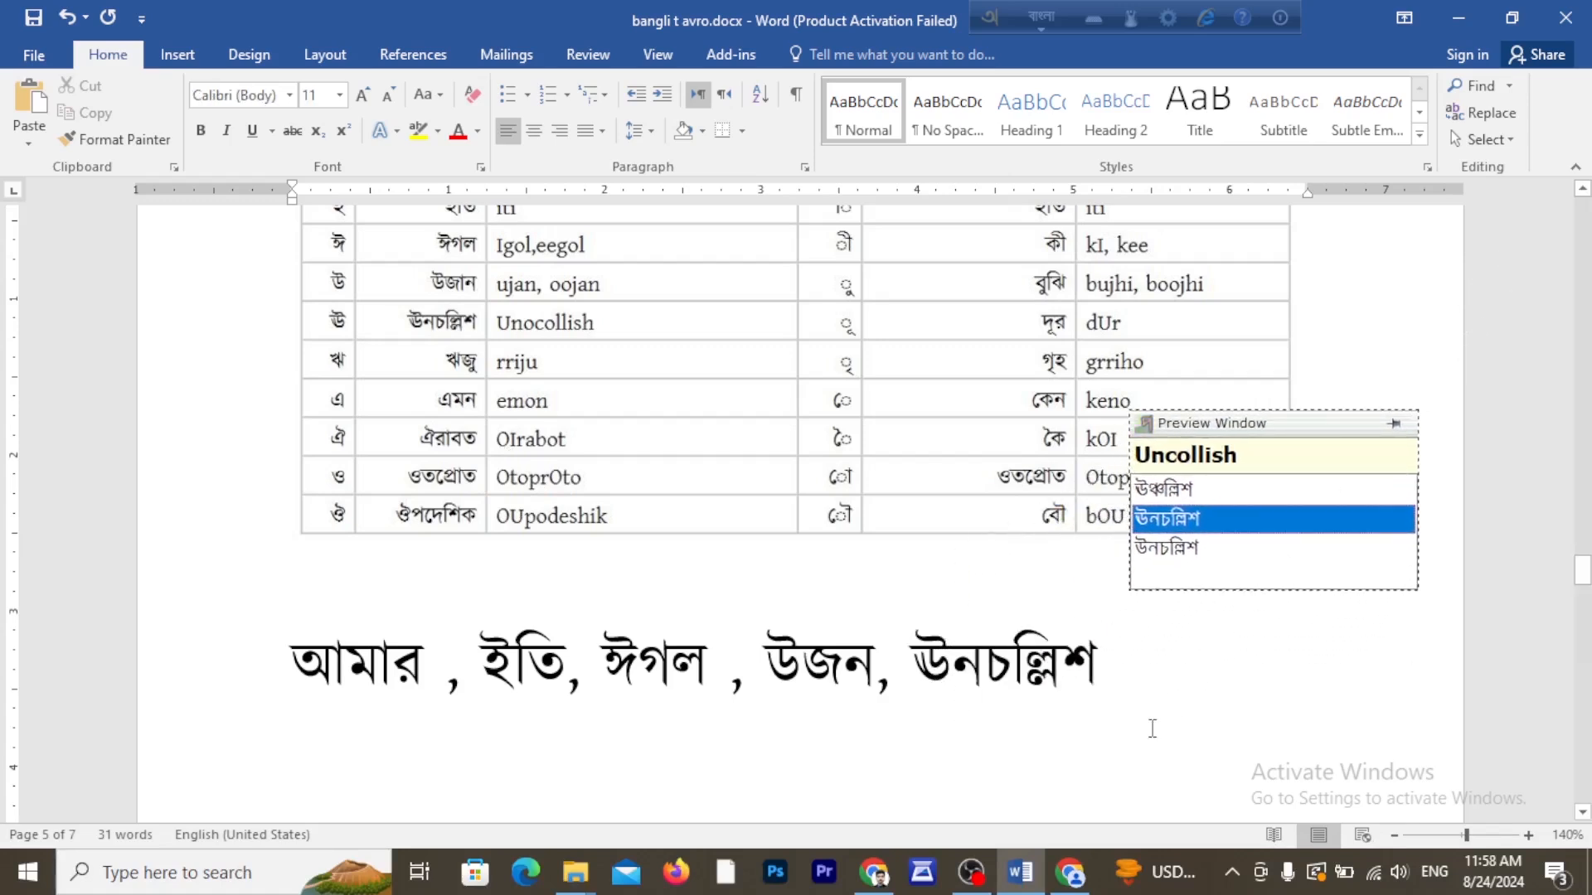
{"action": "key", "text": "space"}
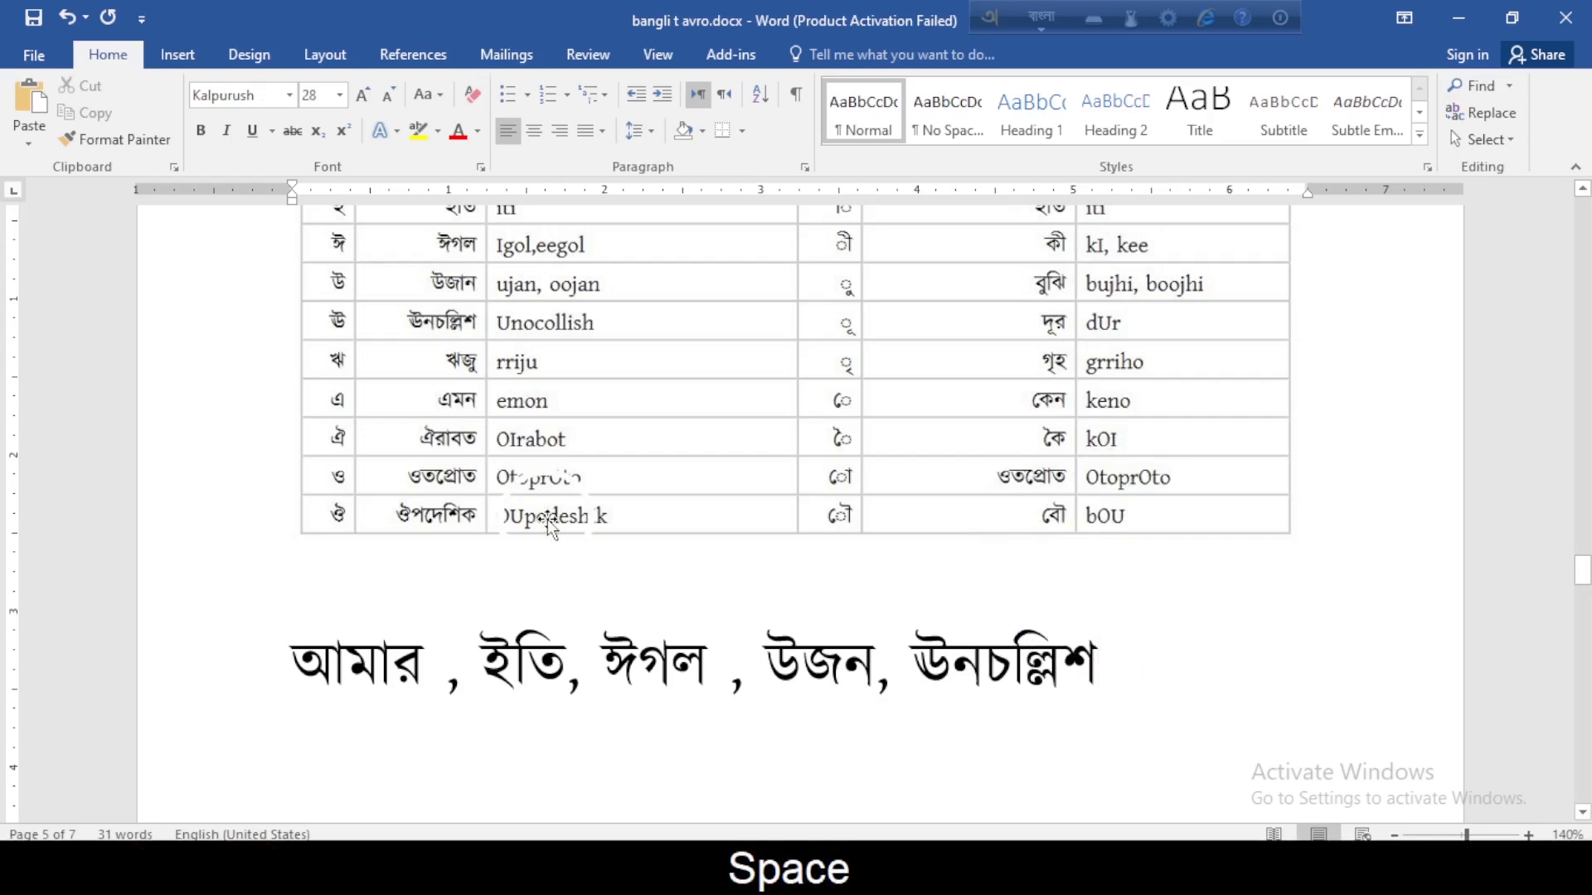
Write কৈ as "KOI" after ঊনচল্লিশ and move the suggestion preview away from the practice line.
{"action": "scroll", "coordinate": [610, 490], "scroll_direction": "up", "scroll_amount": 1}
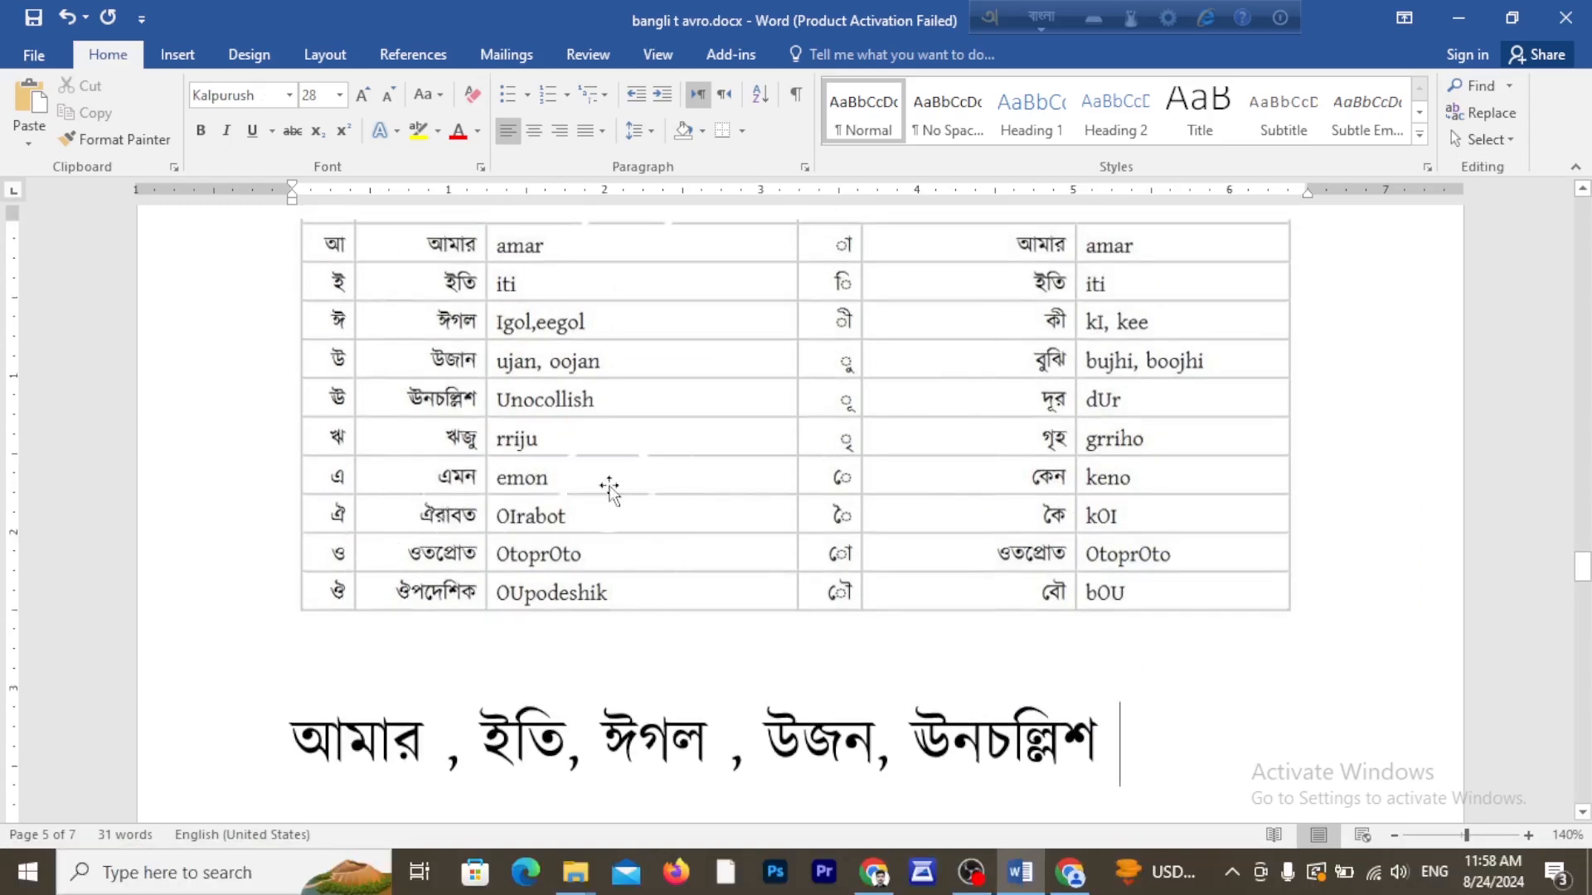
{"action": "scroll", "coordinate": [1012, 605], "scroll_direction": "down", "scroll_amount": 1}
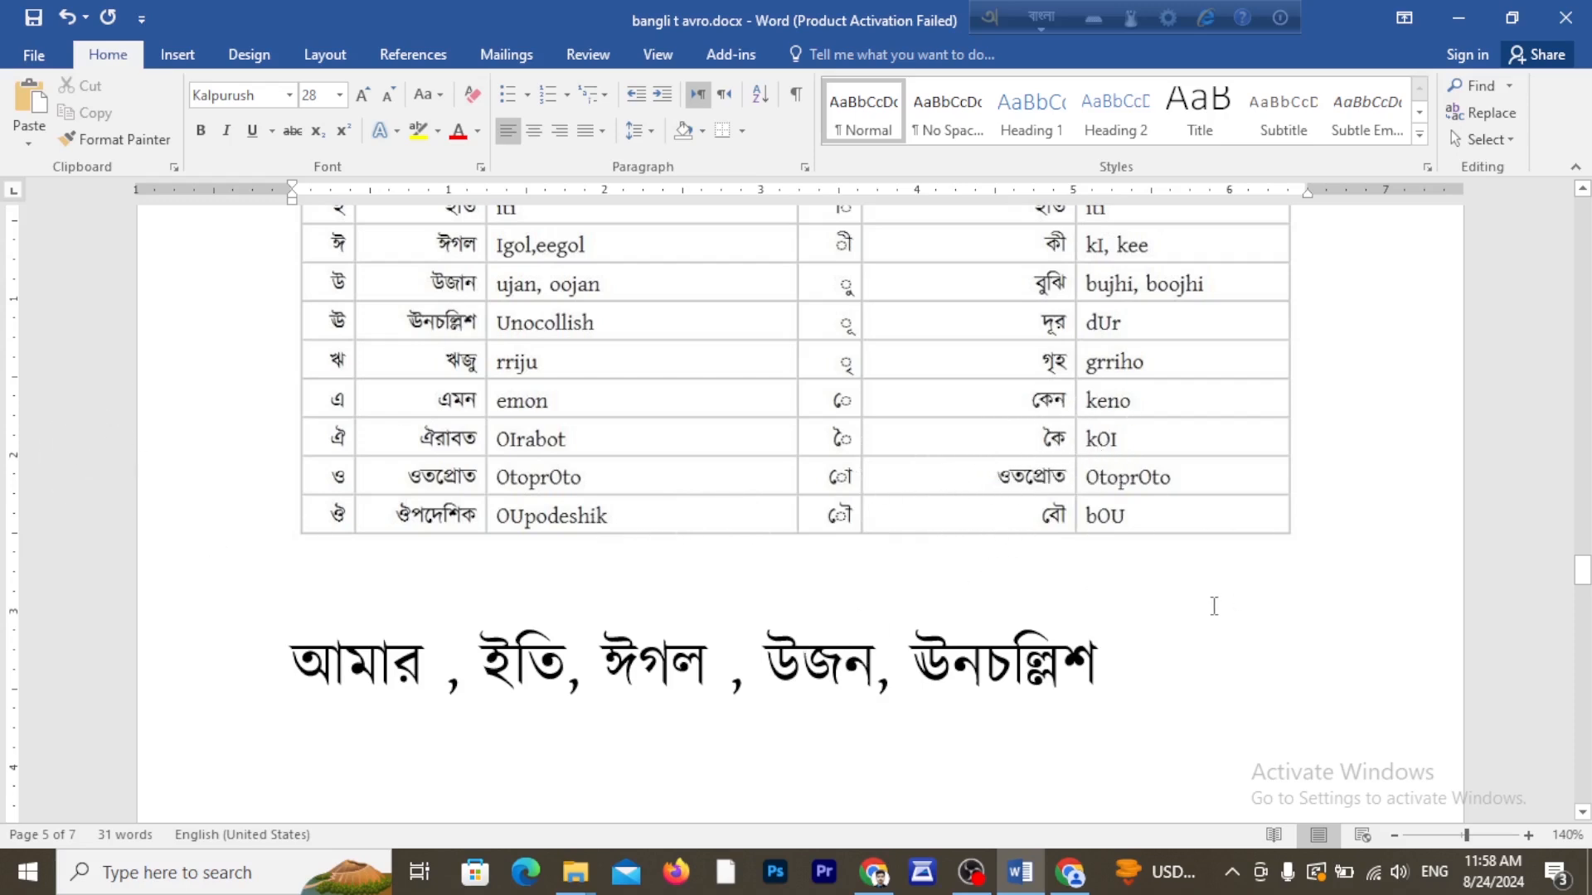
{"action": "type", "text": "K"}
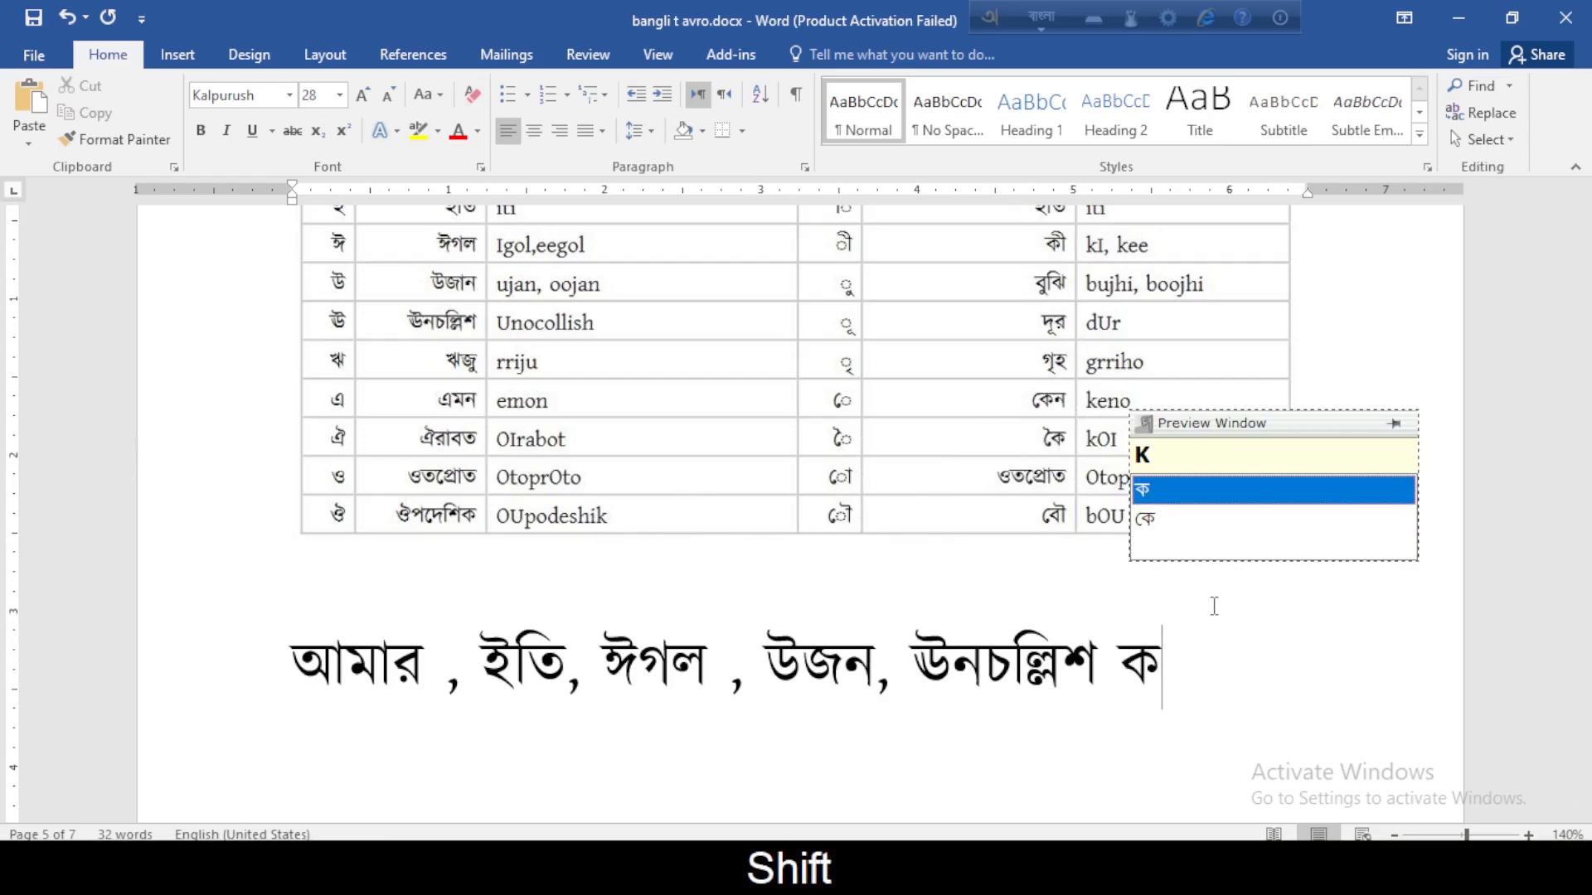
{"action": "type", "text": "OI"}
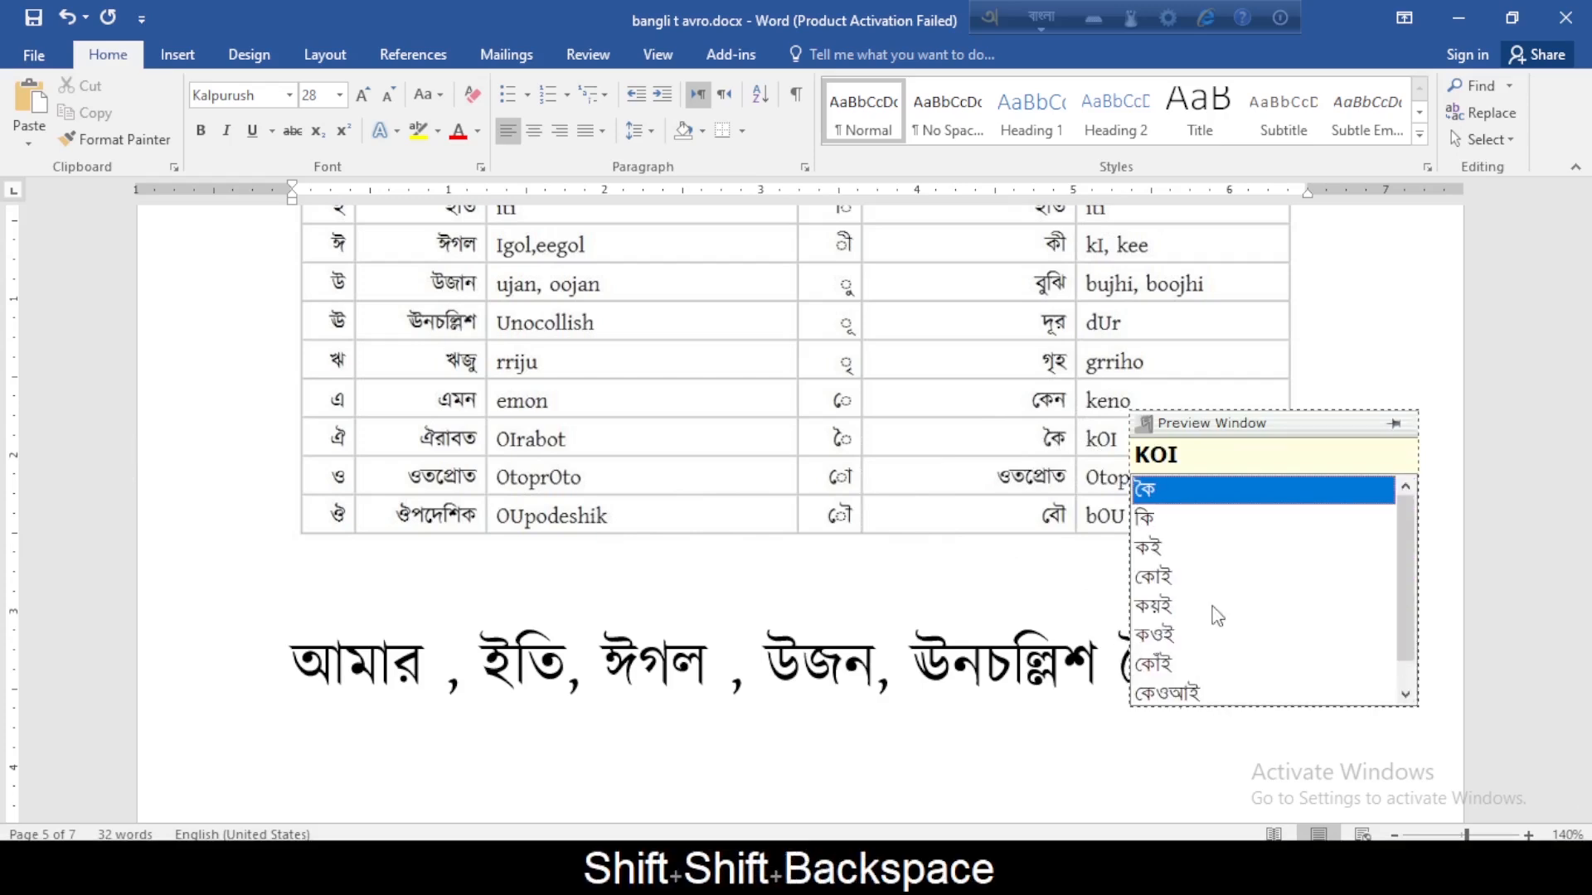
{"action": "left_click_drag", "start_coordinate": [1256, 424], "coordinate": [66, 264]}
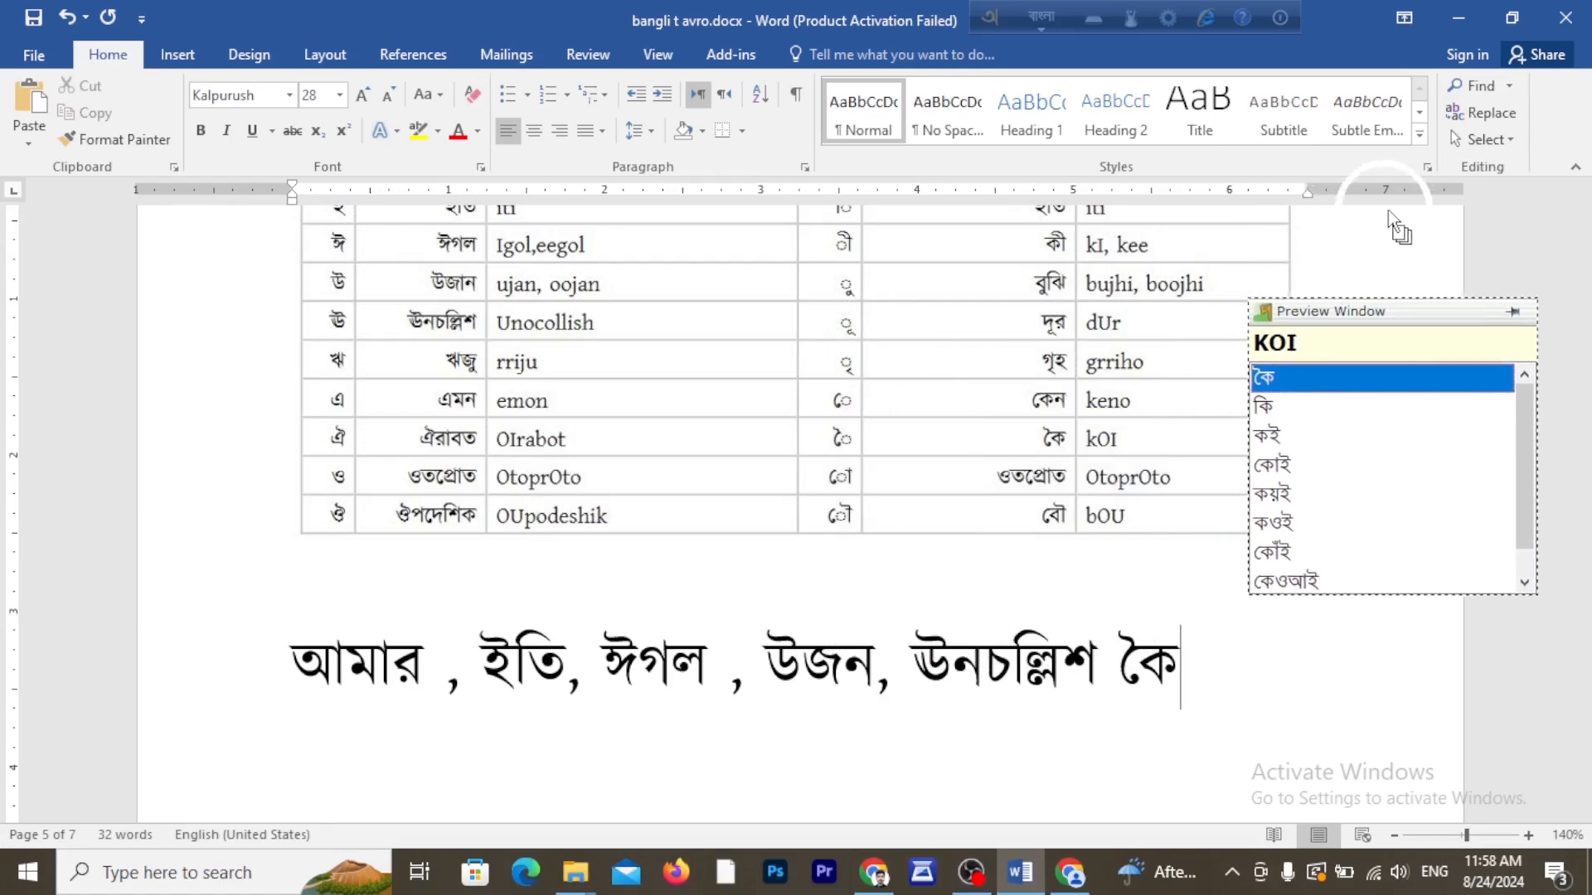
Examine rule 4 on writing conjunct letters and its example table, keeping the suggestion preview clear of the text.
{"action": "left_click_drag", "start_coordinate": [1217, 651], "coordinate": [302, 613]}
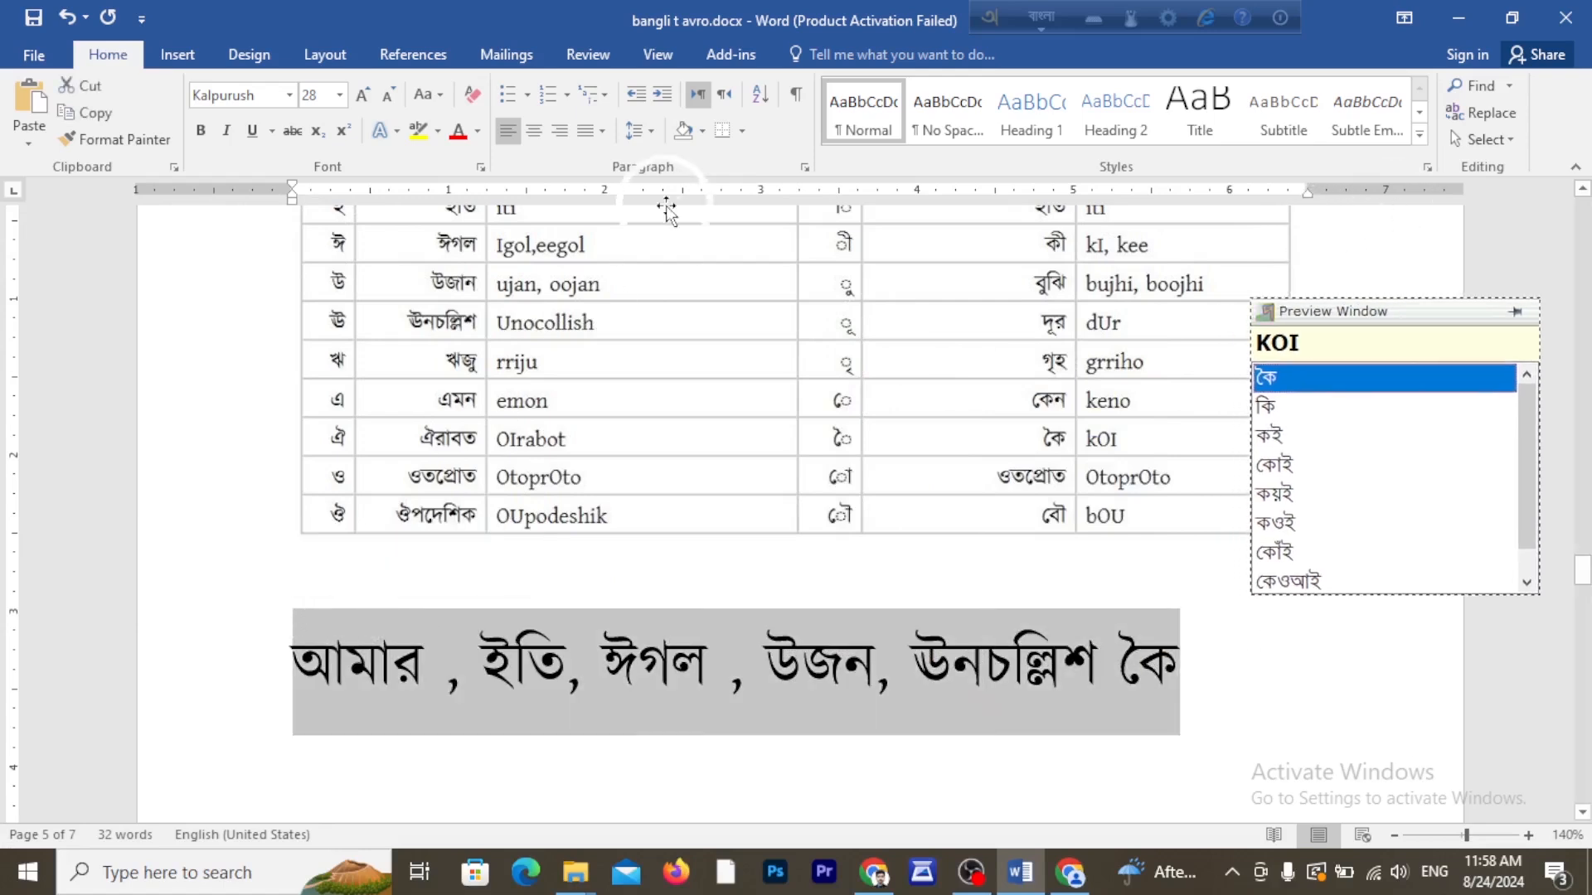
{"action": "scroll", "coordinate": [425, 606], "scroll_direction": "up", "scroll_amount": 2}
{"action": "scroll", "coordinate": [776, 603], "scroll_direction": "down", "scroll_amount": 6}
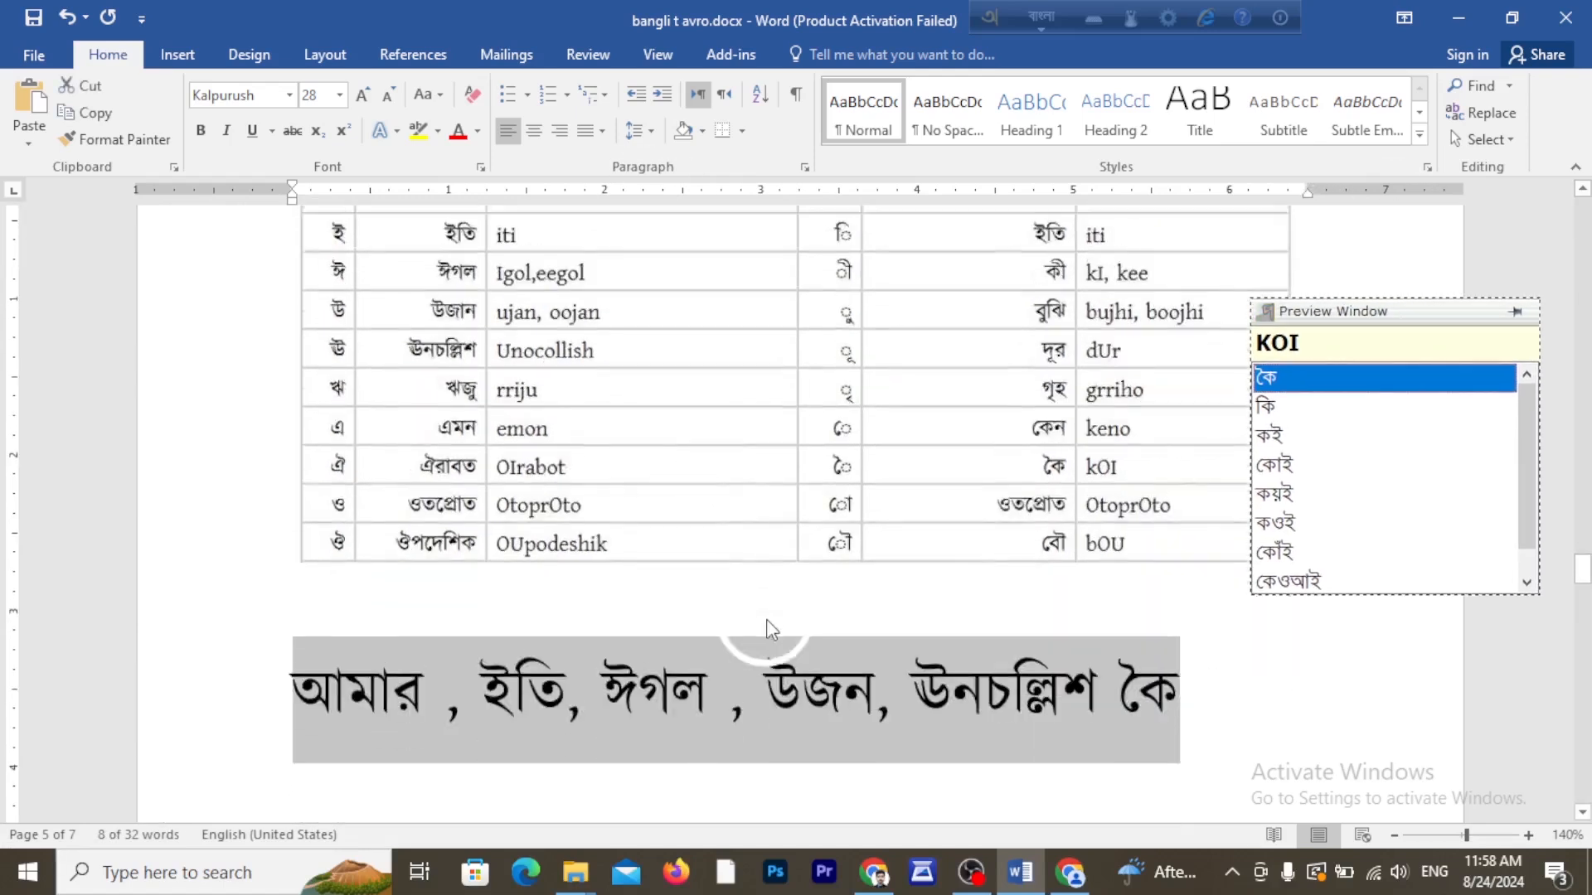
{"action": "scroll", "coordinate": [766, 622], "scroll_direction": "down", "scroll_amount": 10}
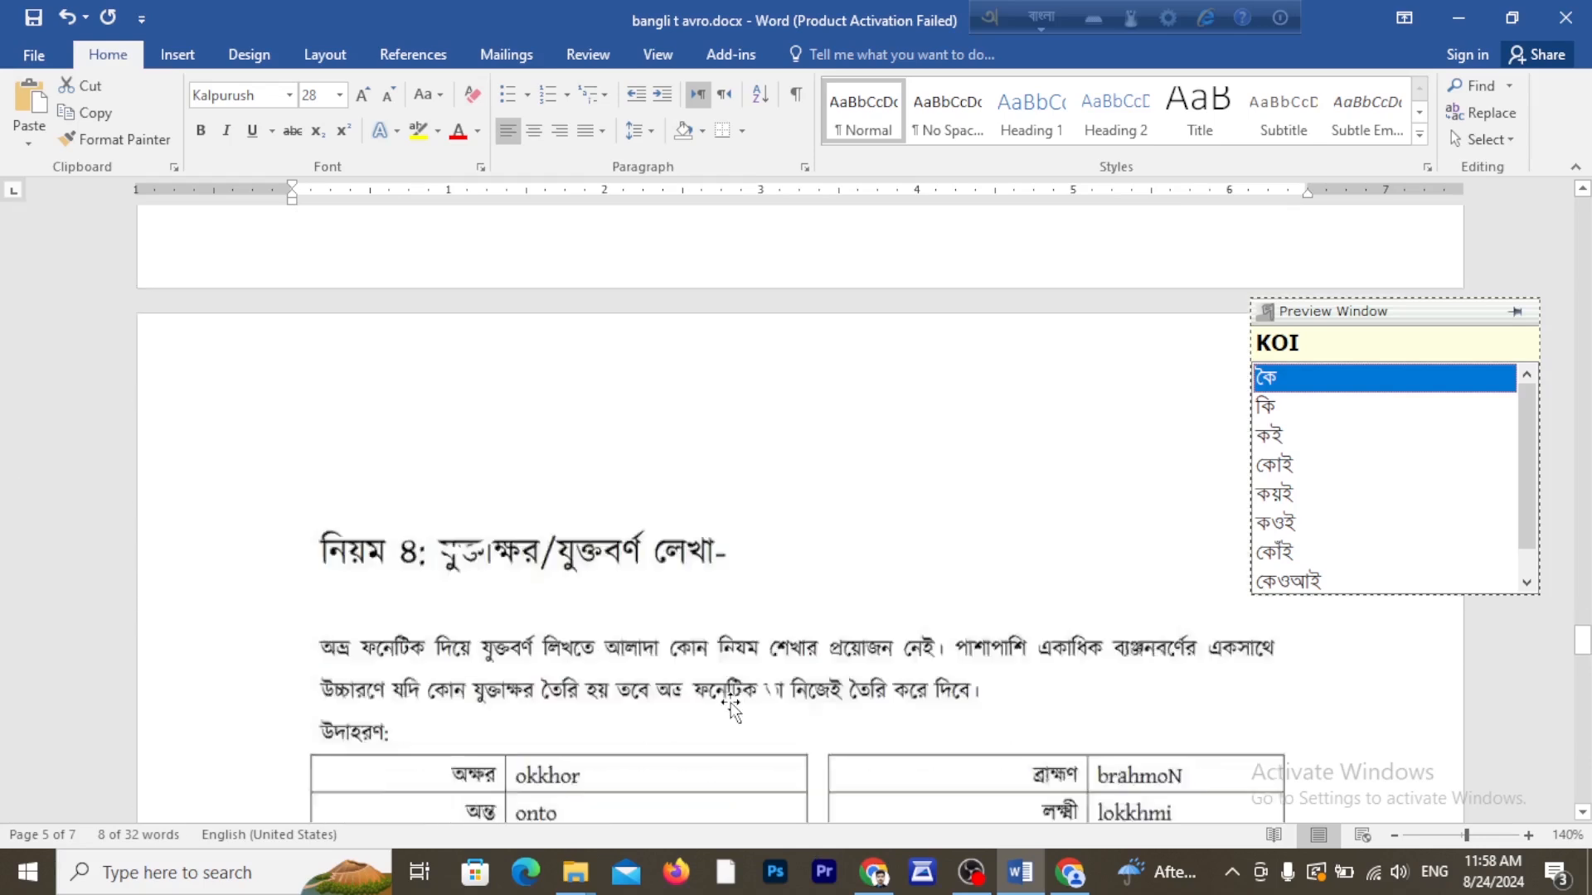
{"action": "scroll", "coordinate": [730, 710], "scroll_direction": "down", "scroll_amount": 3}
{"action": "scroll", "coordinate": [686, 664], "scroll_direction": "up", "scroll_amount": 1}
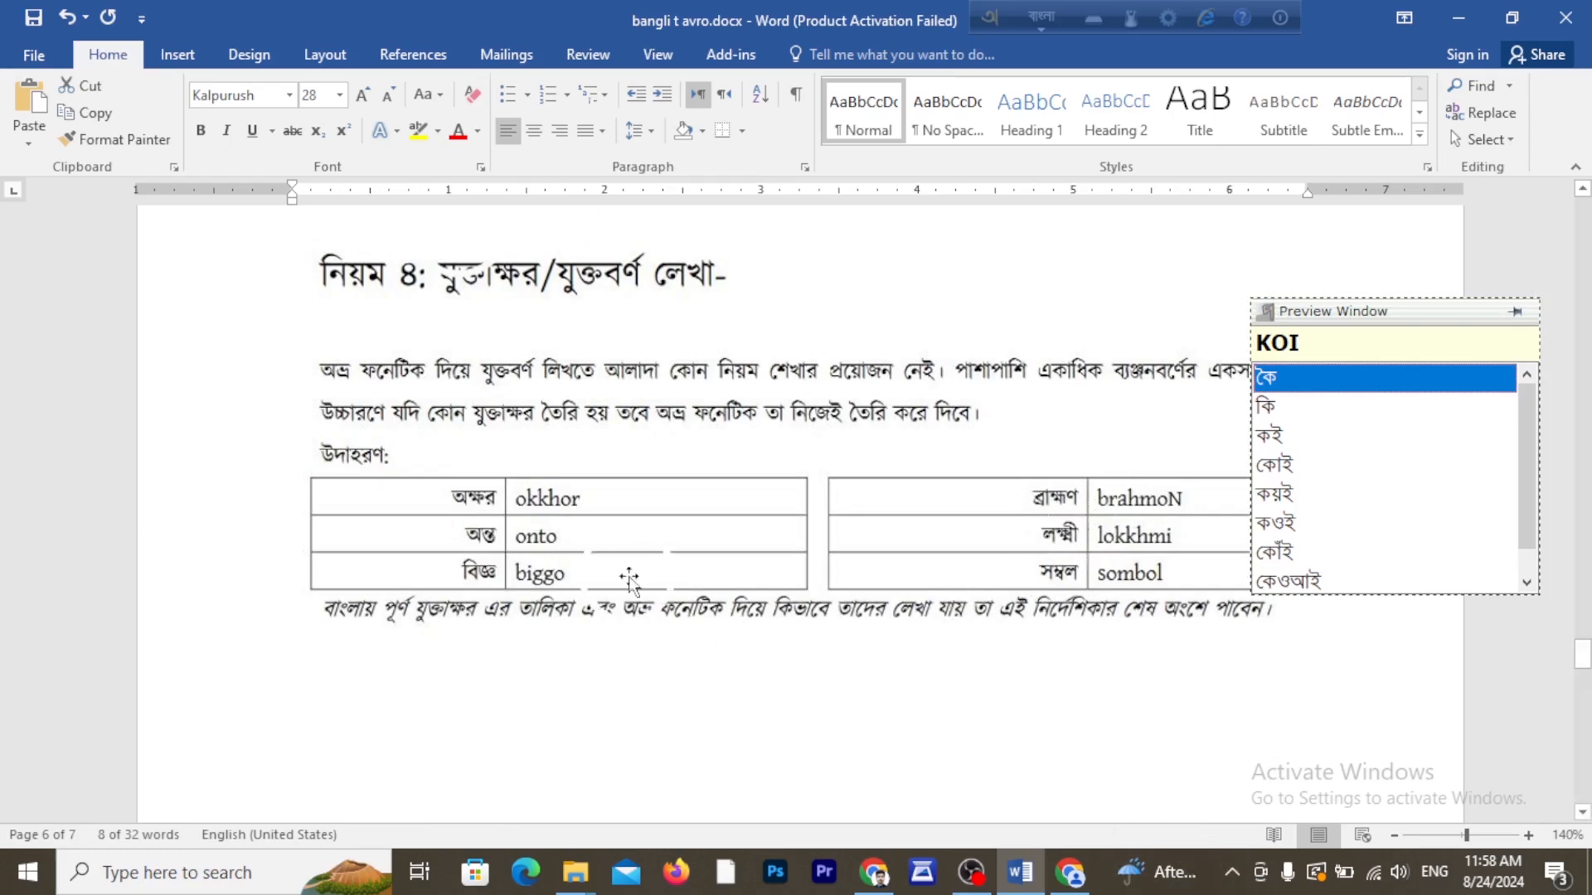
{"action": "left_click_drag", "start_coordinate": [1363, 298], "coordinate": [1400, 252]}
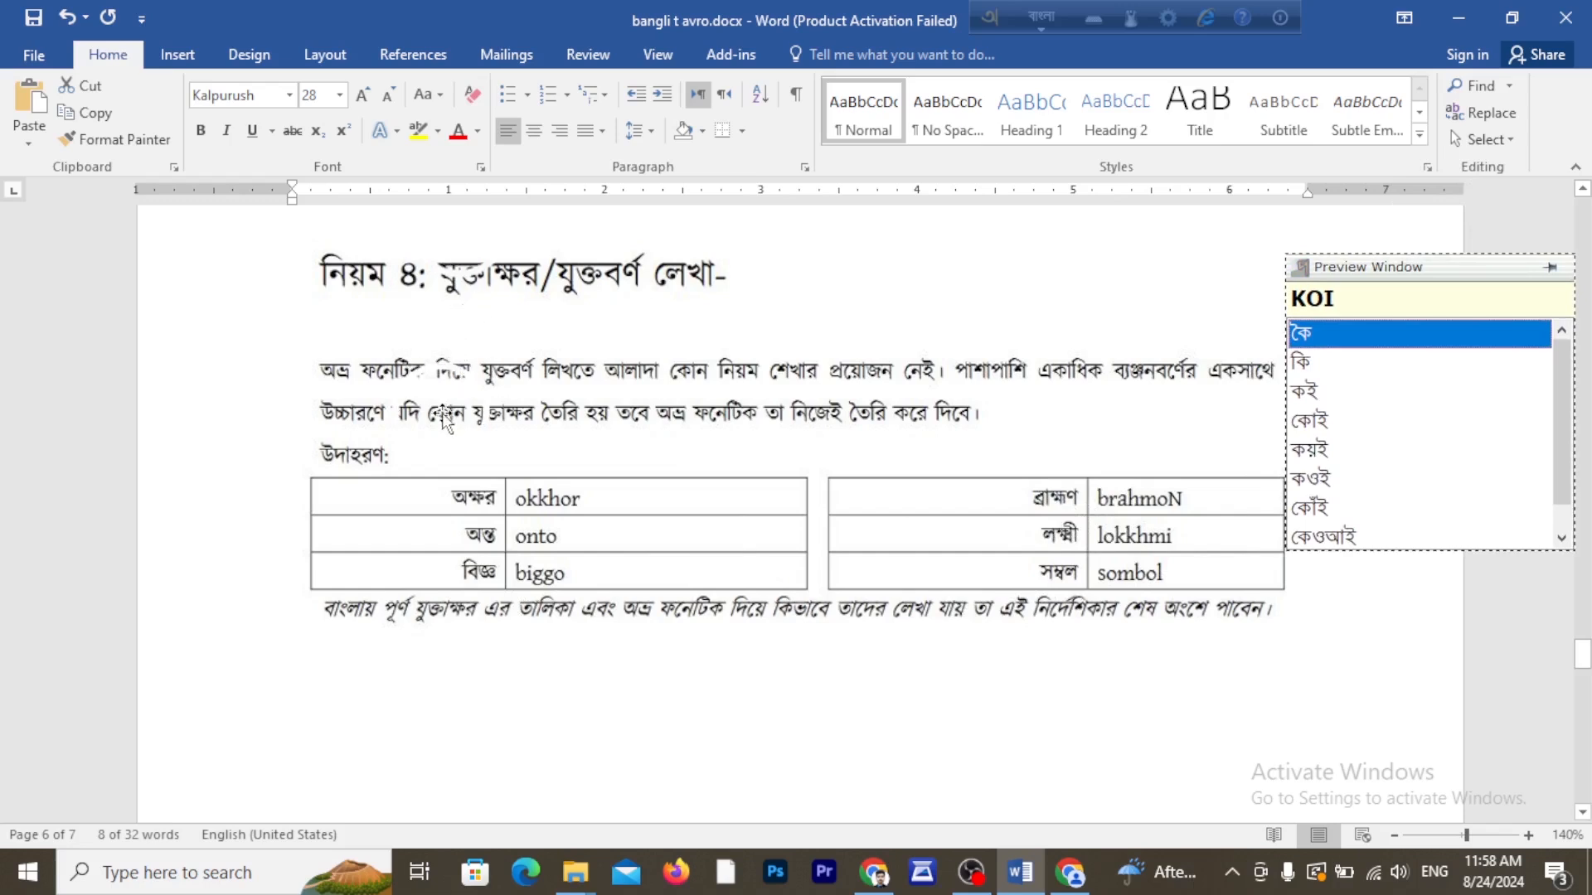
{"action": "scroll", "coordinate": [440, 398], "scroll_direction": "down", "scroll_amount": 1}
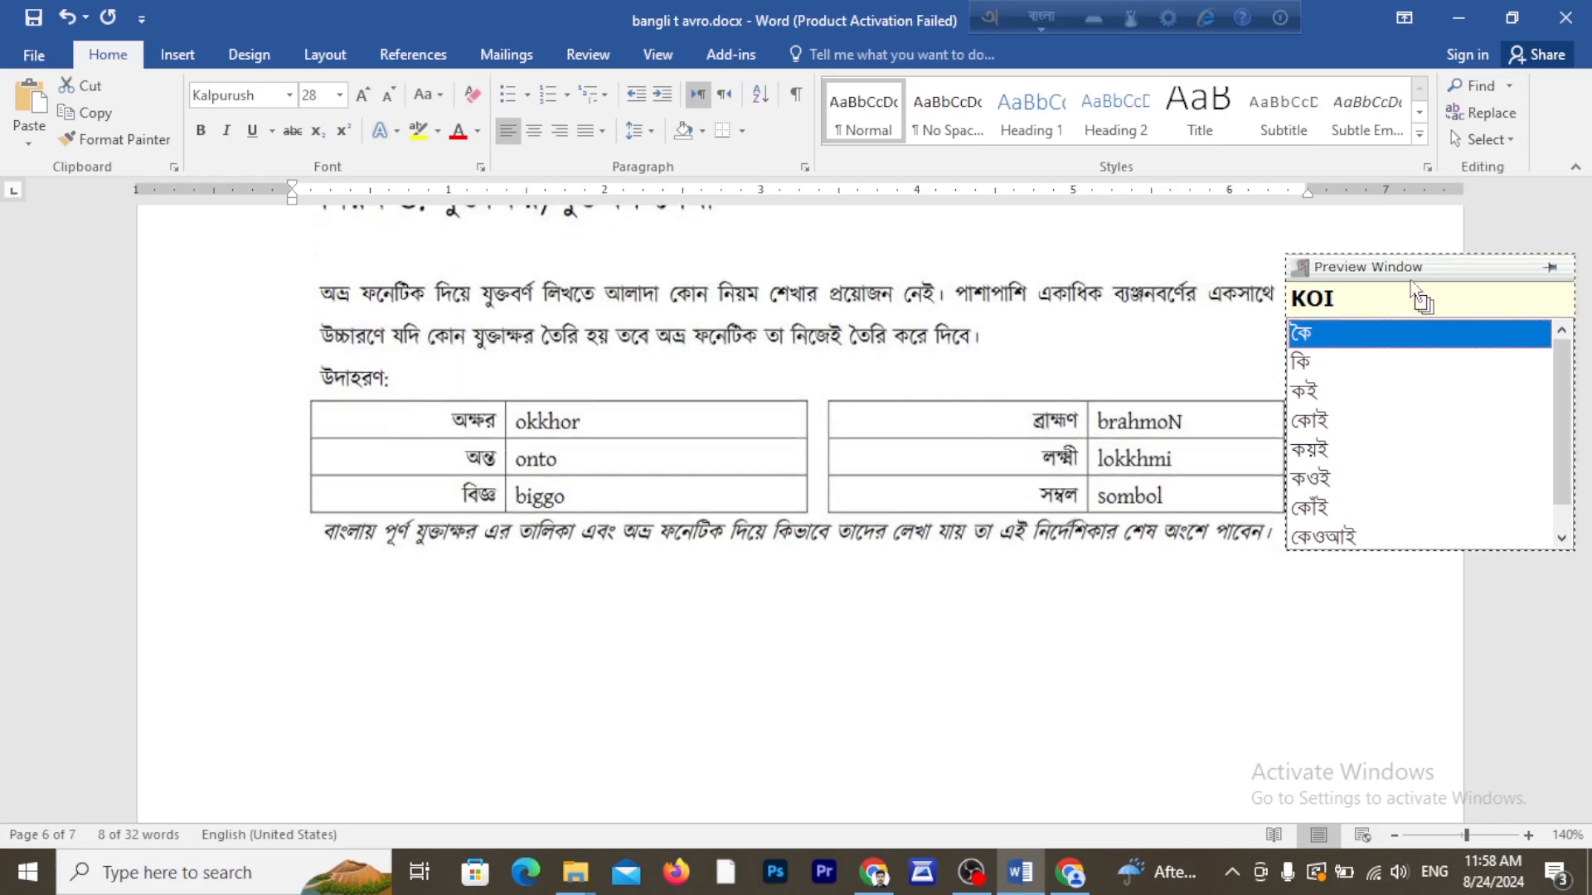
{"action": "left_click_drag", "start_coordinate": [1414, 292], "coordinate": [1388, 752]}
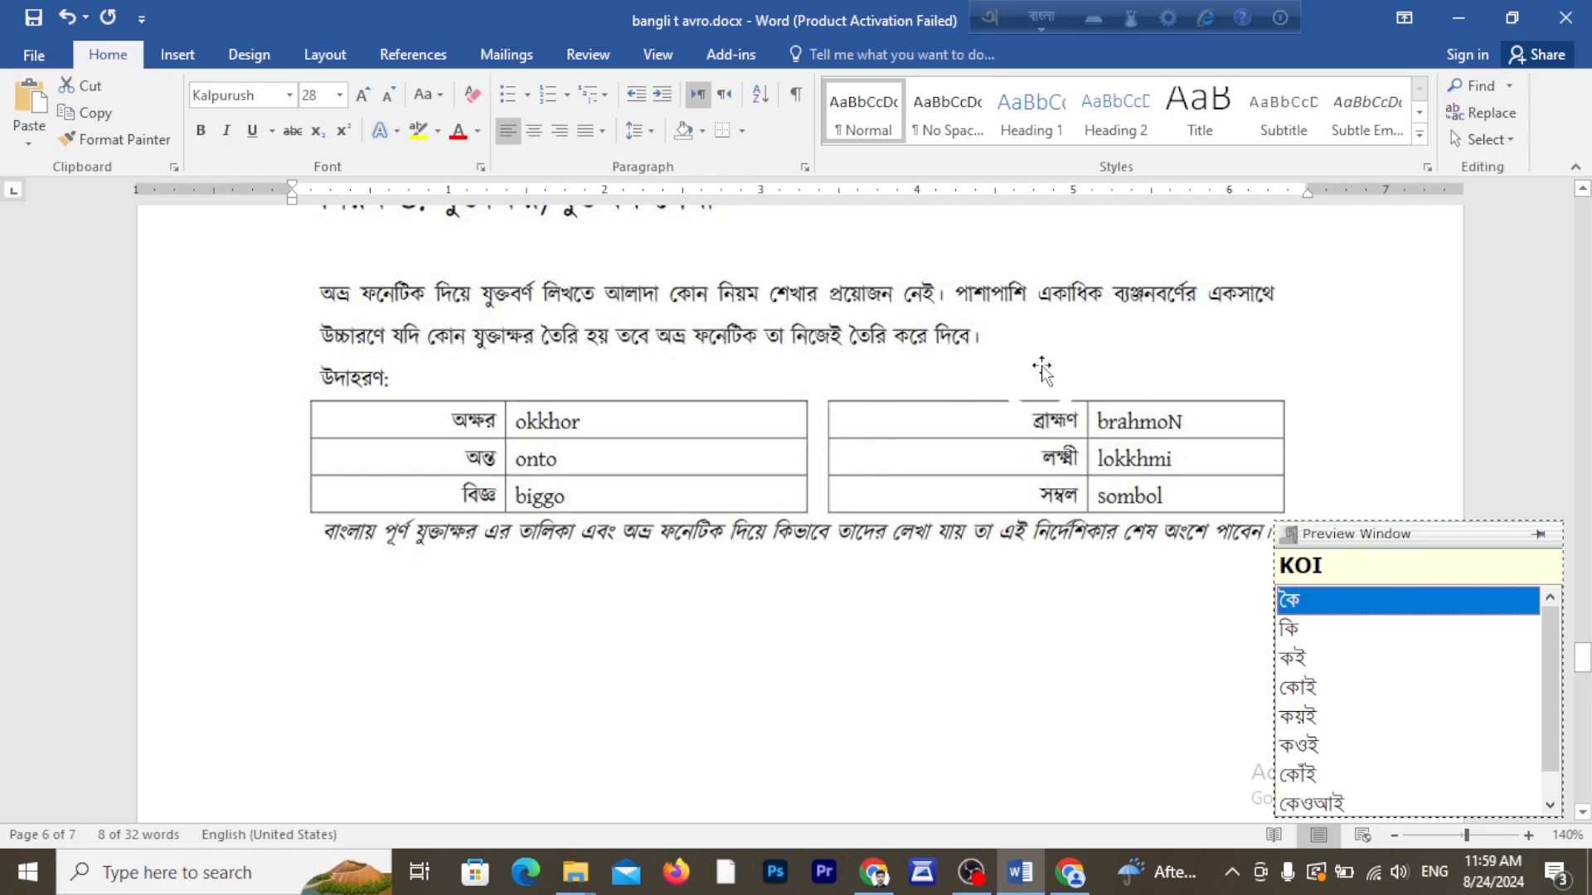
Write অক্ষর as "okkhor" on the blank line below the rule 4 examples.
{"action": "left_click", "coordinate": [545, 622]}
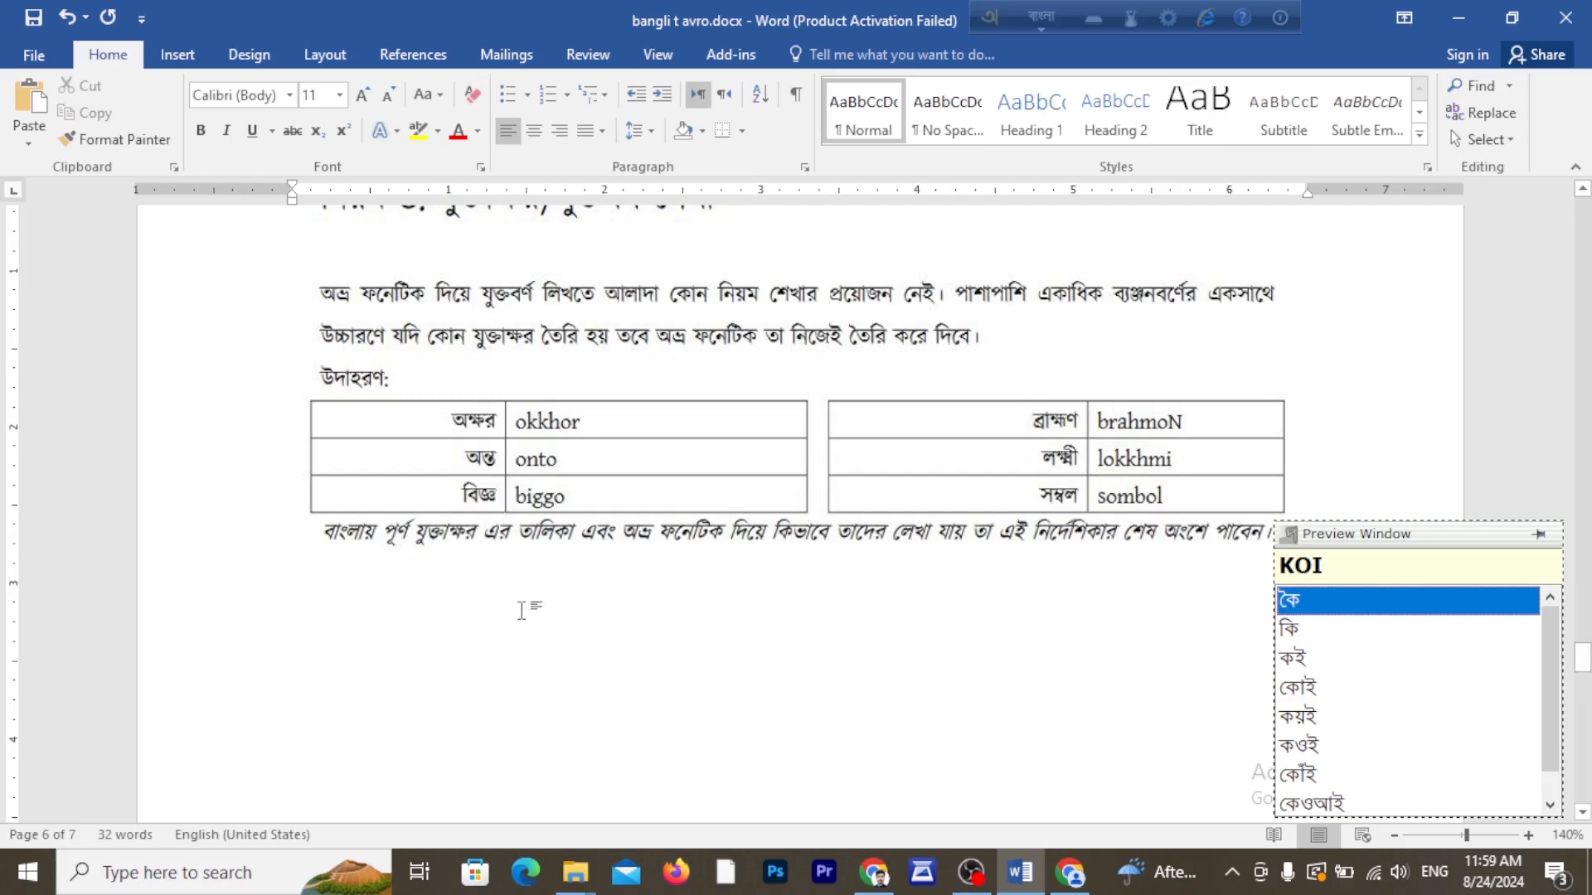
{"action": "scroll", "coordinate": [510, 608], "scroll_direction": "down", "scroll_amount": 3}
{"action": "type", "text": "okk"}
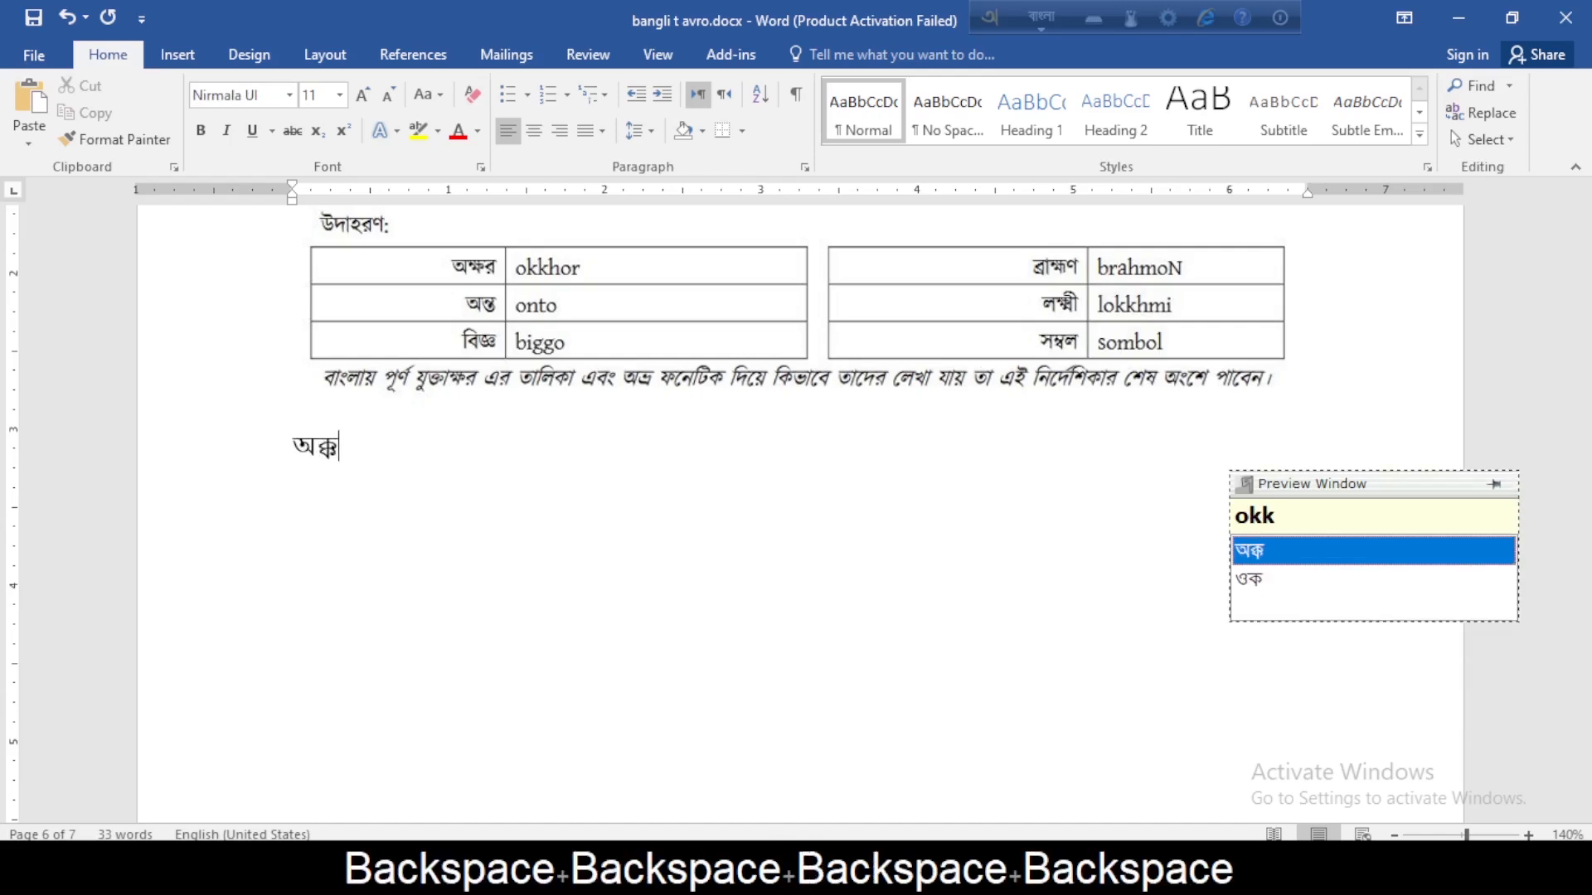
{"action": "type", "text": "hor"}
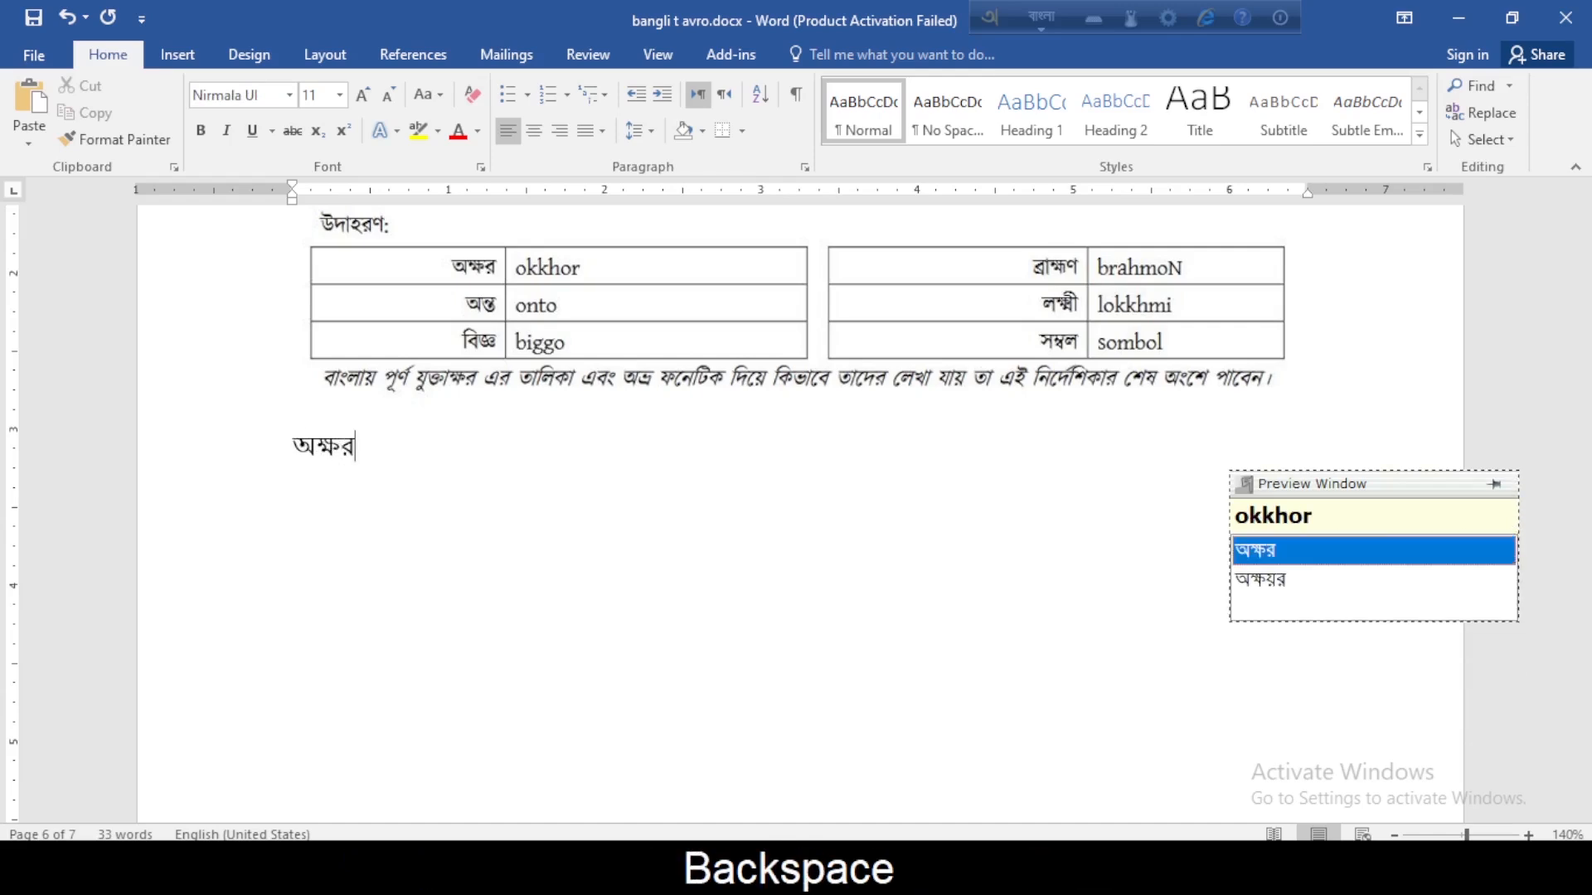
Format the word অক্ষর in the Kalpurush font at size 24.
{"action": "left_click_drag", "start_coordinate": [375, 450], "coordinate": [284, 461]}
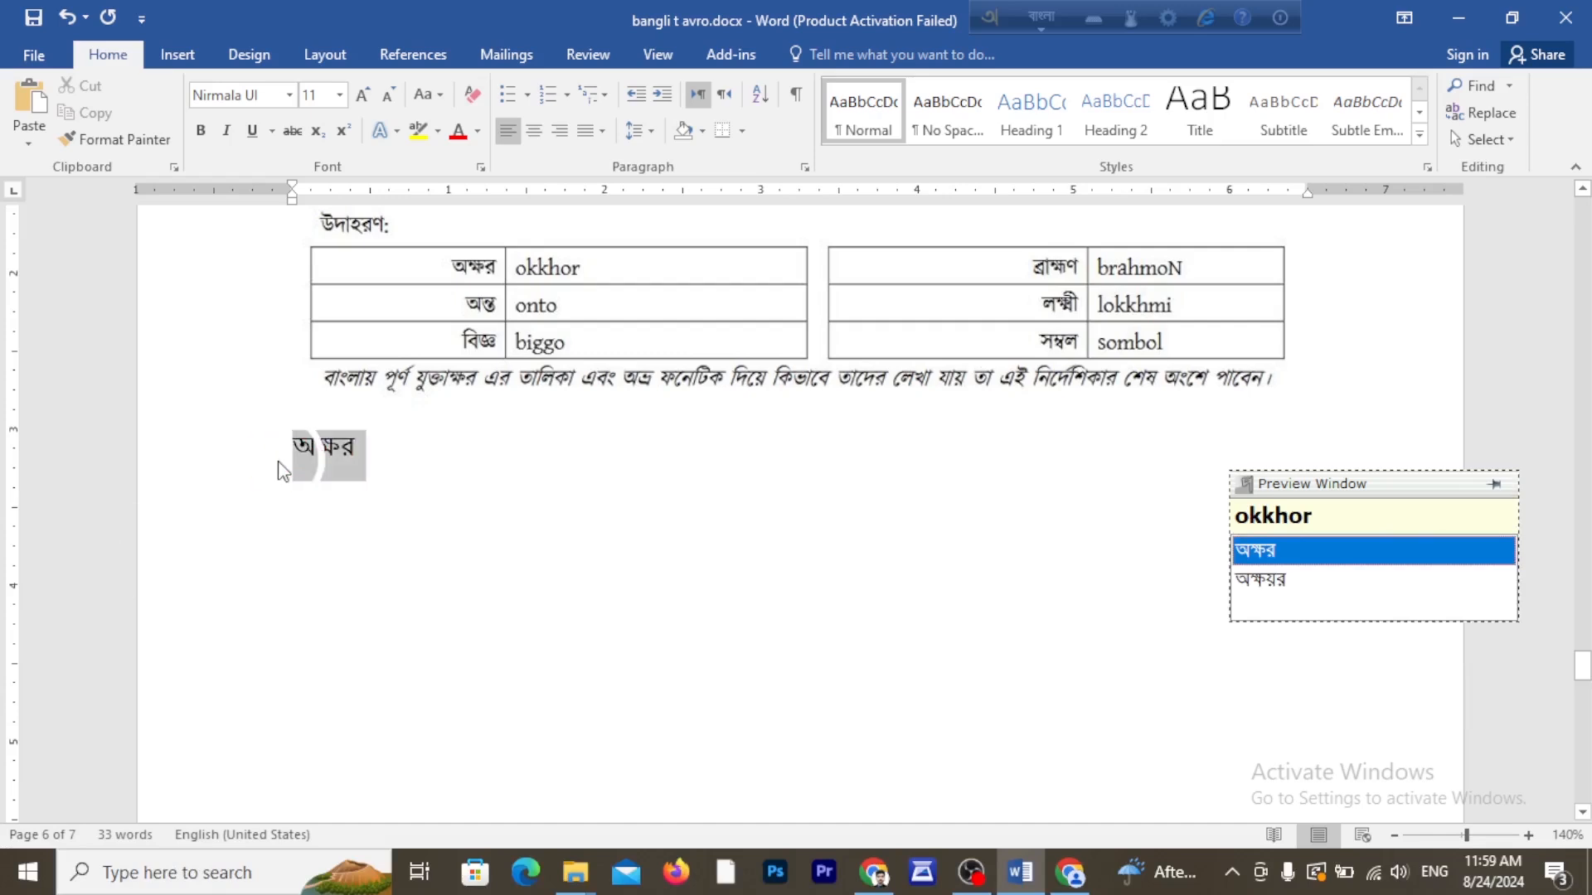
{"action": "left_click", "coordinate": [289, 94]}
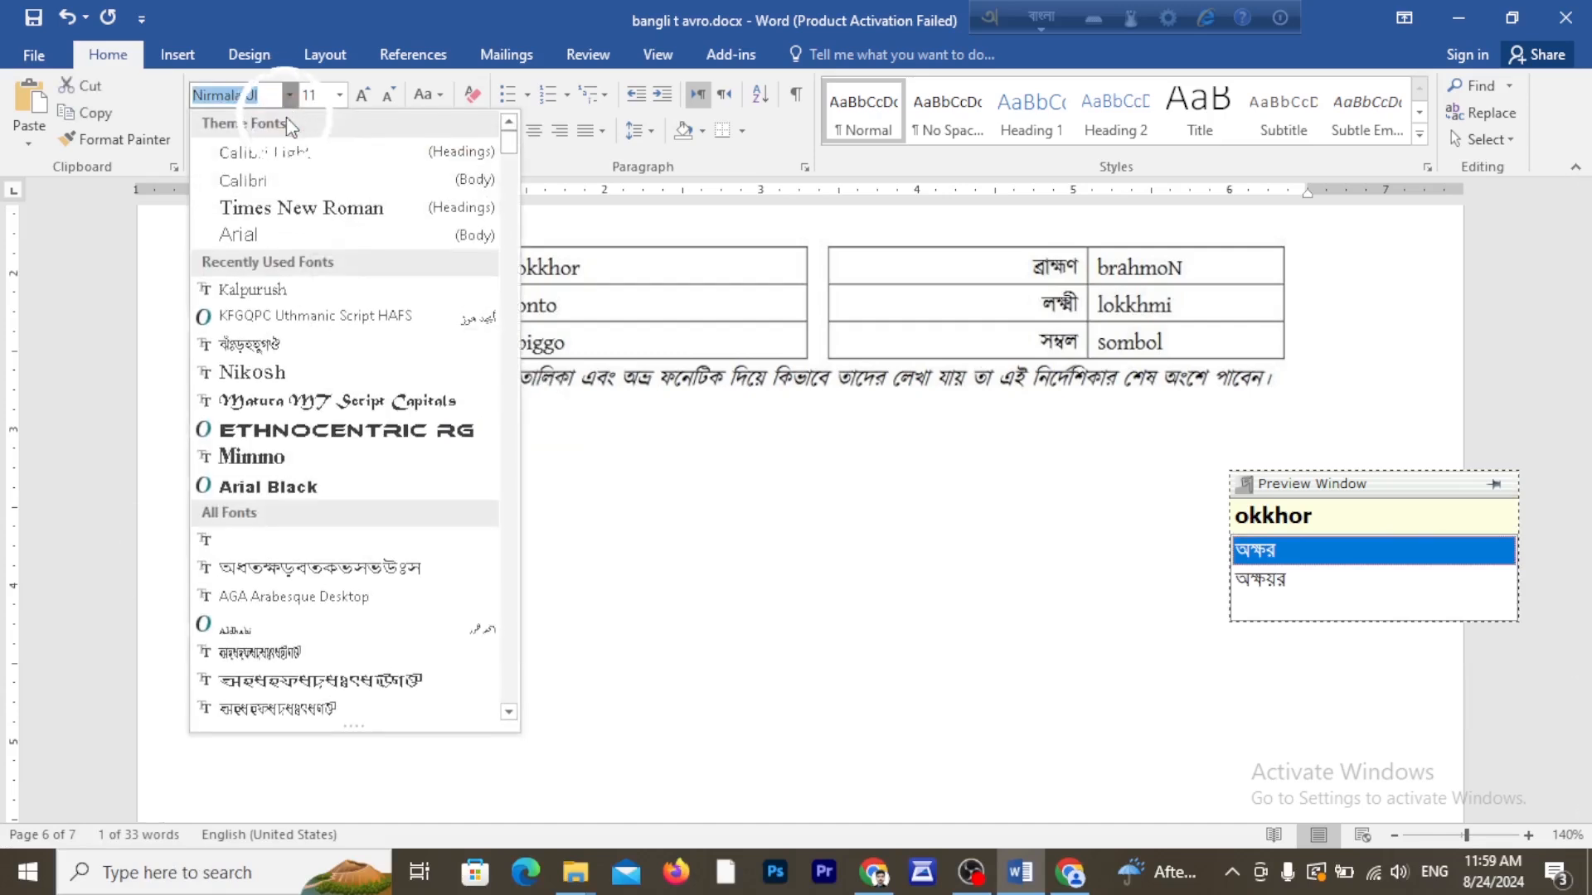
{"action": "left_click", "coordinate": [261, 290]}
{"action": "left_click", "coordinate": [339, 95]}
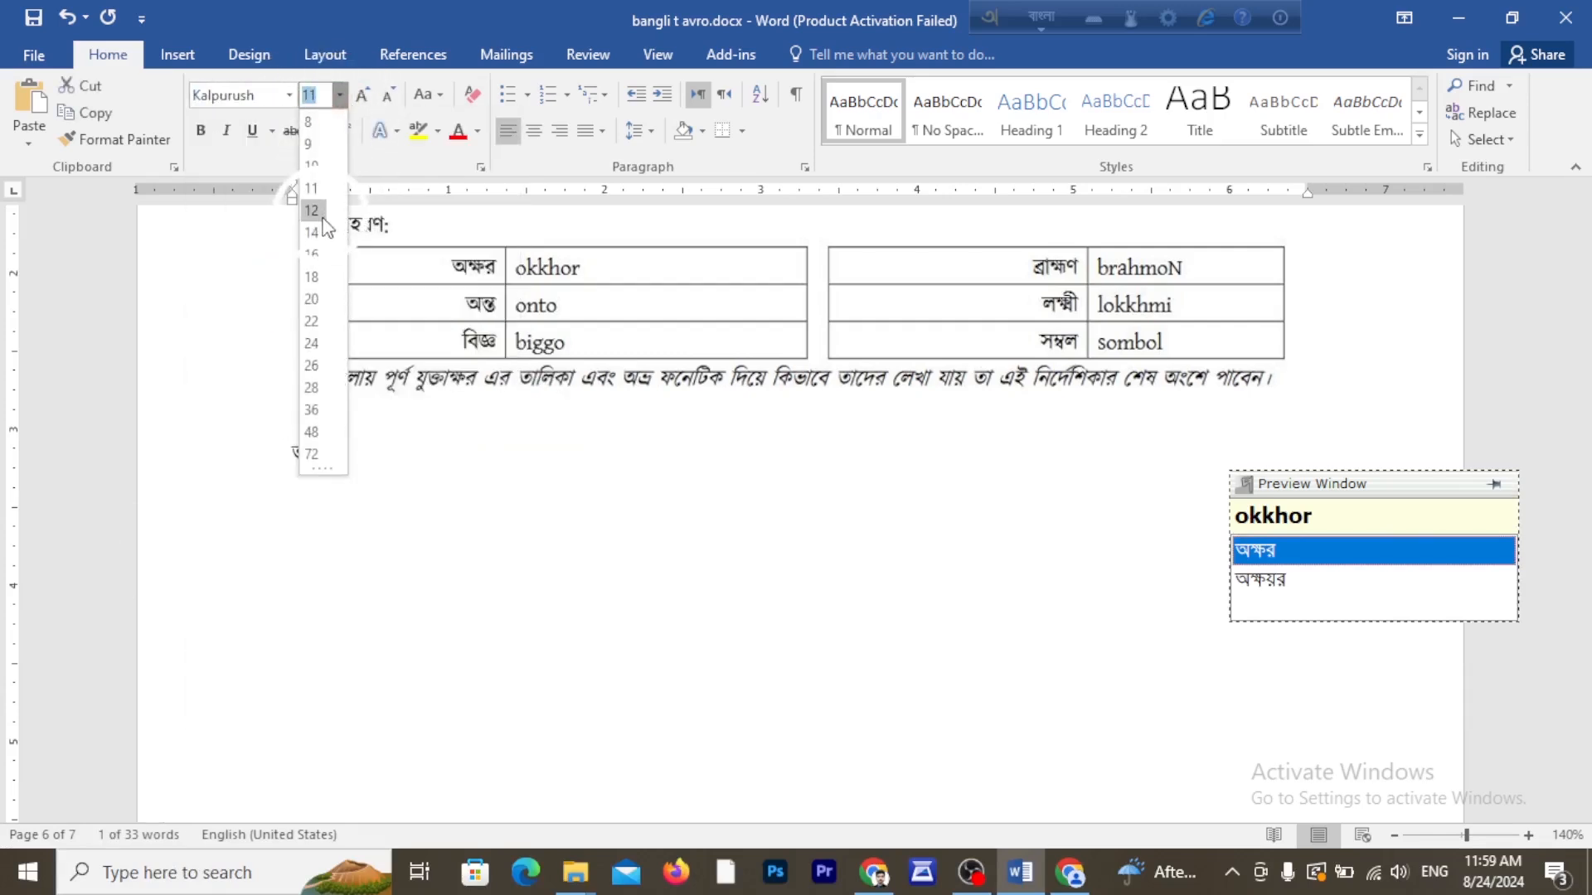
{"action": "left_click", "coordinate": [311, 343]}
{"action": "left_click", "coordinate": [424, 493]}
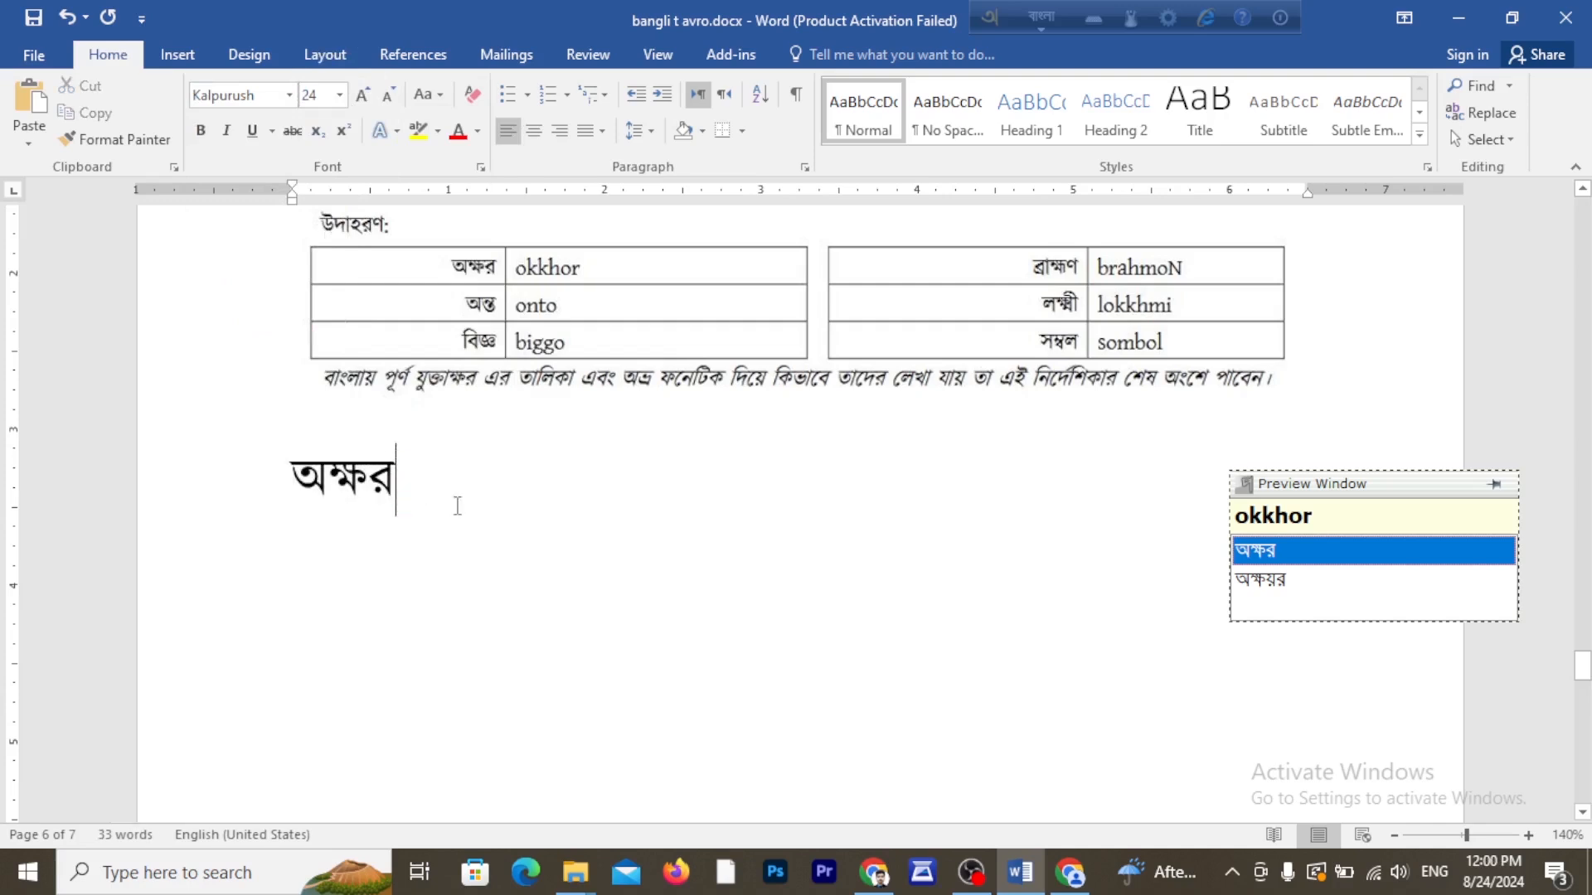
Add a comma after অক্ষর and continue the line with বিজ্ঞ as "biggo" and সম্বল as "sombol".
{"action": "type", "text": ", "}
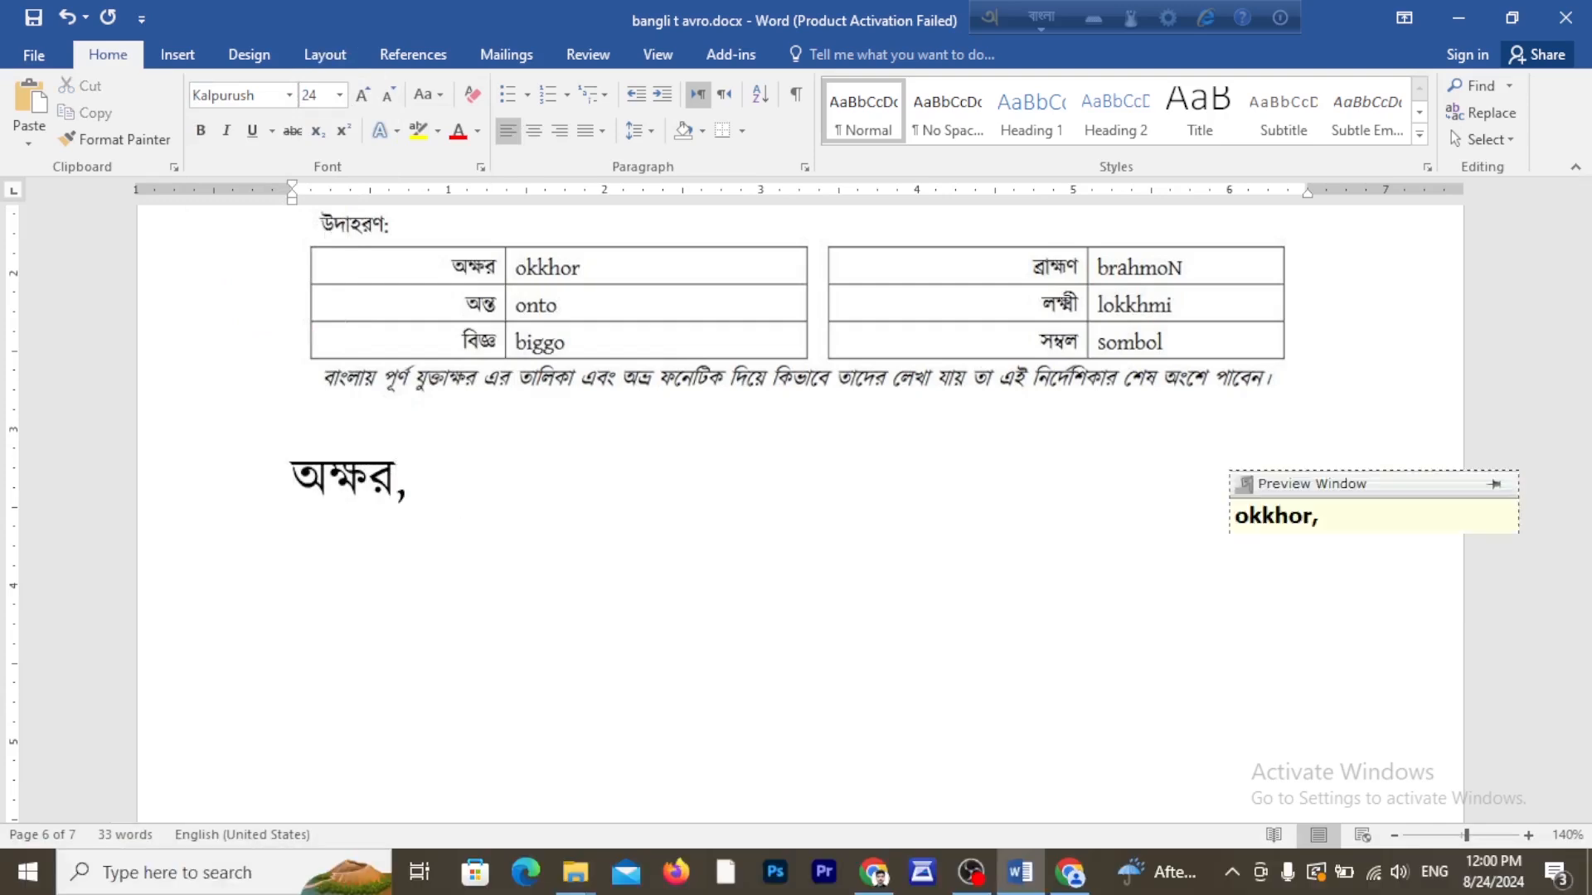
{"action": "type", "text": "biggo"}
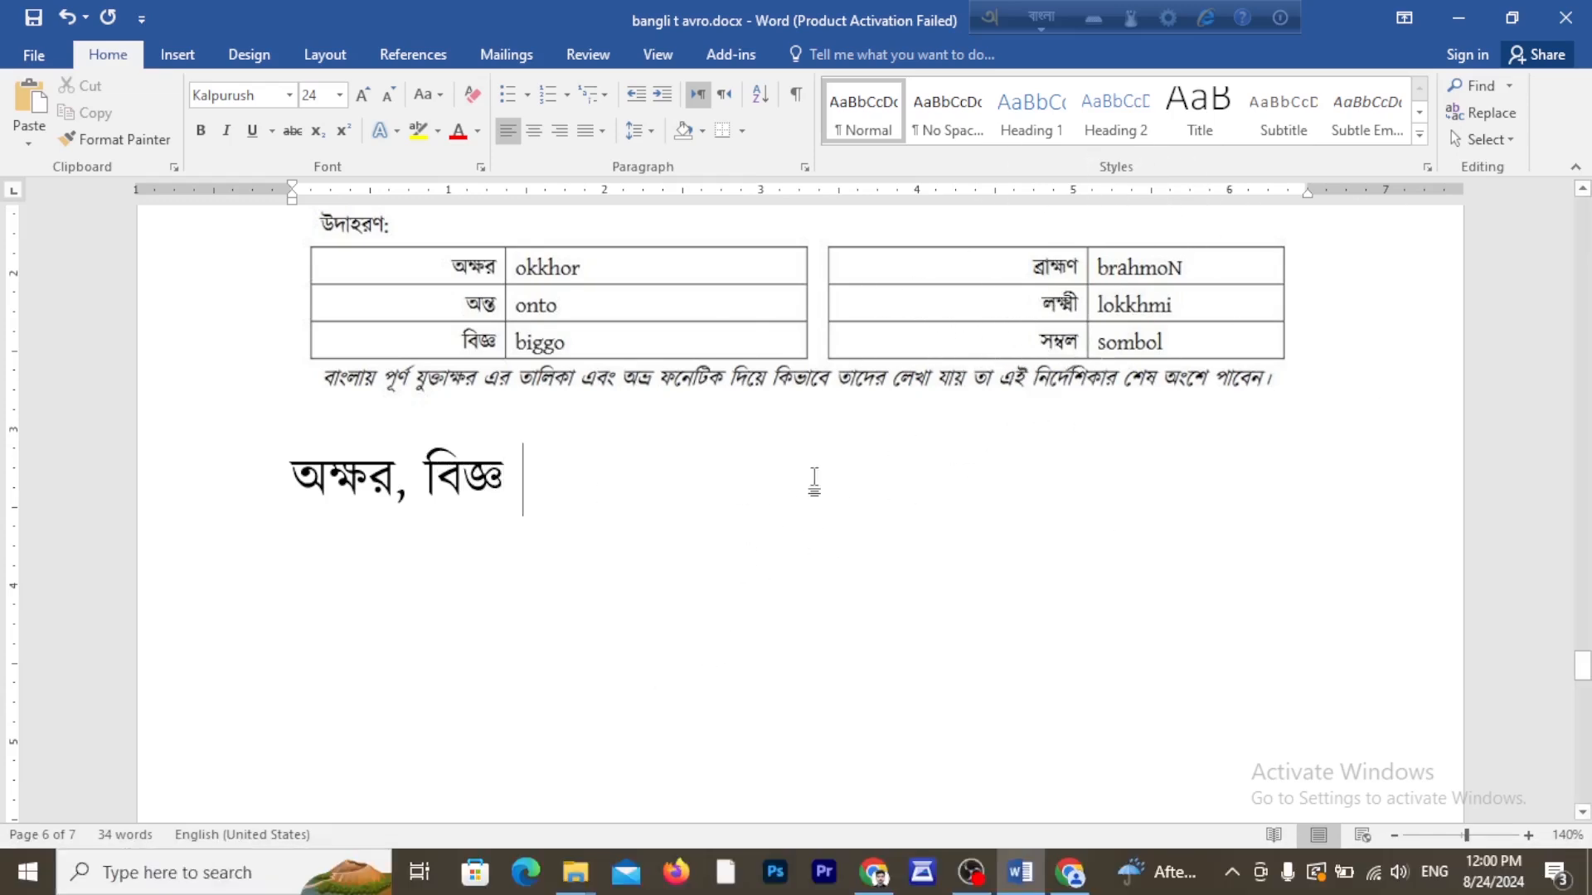
{"action": "type", "text": "somb"}
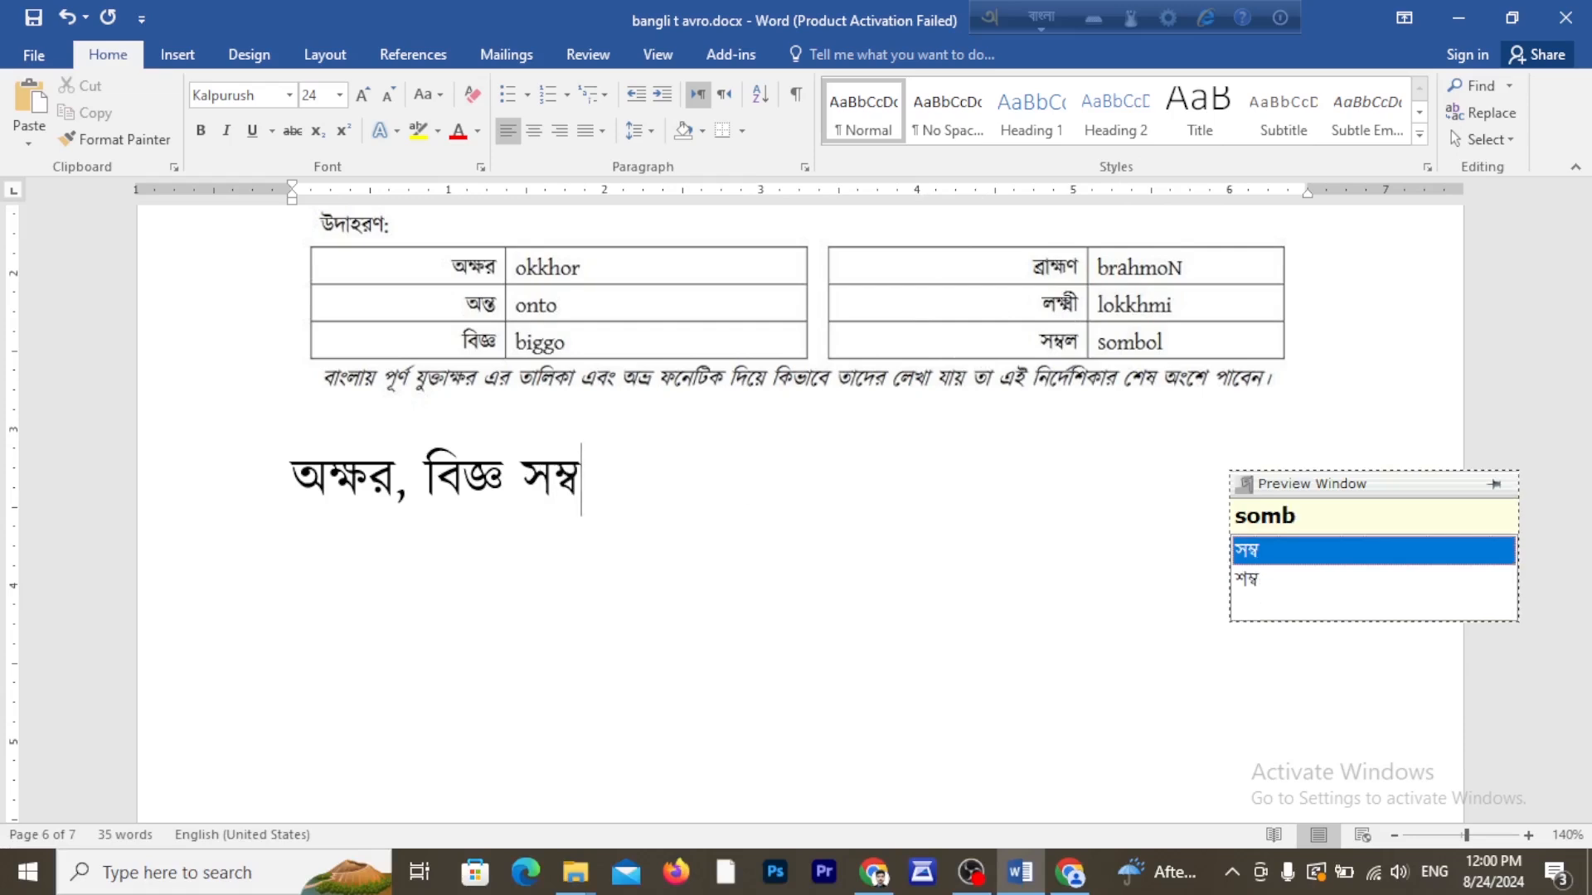
{"action": "type", "text": "ol"}
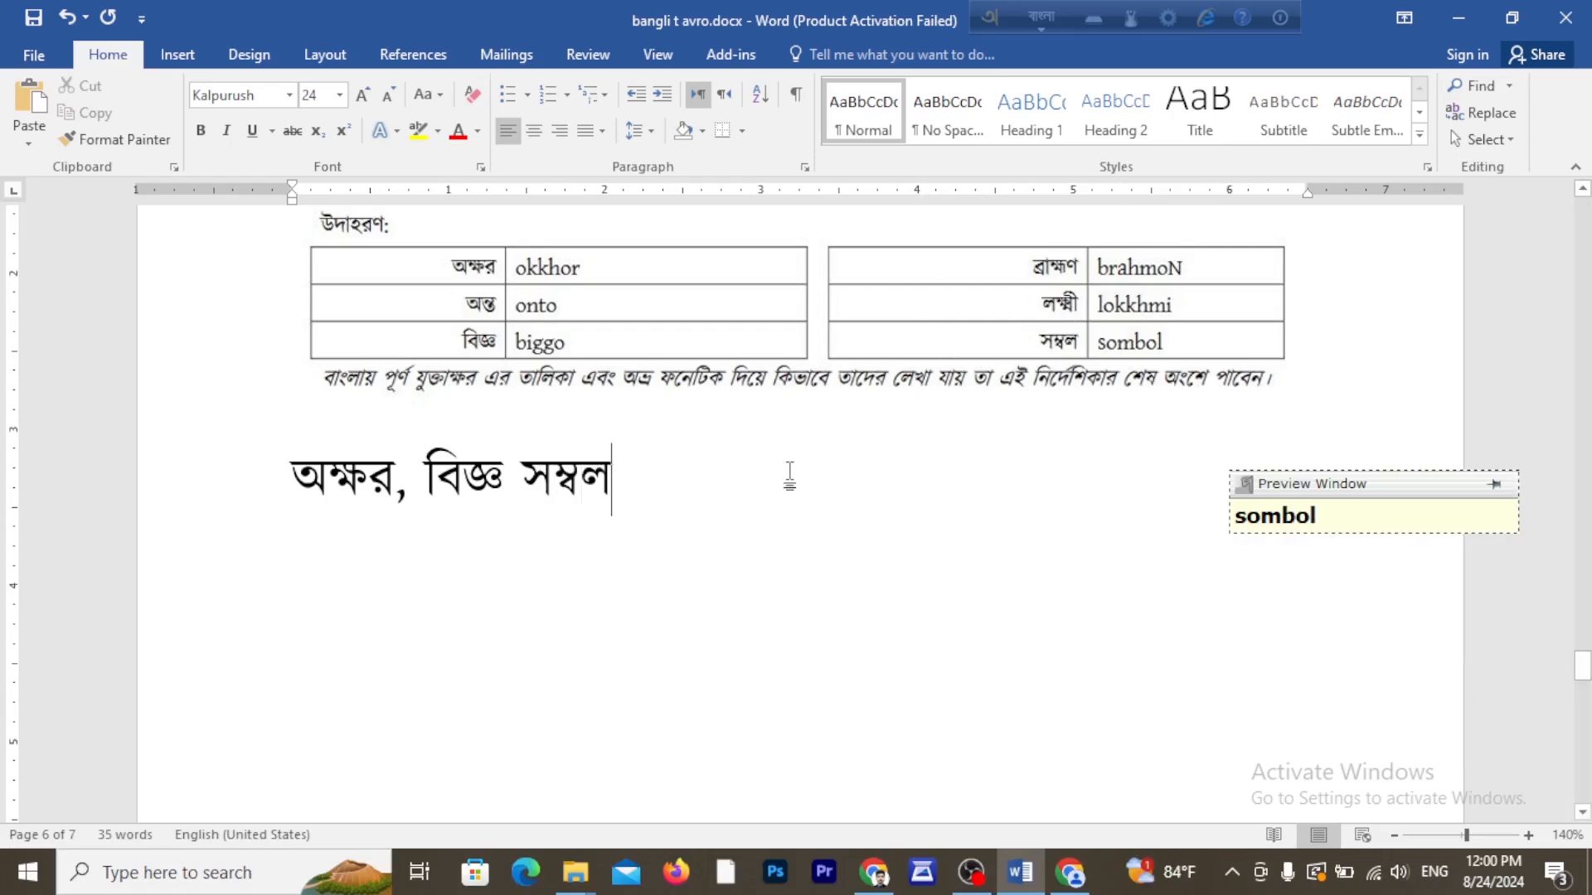
Insert a comma after বিজ্ঞ and start a new line after সম্বল.
{"action": "triple_click", "coordinate": [626, 473]}
{"action": "left_click", "coordinate": [495, 497]}
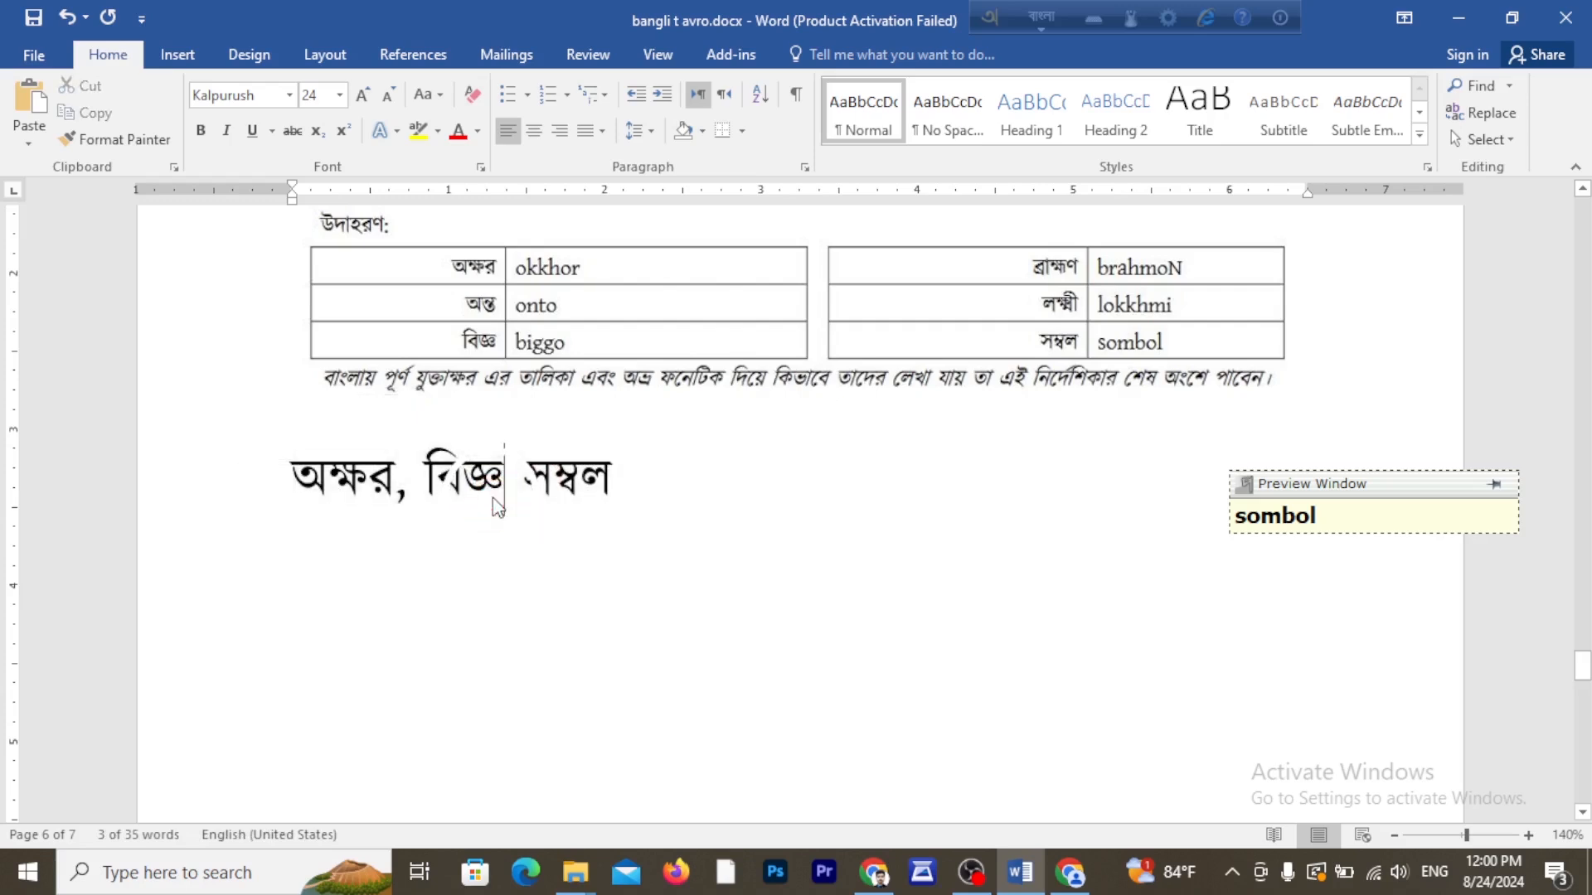
{"action": "type", "text": ","}
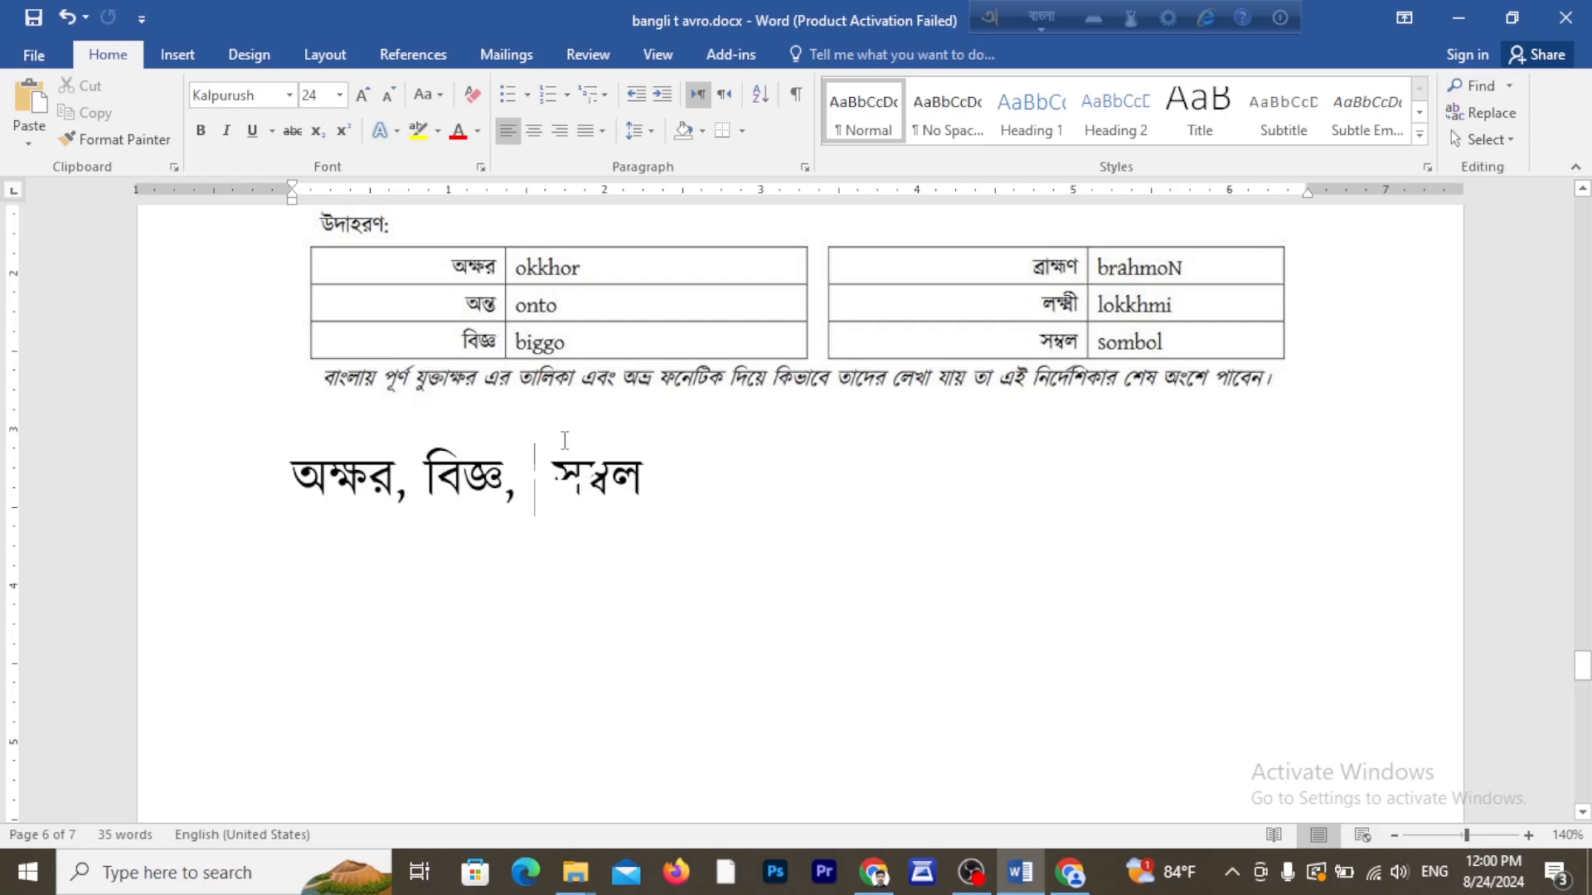
{"action": "scroll", "coordinate": [565, 440], "scroll_direction": "down", "scroll_amount": 2}
{"action": "left_click", "coordinate": [643, 345]}
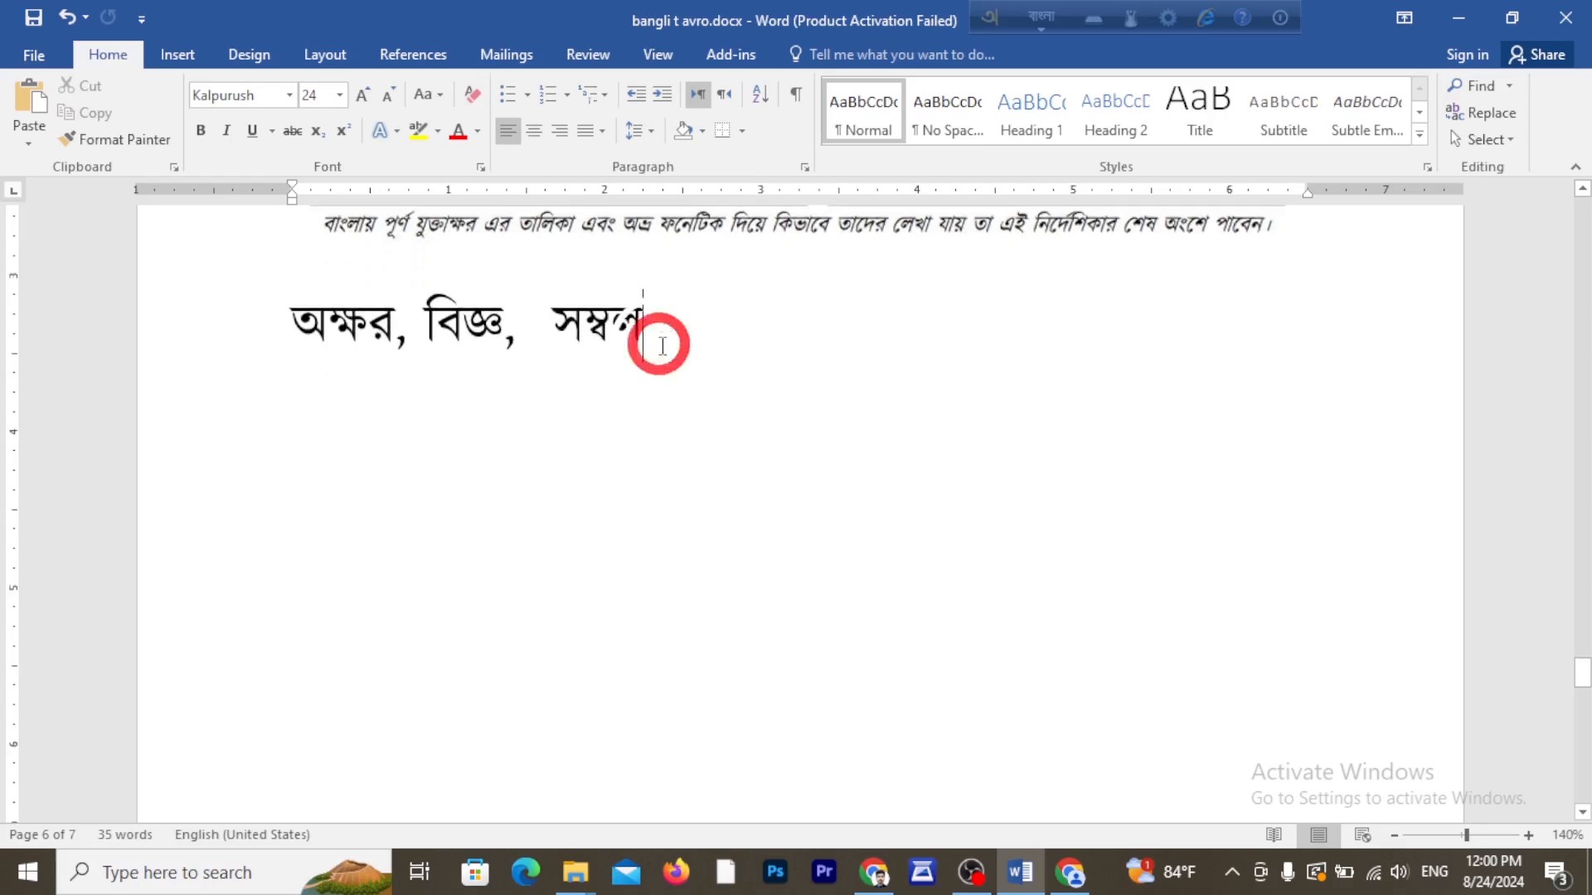
{"action": "key", "text": "Return"}
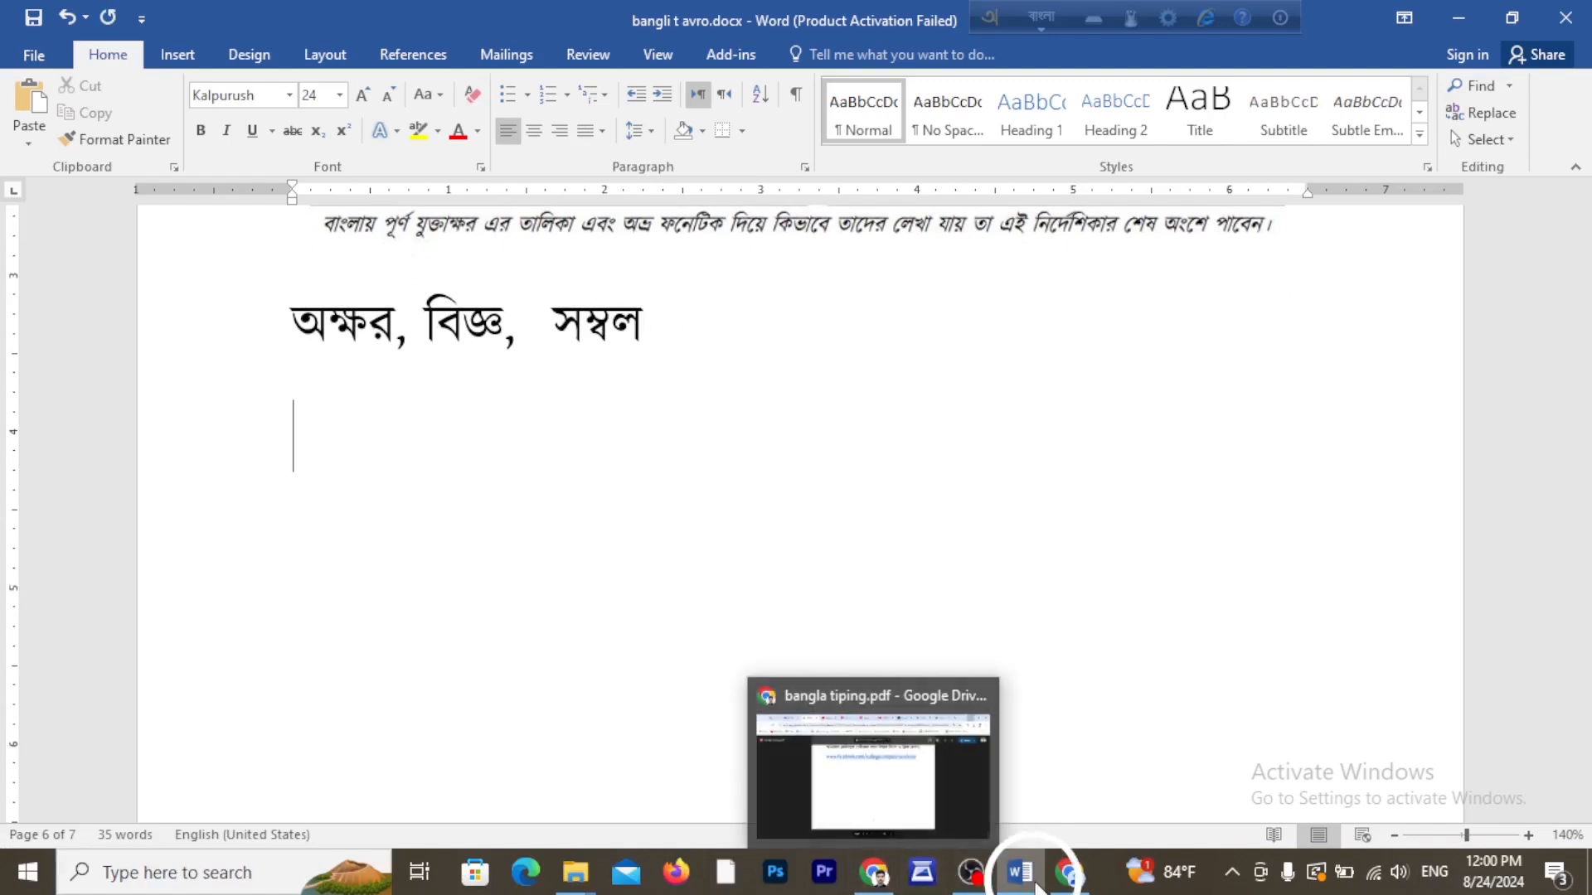
Look back over the vowel and vowel-sign rule tables on the document's first pages, and minimize the document window to show the desktop.
{"action": "mouse_move", "coordinate": [1059, 887]}
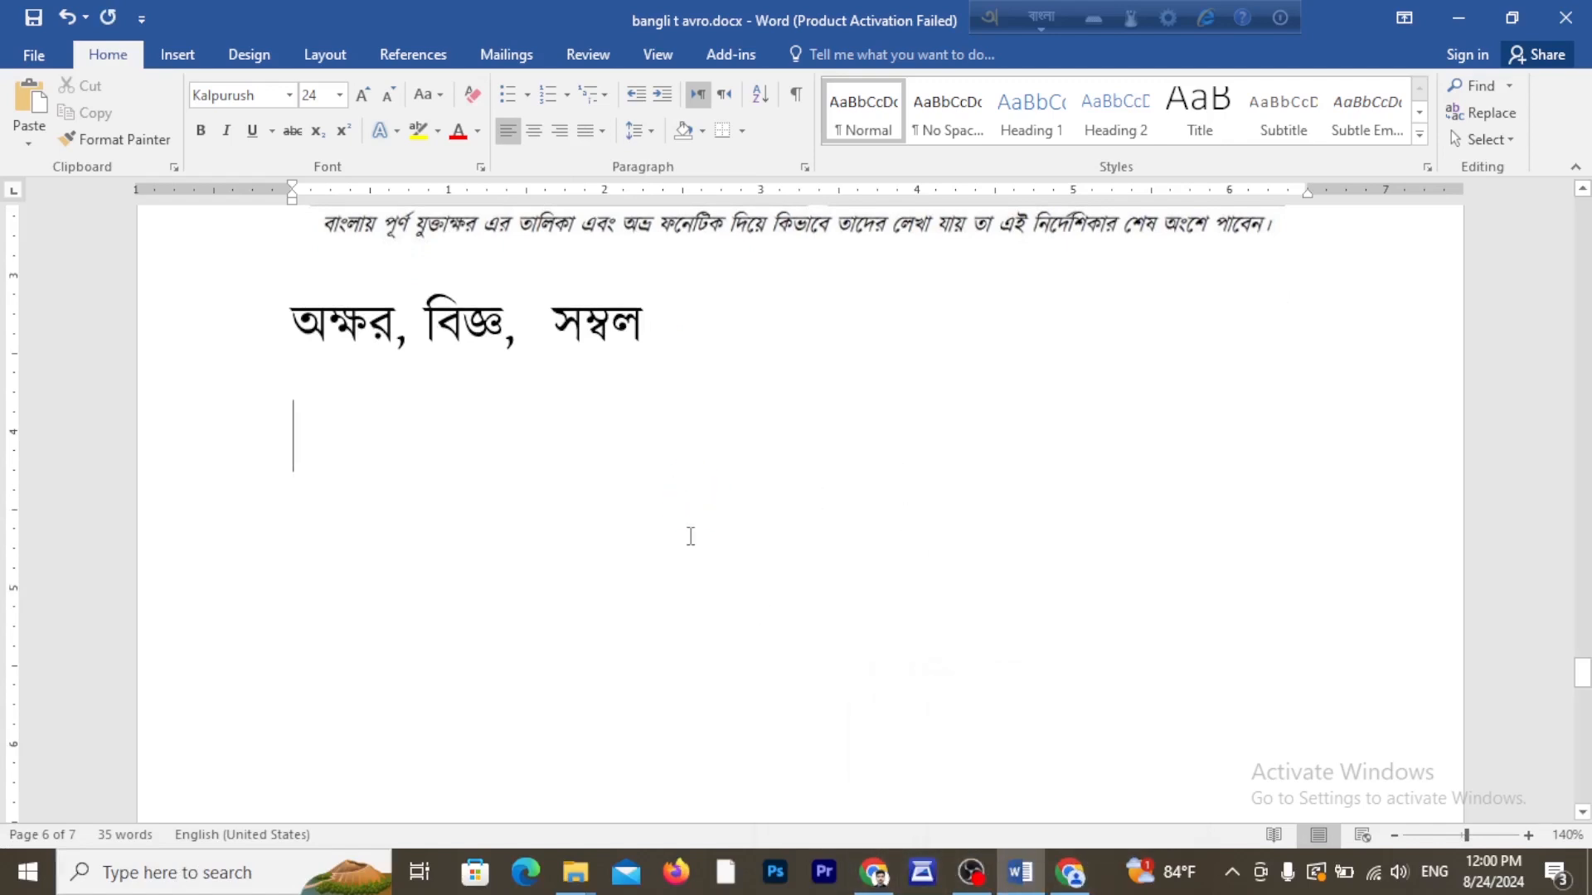
{"action": "scroll", "coordinate": [528, 594], "scroll_direction": "down", "scroll_amount": 1}
{"action": "scroll", "coordinate": [528, 595], "scroll_direction": "down", "scroll_amount": 3}
{"action": "scroll", "coordinate": [515, 611], "scroll_direction": "up", "scroll_amount": 10}
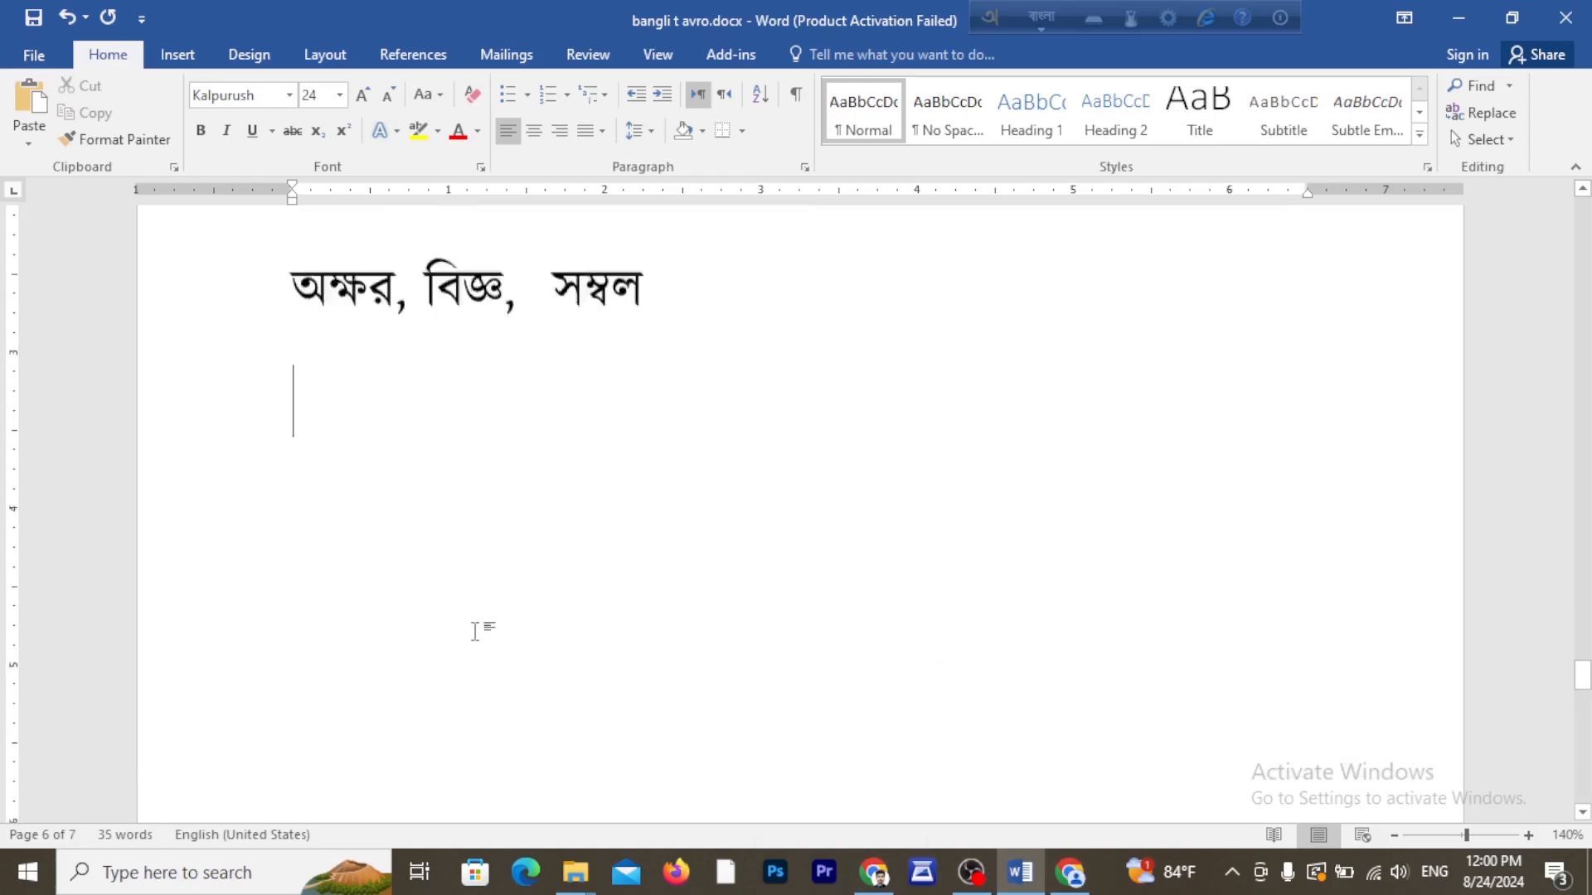
{"action": "scroll", "coordinate": [746, 634], "scroll_direction": "up", "scroll_amount": 5}
{"action": "left_click_drag", "start_coordinate": [1574, 611], "coordinate": [1492, 221]}
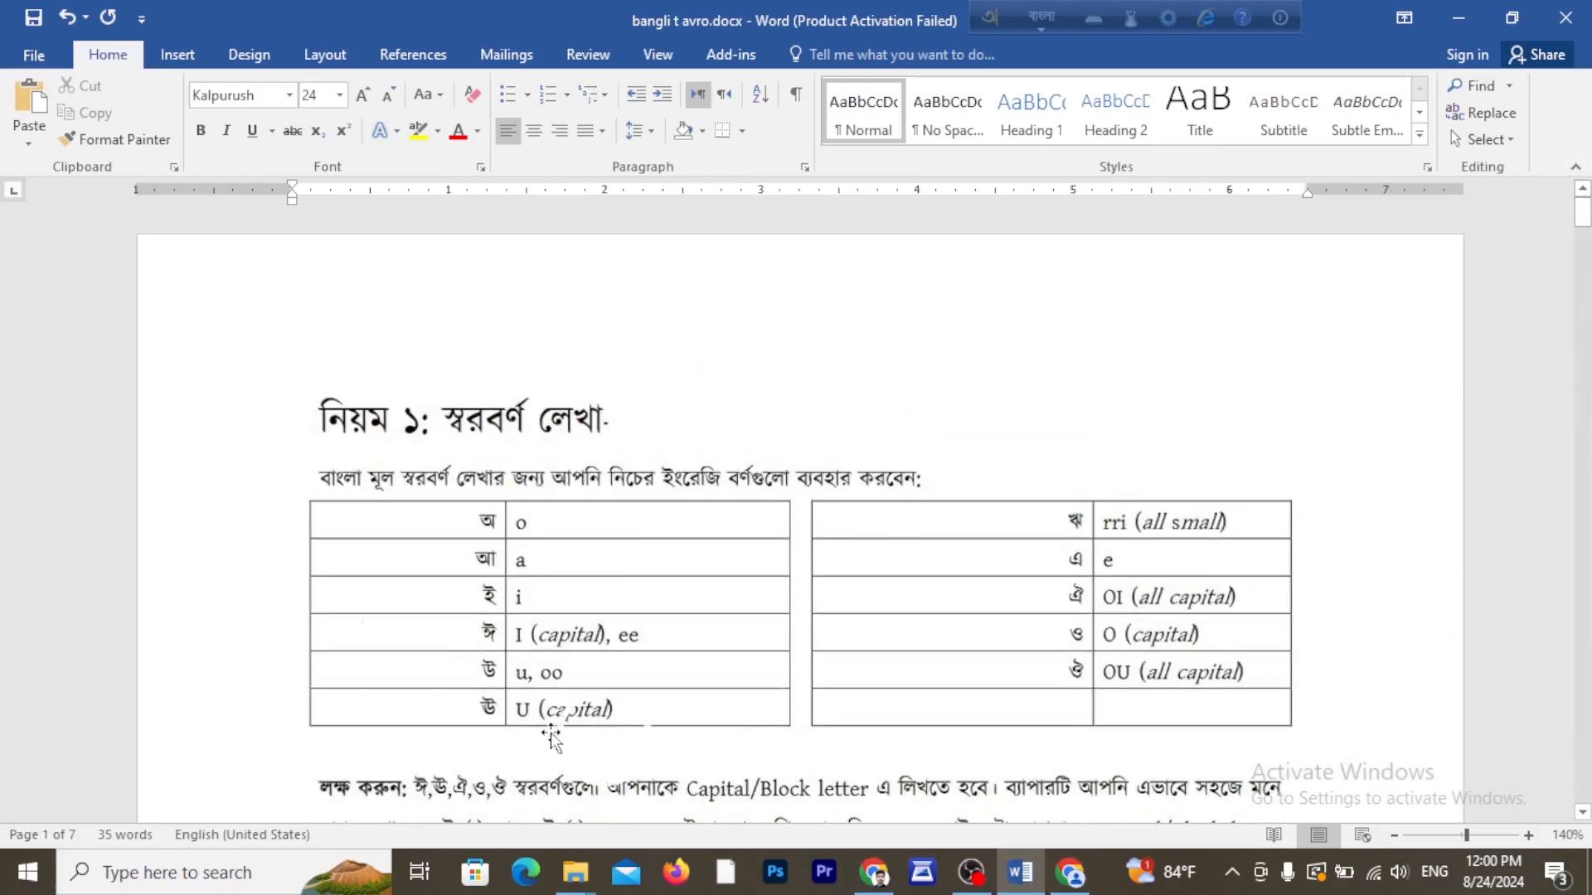
{"action": "scroll", "coordinate": [547, 469], "scroll_direction": "down", "scroll_amount": 15}
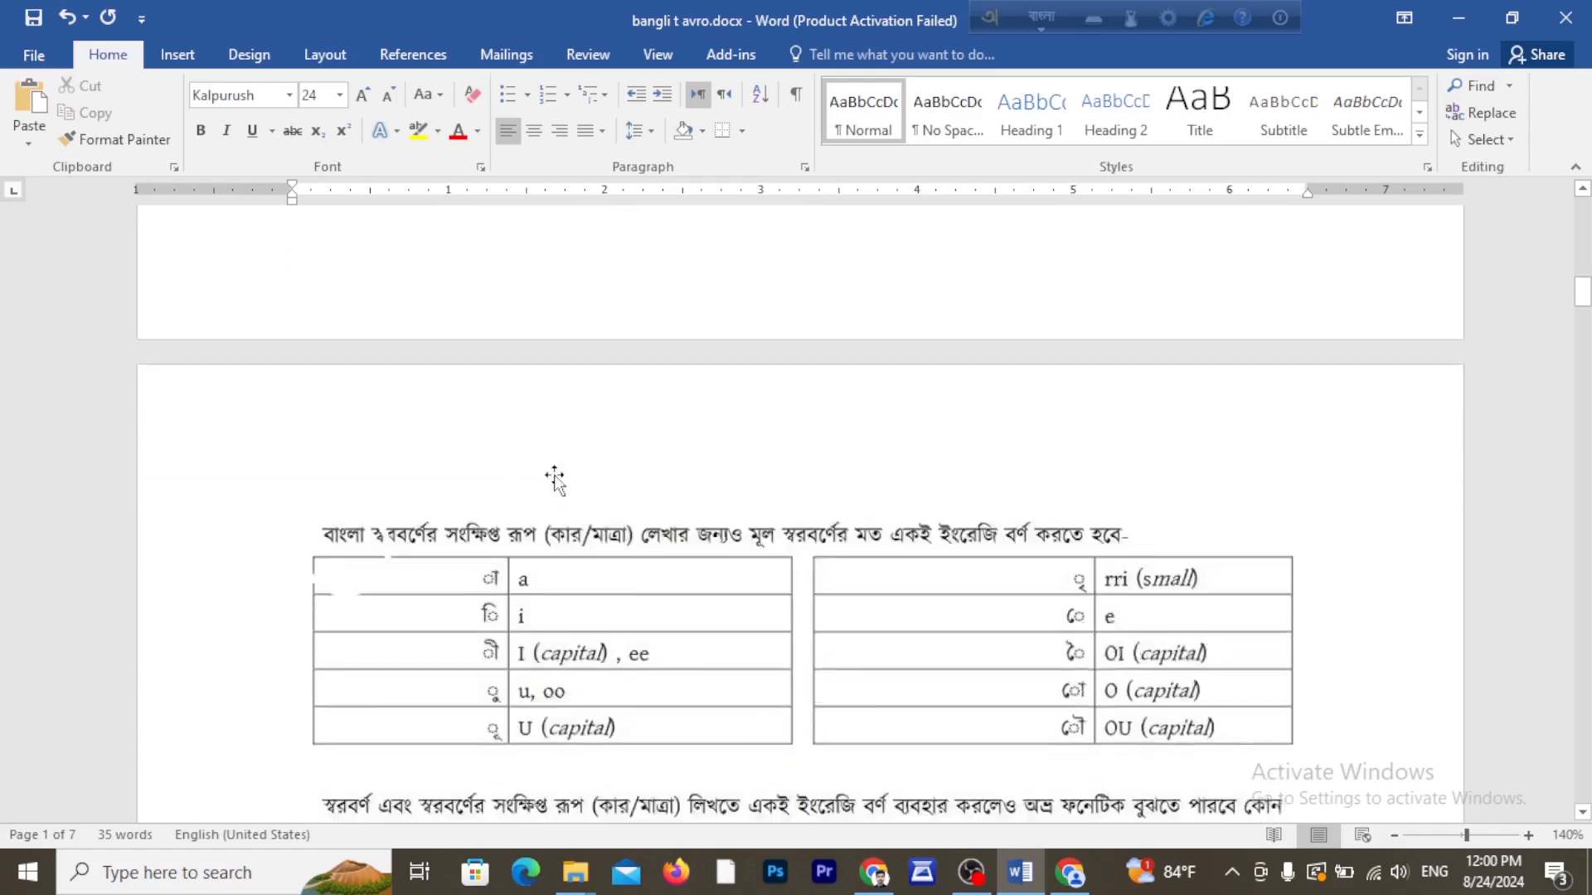
{"action": "scroll", "coordinate": [554, 475], "scroll_direction": "up", "scroll_amount": 5}
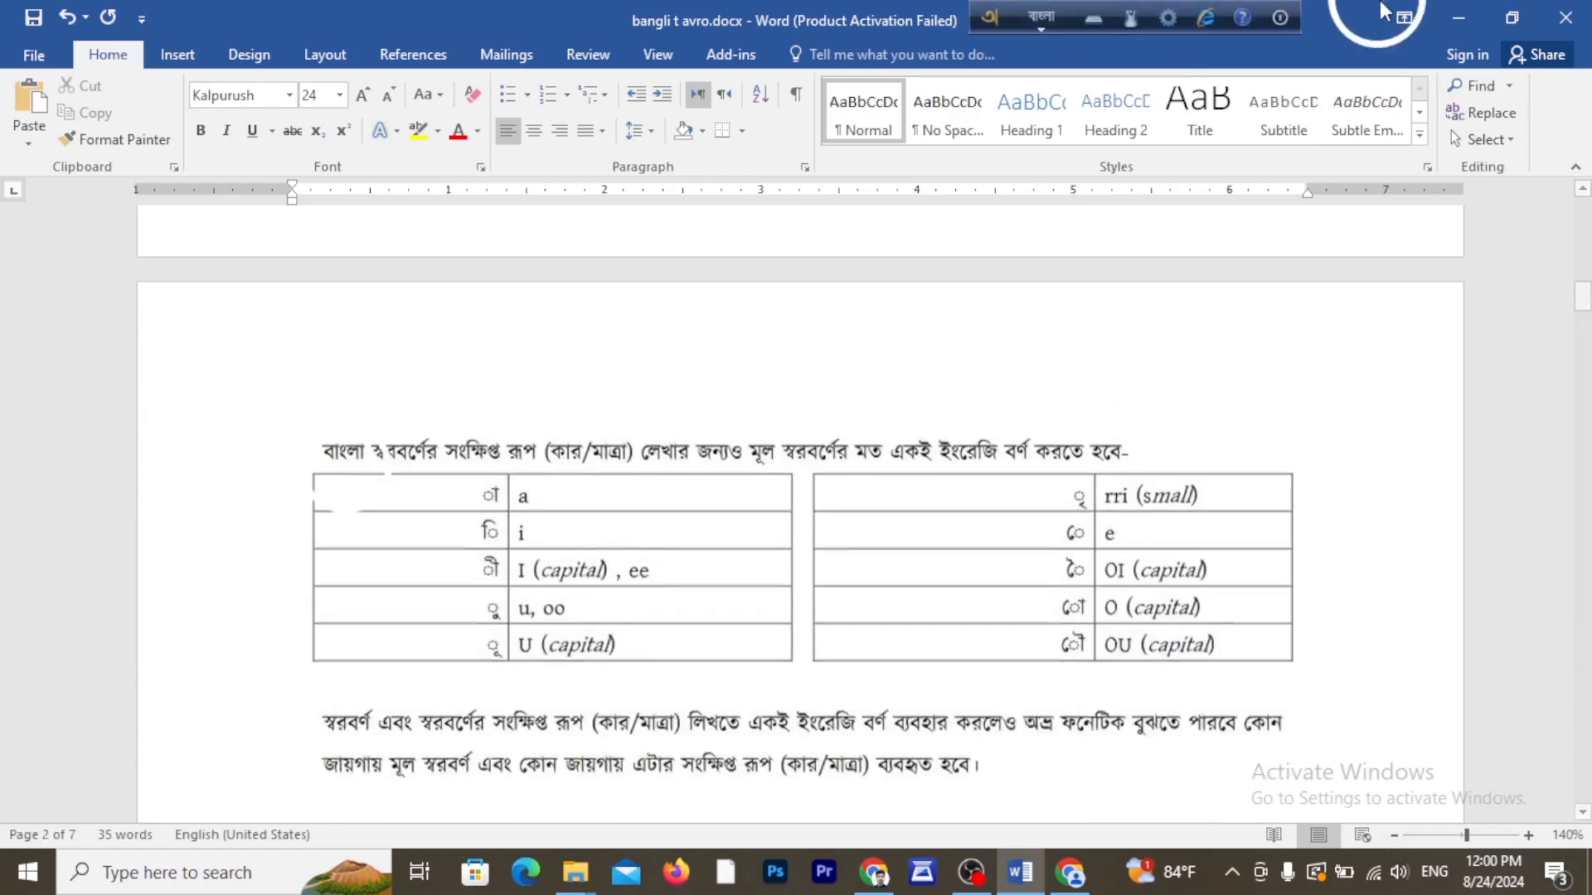
{"action": "left_click", "coordinate": [1458, 17]}
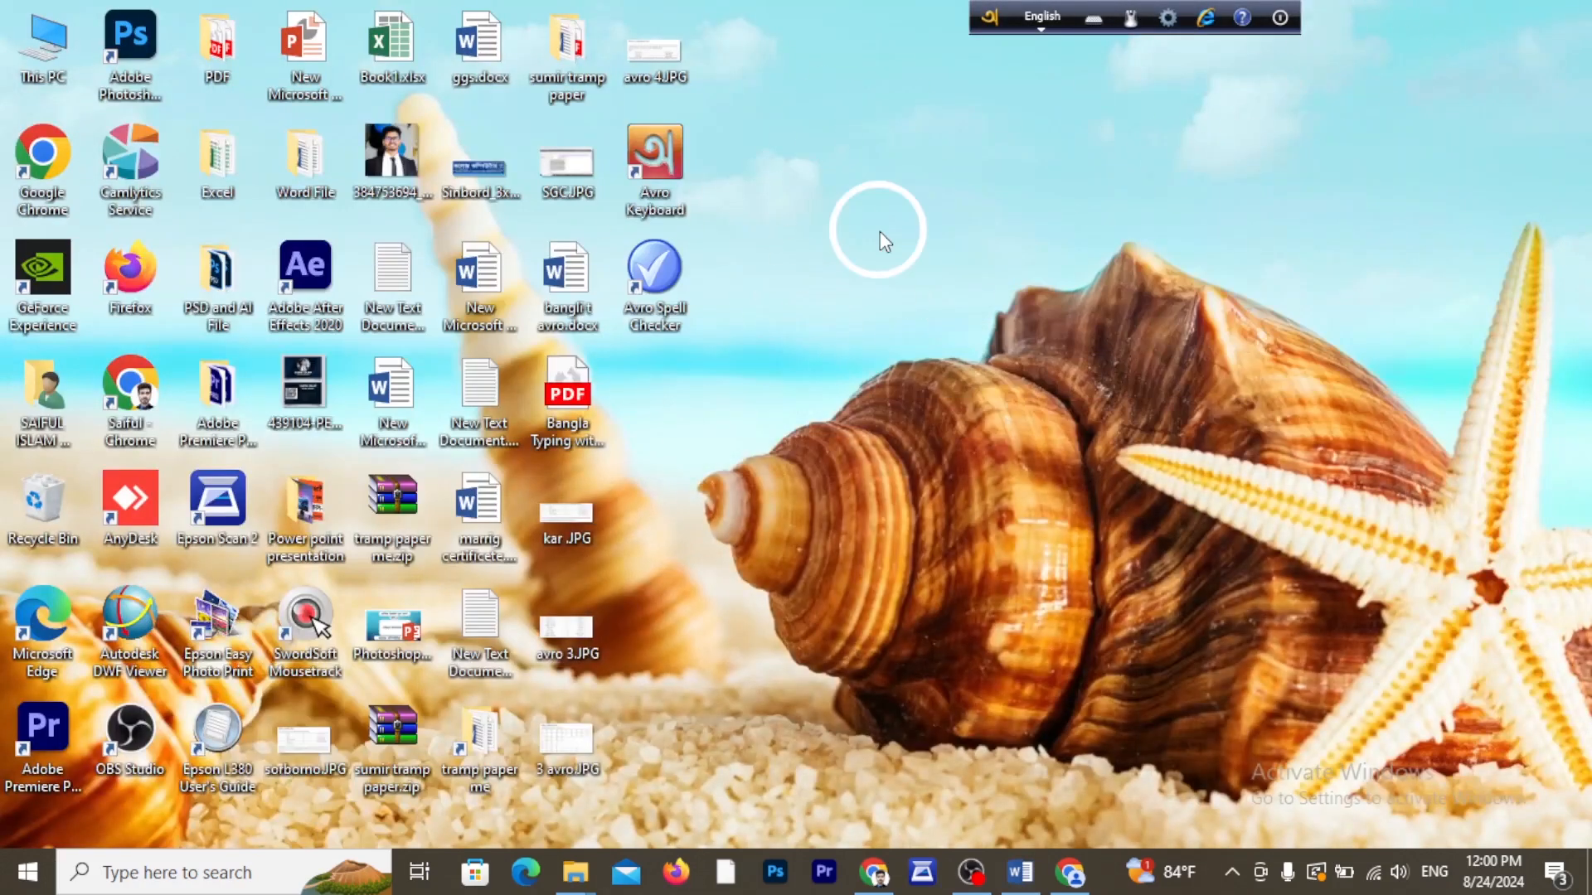